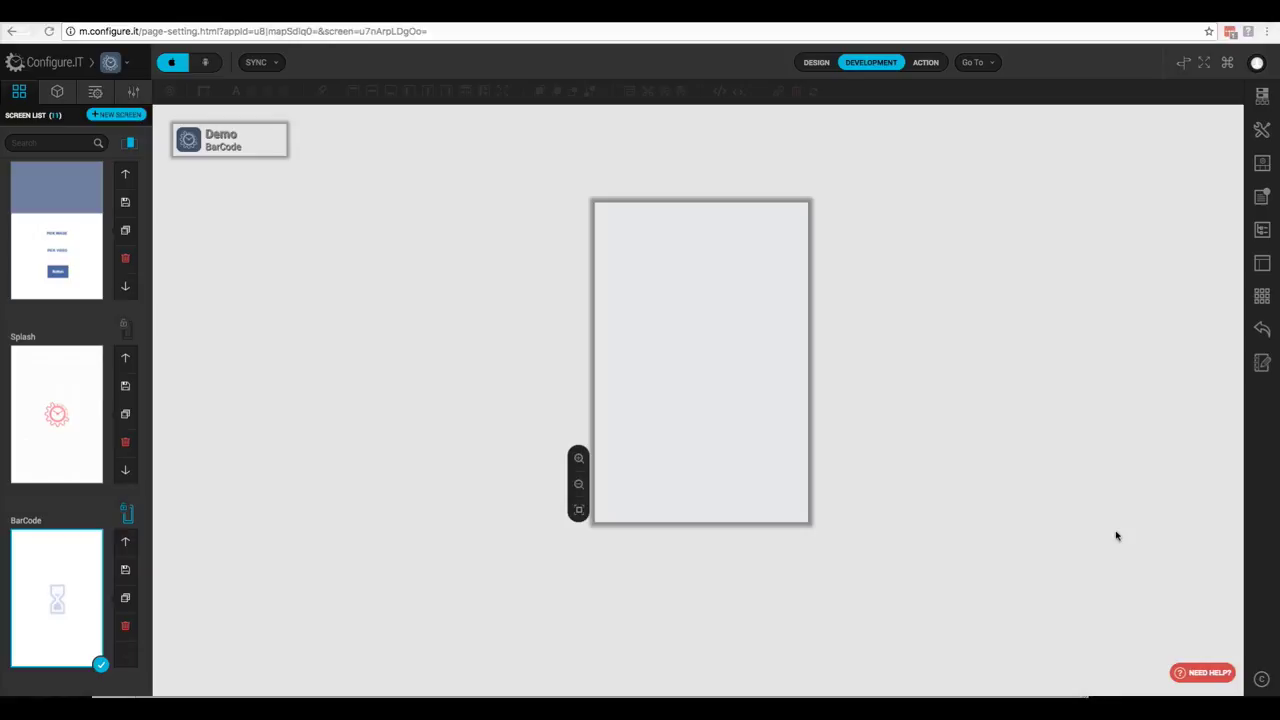
- Run the get_product_info API in debug and review its JSON response
{"action": "left_click", "coordinate": [508, 18]}
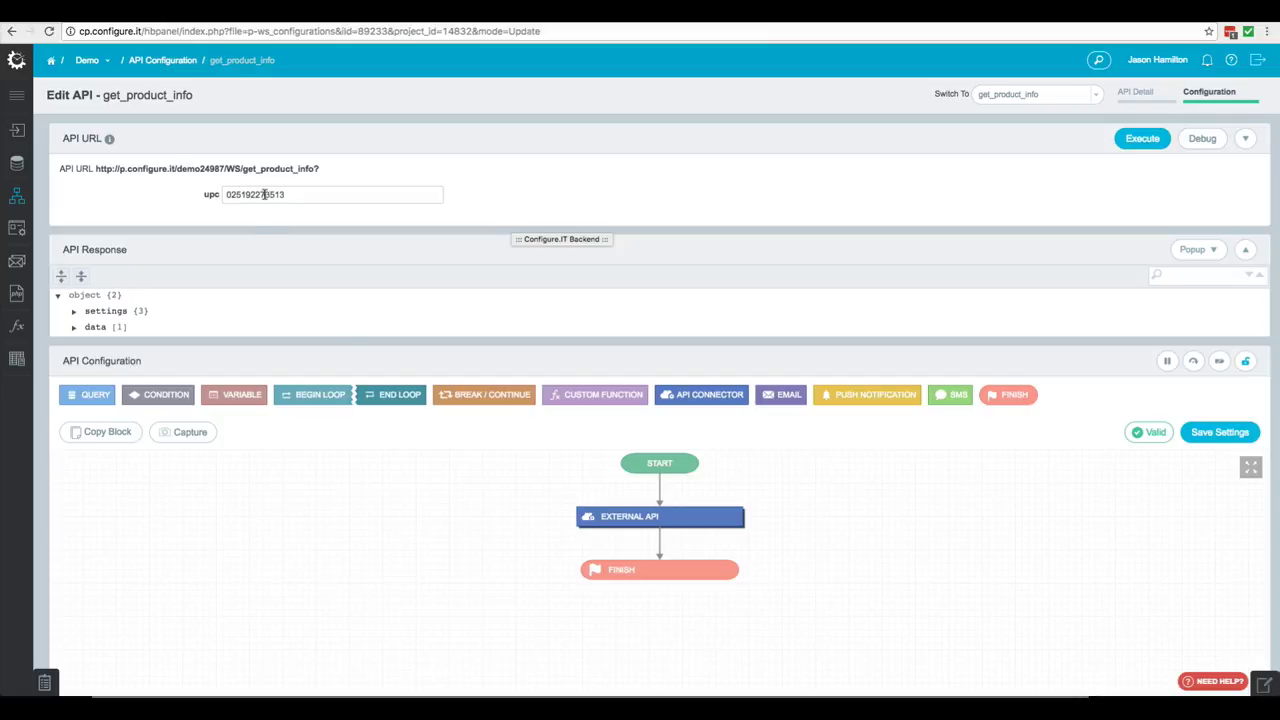
{"action": "left_click", "coordinate": [1202, 138]}
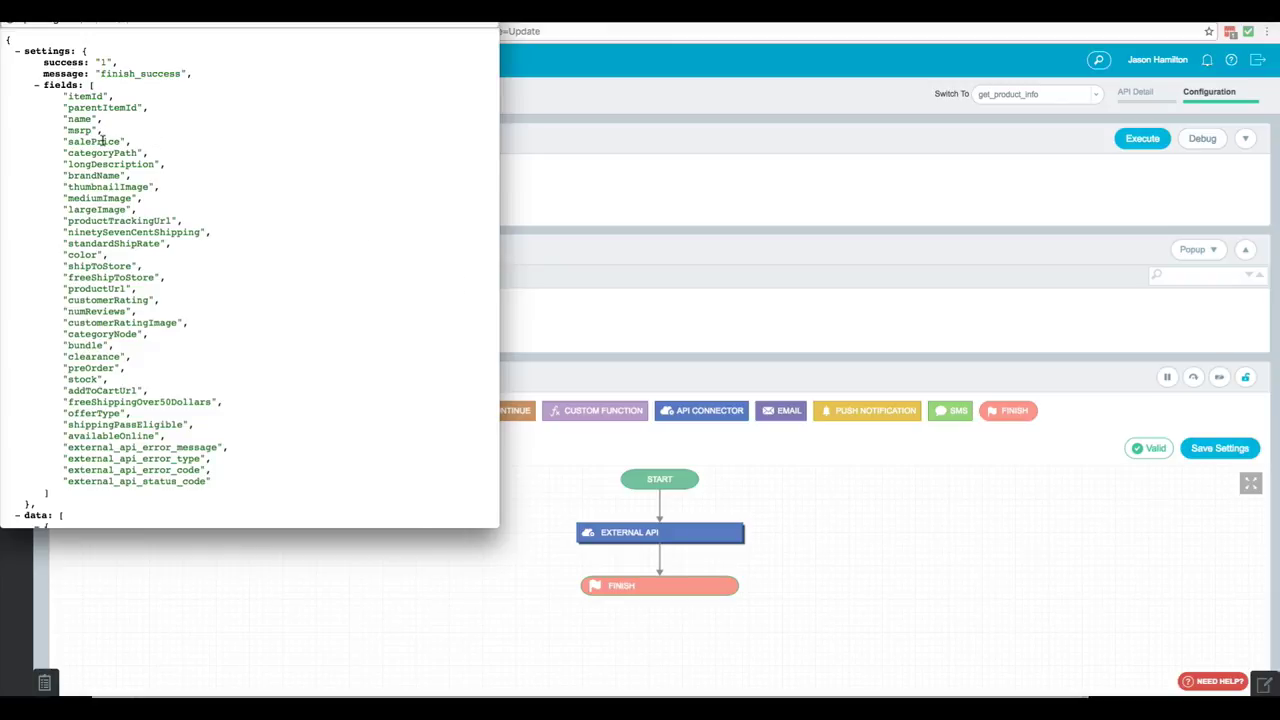
{"action": "scroll", "coordinate": [110, 316], "scroll_direction": "down", "scroll_amount": 5}
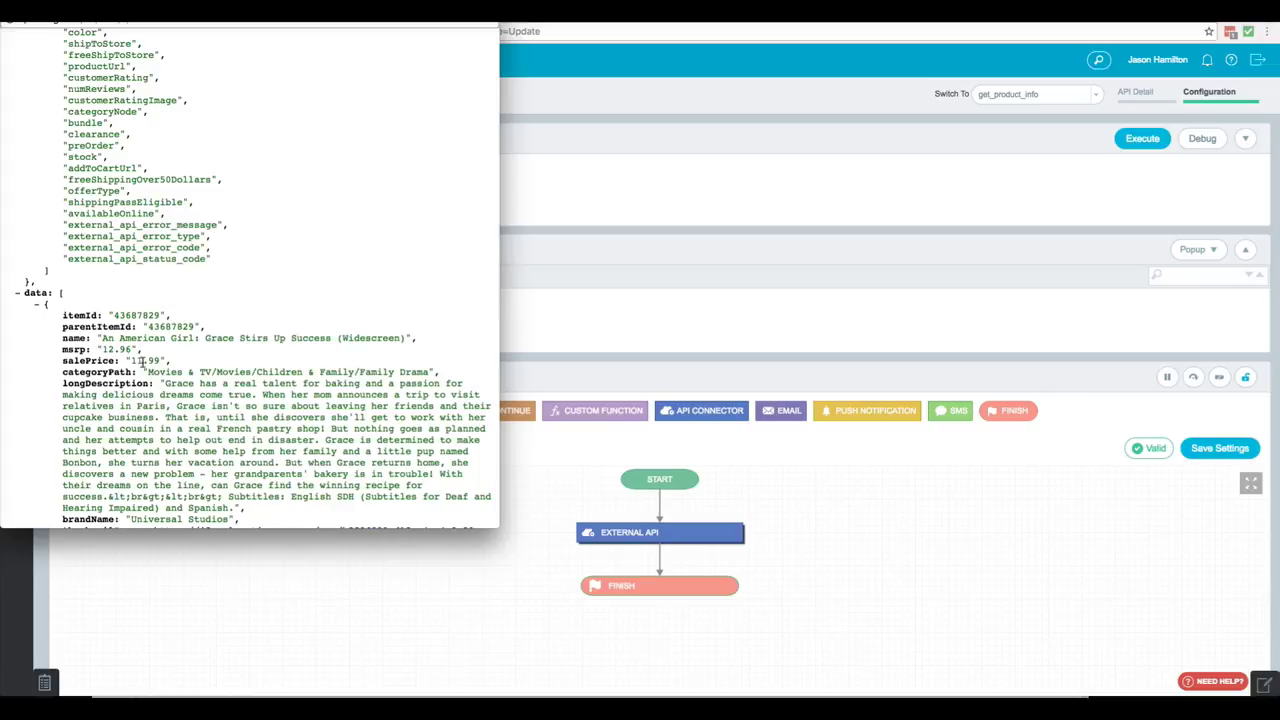
{"action": "scroll", "coordinate": [214, 406], "scroll_direction": "down", "scroll_amount": 3}
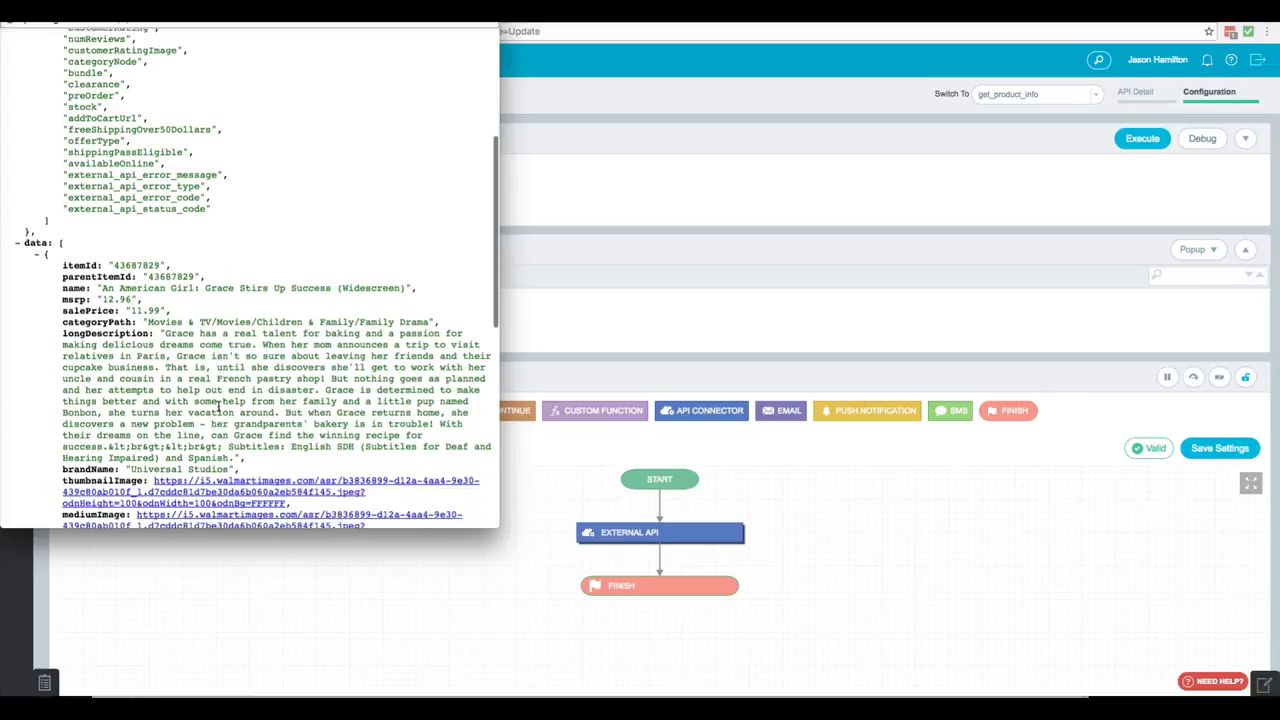
{"action": "scroll", "coordinate": [137, 100], "scroll_direction": "up", "scroll_amount": 10}
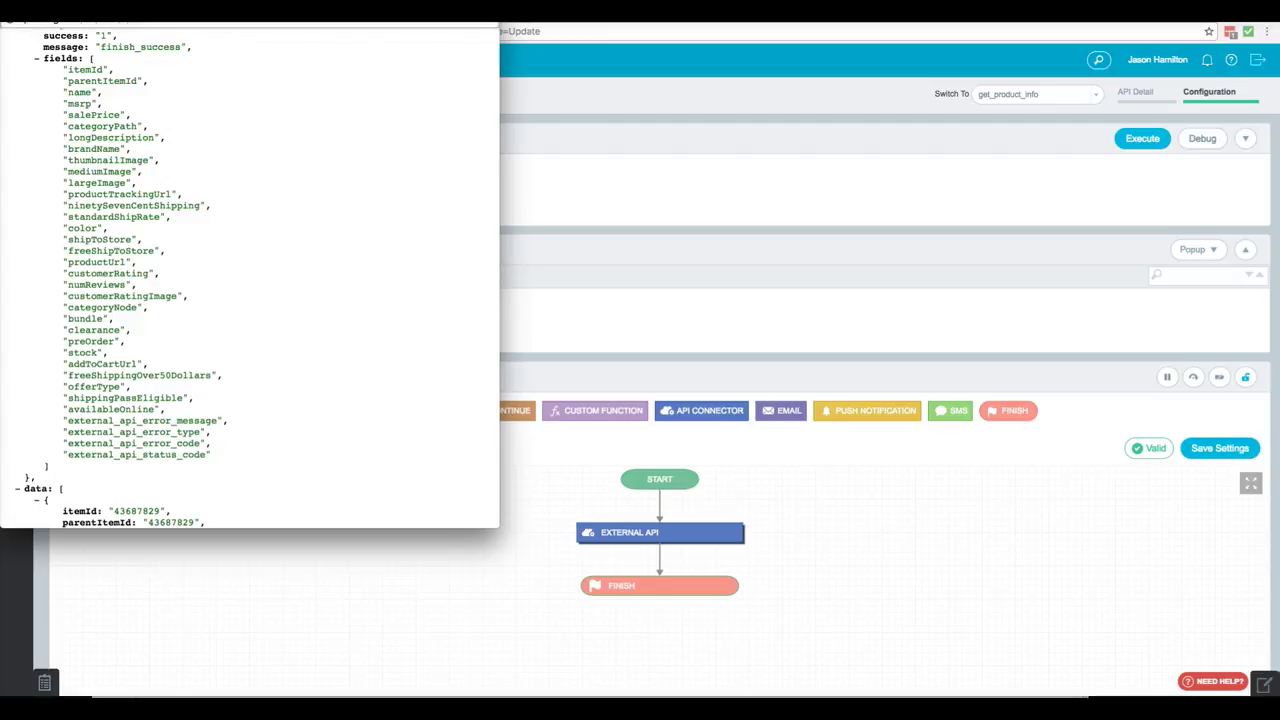
{"action": "key", "text": "Escape"}
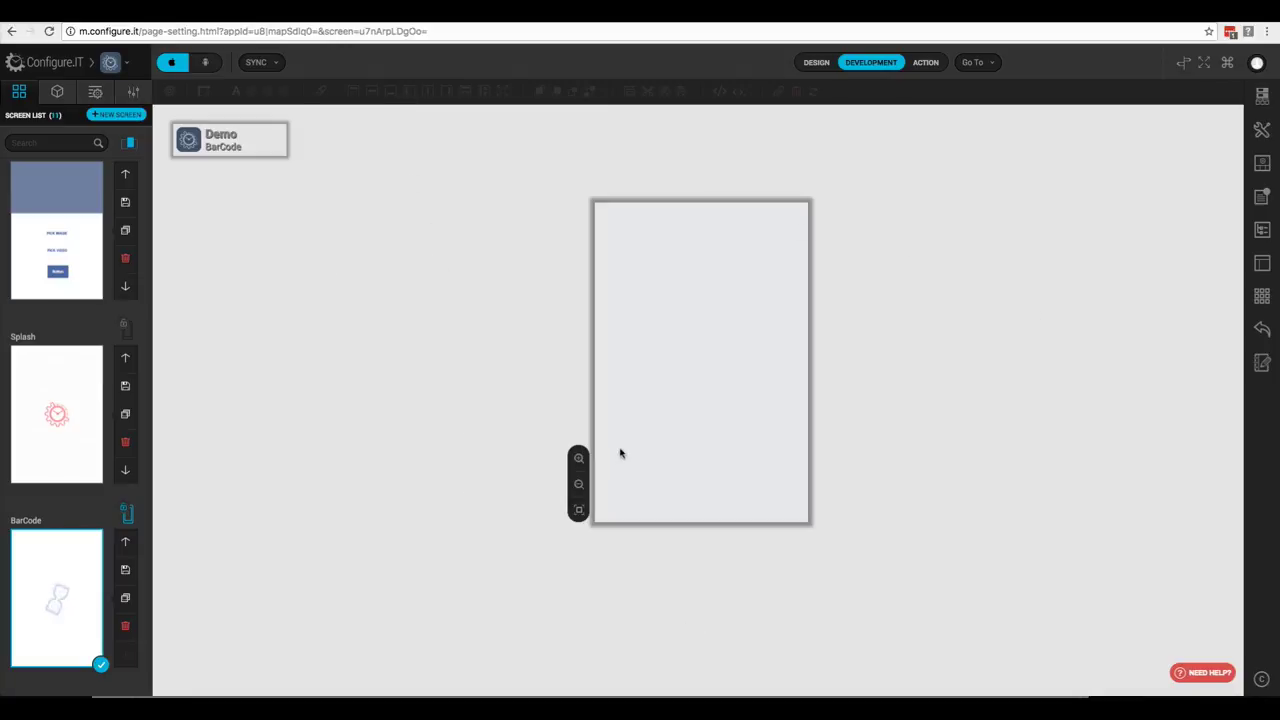
- Search the controls for 'bar' and drop a Bar Code Button onto the BarCode screen
{"action": "left_click", "coordinate": [95, 92]}
{"action": "left_click", "coordinate": [70, 142]}
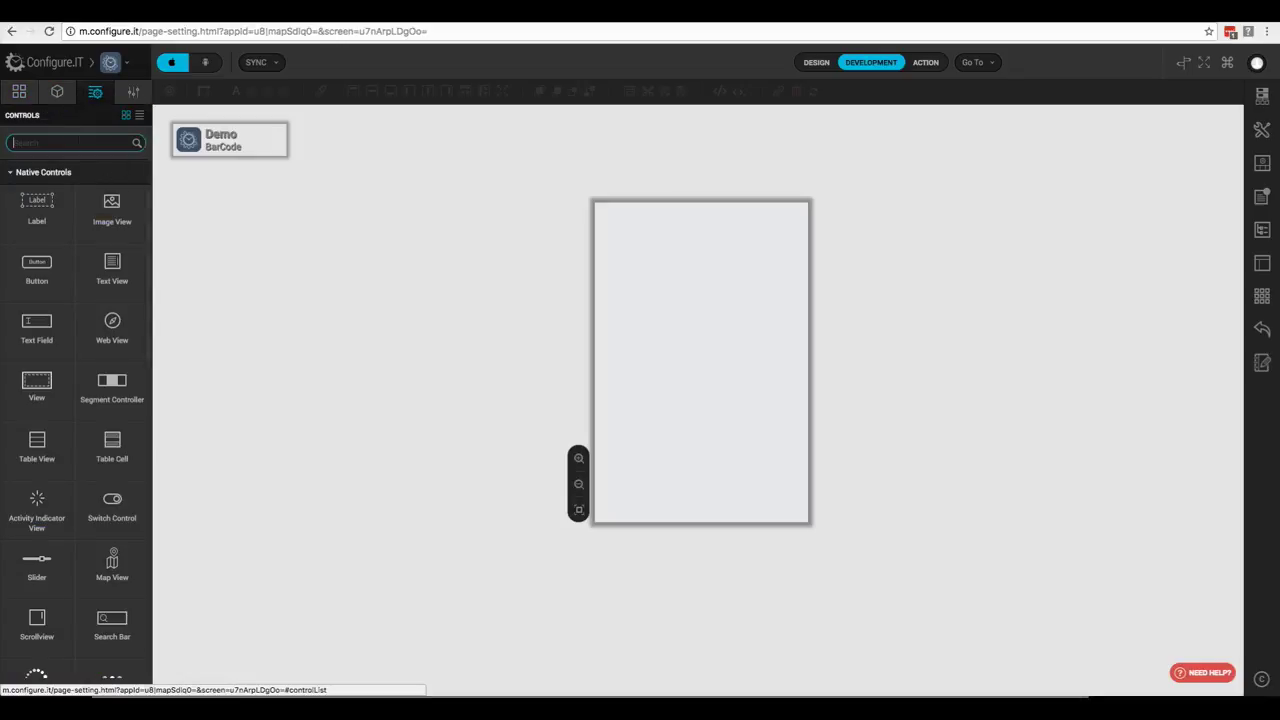
{"action": "type", "text": "bar"}
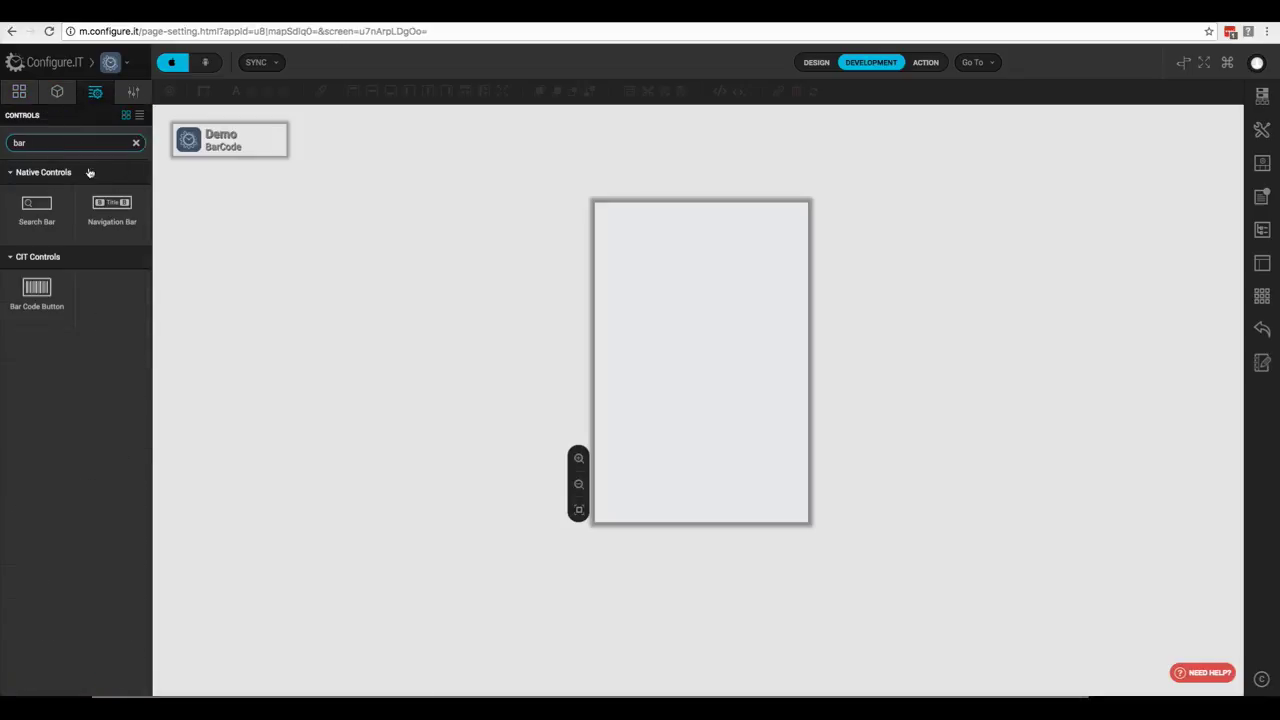
{"action": "left_click_drag", "start_coordinate": [32, 298], "coordinate": [697, 247]}
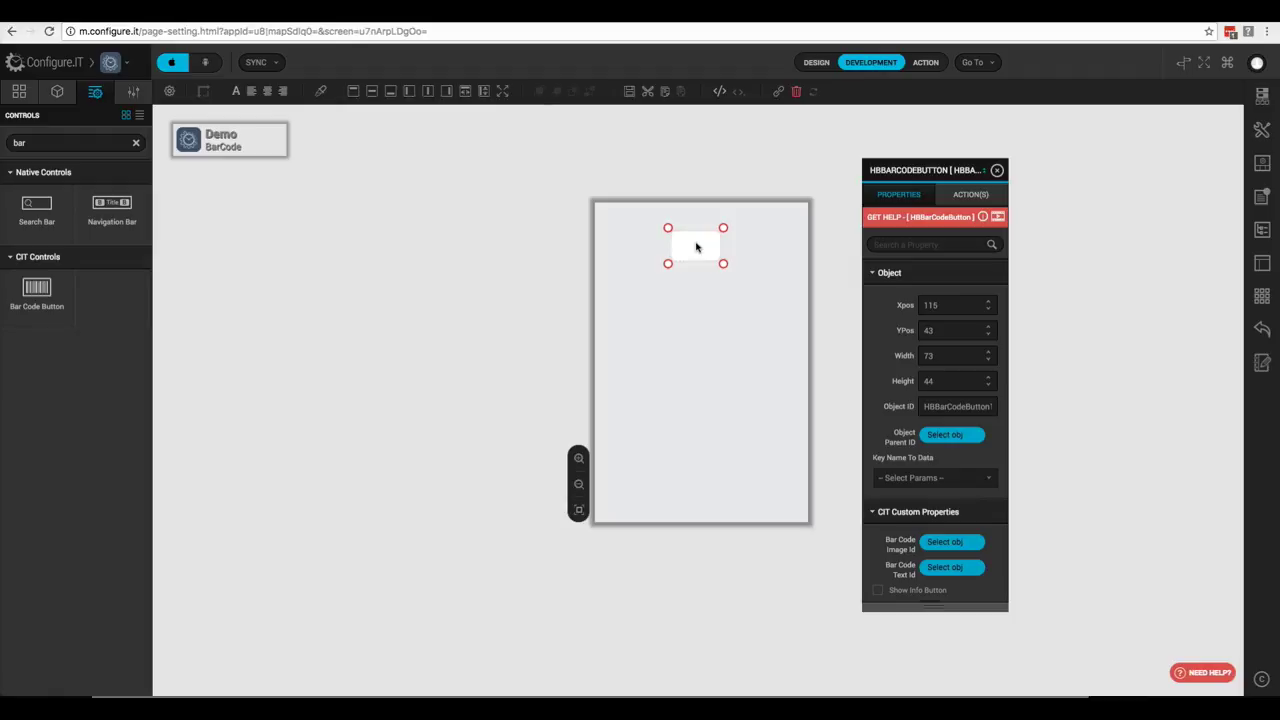
- Position the barcode button at X 10, Y 40 with width 300
{"action": "double_click", "coordinate": [930, 305]}
{"action": "type", "text": "10"}
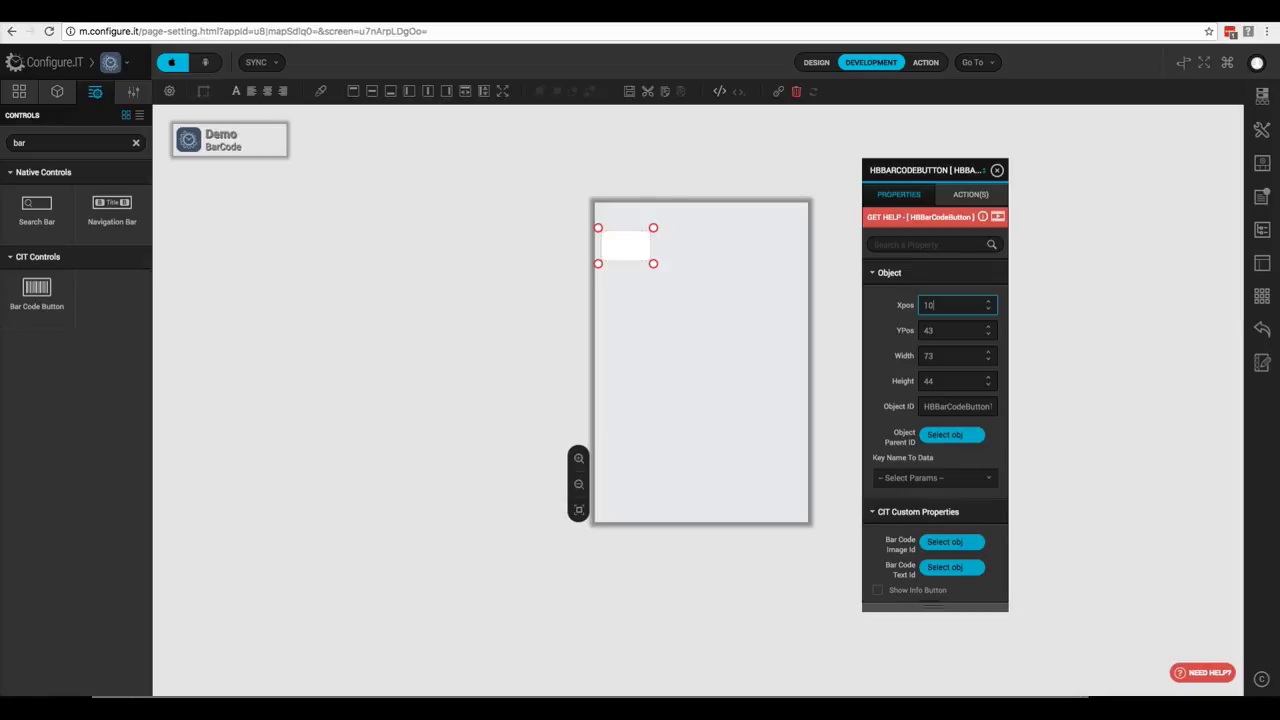
{"action": "key", "text": "Tab"}
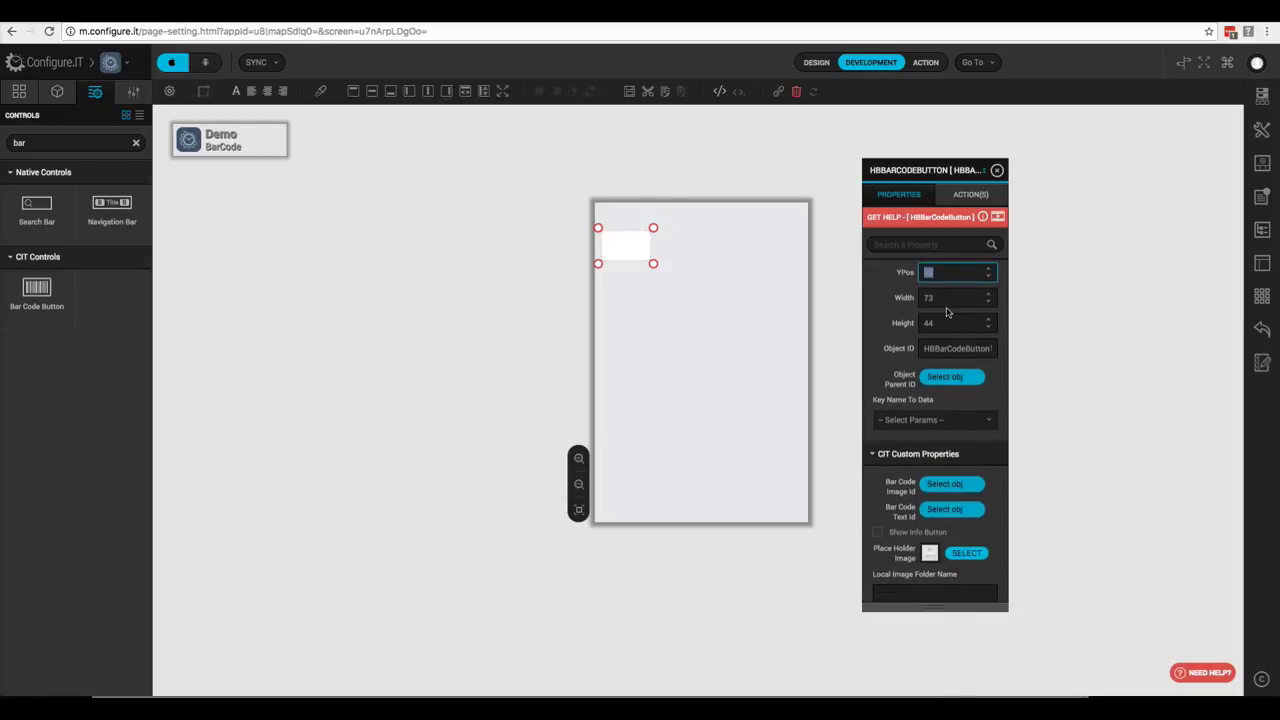
{"action": "type", "text": "40"}
{"action": "key", "text": "Tab"}
{"action": "type", "text": "320"}
{"action": "key", "text": "Tab"}
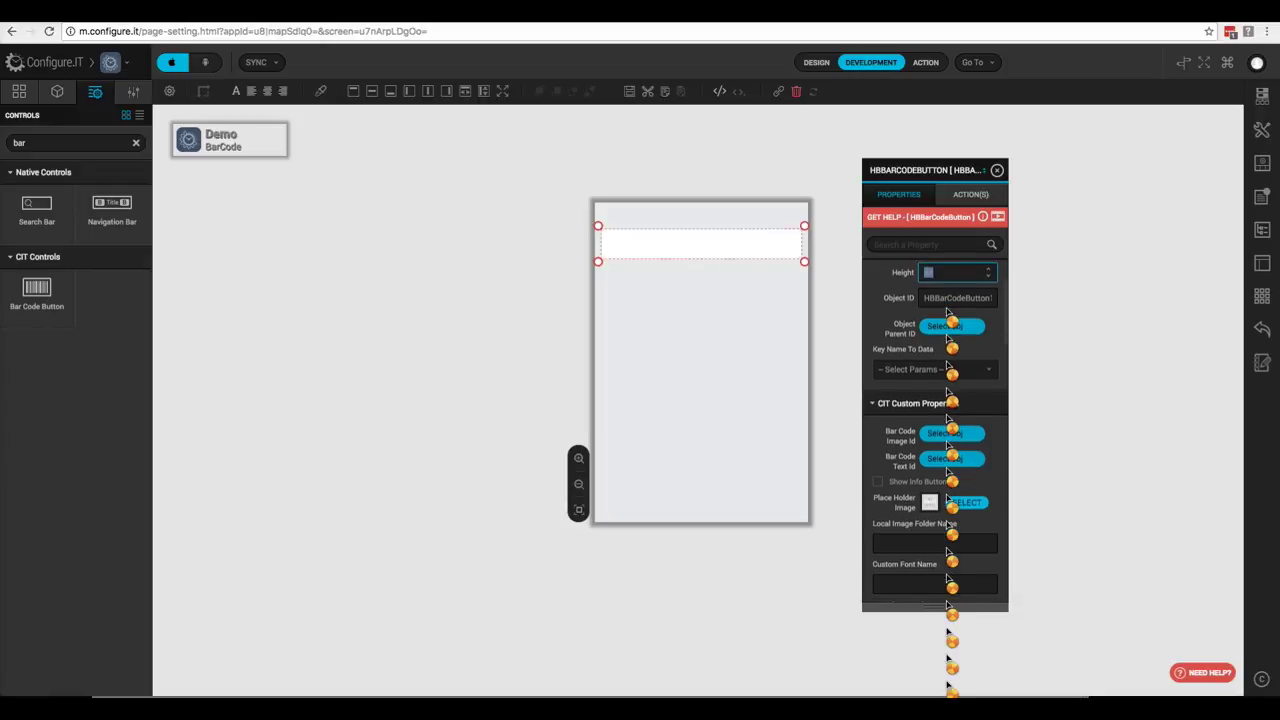
- Set the button's Normal Title to 'Scan'
{"action": "key", "text": "shift+Tab"}
{"action": "type", "text": "titl"}
{"action": "key", "text": "Tab"}
{"action": "type", "text": "Scan"}
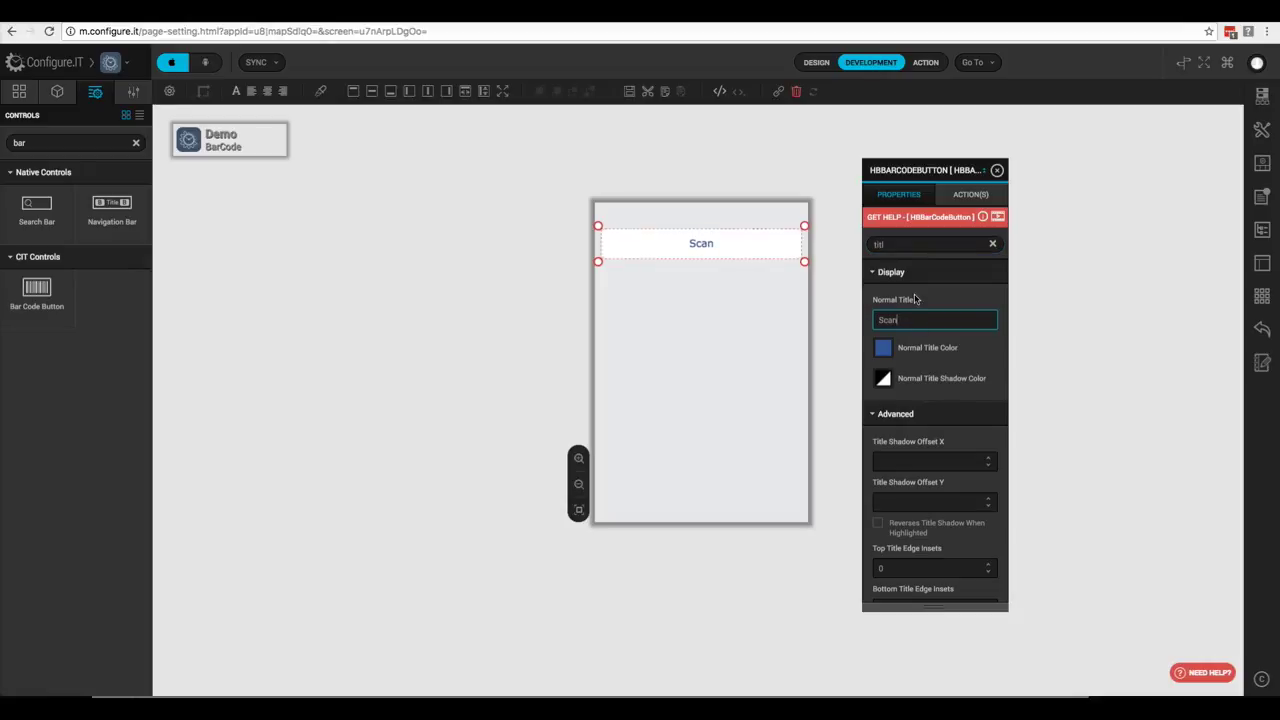
- Give the button fixed left and right margins with stretching width, and save the resizing rules
{"action": "key", "text": "shift+Tab"}
{"action": "type", "text": "h"}
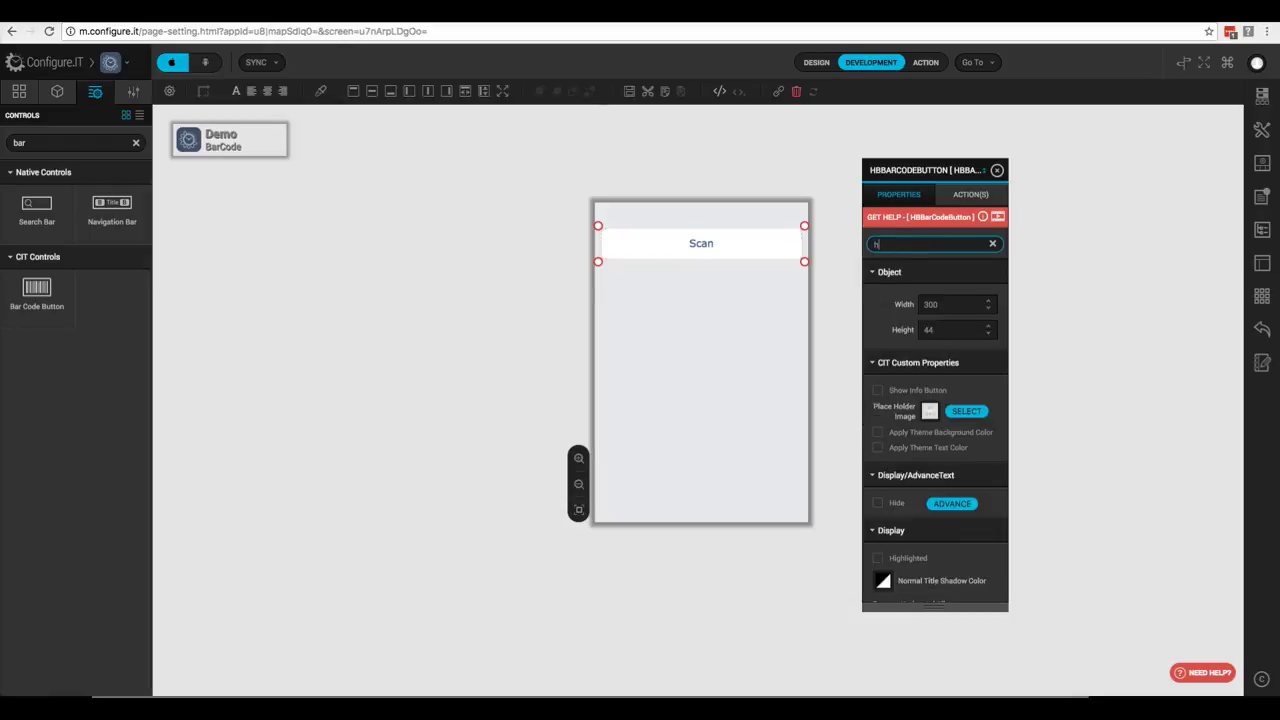
{"action": "type", "text": "ide"}
{"action": "left_click", "coordinate": [952, 300]}
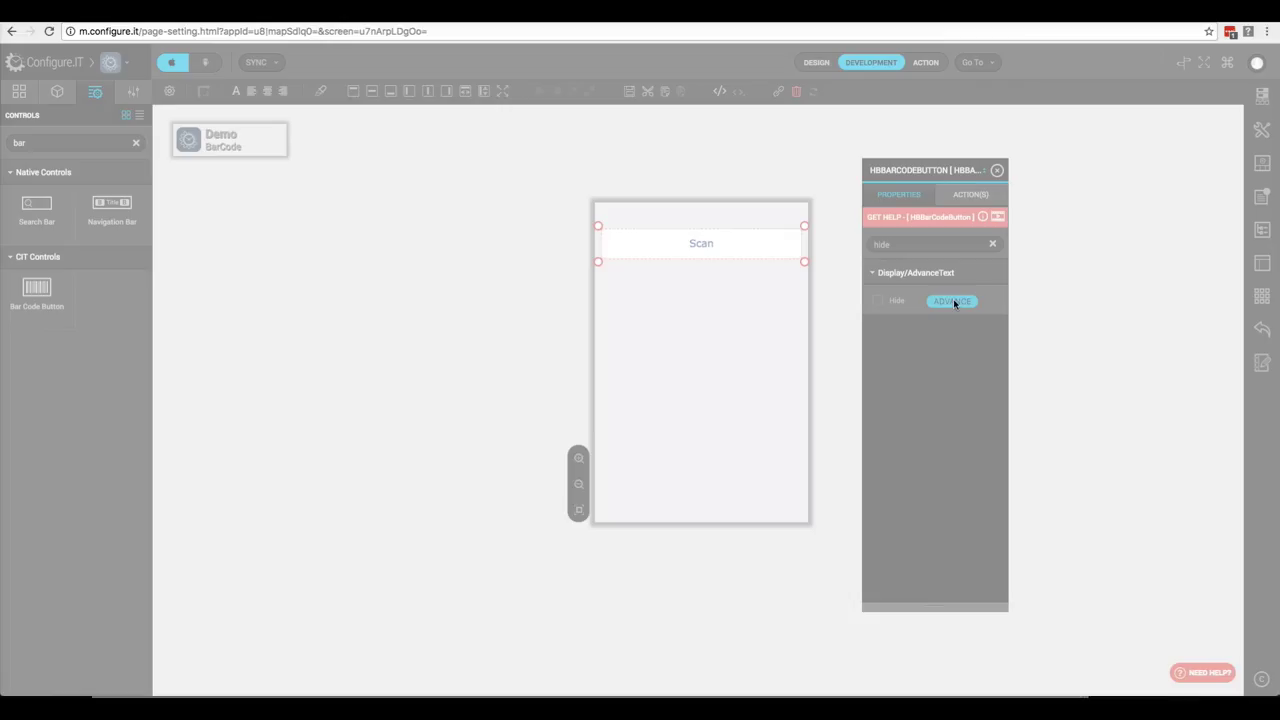
{"action": "left_click", "coordinate": [524, 419]}
{"action": "left_click", "coordinate": [578, 419]}
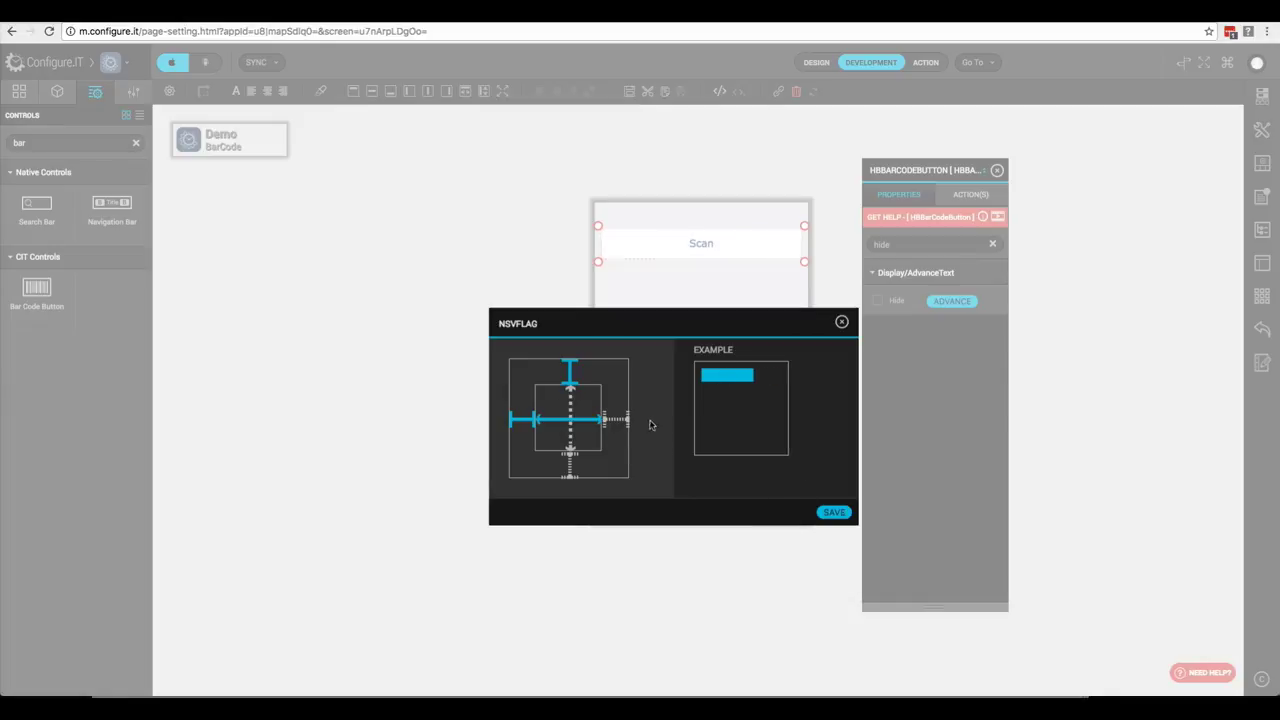
{"action": "left_click", "coordinate": [617, 419]}
{"action": "left_click", "coordinate": [834, 512]}
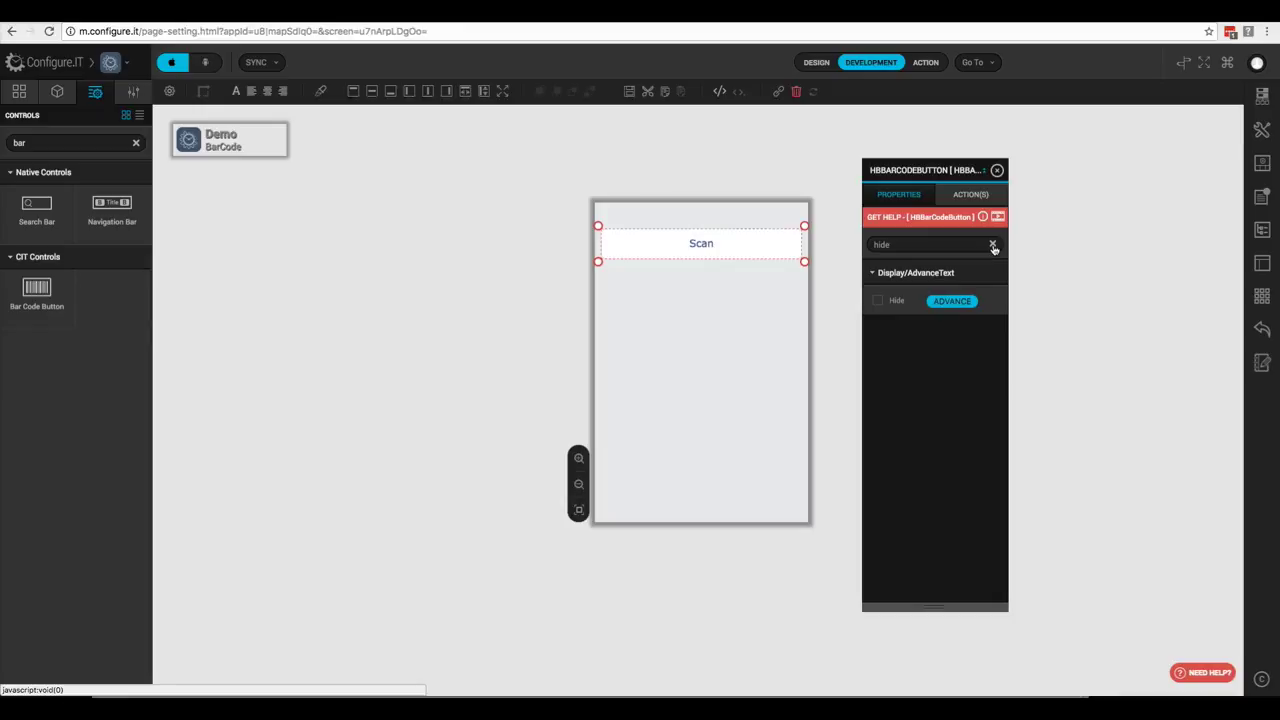
{"action": "left_click", "coordinate": [993, 246]}
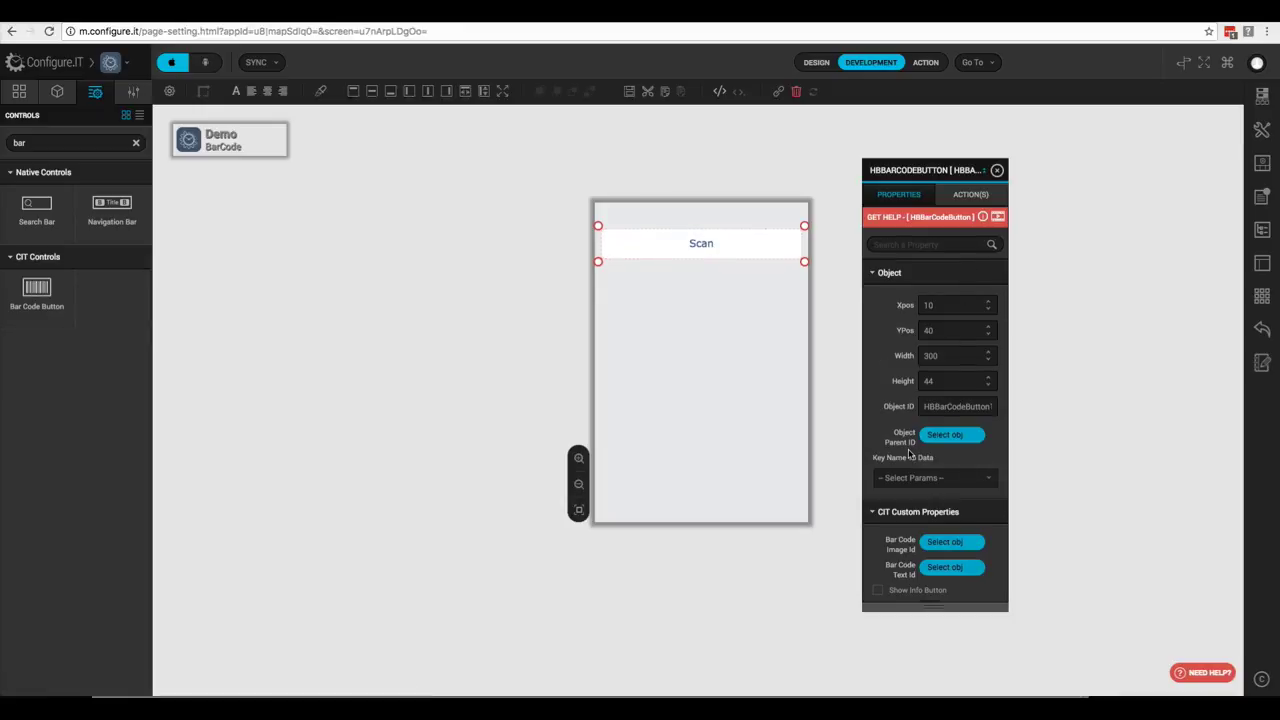
{"action": "scroll", "coordinate": [910, 455], "scroll_direction": "down", "scroll_amount": 3}
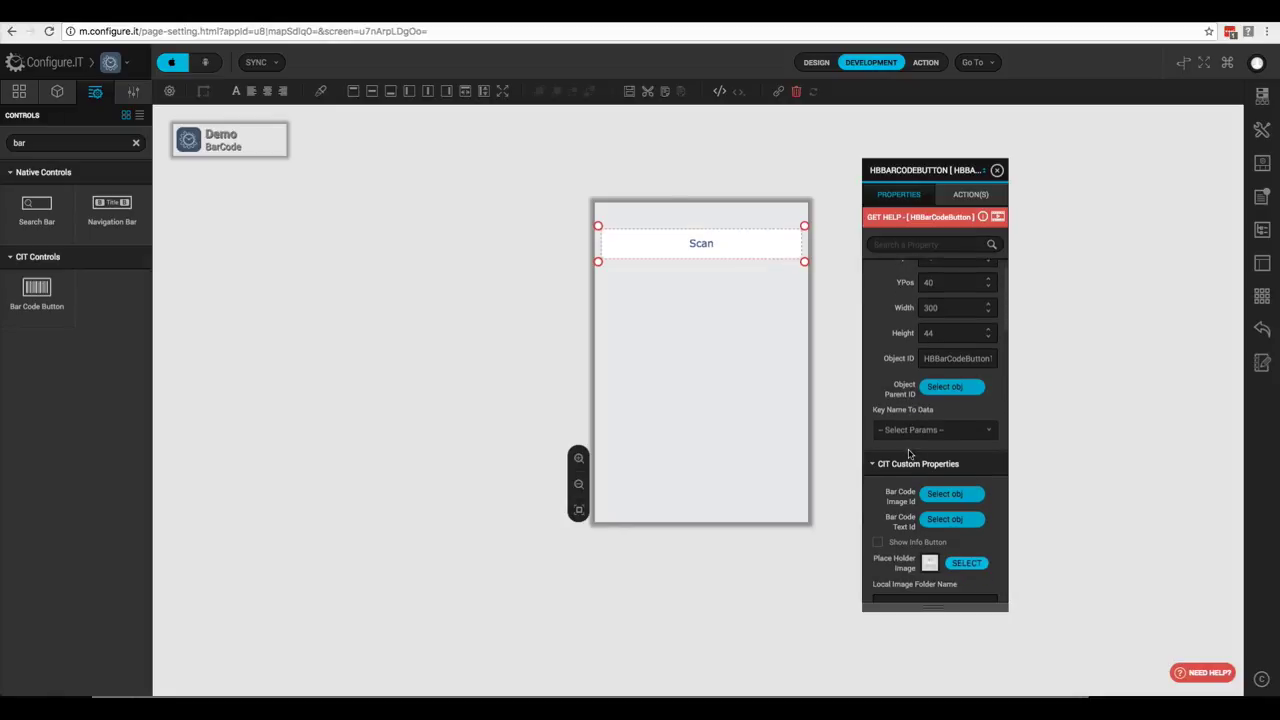
{"action": "scroll", "coordinate": [910, 453], "scroll_direction": "down", "scroll_amount": 1}
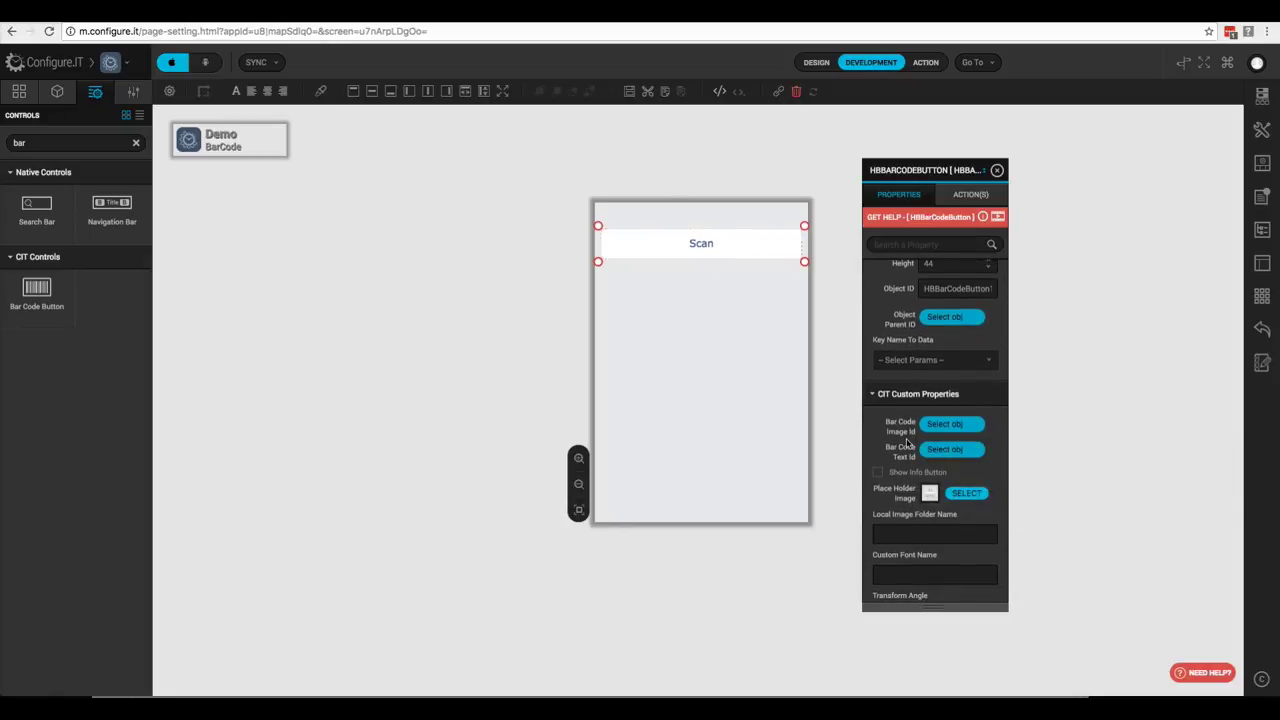
{"action": "mouse_move", "coordinate": [906, 460]}
{"action": "mouse_move", "coordinate": [903, 436]}
{"action": "double_click", "coordinate": [20, 143]}
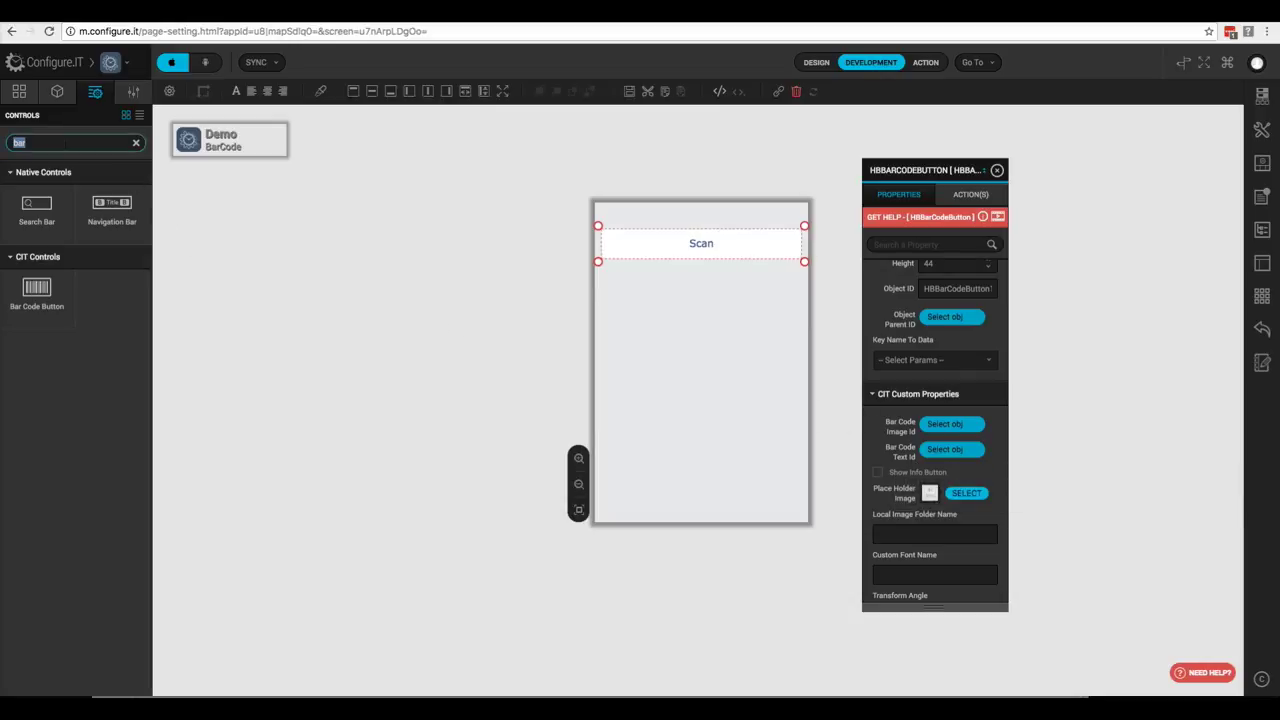
- Drop a Label below the Scan button at X 10, Y 100, width 300
{"action": "type", "text": "l"}
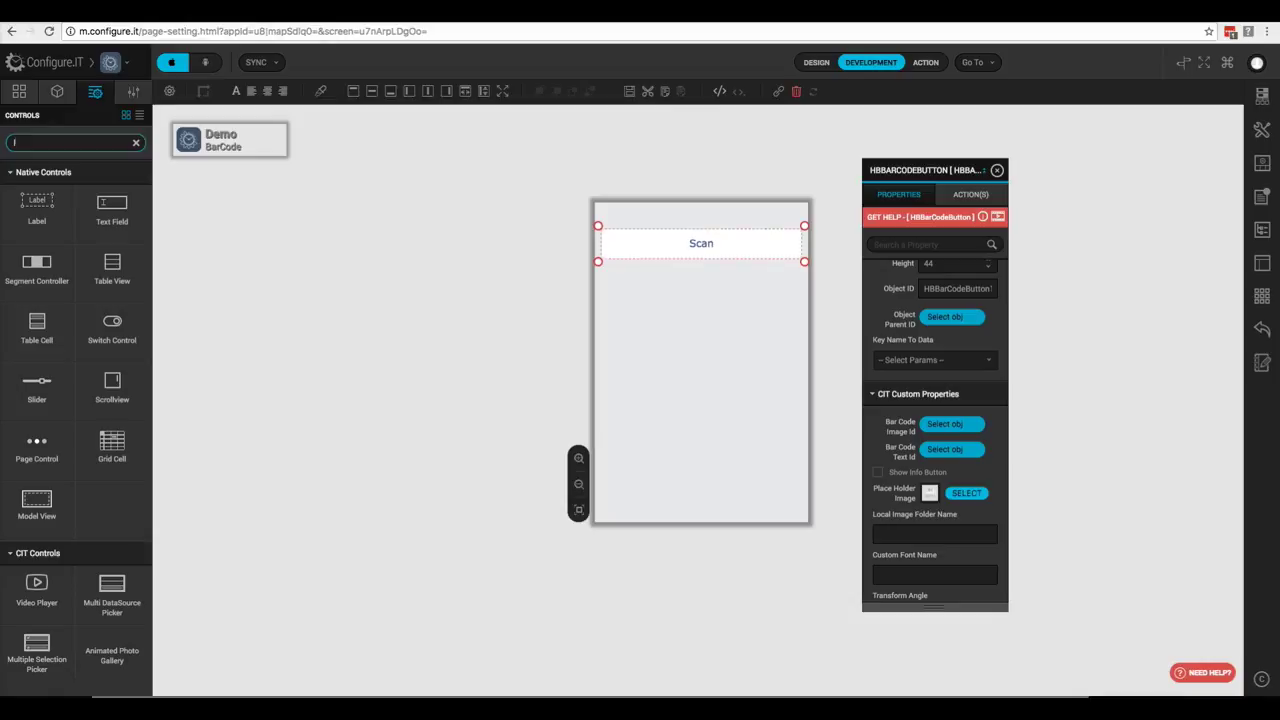
{"action": "left_click_drag", "start_coordinate": [37, 207], "coordinate": [665, 283]}
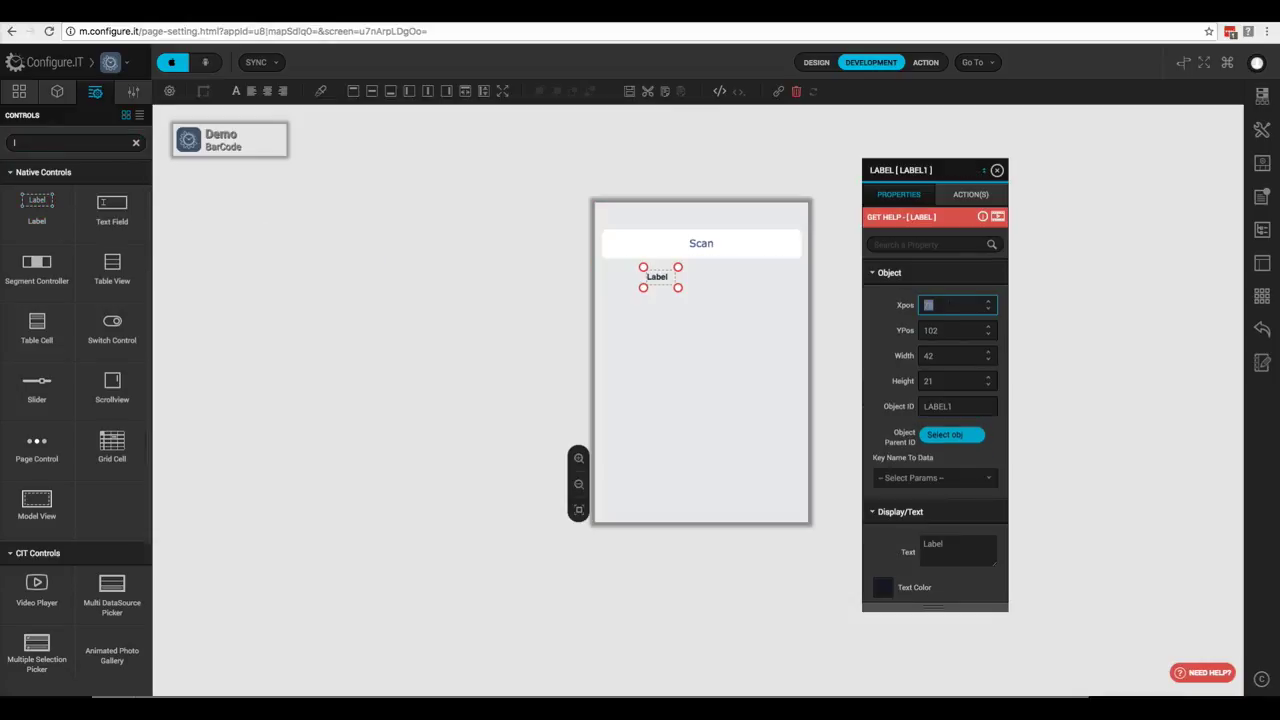
{"action": "type", "text": "10"}
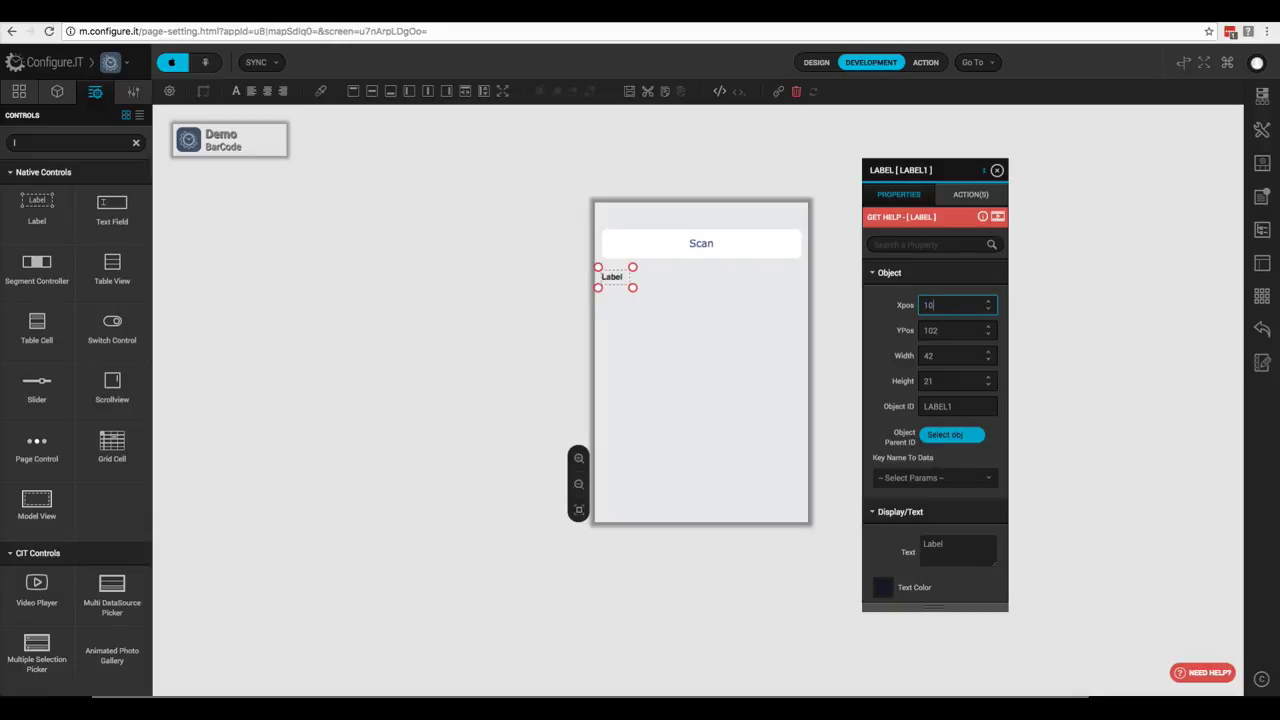
{"action": "key", "text": "Tab"}
{"action": "scroll", "coordinate": [935, 430], "scroll_direction": "down", "scroll_amount": 1}
{"action": "type", "text": "10"}
{"action": "type", "text": "0"}
{"action": "key", "text": "Tab"}
{"action": "scroll", "coordinate": [935, 430], "scroll_direction": "down", "scroll_amount": 1}
{"action": "type", "text": "300"}
{"action": "key", "text": "Tab"}
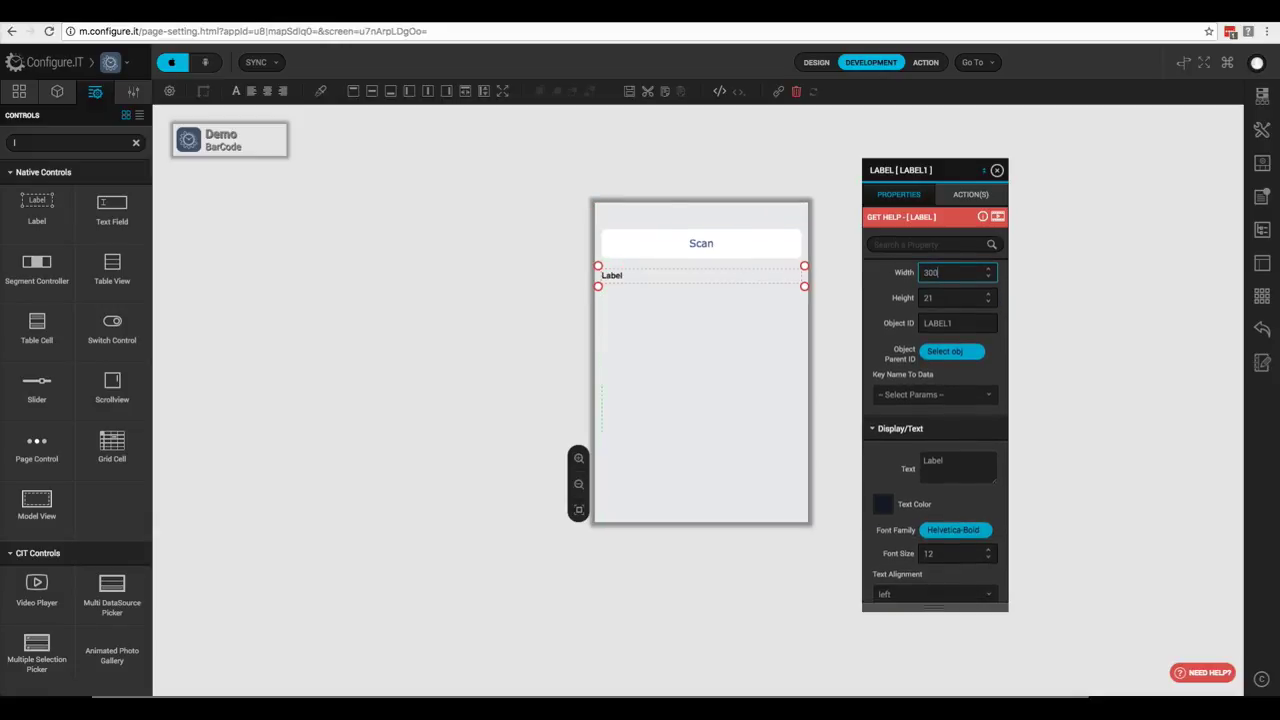
{"action": "scroll", "coordinate": [935, 430], "scroll_direction": "down", "scroll_amount": 1}
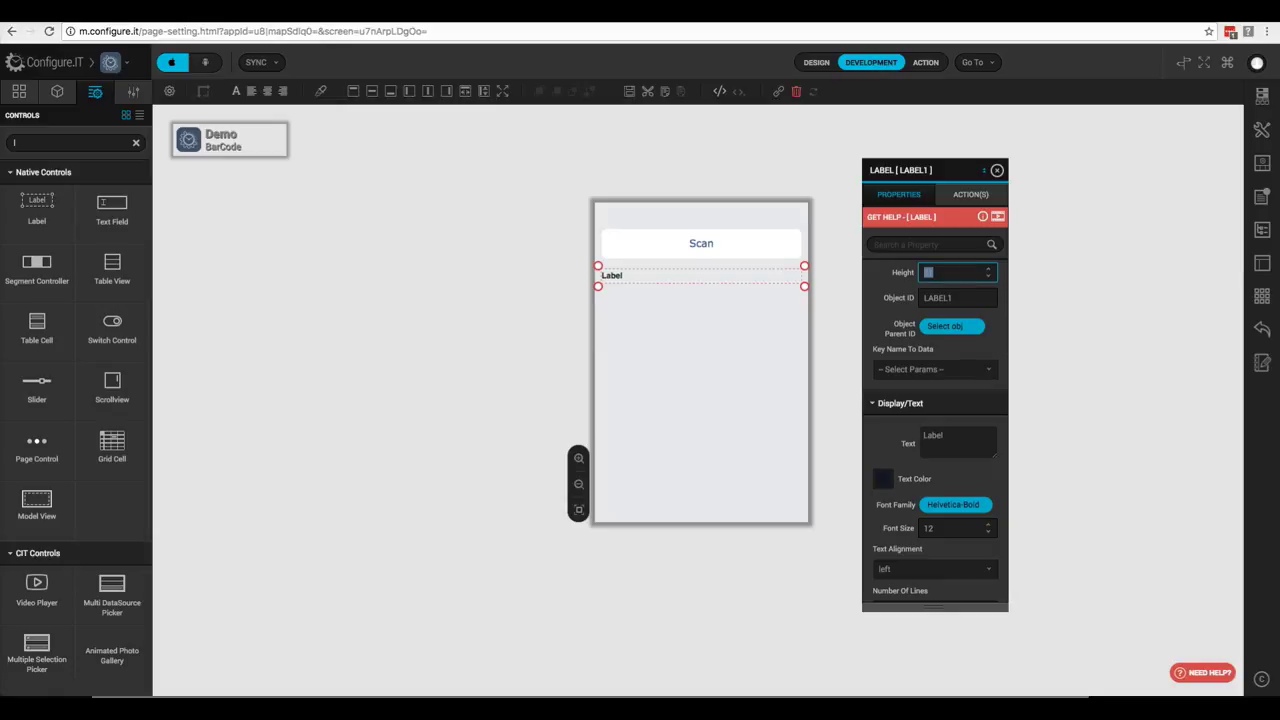
- Replace the label's LABEL1 Object ID with lbl_upc
{"action": "key", "text": "Tab"}
{"action": "key", "text": "BackSpace"}
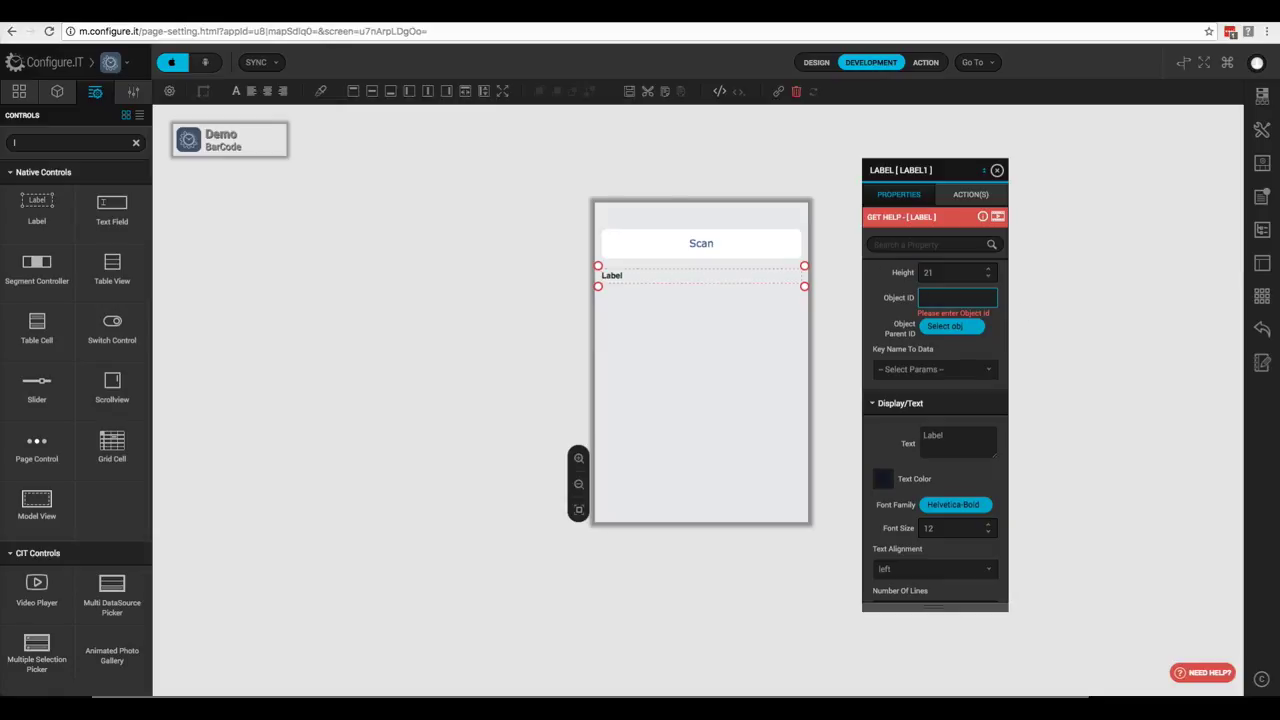
{"action": "type", "text": "lbl_"}
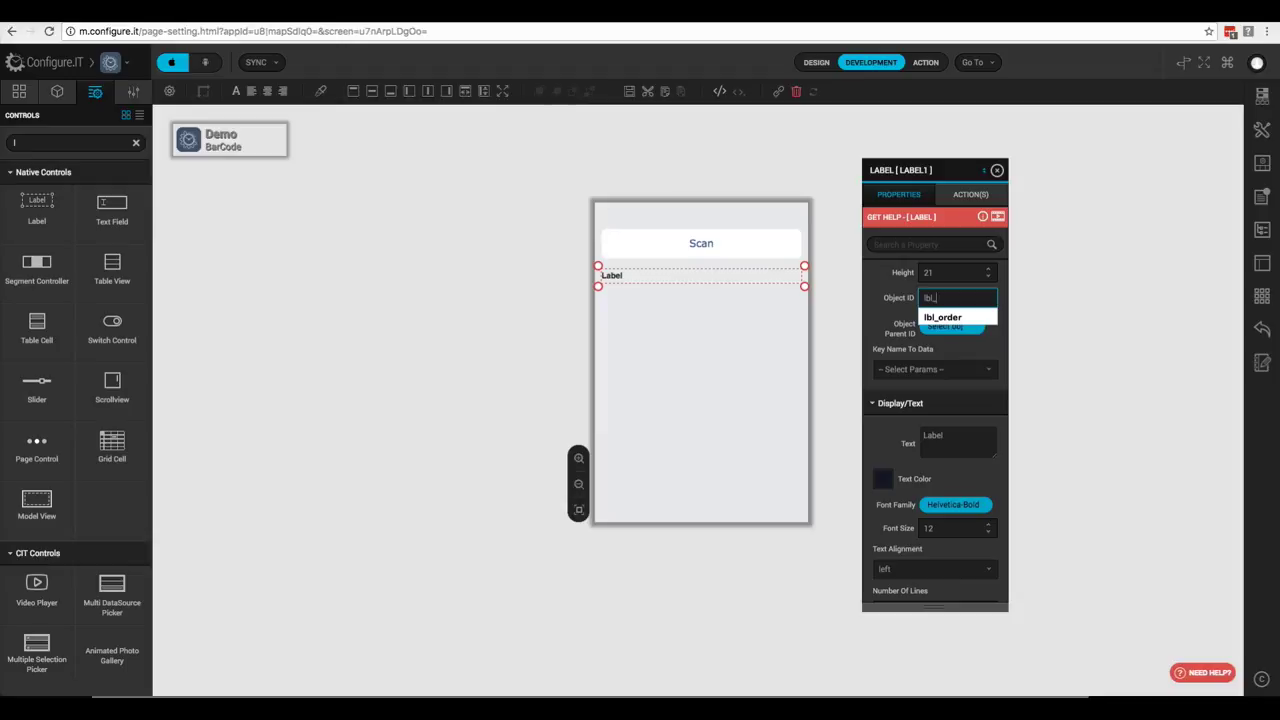
{"action": "type", "text": "upc"}
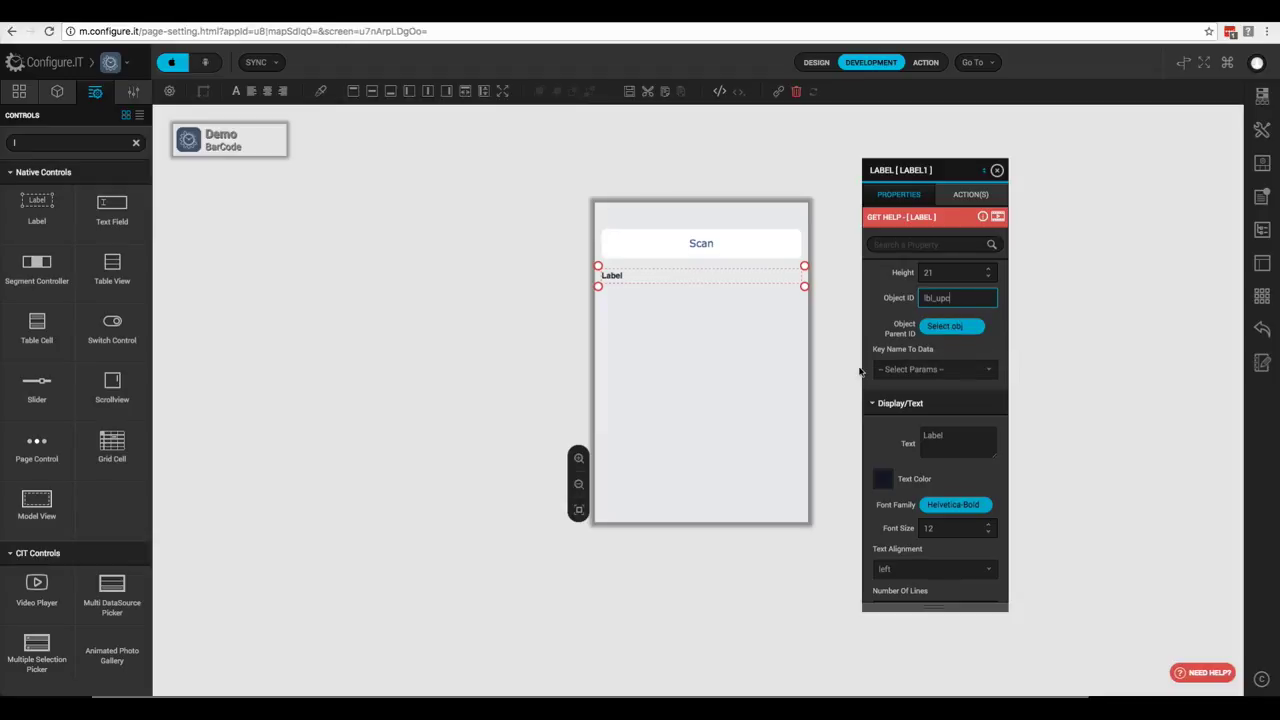
{"action": "left_click", "coordinate": [60, 142]}
- Add an Image View at X 10, Y 130, sized 300×130, with Object ID img_upc
{"action": "type", "text": "imag"}
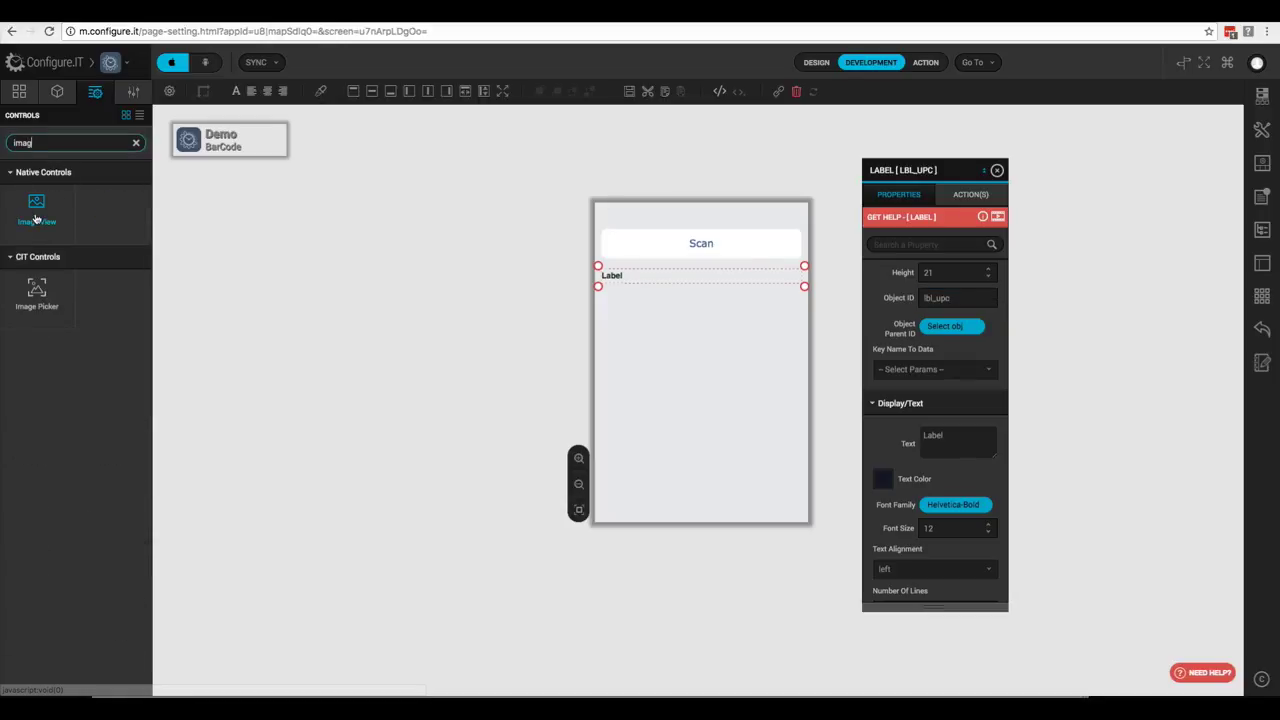
{"action": "left_click_drag", "start_coordinate": [36, 205], "coordinate": [672, 350]}
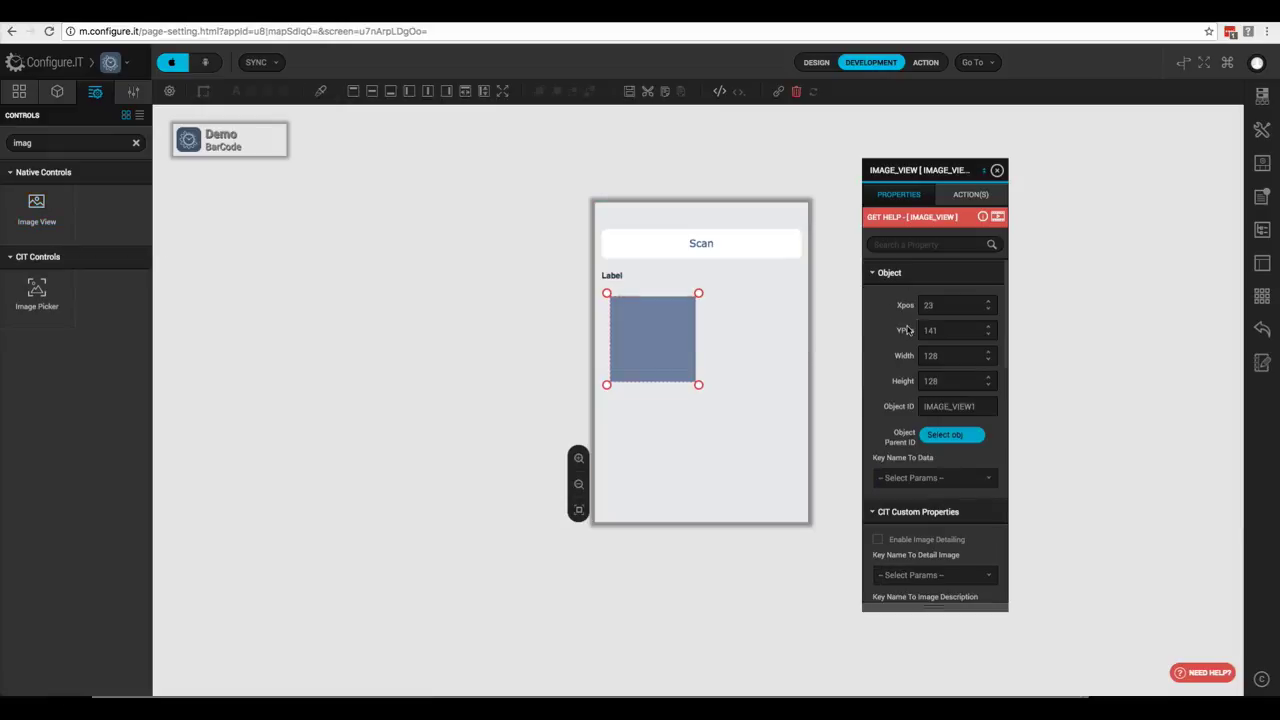
{"action": "left_click", "coordinate": [928, 305]}
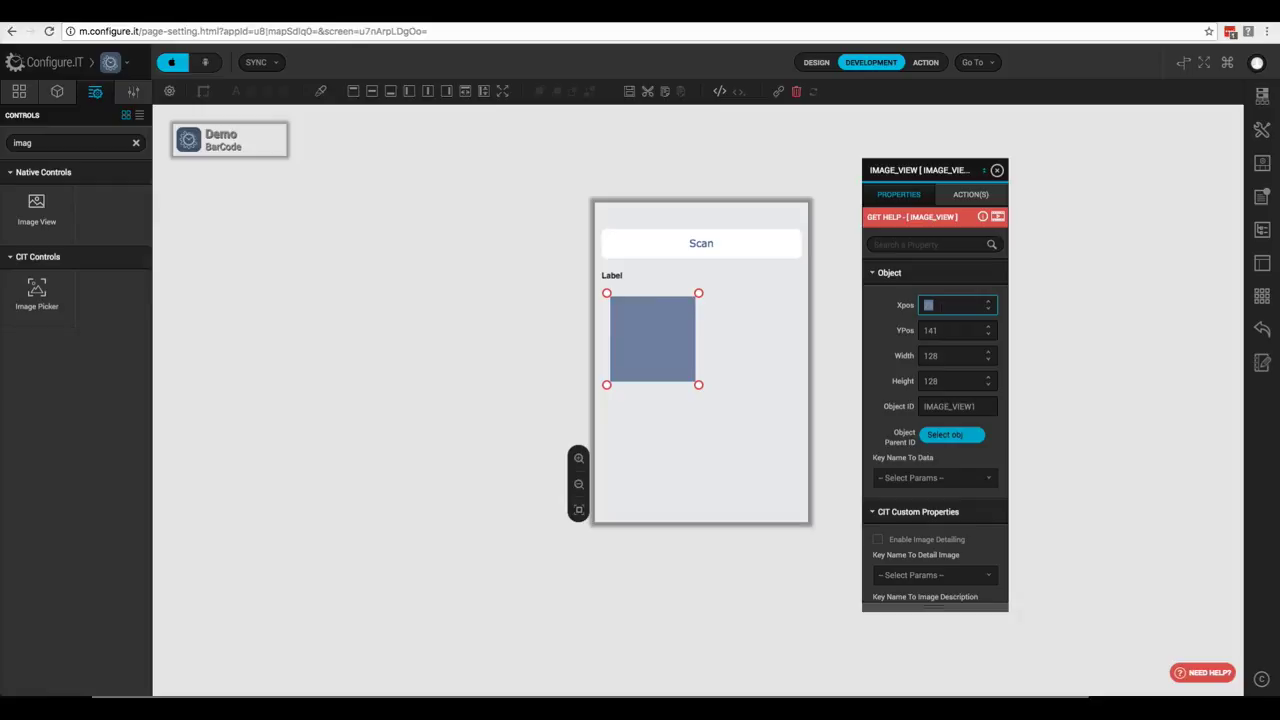
{"action": "type", "text": "10"}
{"action": "key", "text": "Tab"}
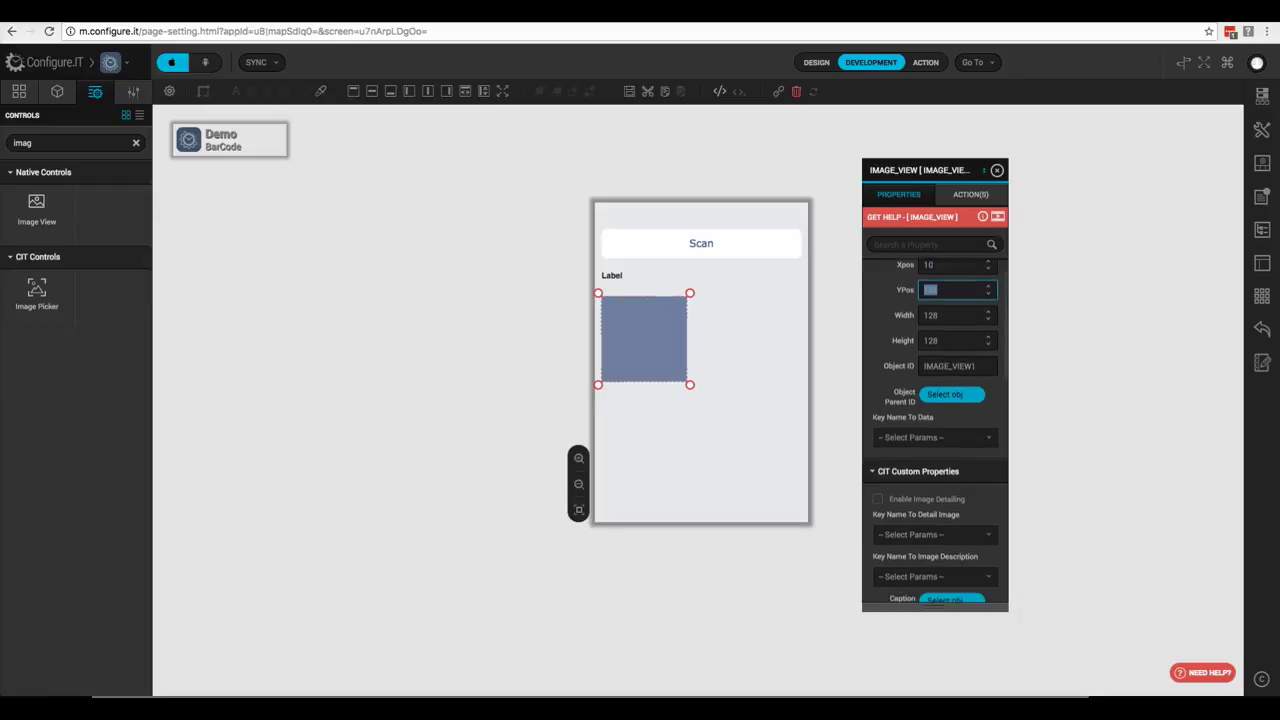
{"action": "type", "text": "130"}
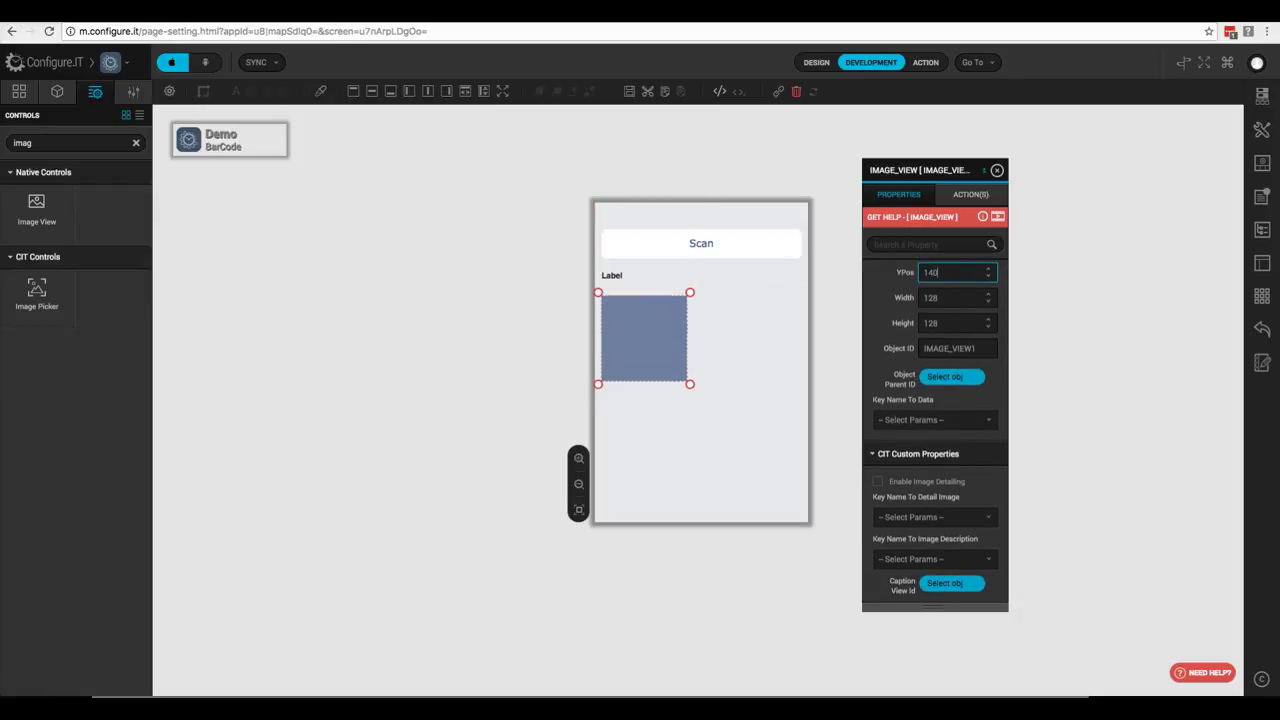
{"action": "key", "text": "Tab"}
{"action": "type", "text": "300"}
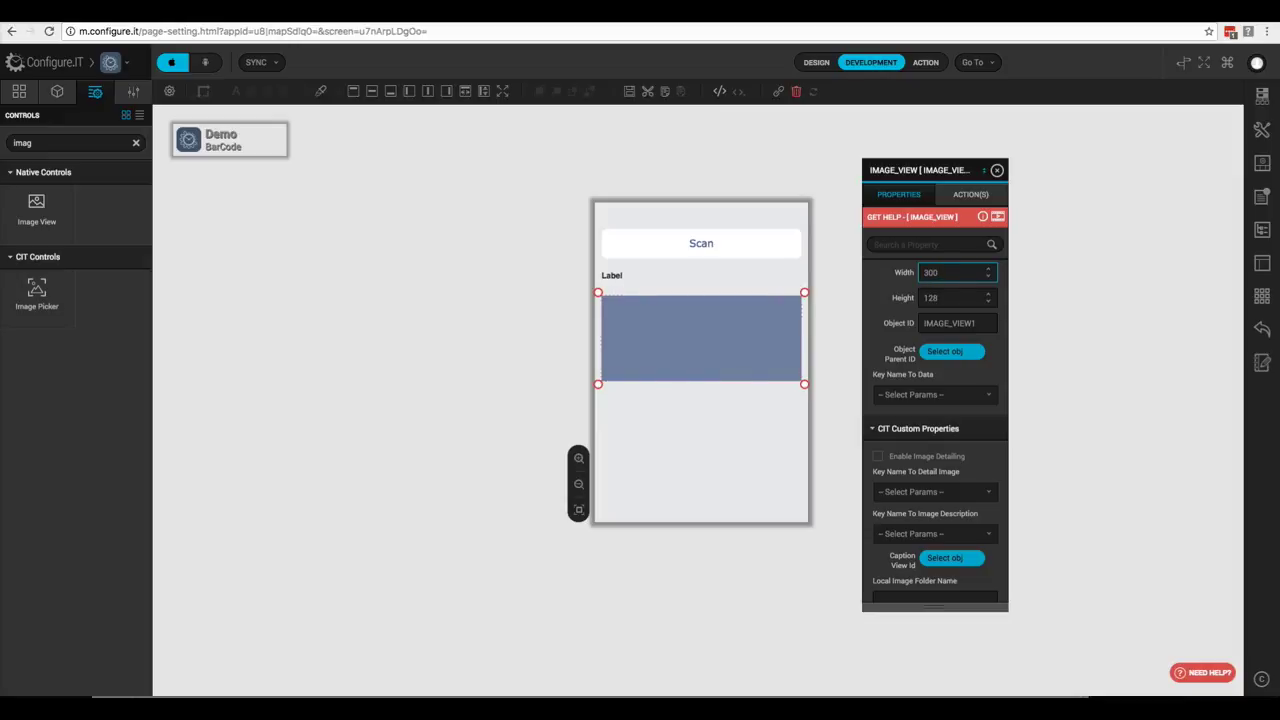
{"action": "key", "text": "Tab"}
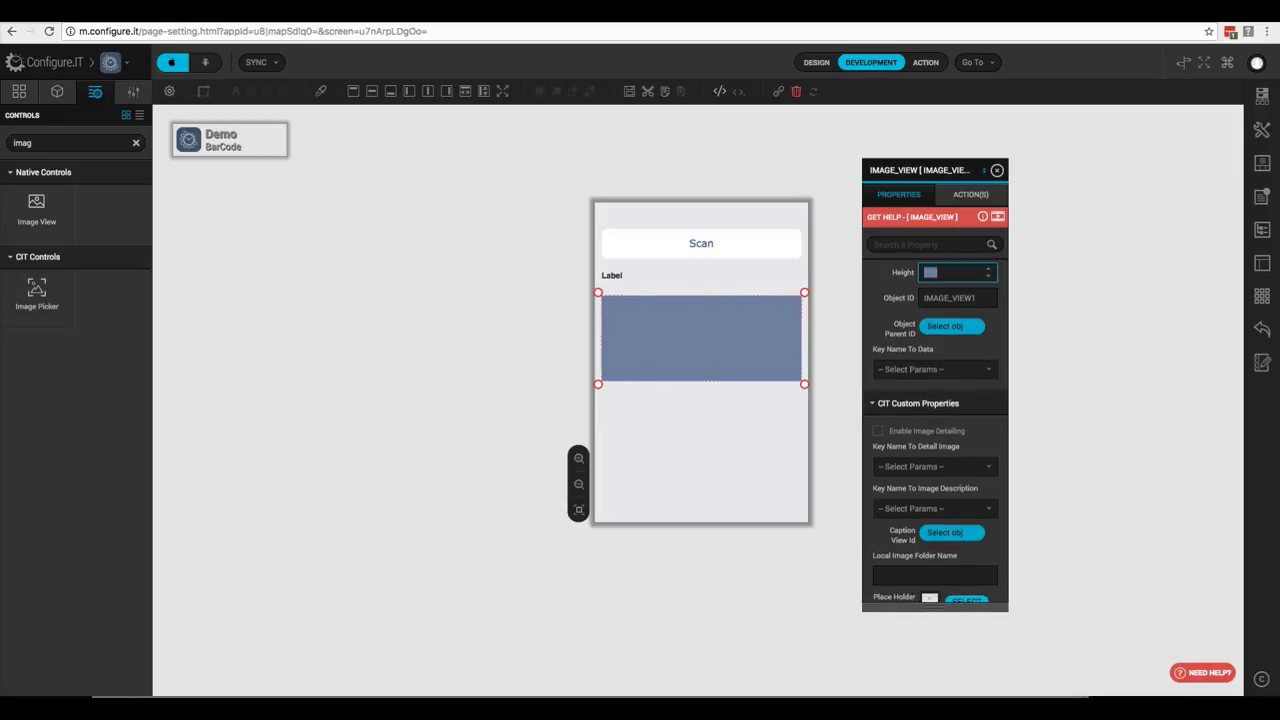
{"action": "type", "text": "130"}
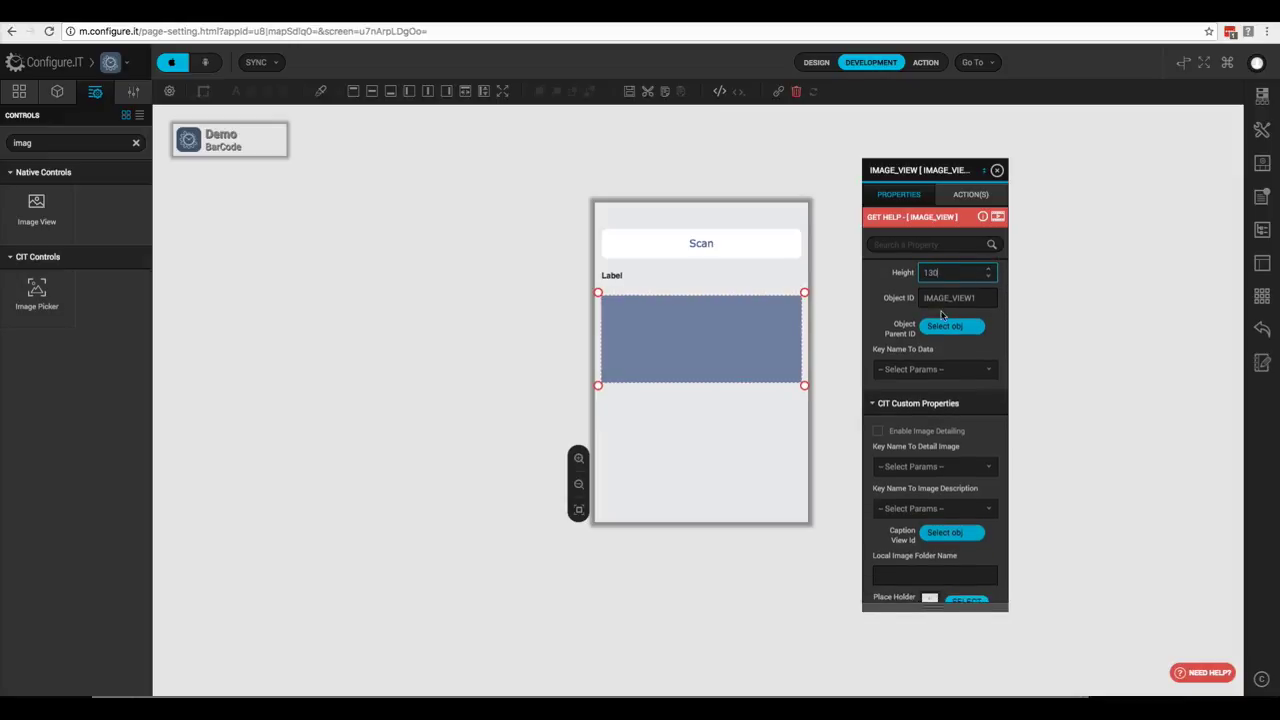
{"action": "key", "text": "Tab"}
{"action": "type", "text": "img_upc"}
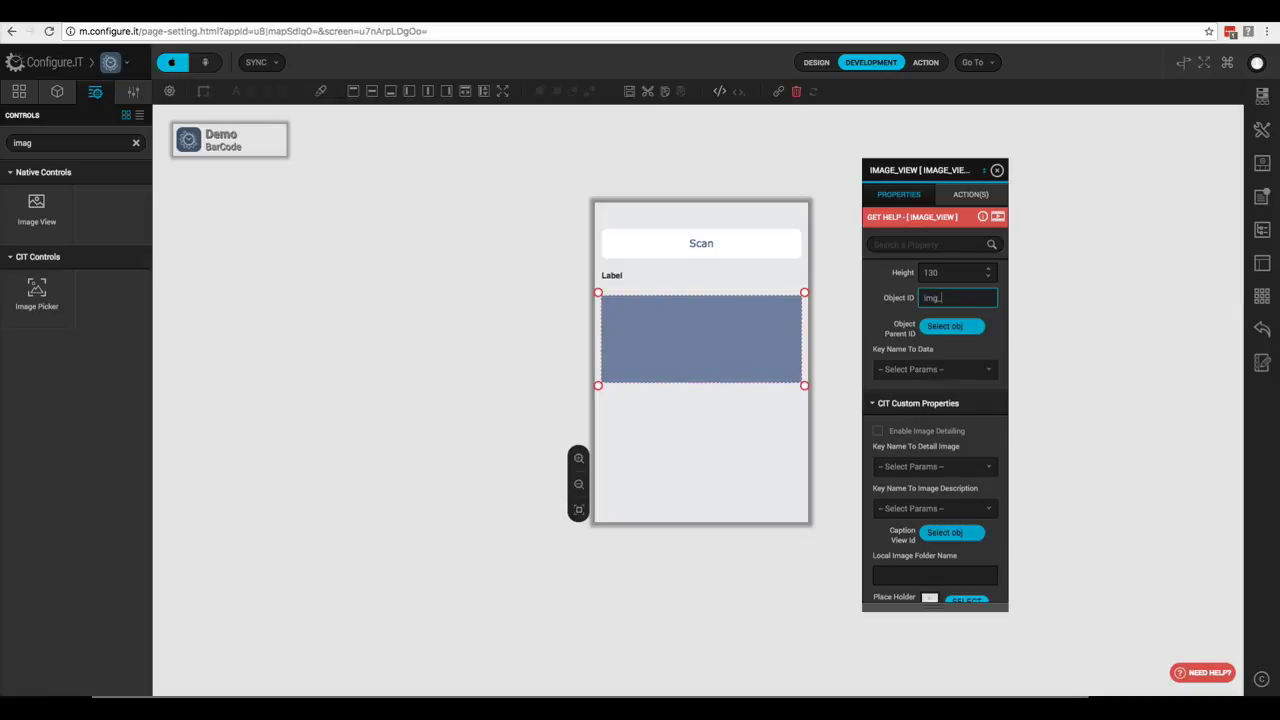
- Let the image view stretch both ways with a pinned right margin, and save the resizing rules
{"action": "left_click", "coordinate": [925, 244]}
{"action": "type", "text": "hide"}
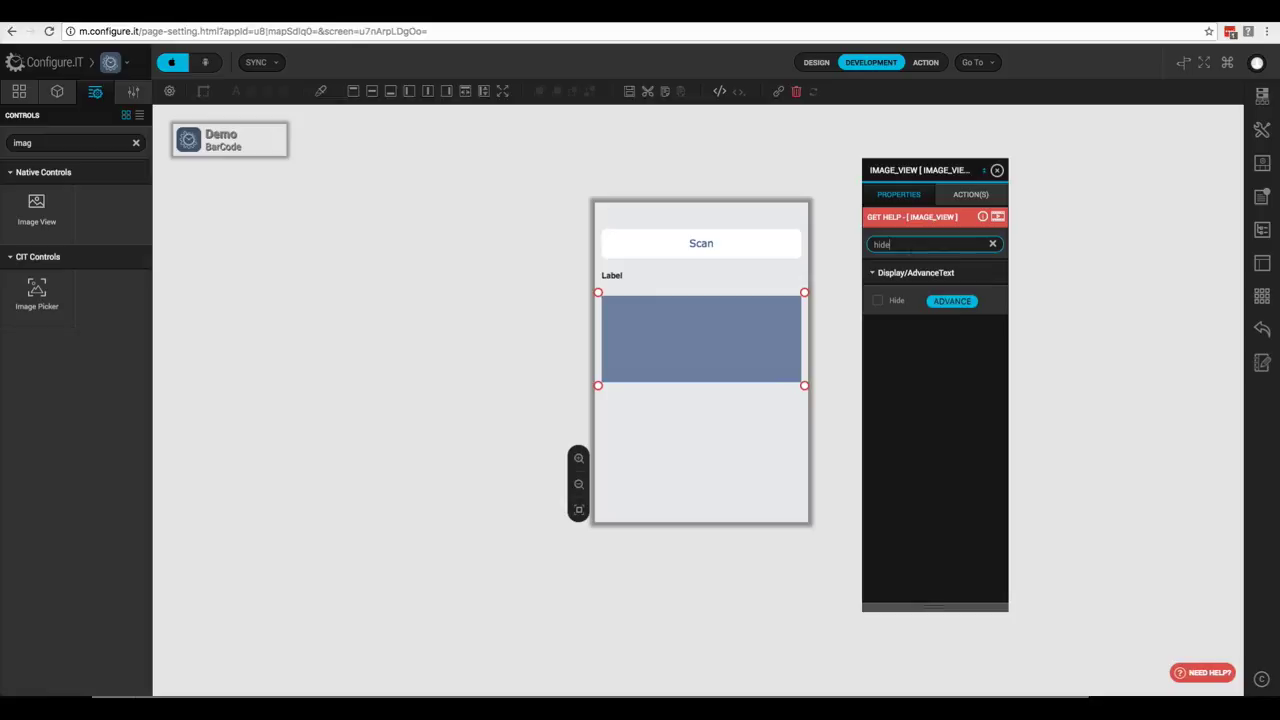
{"action": "left_click", "coordinate": [951, 301]}
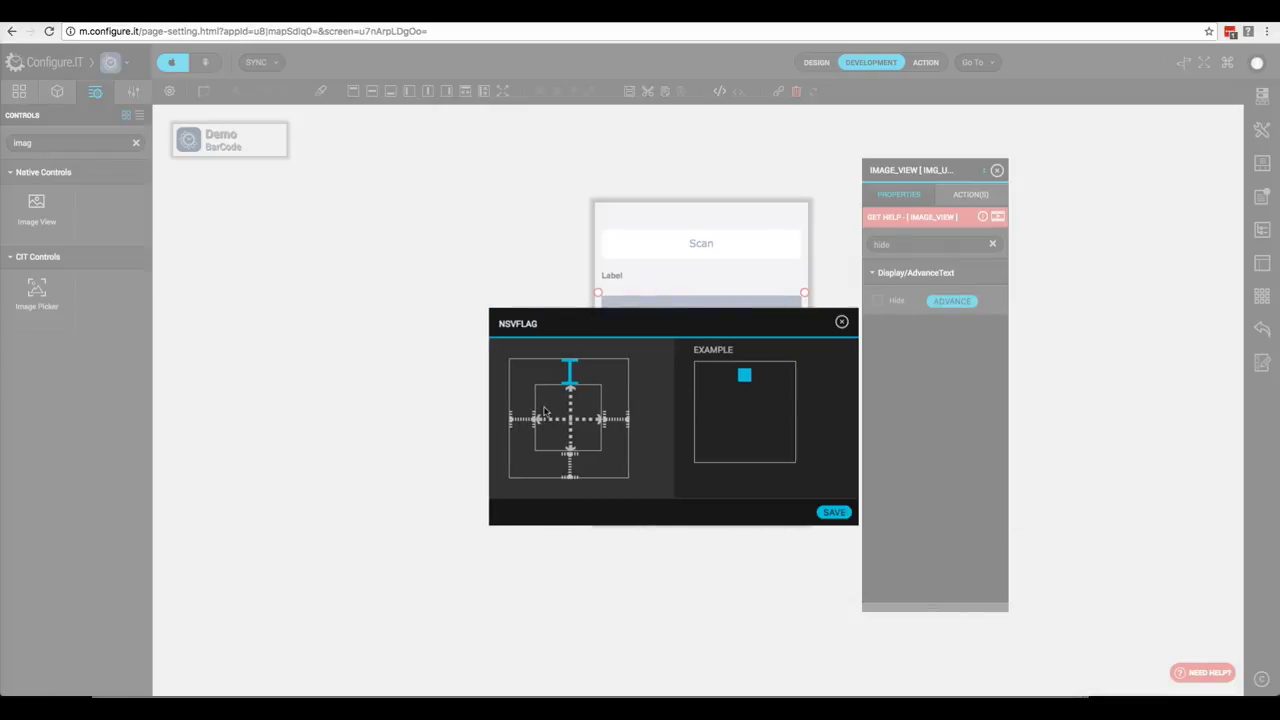
{"action": "left_click", "coordinate": [573, 413]}
{"action": "left_click", "coordinate": [585, 420]}
{"action": "left_click", "coordinate": [607, 421]}
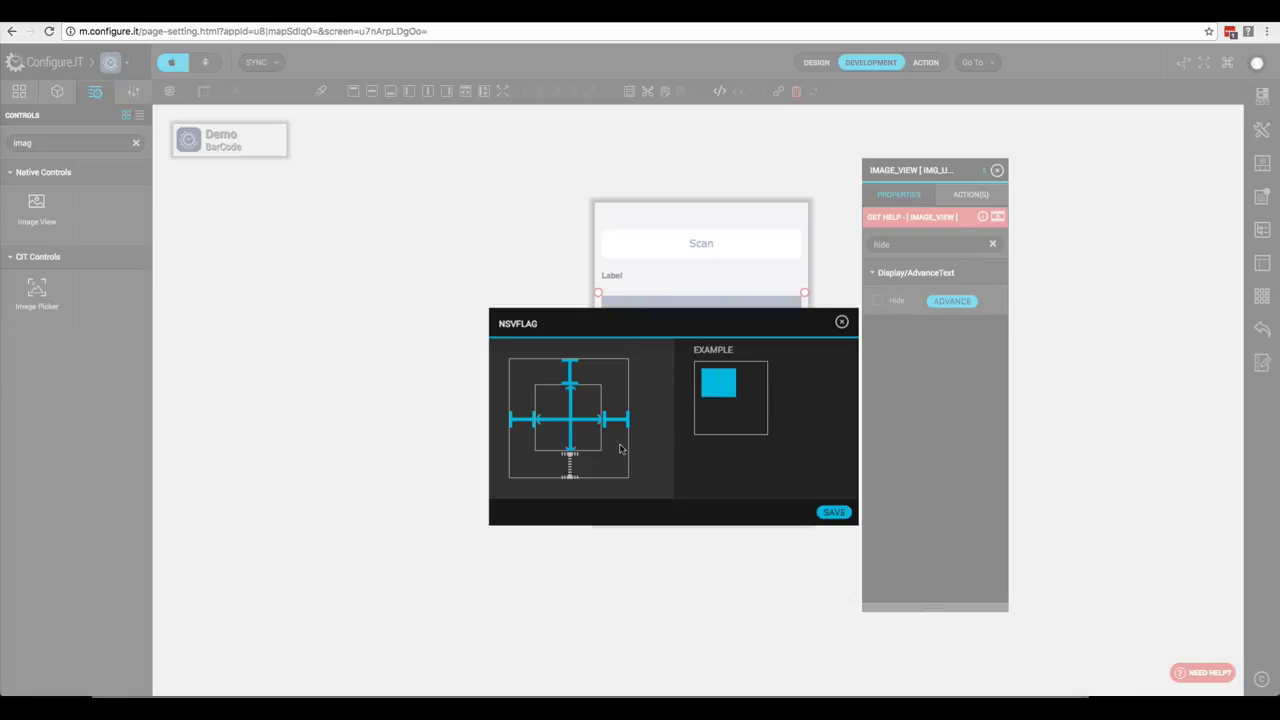
{"action": "left_click", "coordinate": [833, 512]}
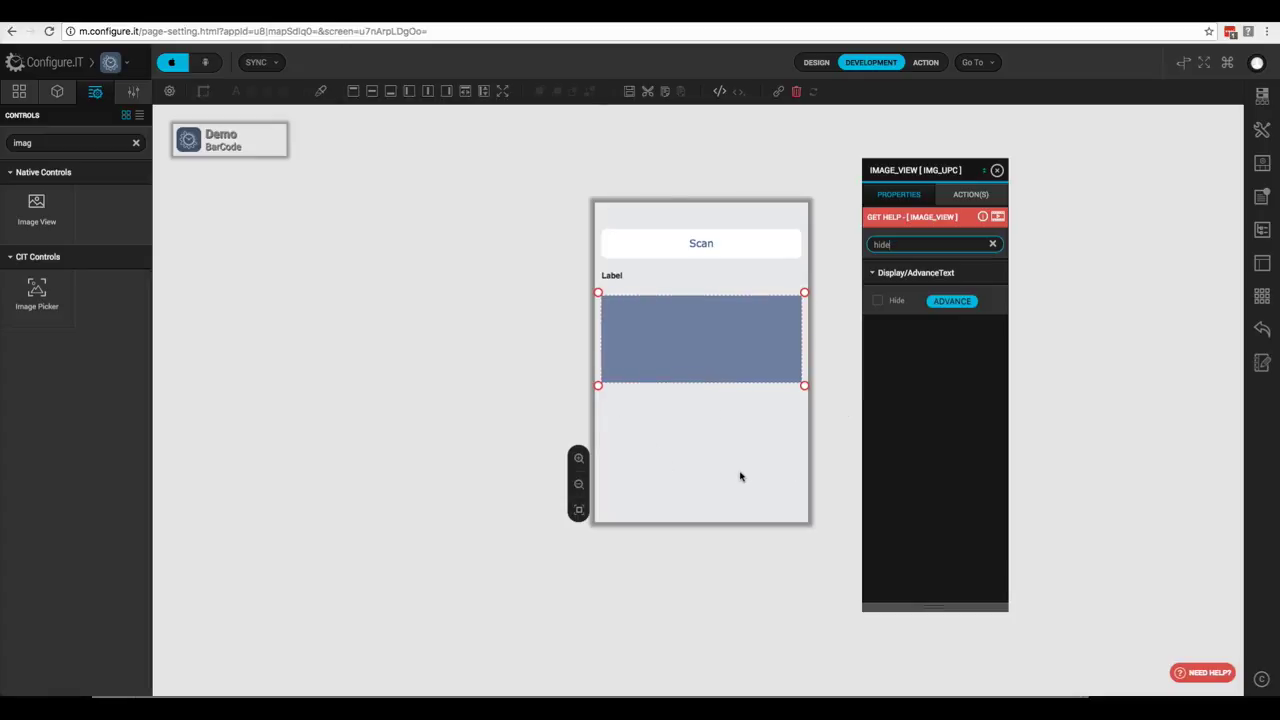
- Drop a new Label below the image view at Y 300 with width 300
{"action": "double_click", "coordinate": [60, 143]}
{"action": "type", "text": "lab"}
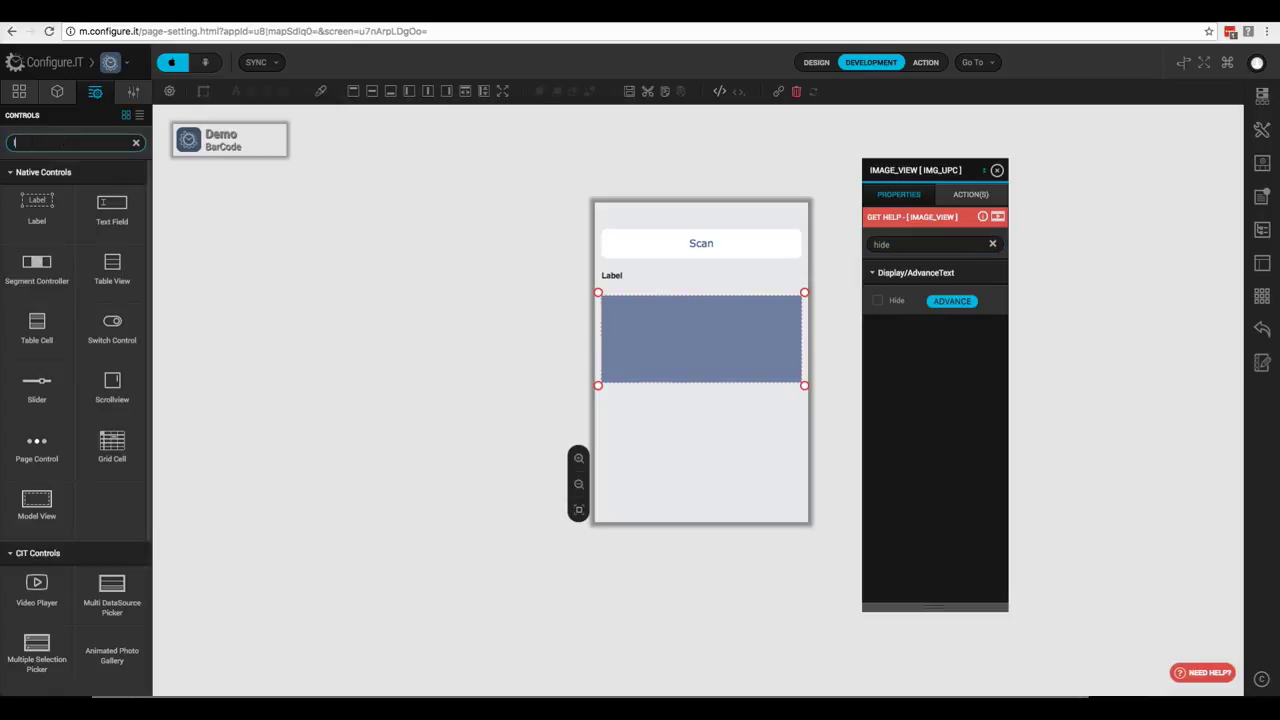
{"action": "type", "text": "el"}
{"action": "left_click_drag", "start_coordinate": [36, 212], "coordinate": [630, 415]}
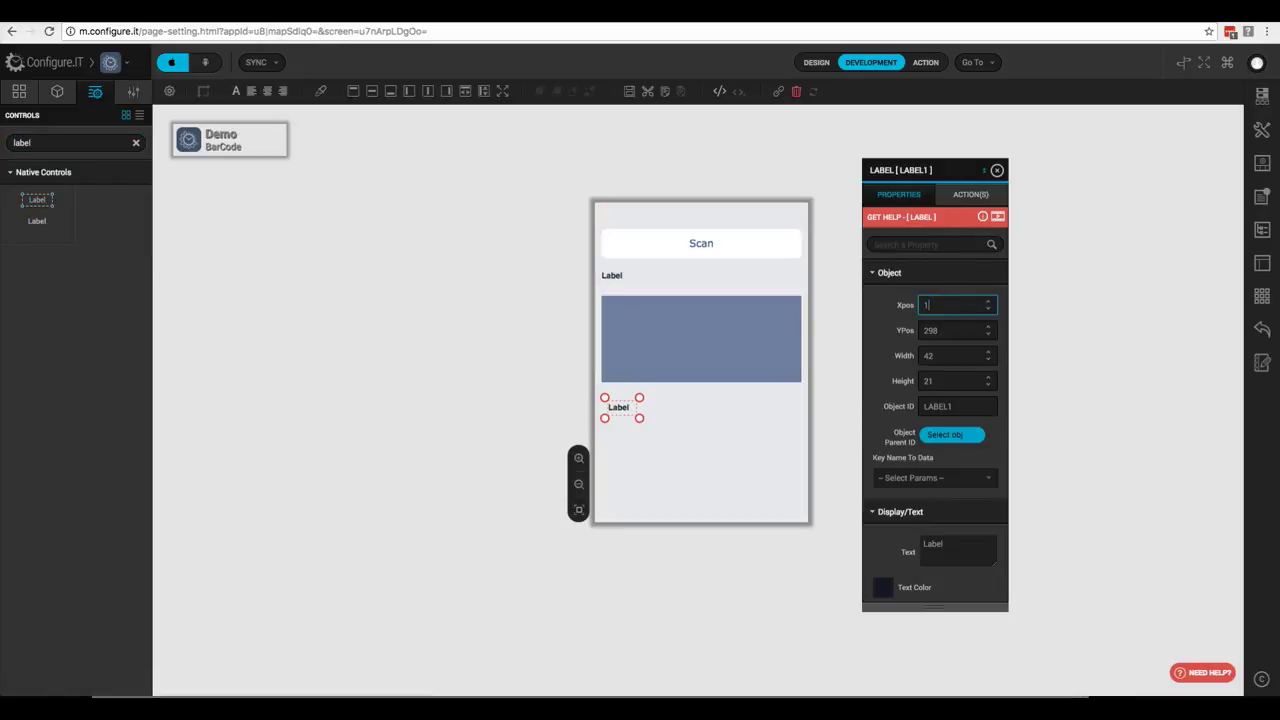
{"action": "key", "text": "Tab"}
{"action": "scroll", "coordinate": [943, 450], "scroll_direction": "down", "scroll_amount": 2}
{"action": "type", "text": "300"}
{"action": "key", "text": "Tab"}
{"action": "scroll", "coordinate": [945, 450], "scroll_direction": "down", "scroll_amount": 1}
{"action": "type", "text": "300"}
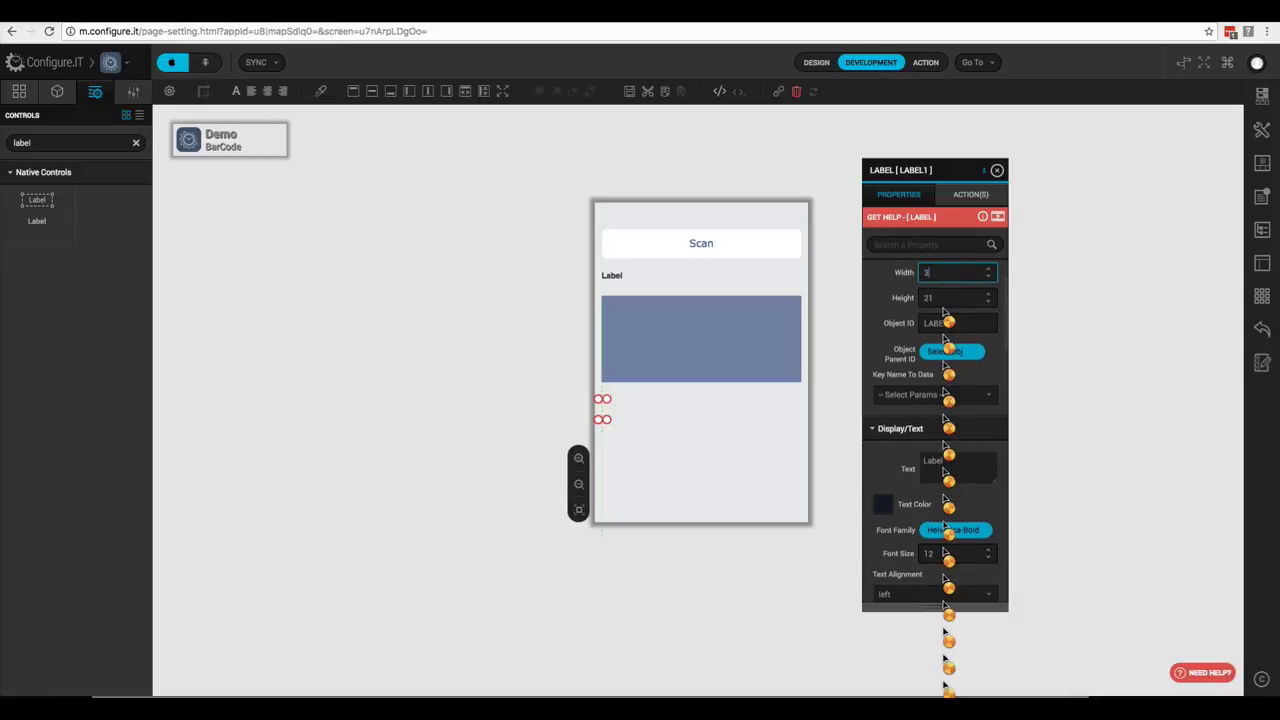
- Set the new label's Object ID to lblName
{"action": "key", "text": "Tab"}
{"action": "scroll", "coordinate": [945, 450], "scroll_direction": "down", "scroll_amount": 1}
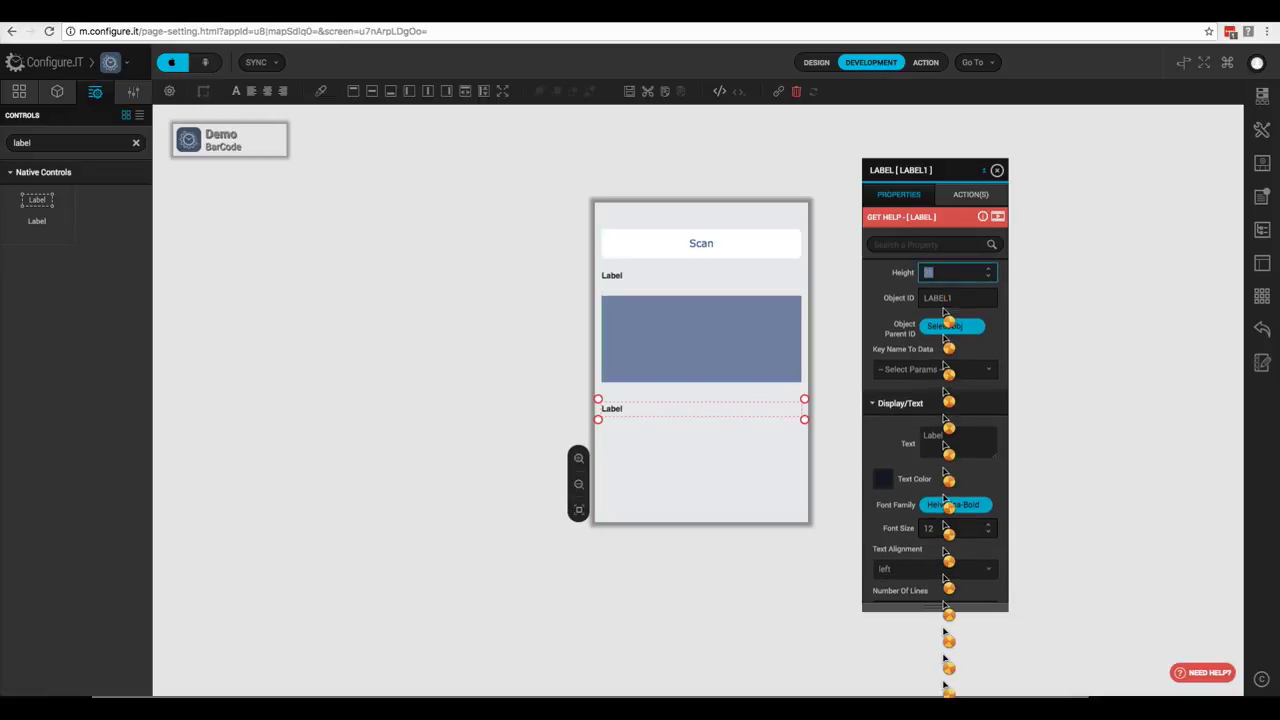
{"action": "key", "text": "Tab"}
{"action": "scroll", "coordinate": [943, 312], "scroll_direction": "down", "scroll_amount": 1}
{"action": "type", "text": "lbl"}
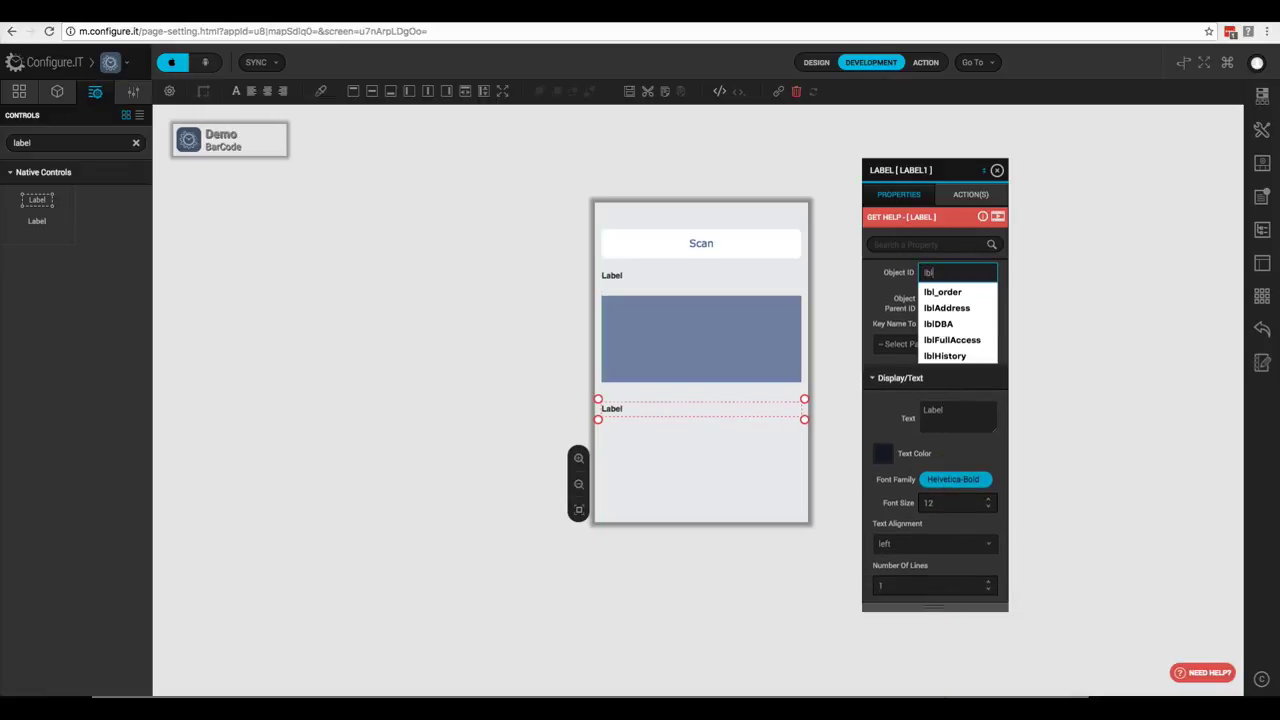
{"action": "type", "text": "Name"}
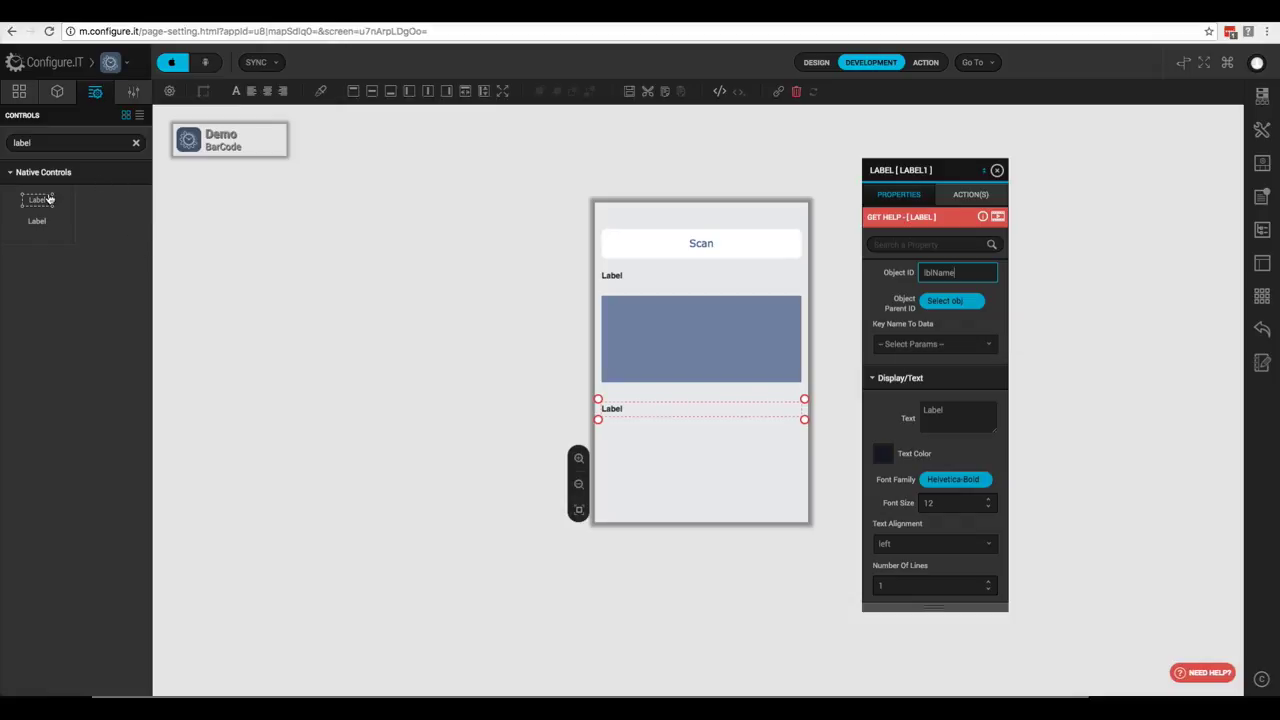
- Add another Label below lblName at X 10, width 300, with Object ID lblPrice
{"action": "left_click_drag", "start_coordinate": [38, 205], "coordinate": [616, 442]}
{"action": "double_click", "coordinate": [940, 305]}
{"action": "type", "text": "10"}
{"action": "key", "text": "Tab"}
{"action": "type", "text": "3"}
{"action": "key", "text": "Tab"}
{"action": "type", "text": "300"}
{"action": "key", "text": "Tab"}
{"action": "key", "text": "Tab"}
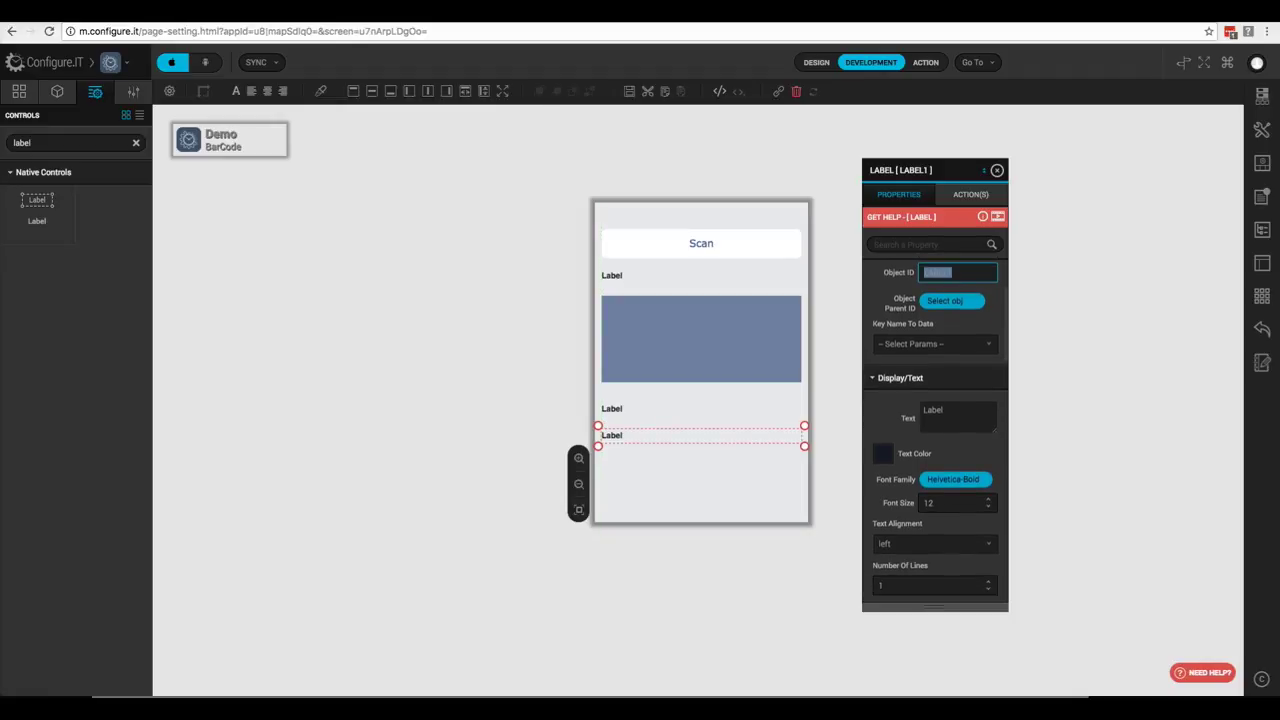
{"action": "type", "text": "lbl"}
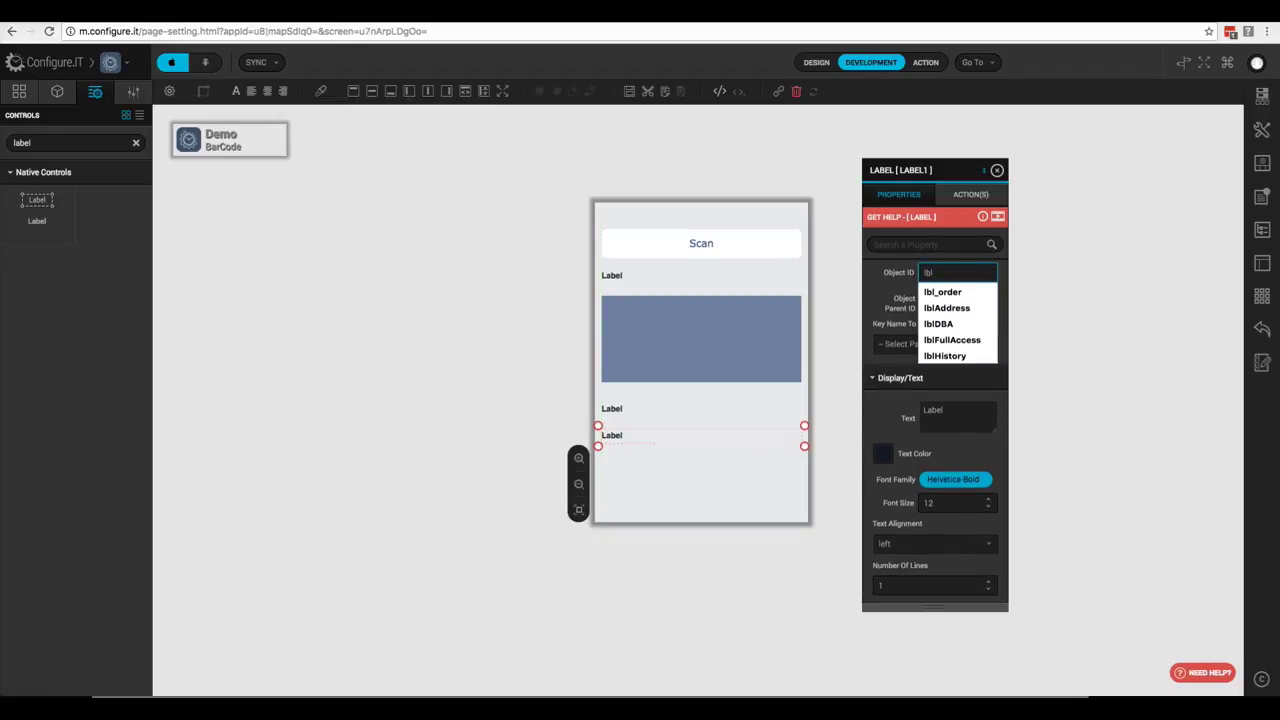
{"action": "type", "text": "Price"}
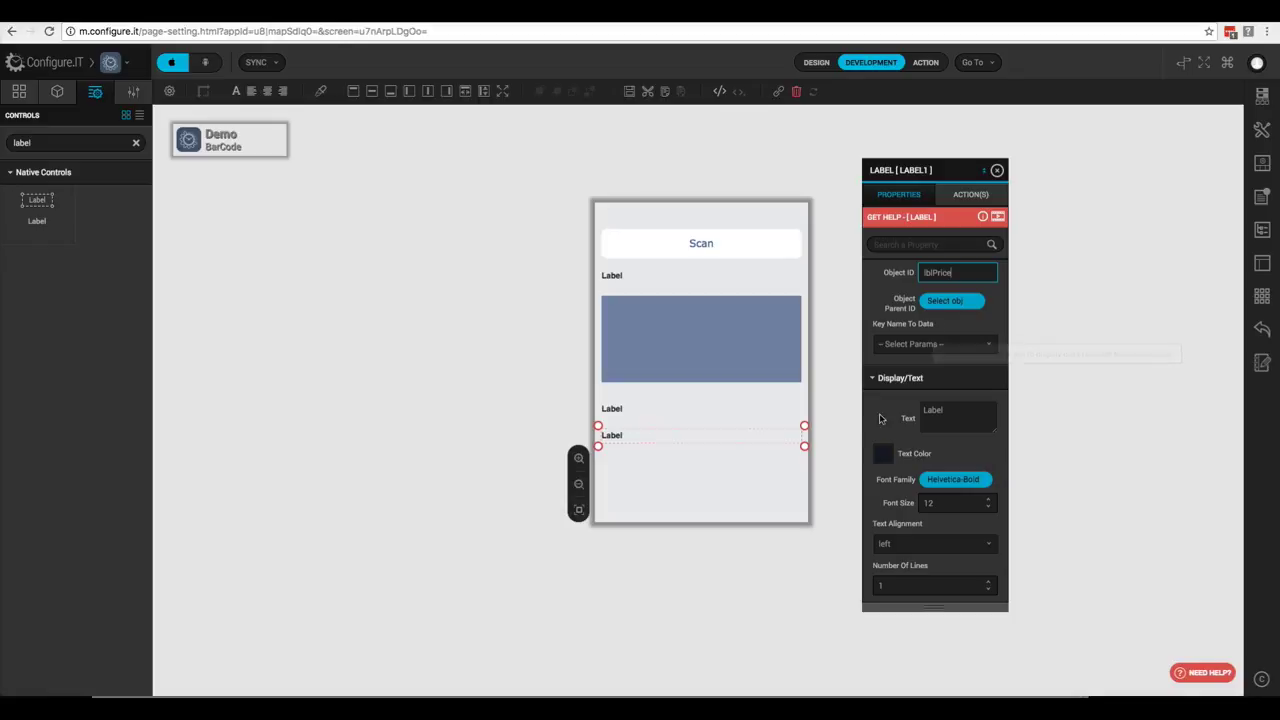
{"action": "key", "text": "Tab"}
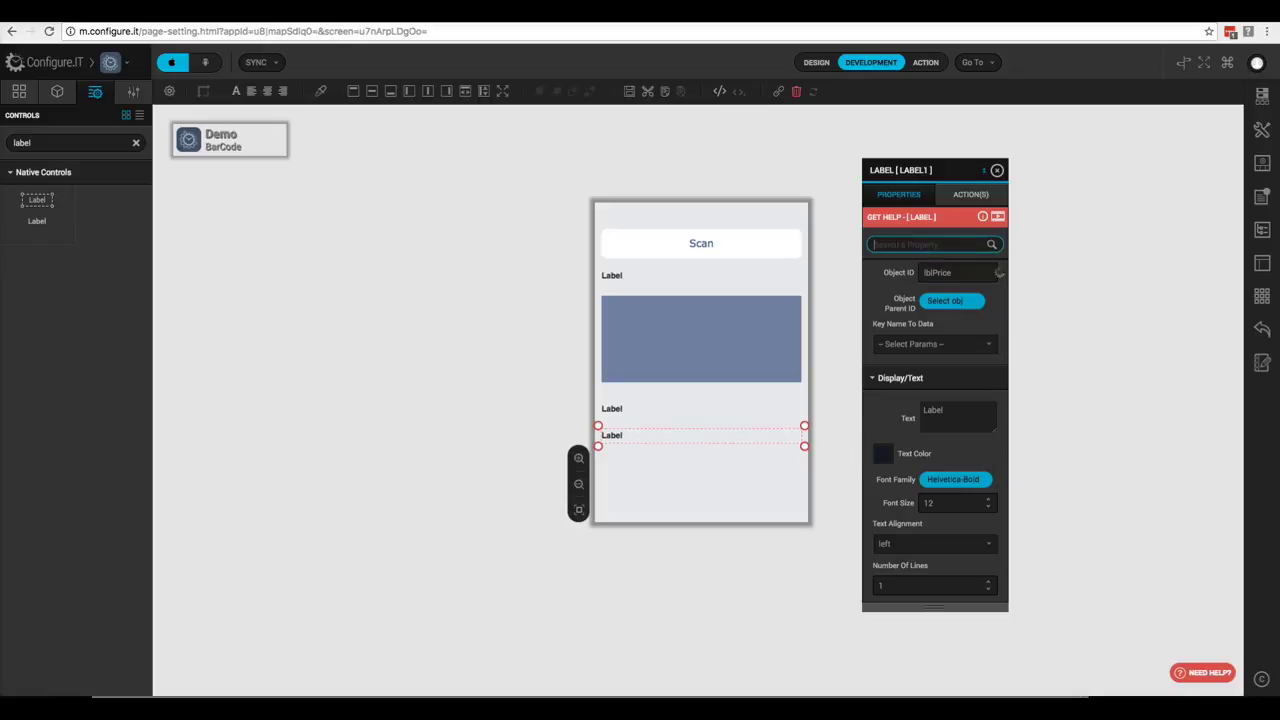
- Anchor lblPrice to the left and right edges and save its resizing rules
{"action": "type", "text": "hid"}
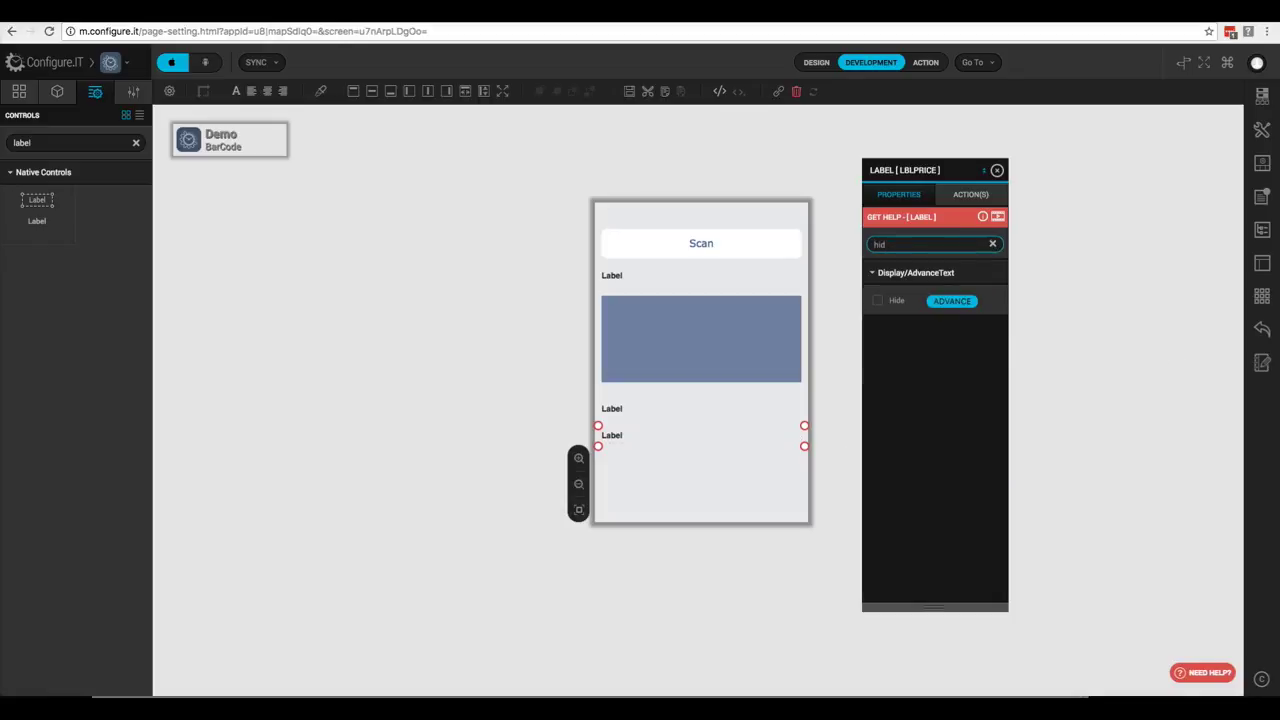
{"action": "left_click", "coordinate": [950, 301]}
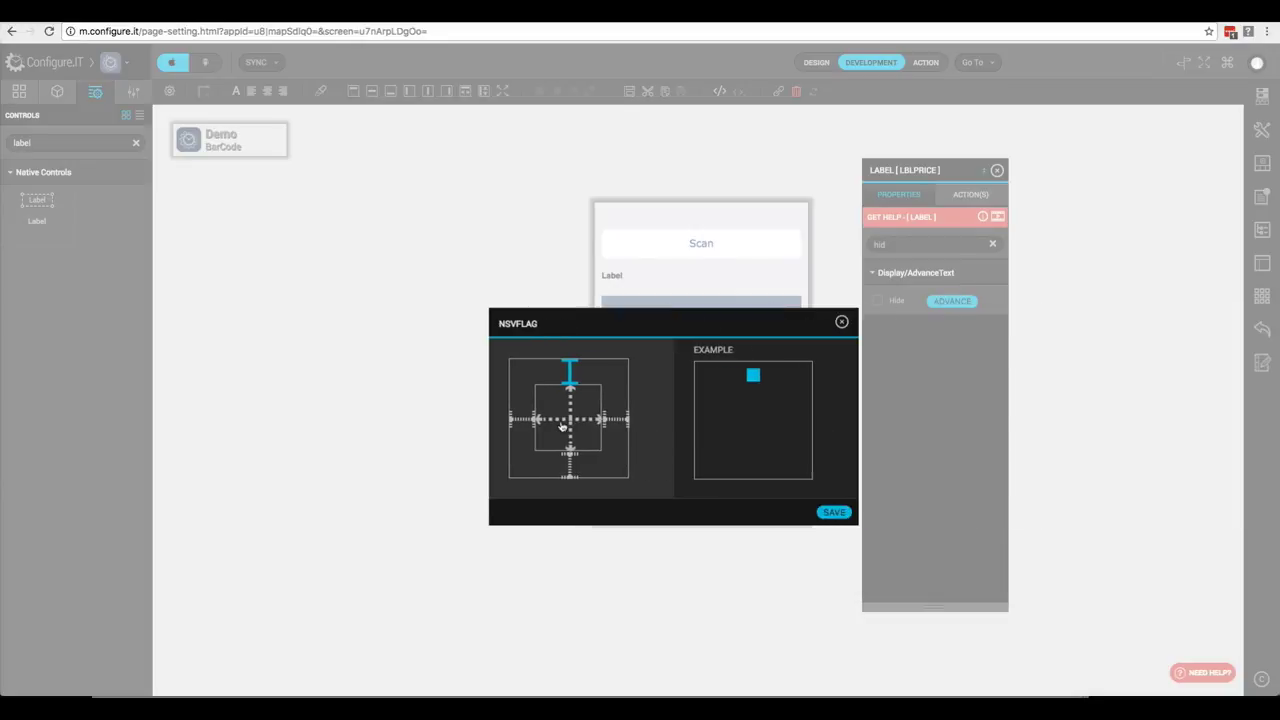
{"action": "left_click", "coordinate": [614, 420]}
{"action": "left_click", "coordinate": [518, 420]}
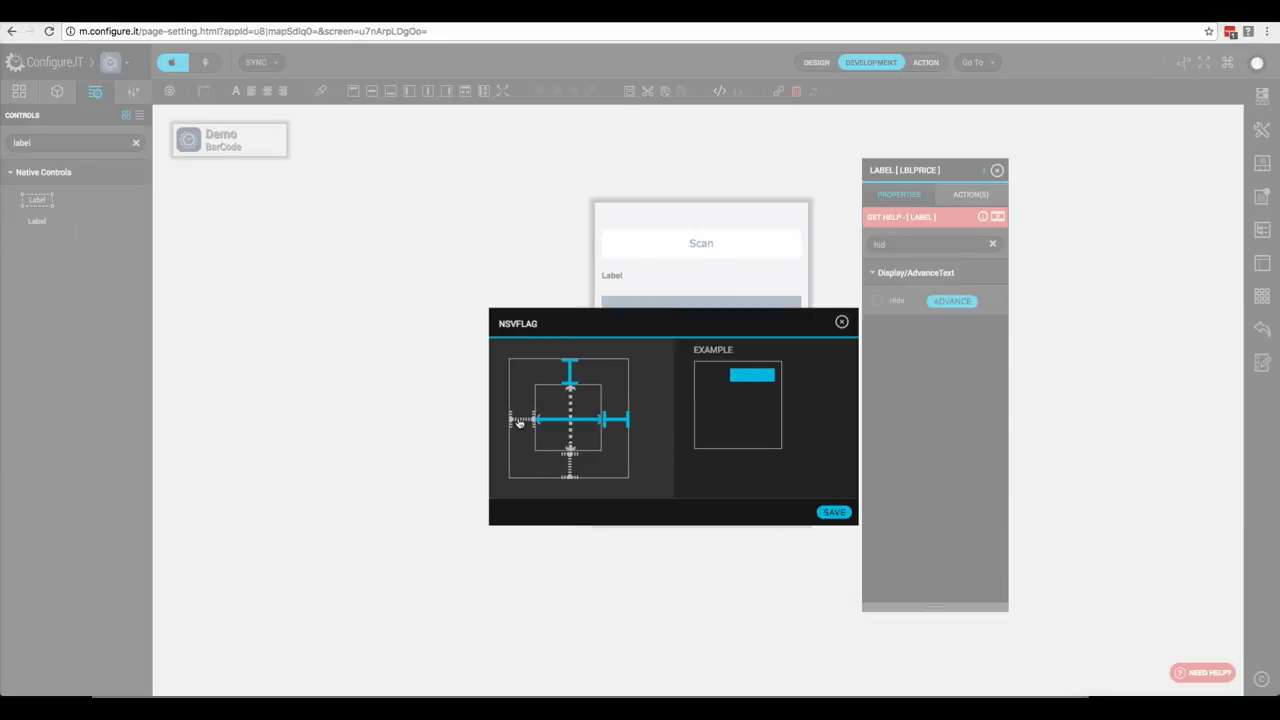
{"action": "left_click", "coordinate": [833, 513]}
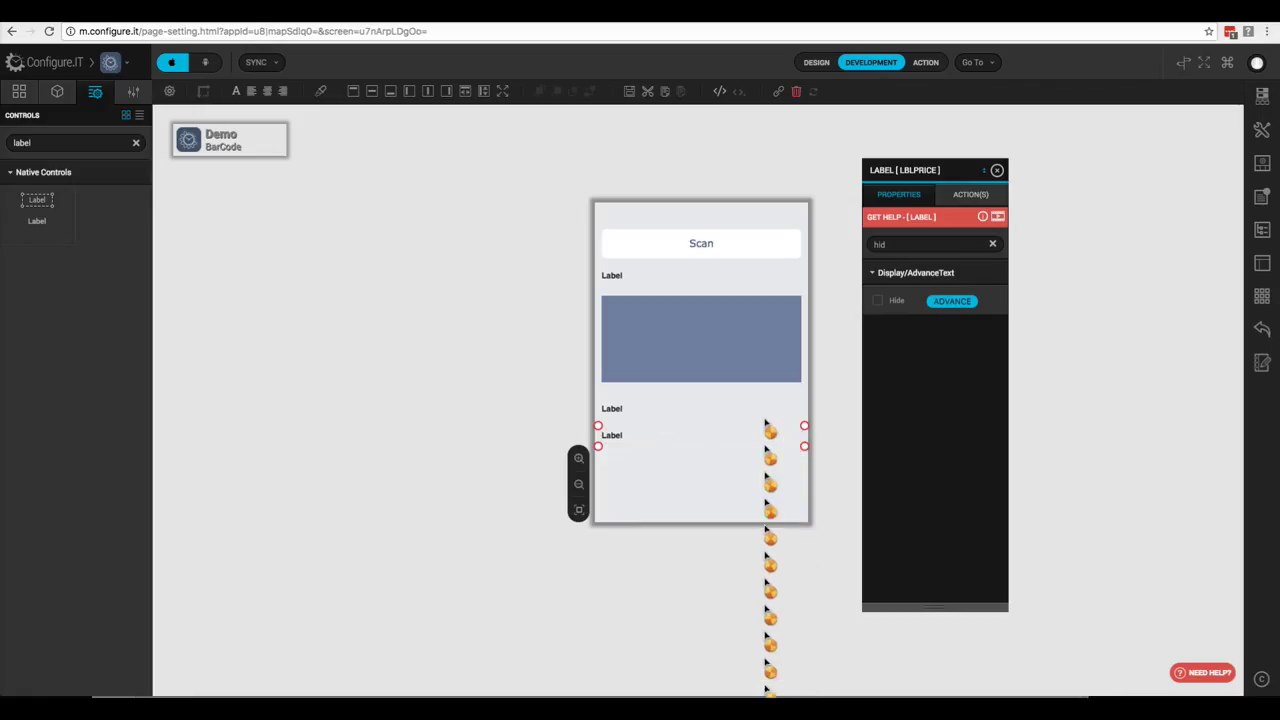
- Anchor lblName to the left and right edges and save its resizing rules
{"action": "left_click", "coordinate": [717, 412]}
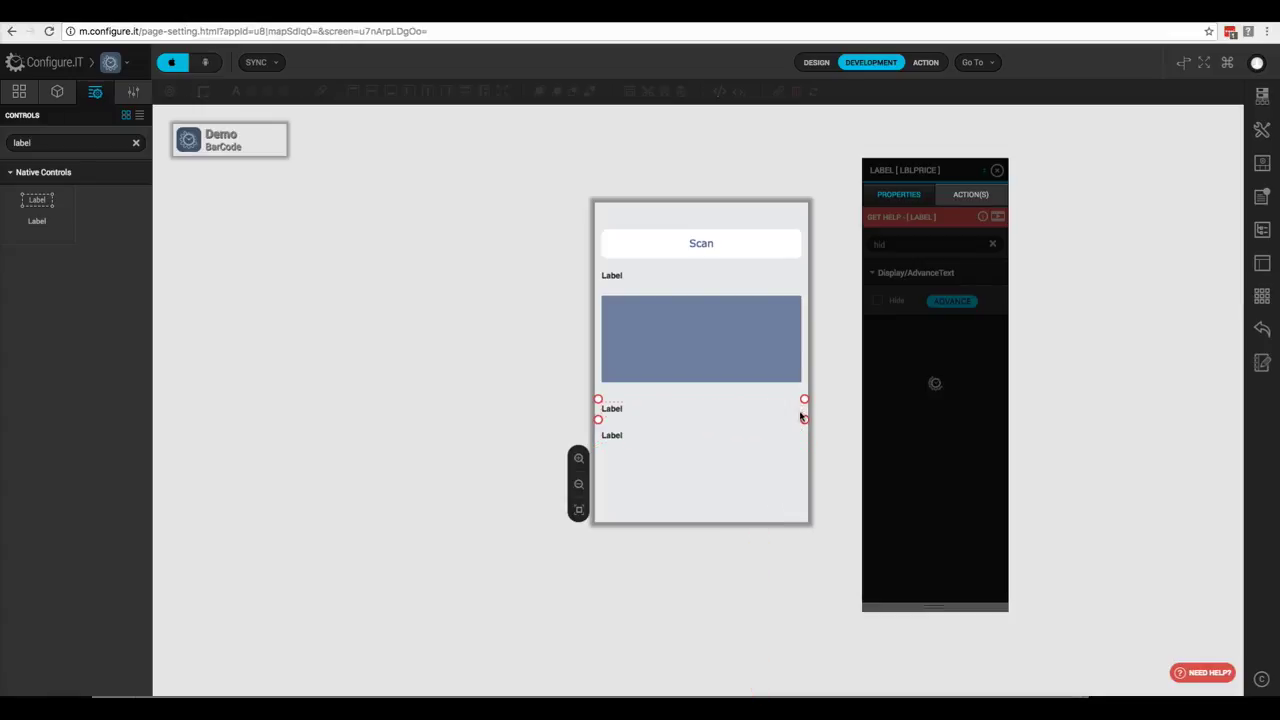
{"action": "left_click", "coordinate": [895, 244]}
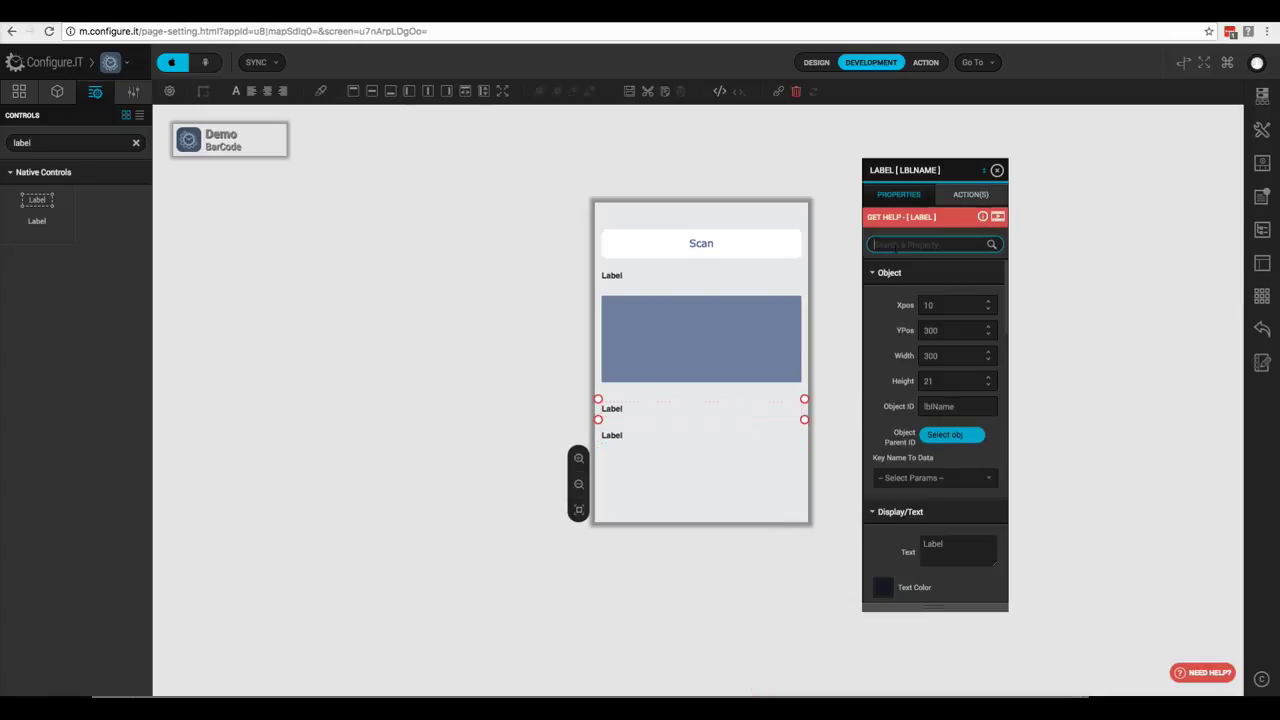
{"action": "type", "text": "e"}
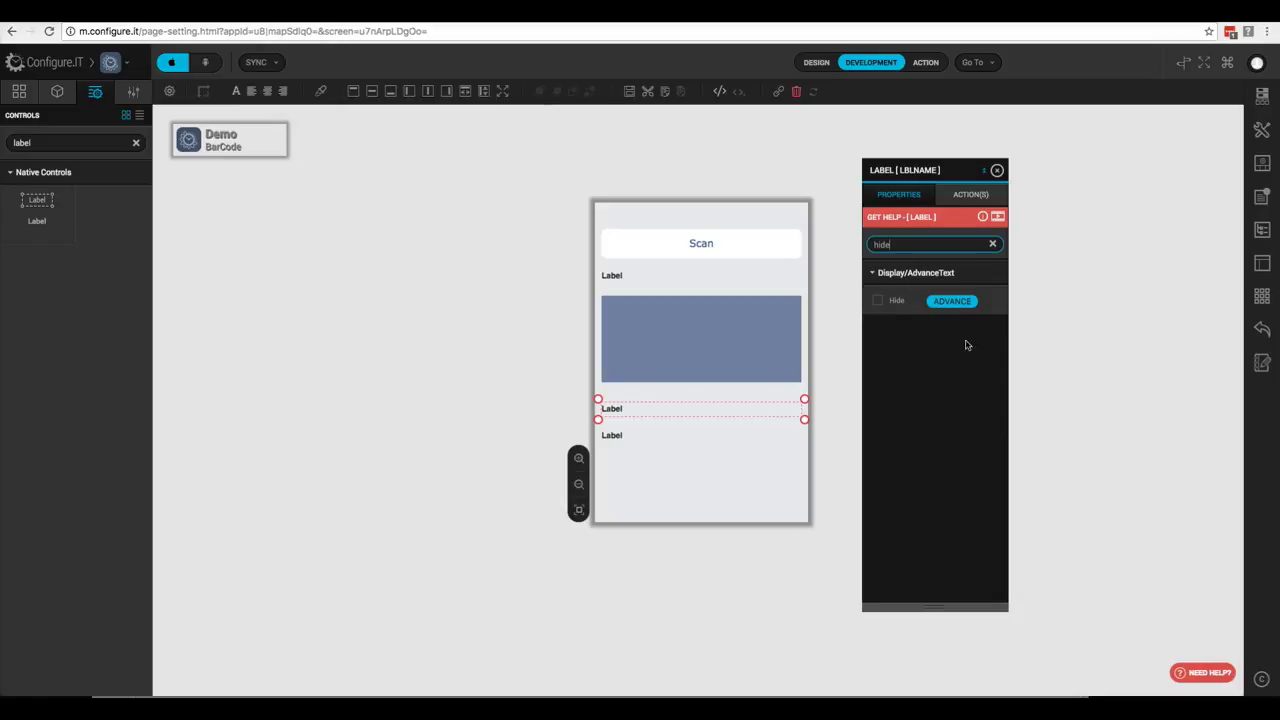
{"action": "left_click", "coordinate": [955, 301]}
{"action": "left_click", "coordinate": [528, 420]}
{"action": "left_click", "coordinate": [612, 420]}
{"action": "left_click", "coordinate": [832, 512]}
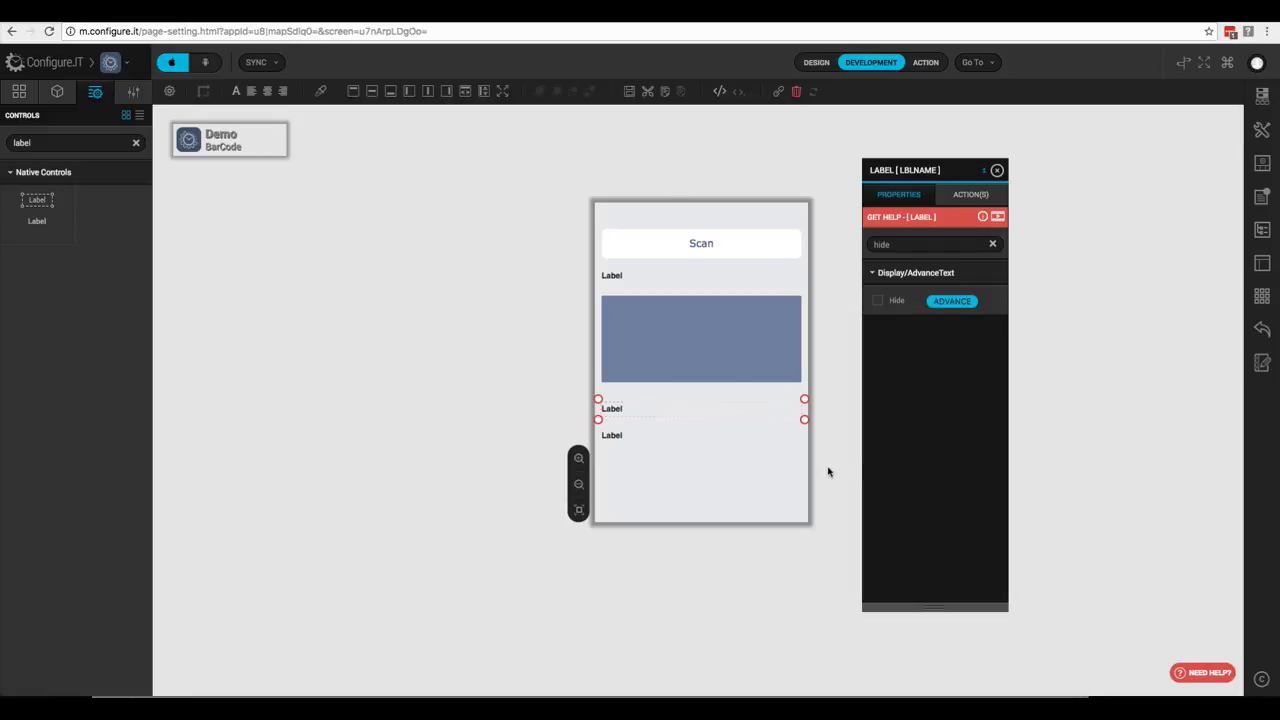
- Set the Scan button's Bar Code Image Id to img_upc and Bar Code Text Id to lbl_upc
{"action": "left_click", "coordinate": [747, 248]}
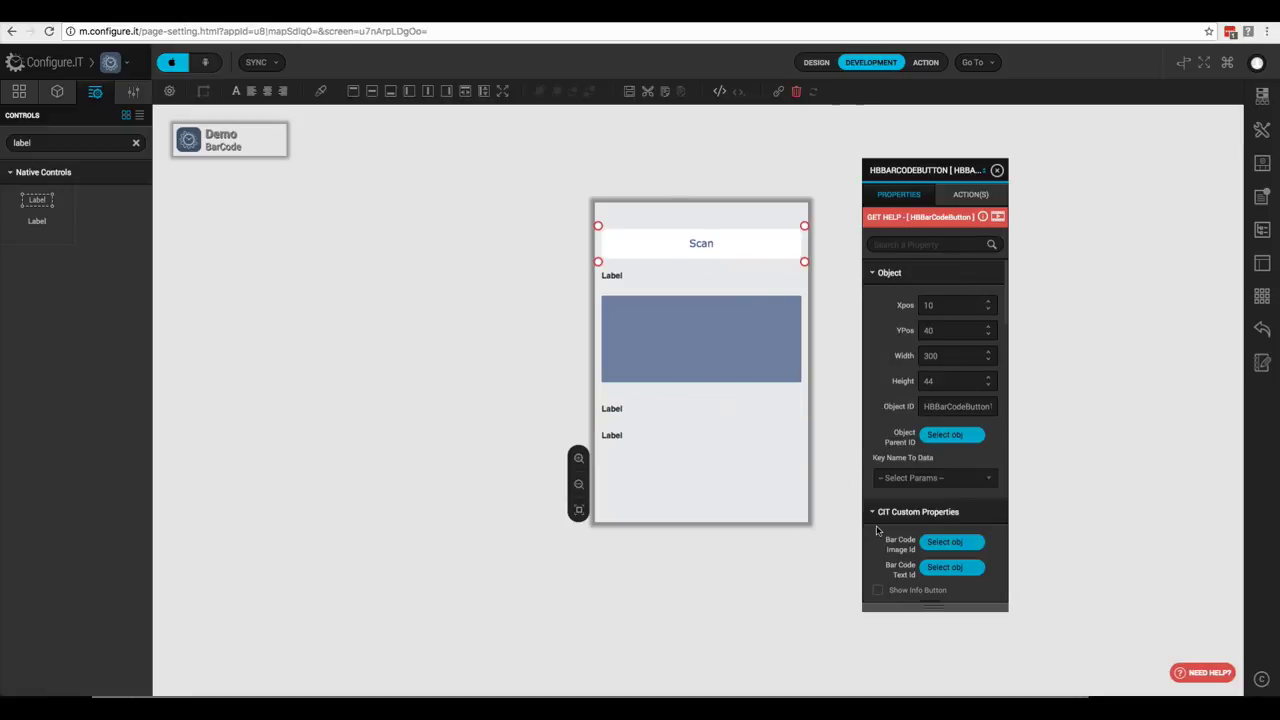
{"action": "left_click", "coordinate": [929, 542]}
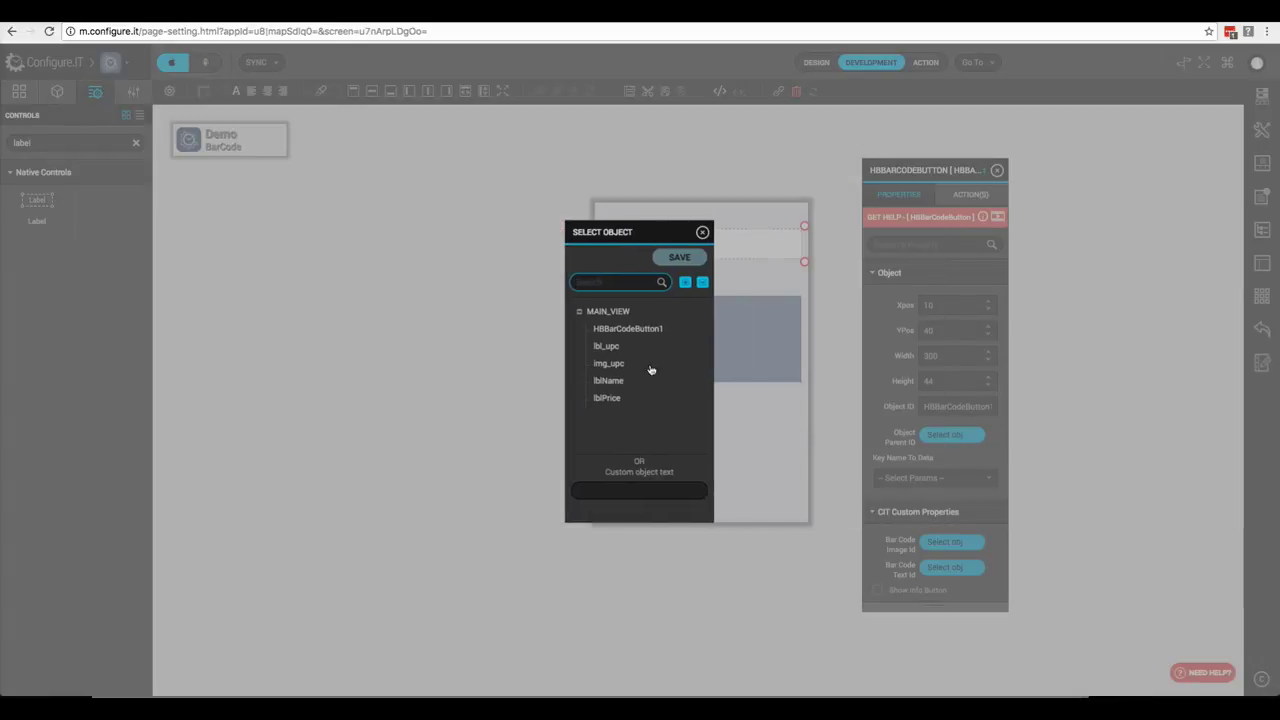
{"action": "left_click", "coordinate": [606, 364]}
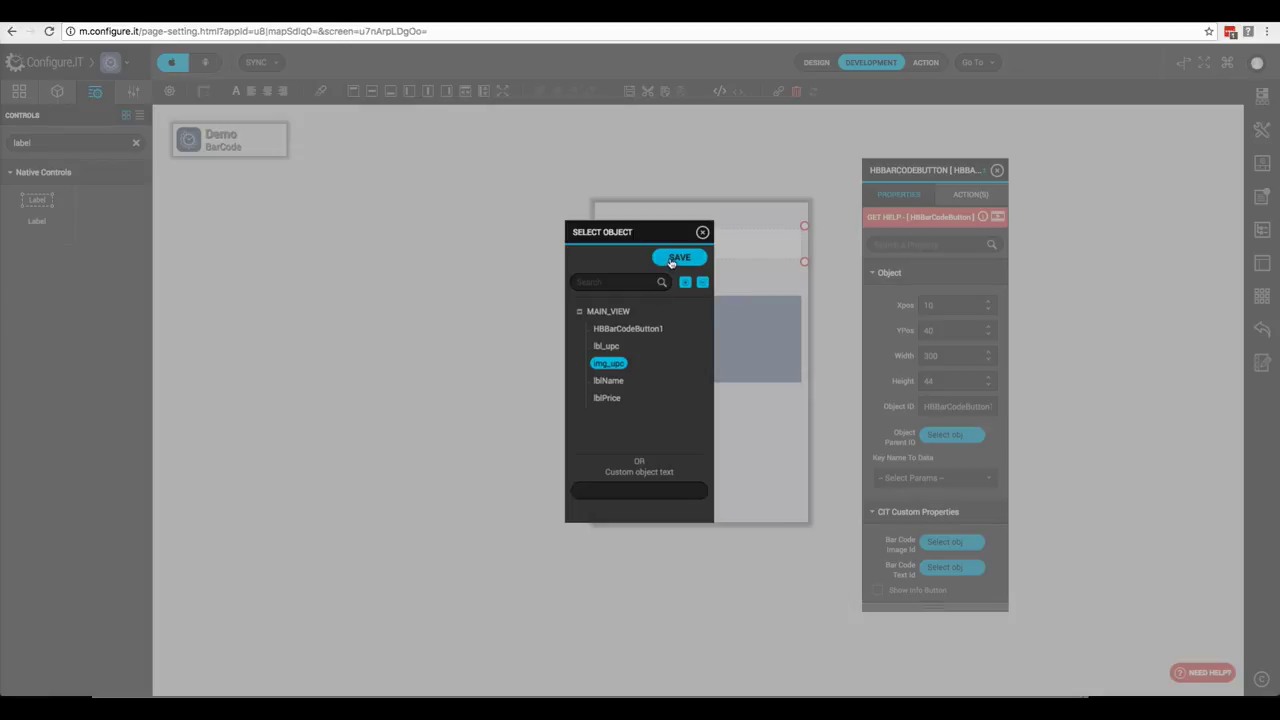
{"action": "left_click", "coordinate": [677, 258]}
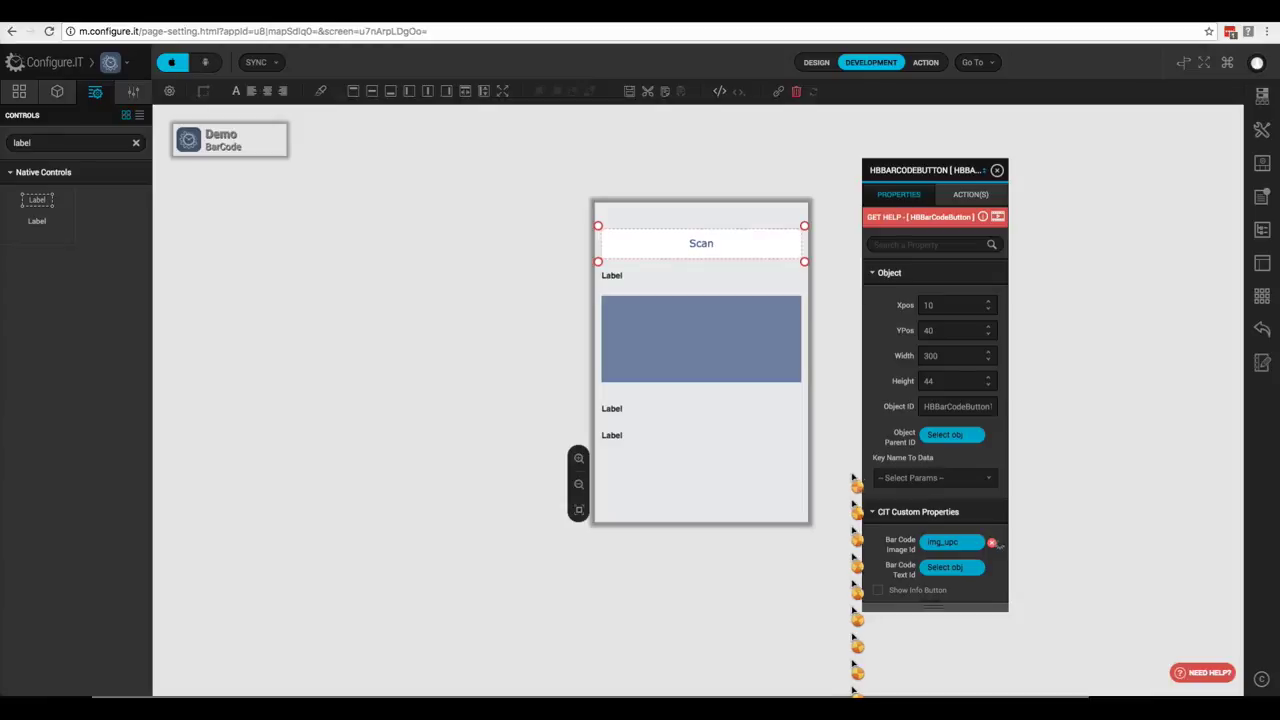
{"action": "left_click", "coordinate": [942, 568]}
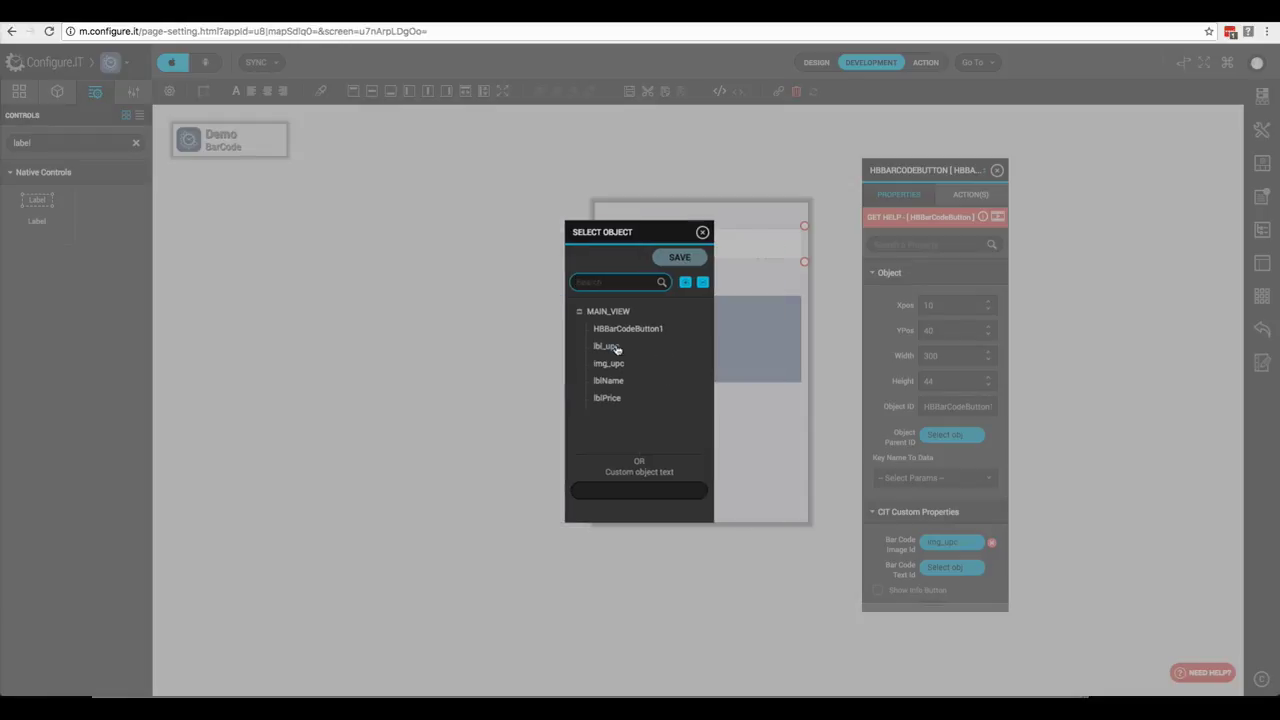
{"action": "left_click", "coordinate": [609, 348]}
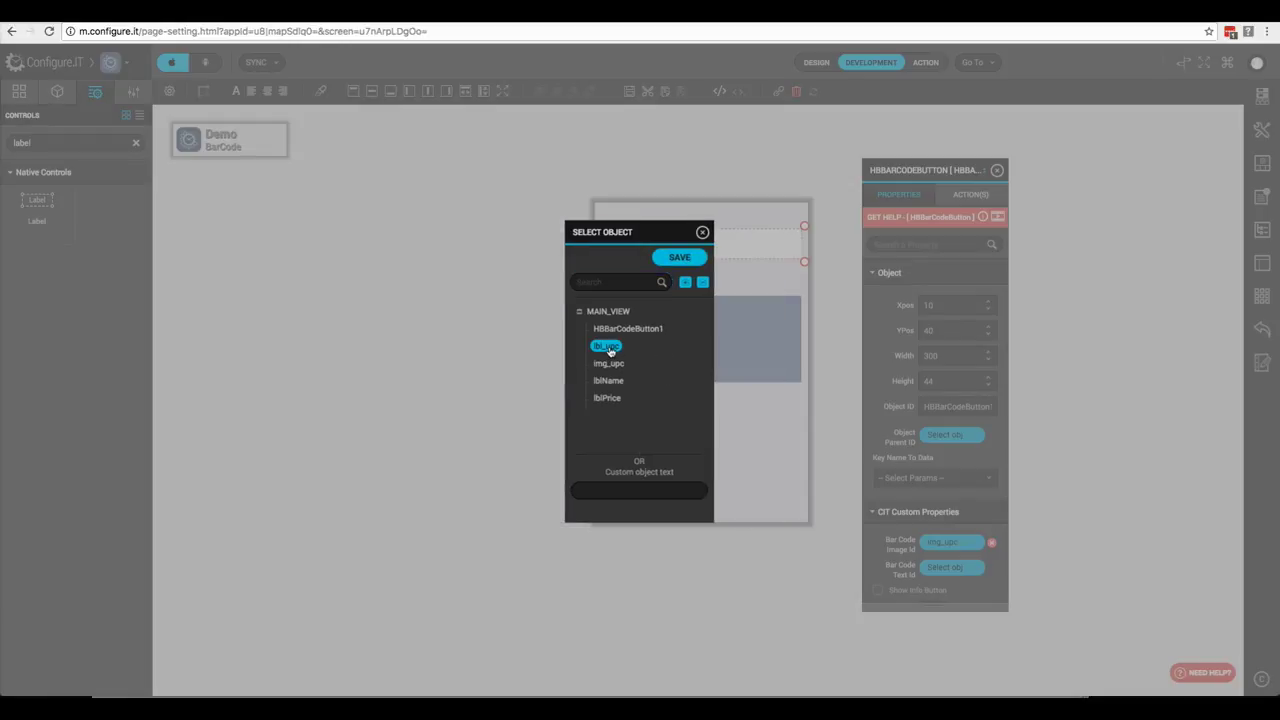
{"action": "left_click", "coordinate": [677, 258]}
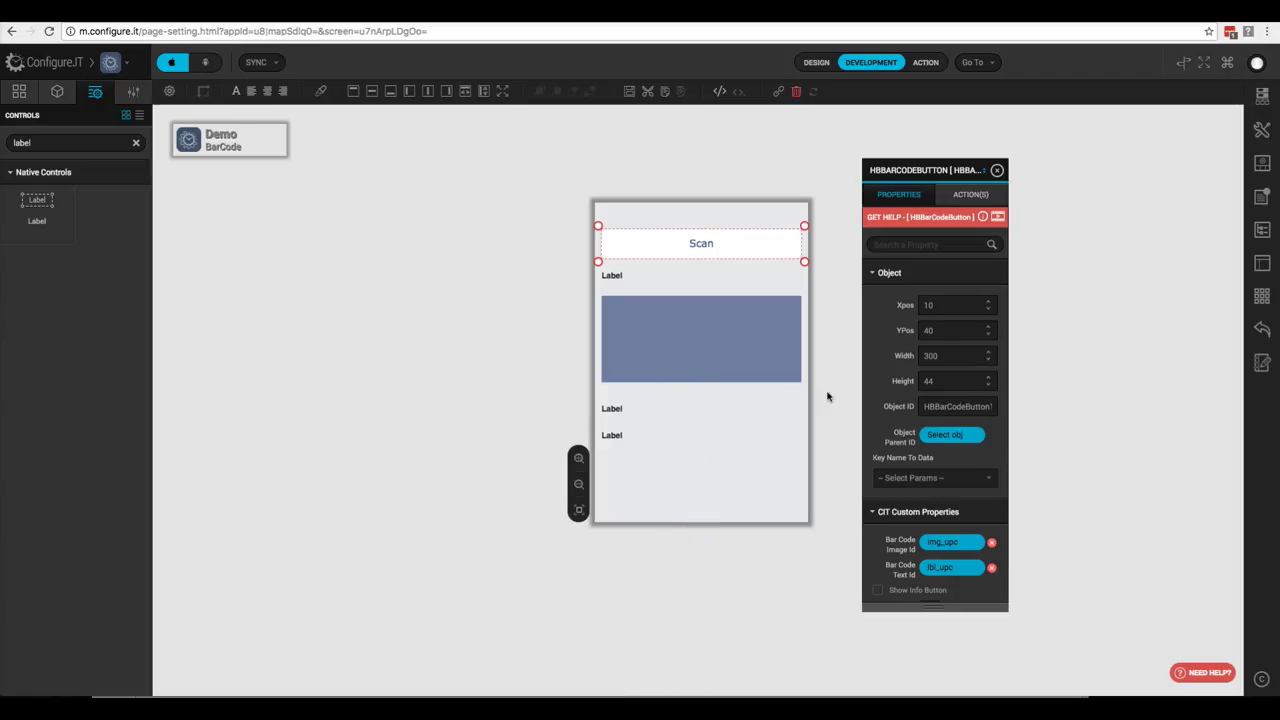
- Add a new data source based on the get_product_info API
{"action": "left_click", "coordinate": [1261, 94]}
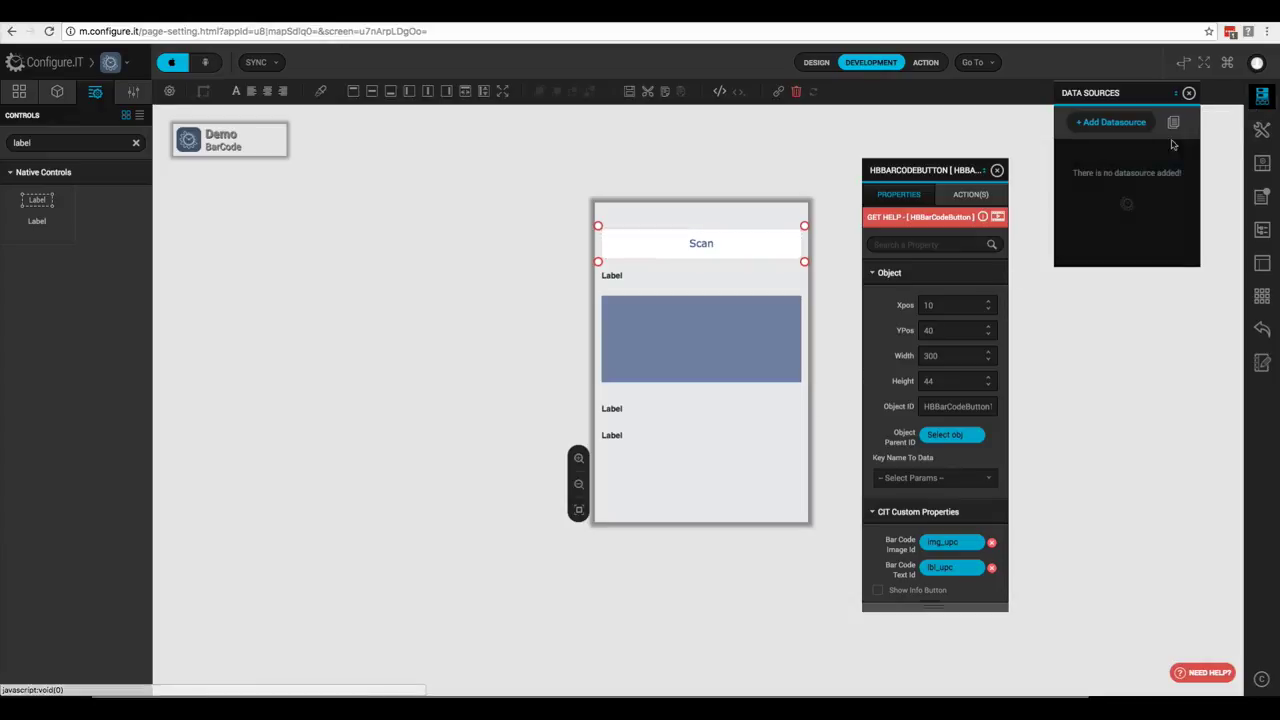
{"action": "left_click", "coordinate": [1108, 131]}
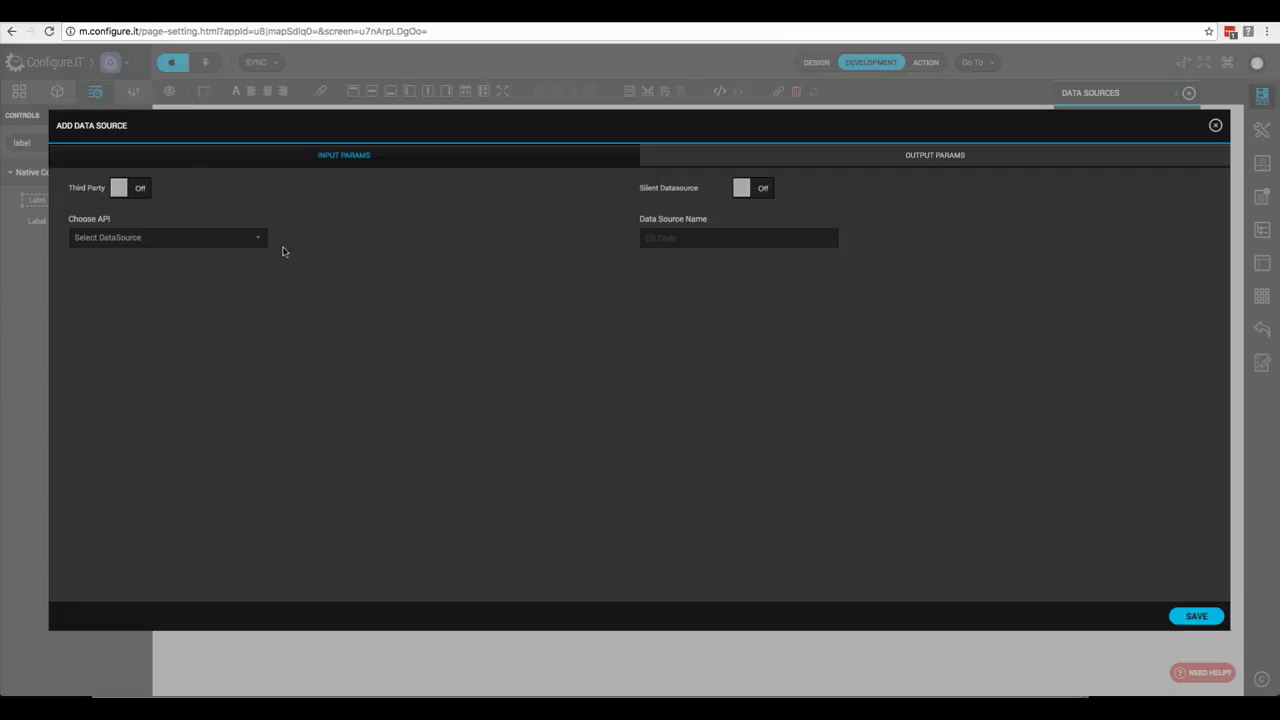
{"action": "left_click", "coordinate": [200, 237]}
{"action": "scroll", "coordinate": [157, 363], "scroll_direction": "down", "scroll_amount": 5}
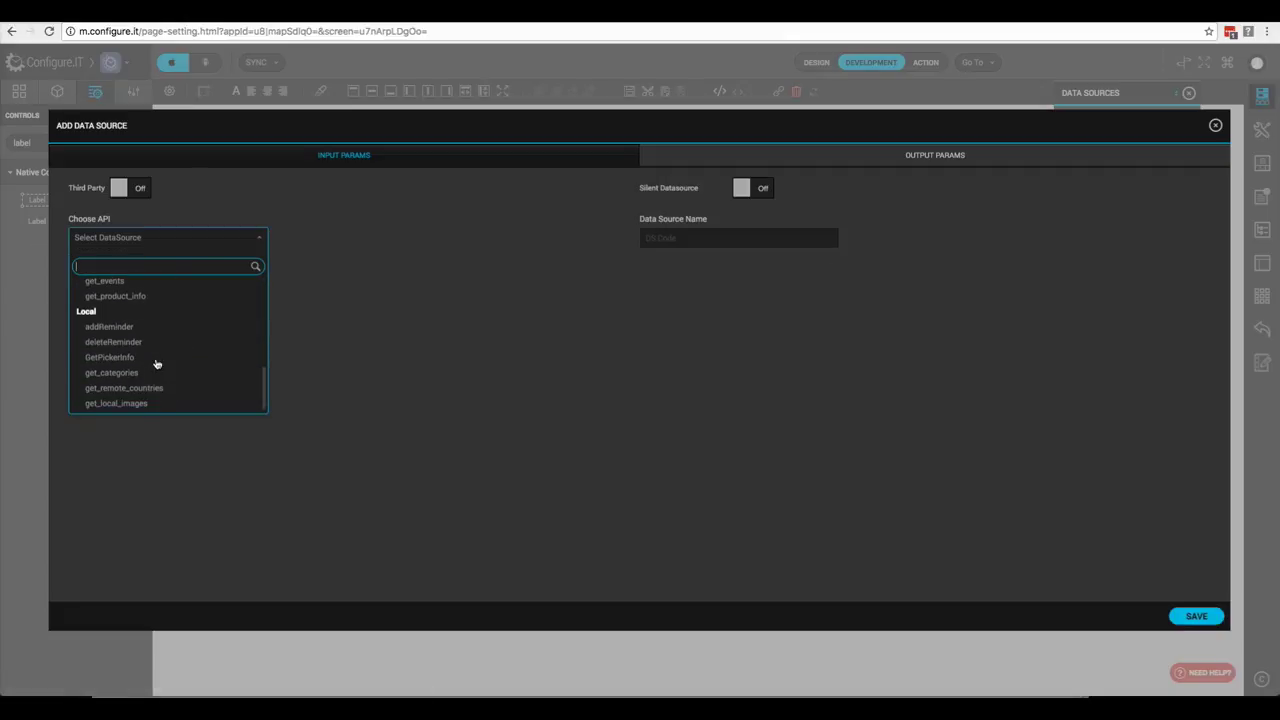
{"action": "left_click", "coordinate": [115, 296]}
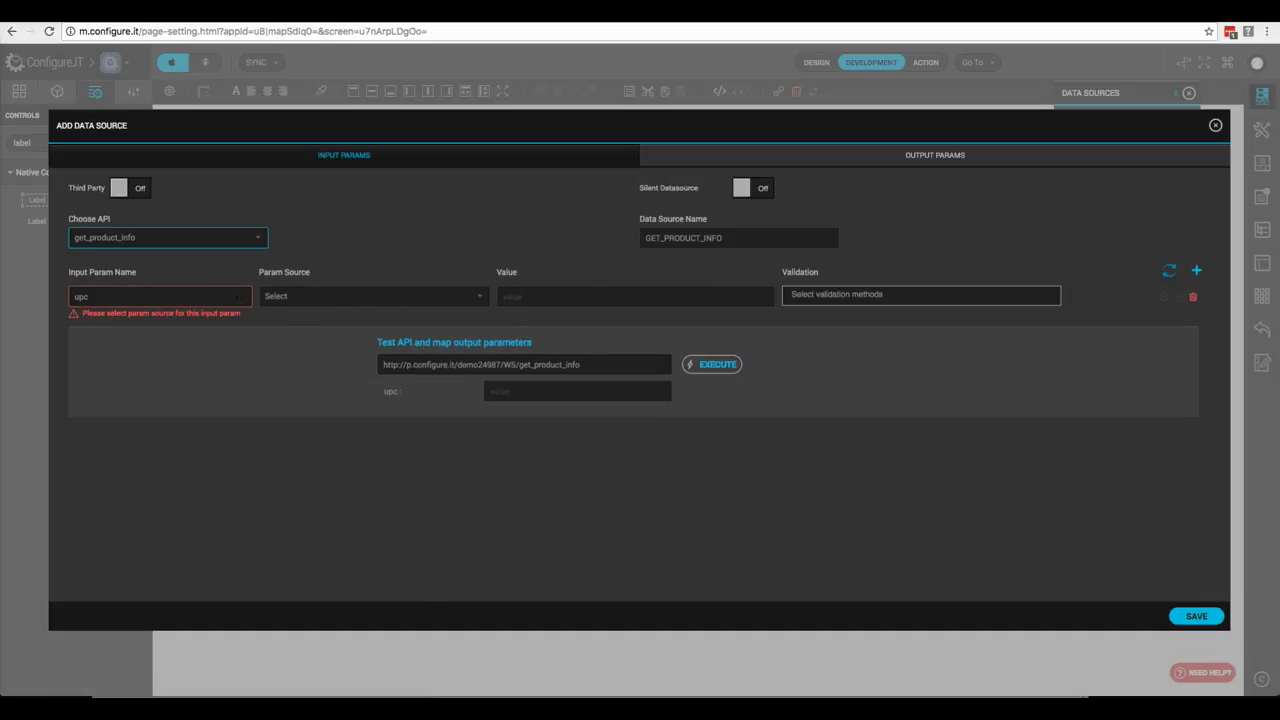
- Take the upc parameter from form object lbl_upc, execute the test, and save the data source
{"action": "left_click", "coordinate": [452, 297]}
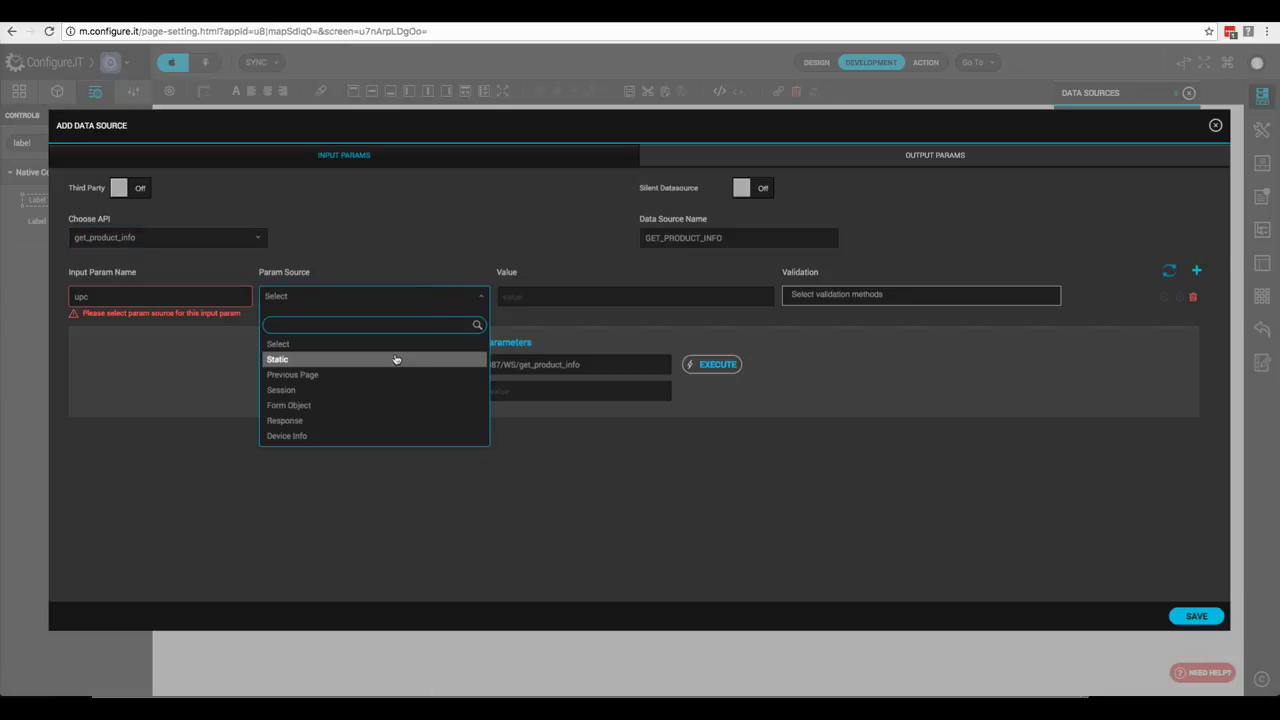
{"action": "left_click", "coordinate": [335, 407]}
{"action": "left_click", "coordinate": [689, 296]}
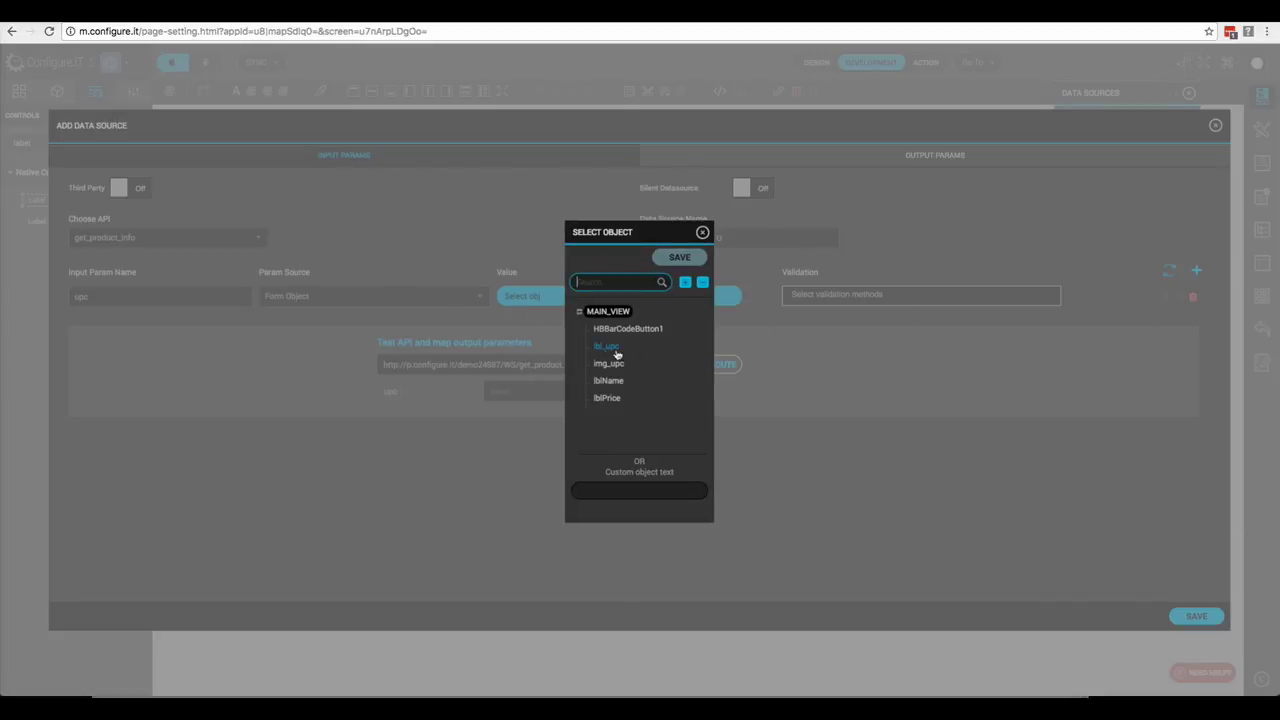
{"action": "left_click", "coordinate": [606, 346]}
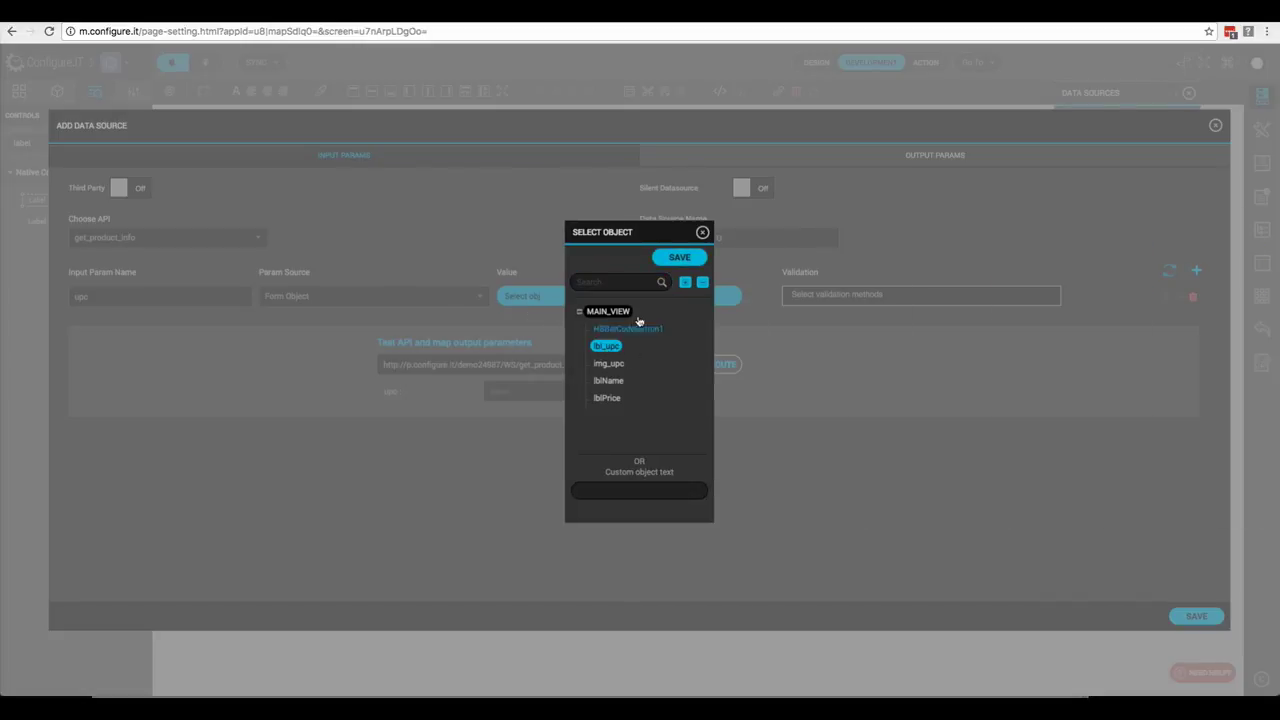
{"action": "left_click", "coordinate": [674, 258]}
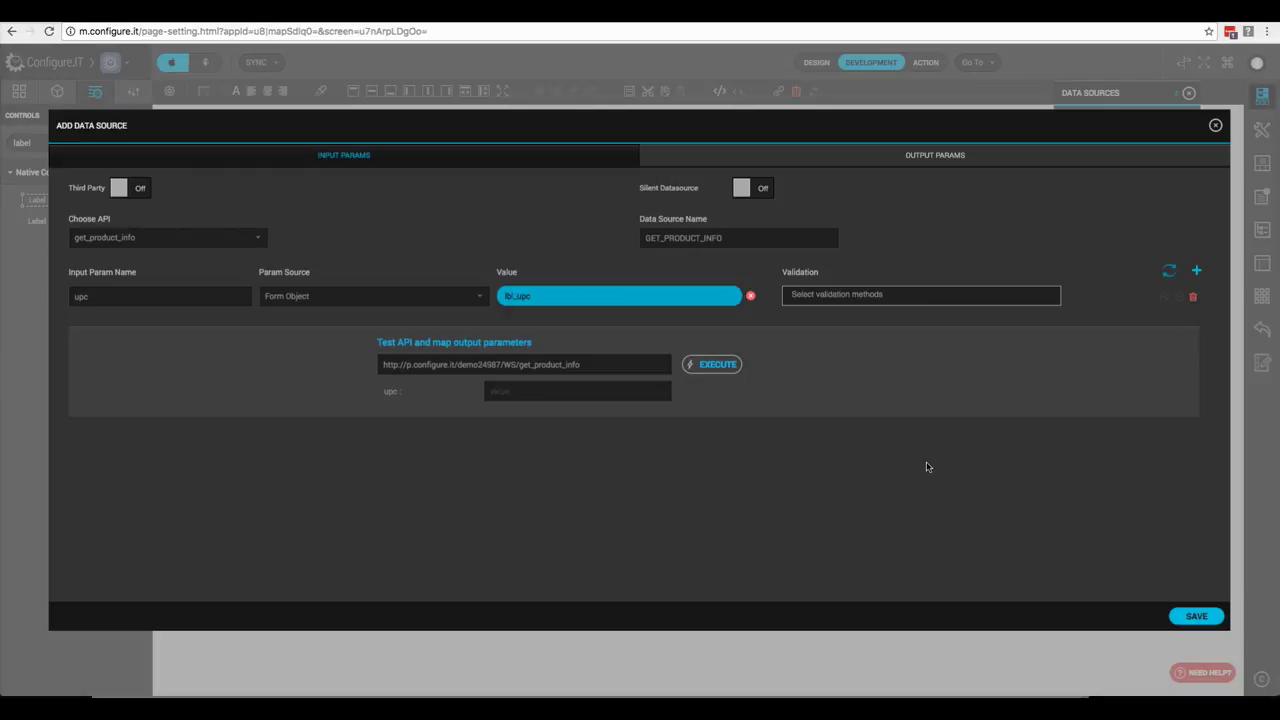
{"action": "left_click", "coordinate": [719, 366]}
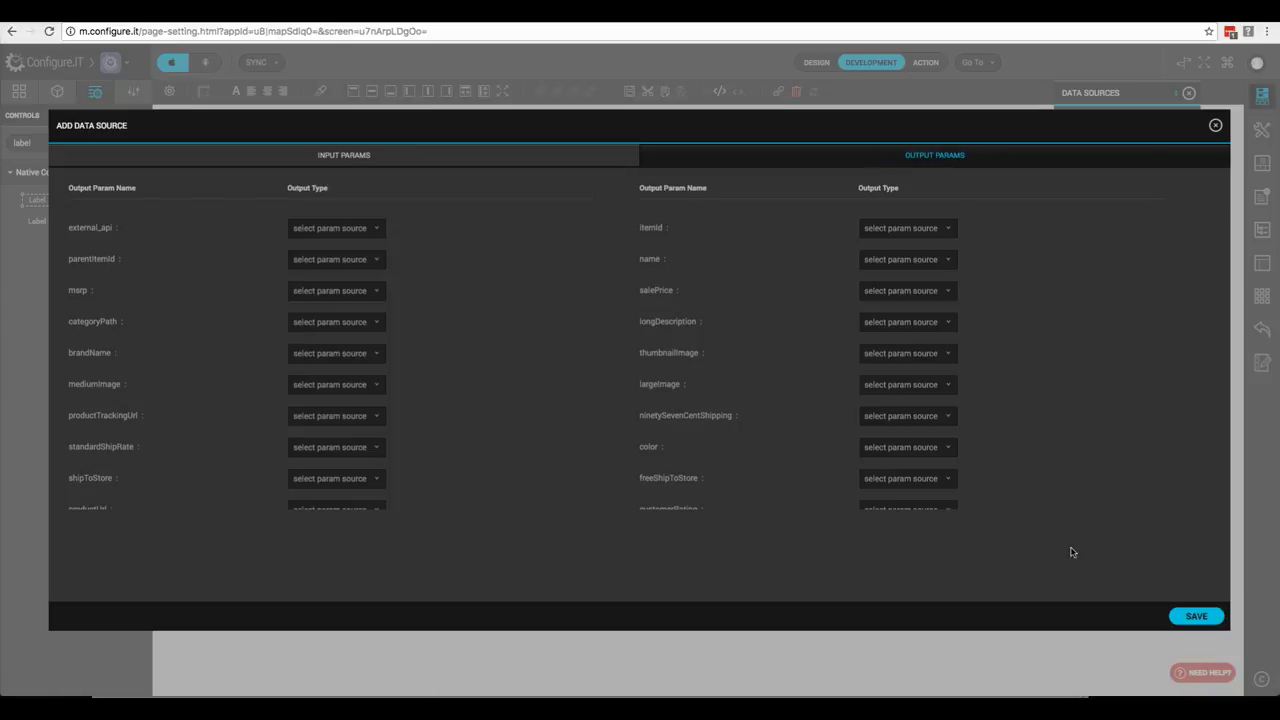
{"action": "left_click", "coordinate": [1197, 617]}
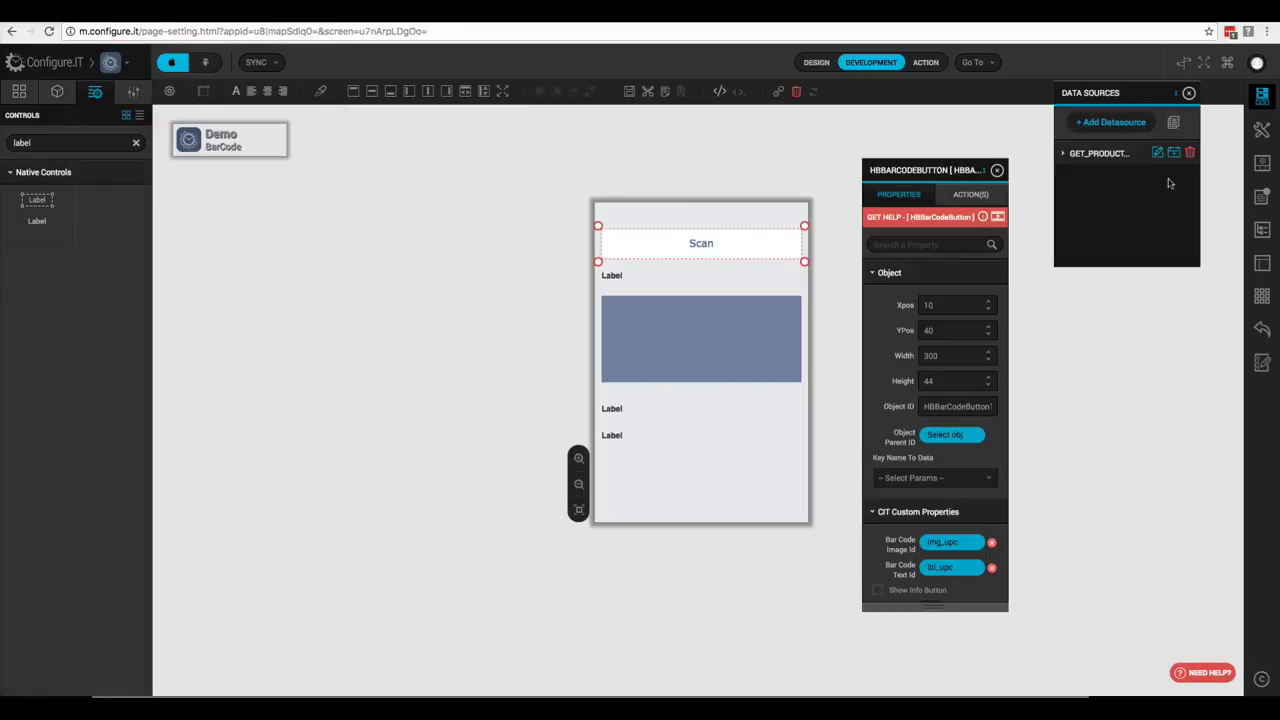
- Add a Change Object Properties action to the data source's Datasource Loaded event
{"action": "left_click", "coordinate": [1174, 152]}
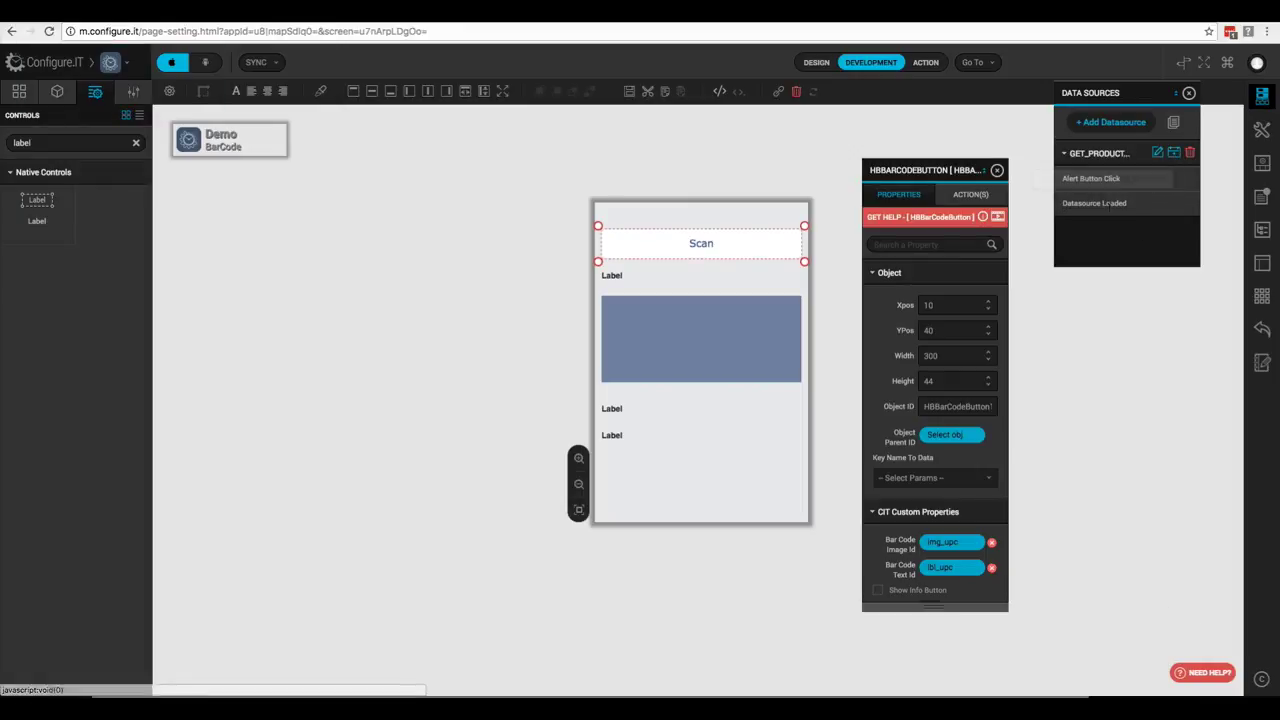
{"action": "left_click", "coordinate": [1097, 204]}
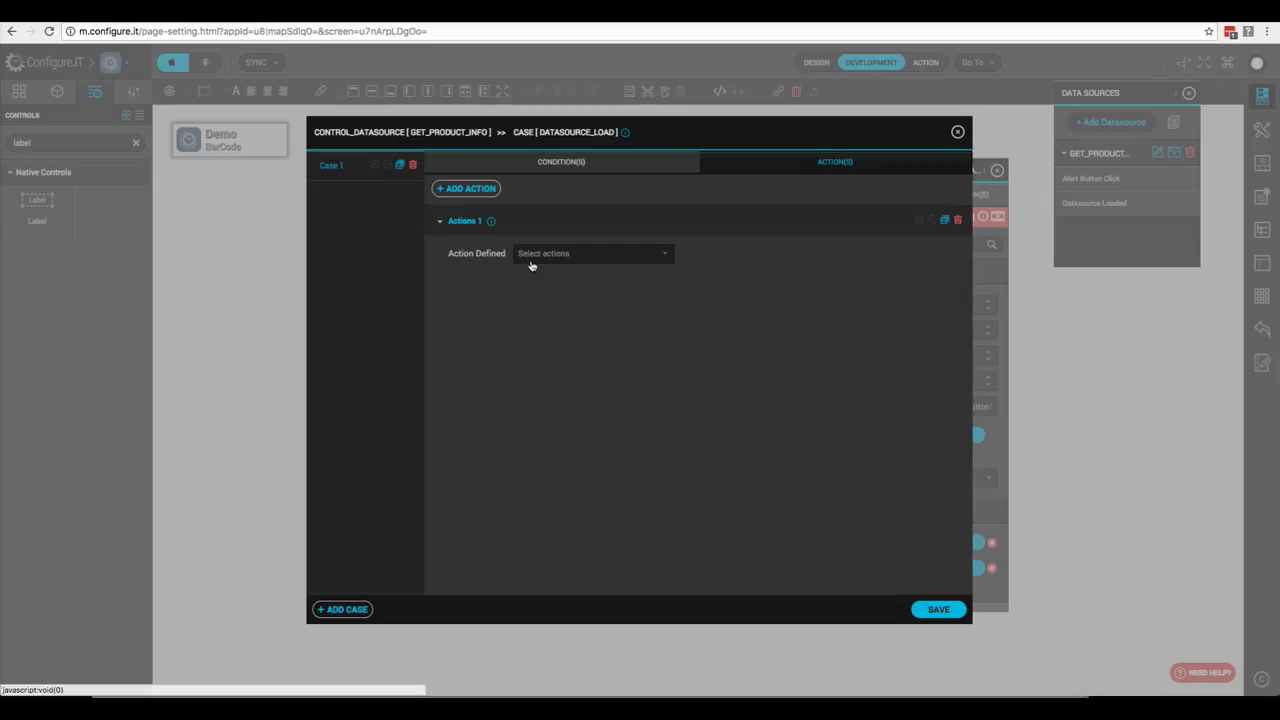
{"action": "left_click", "coordinate": [541, 258]}
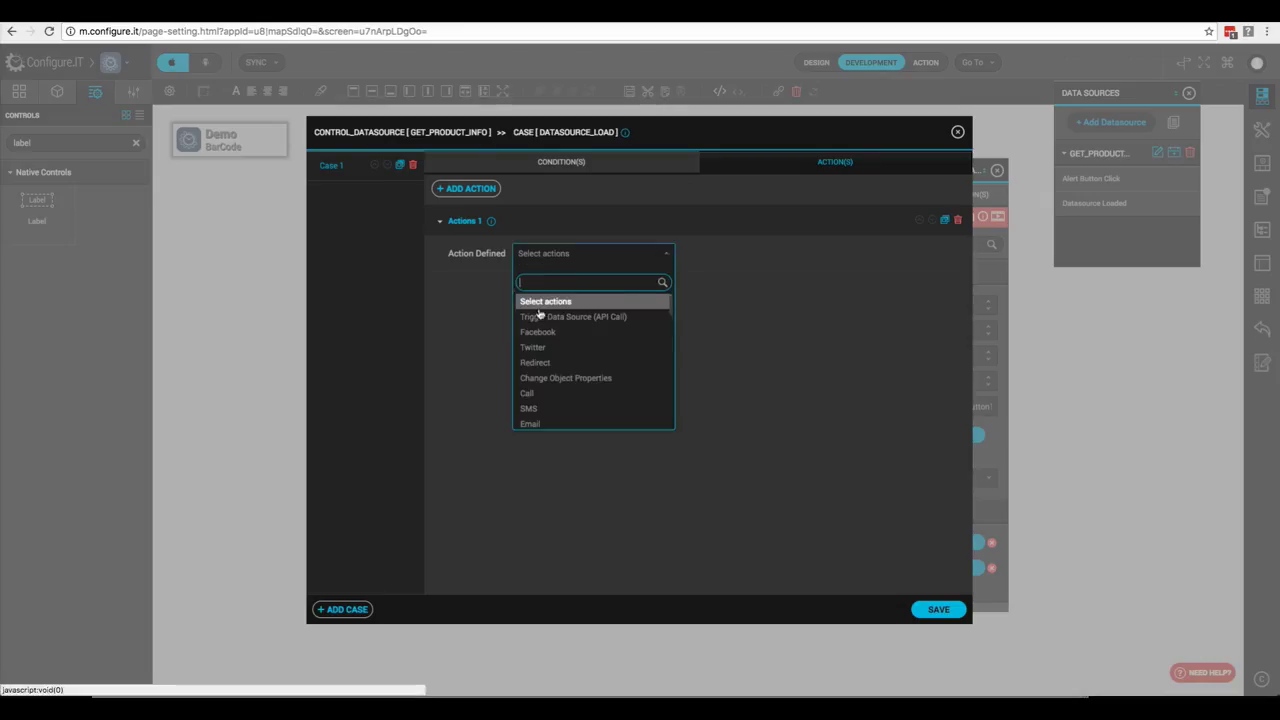
{"action": "left_click", "coordinate": [556, 378]}
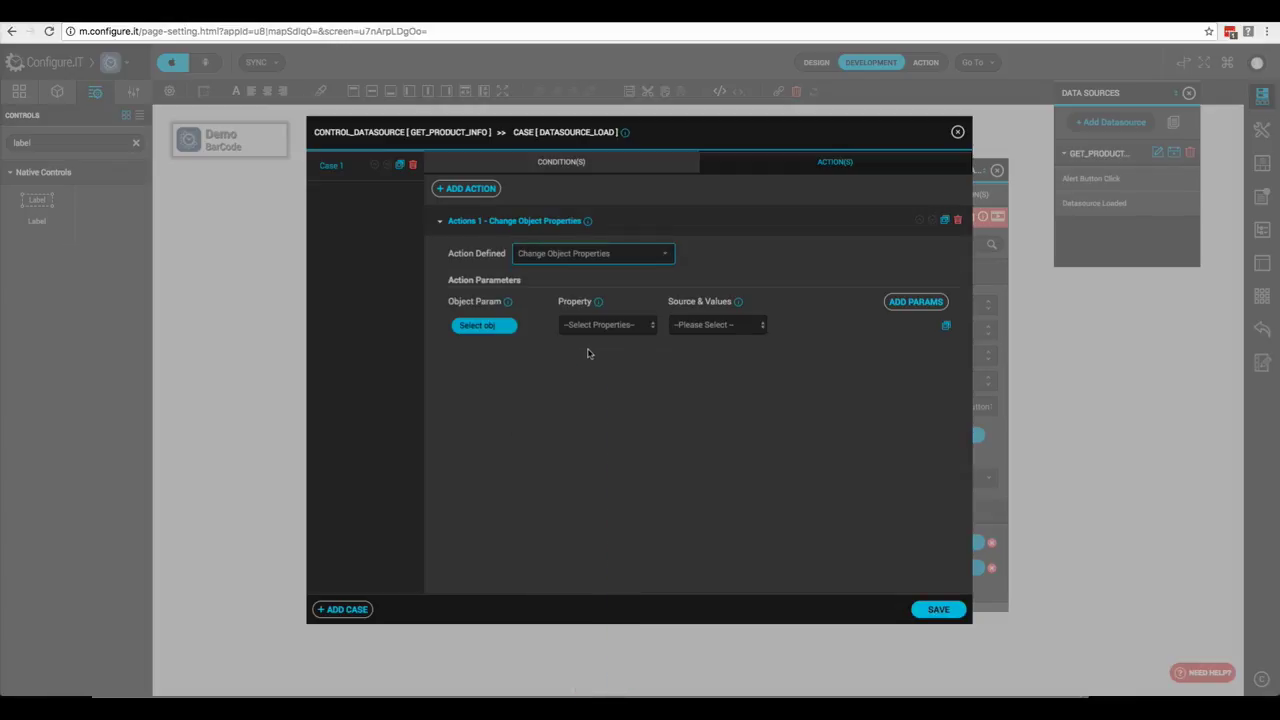
- Set lblName's Value from the response's name field
{"action": "left_click", "coordinate": [468, 328]}
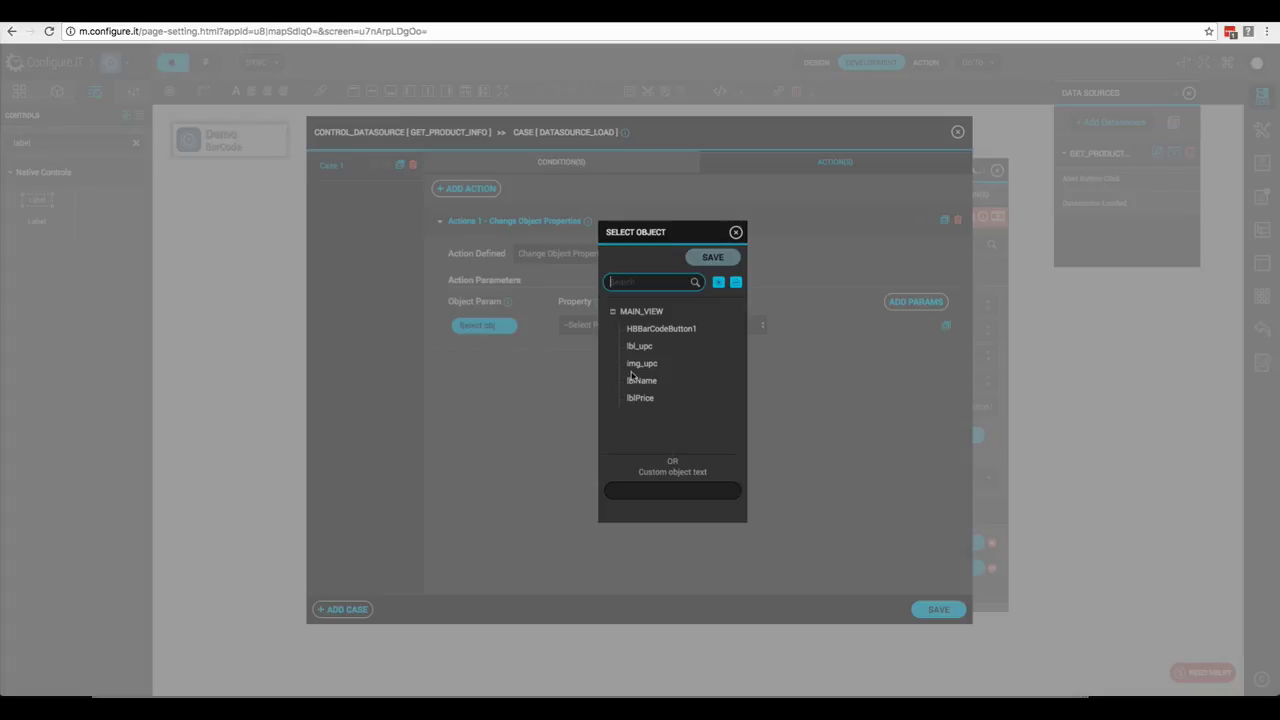
{"action": "left_click", "coordinate": [610, 381]}
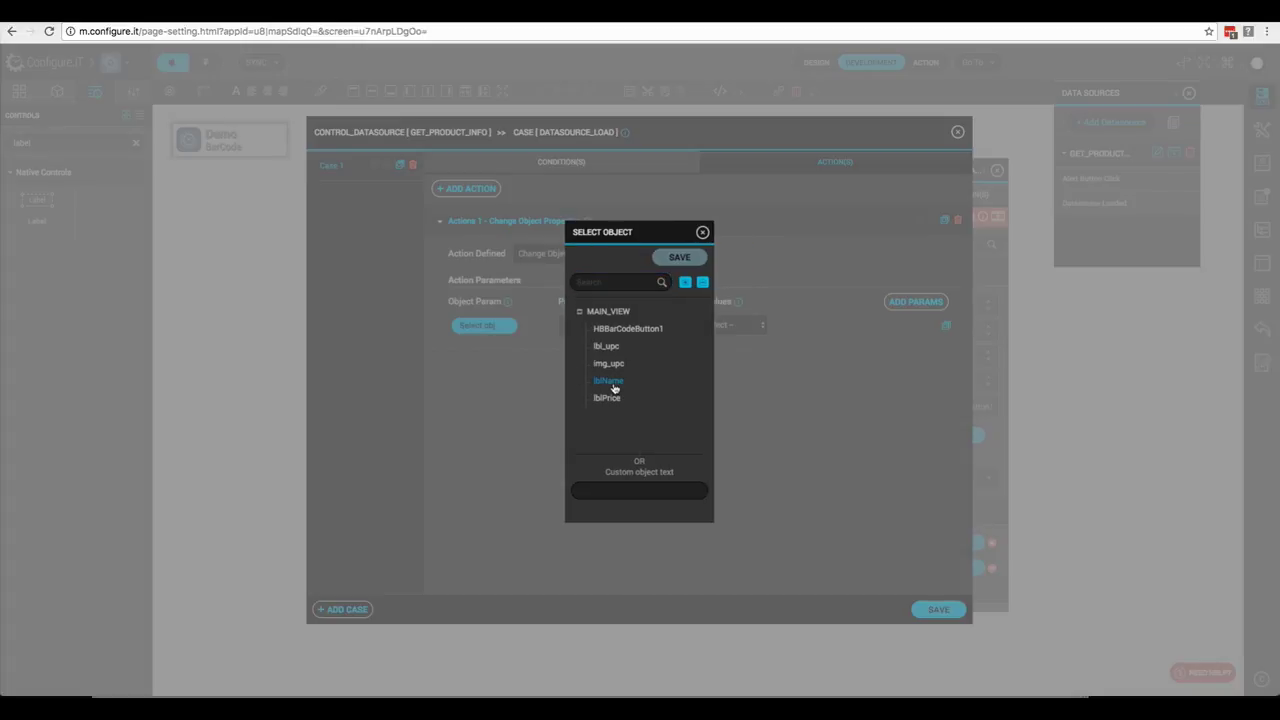
{"action": "left_click", "coordinate": [687, 259]}
{"action": "left_click", "coordinate": [608, 327]}
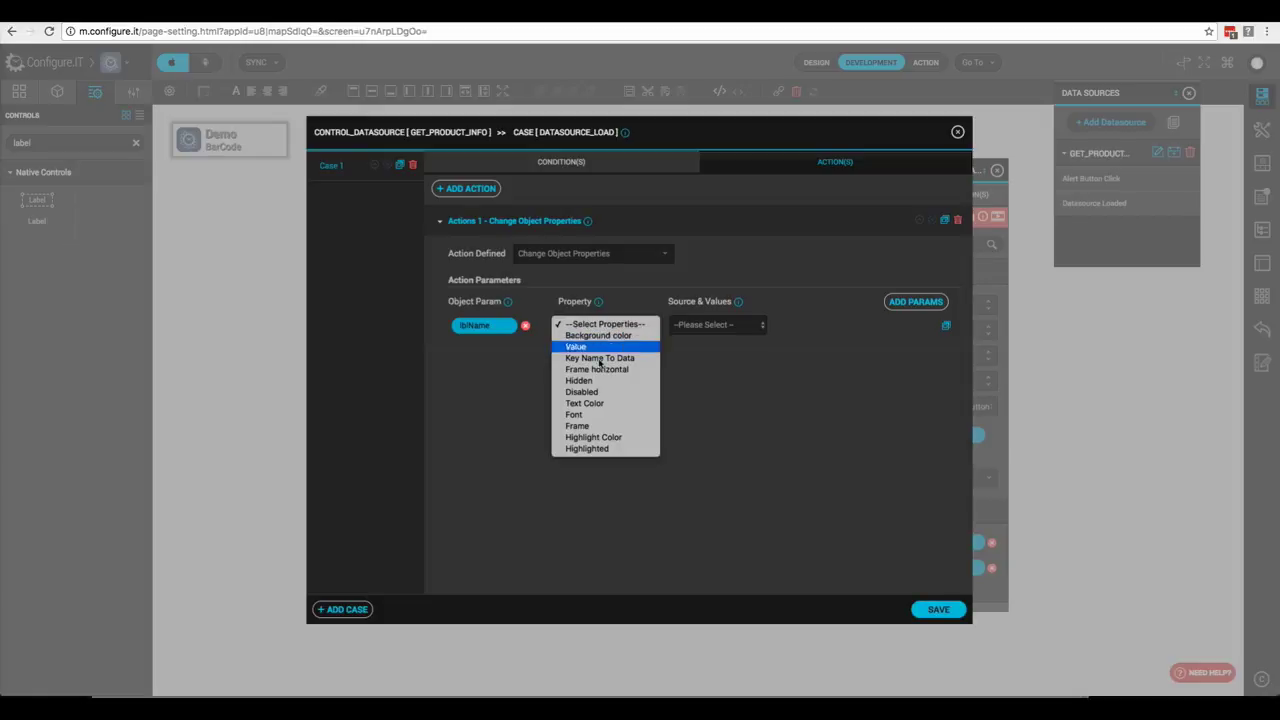
{"action": "left_click", "coordinate": [578, 346]}
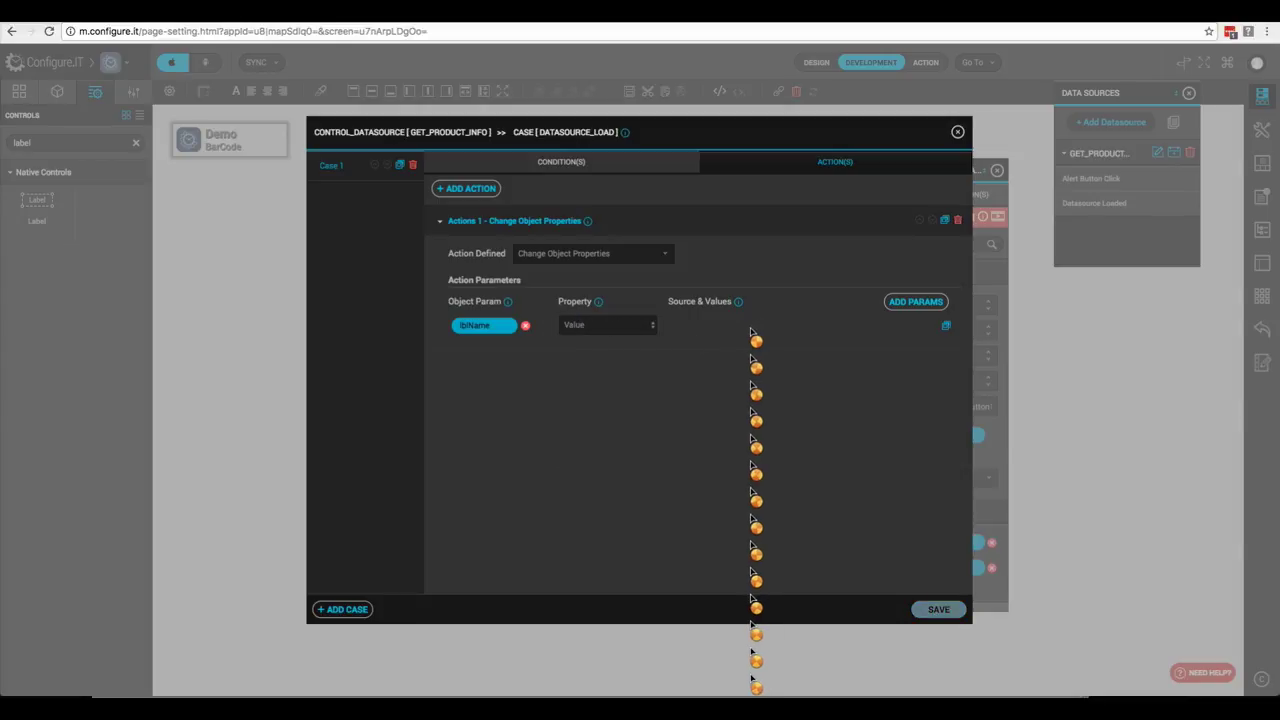
{"action": "left_click", "coordinate": [730, 335]}
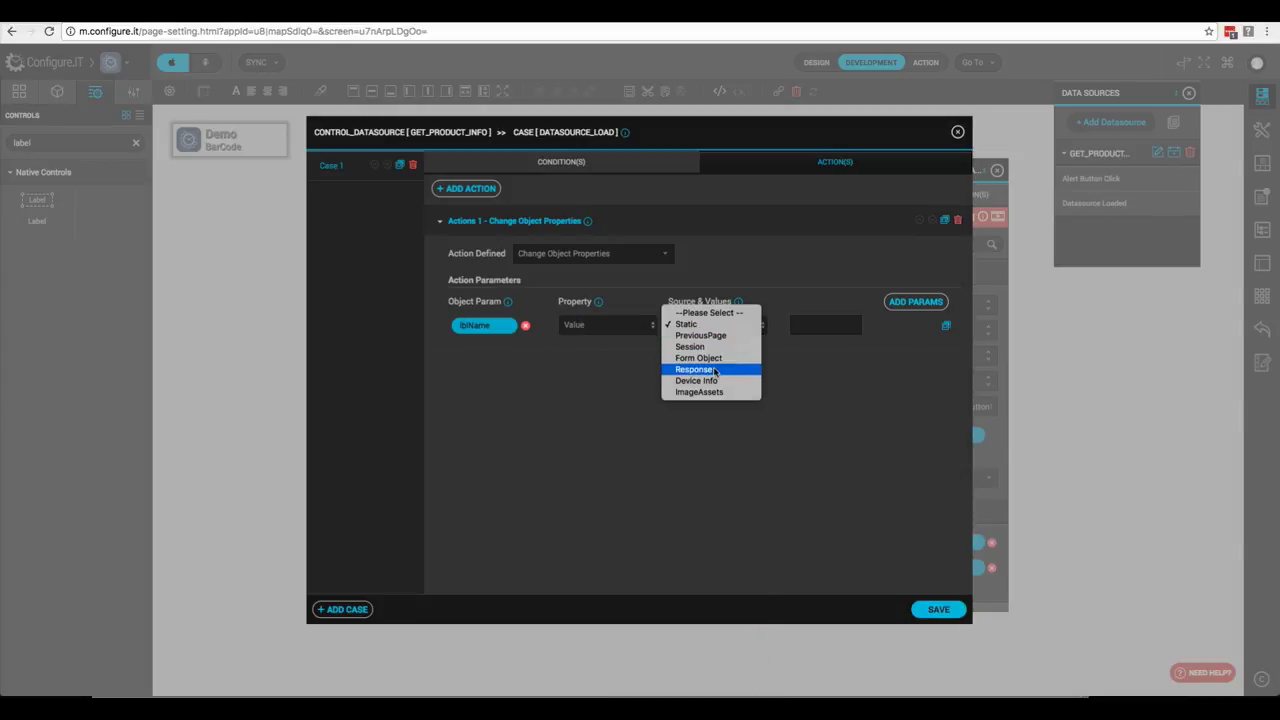
{"action": "left_click", "coordinate": [716, 369]}
{"action": "left_click", "coordinate": [838, 326]}
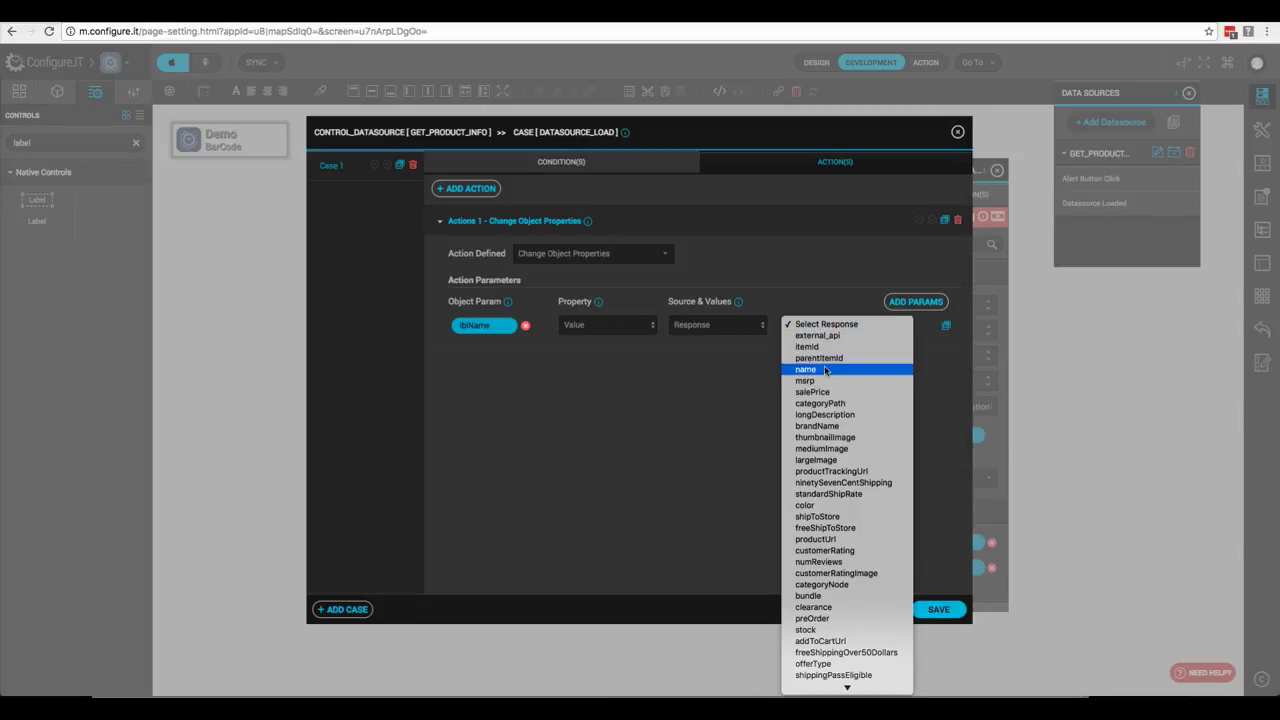
{"action": "left_click", "coordinate": [818, 370]}
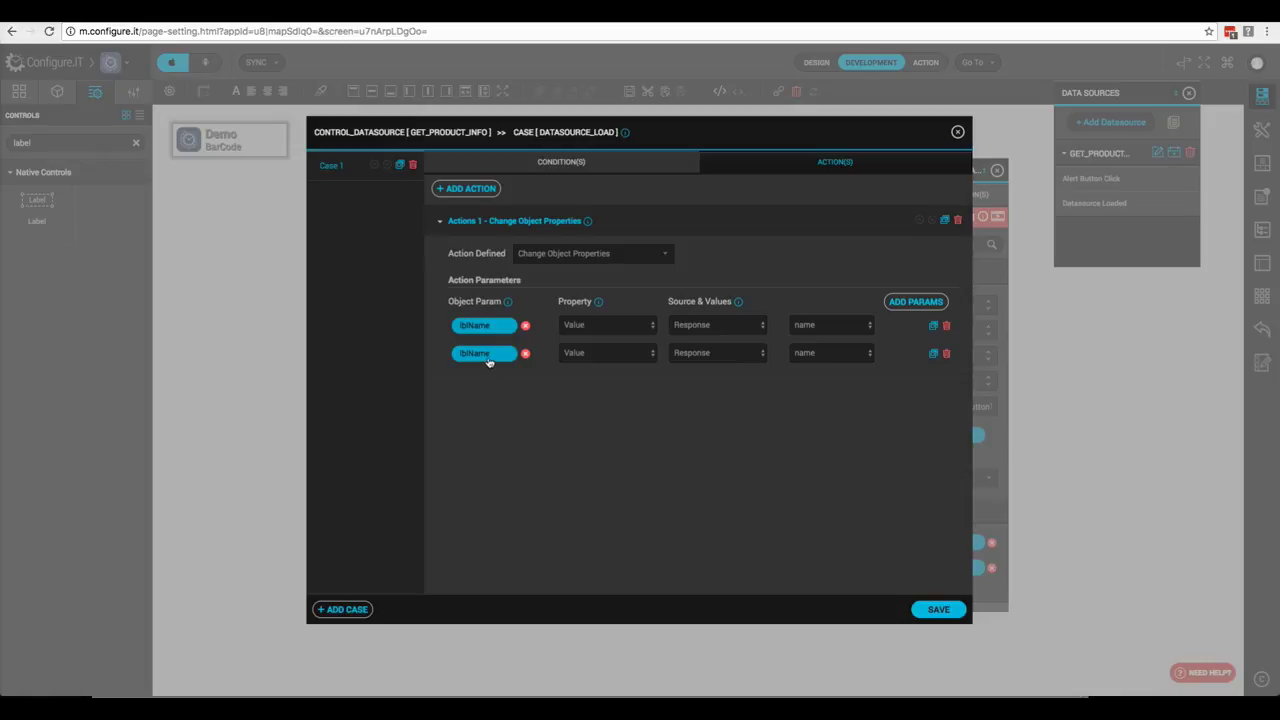
- Set lblPrice's Value from the response's salePrice field and save the actions
{"action": "left_click", "coordinate": [486, 356]}
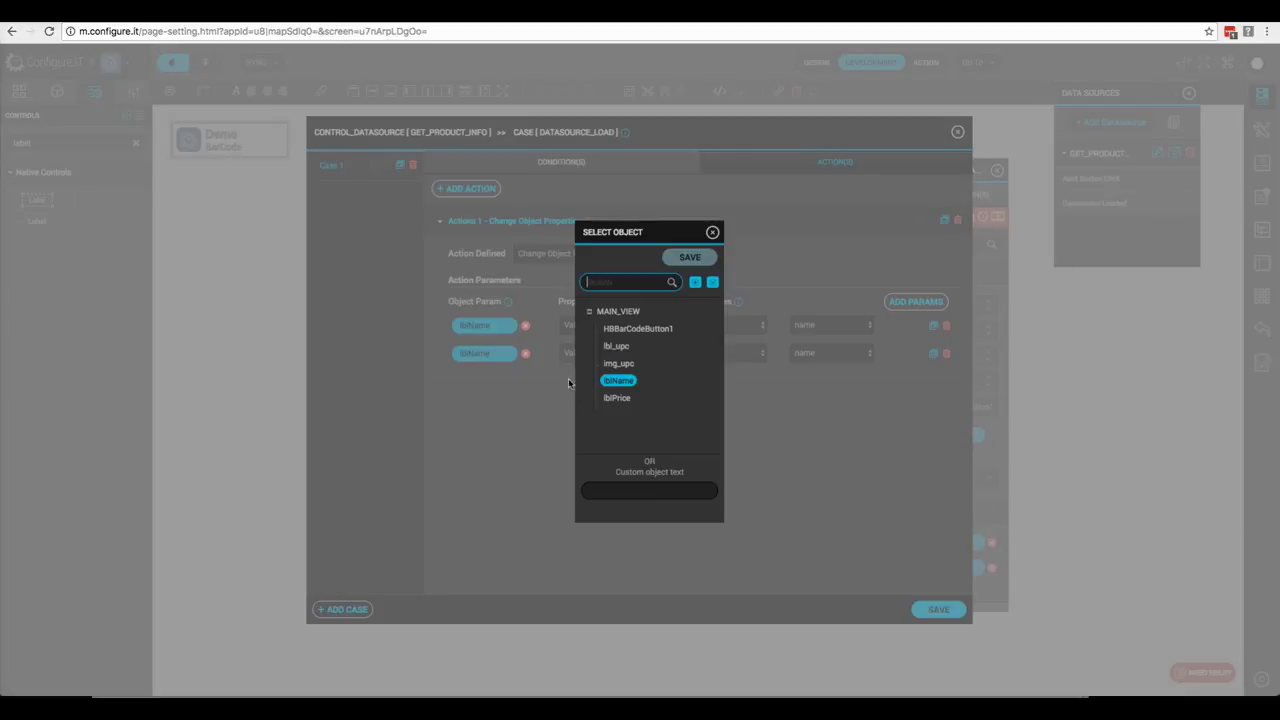
{"action": "left_click", "coordinate": [610, 398]}
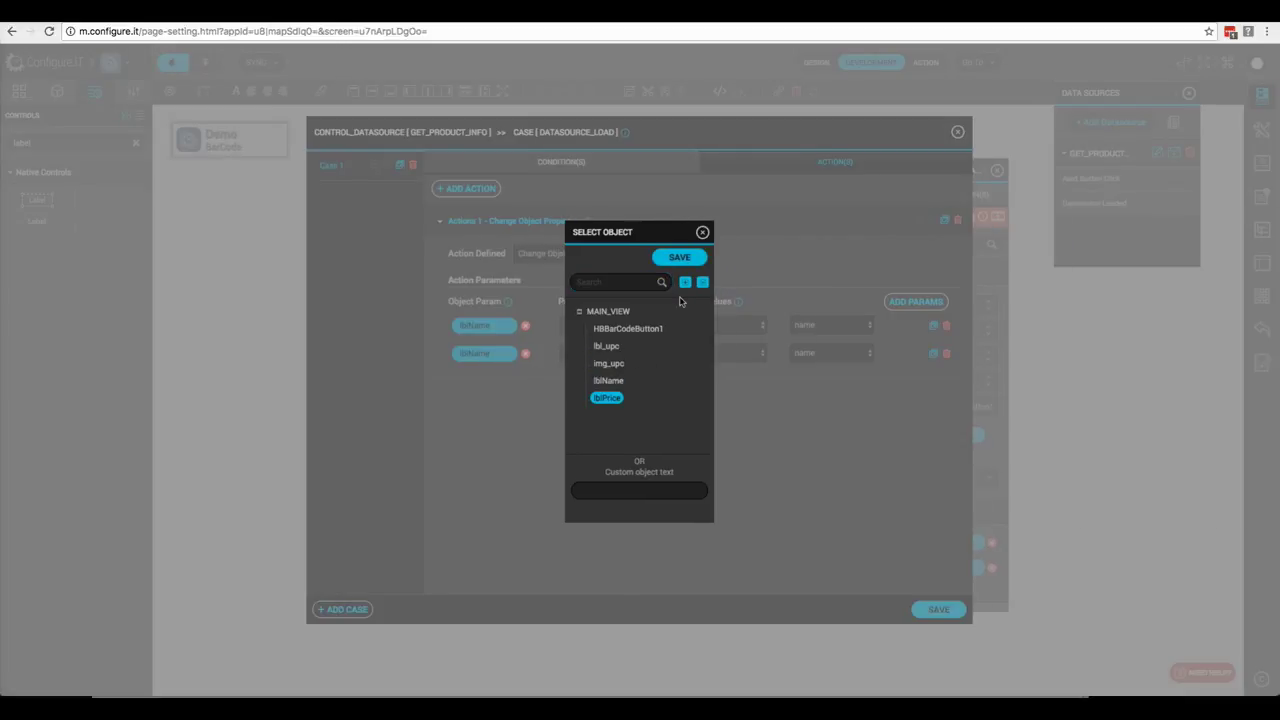
{"action": "left_click", "coordinate": [680, 258]}
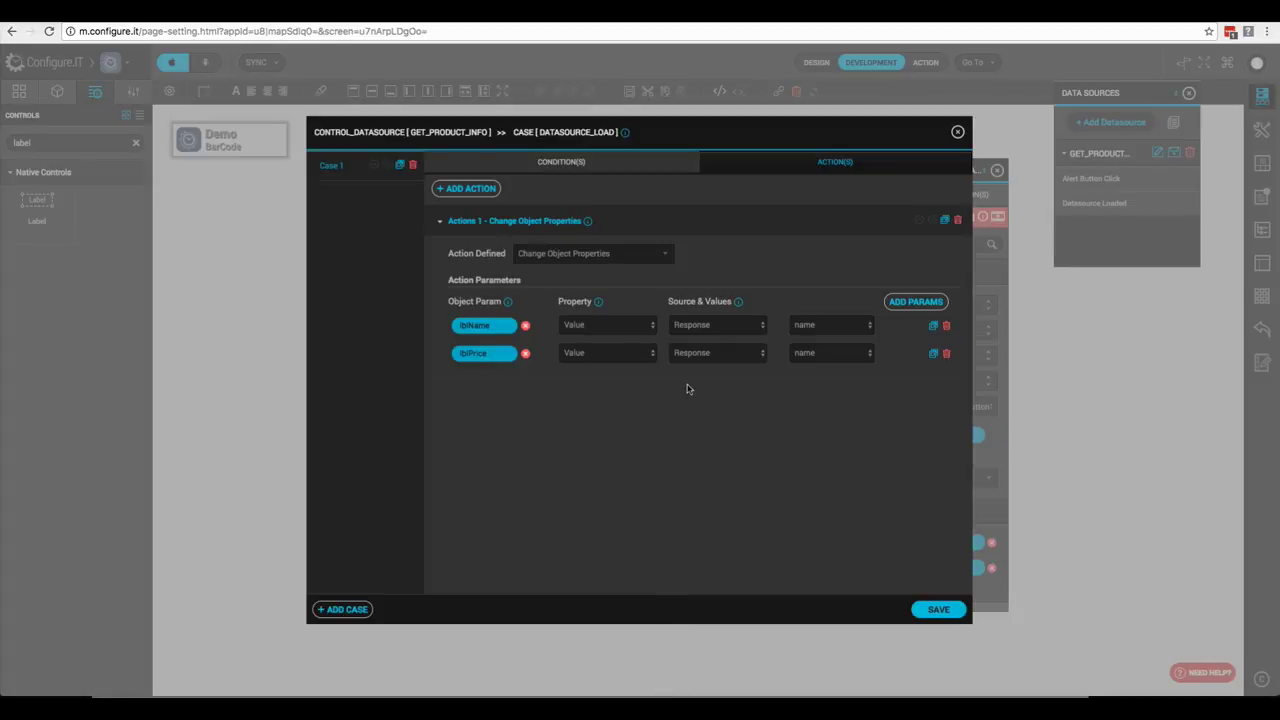
{"action": "left_click", "coordinate": [729, 363]}
{"action": "left_click", "coordinate": [712, 398]}
{"action": "left_click", "coordinate": [840, 355]}
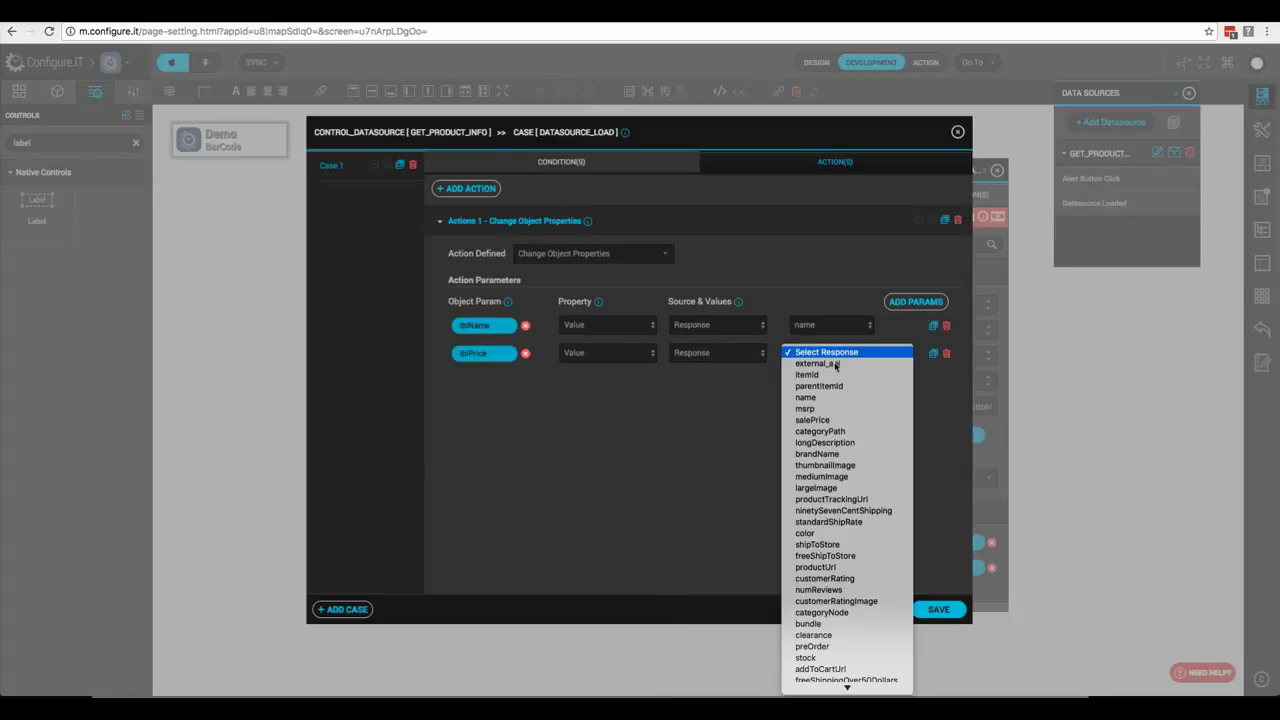
{"action": "left_click", "coordinate": [828, 420]}
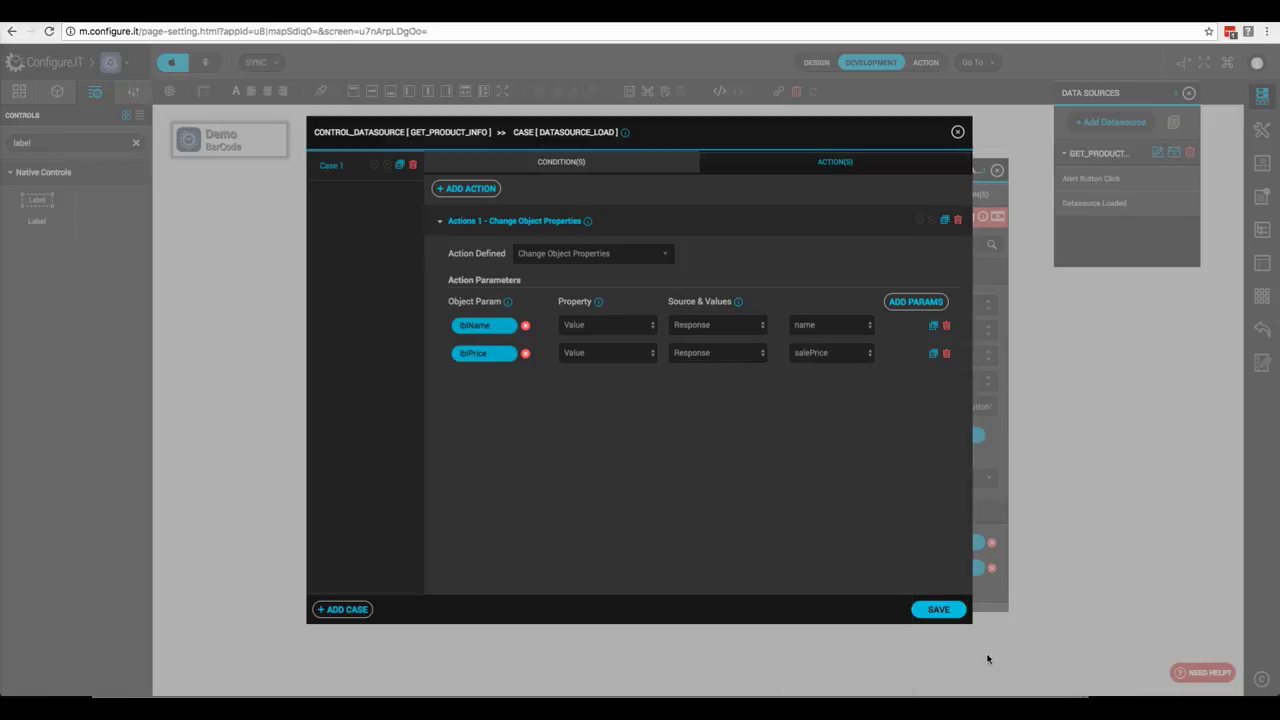
{"action": "left_click", "coordinate": [939, 612]}
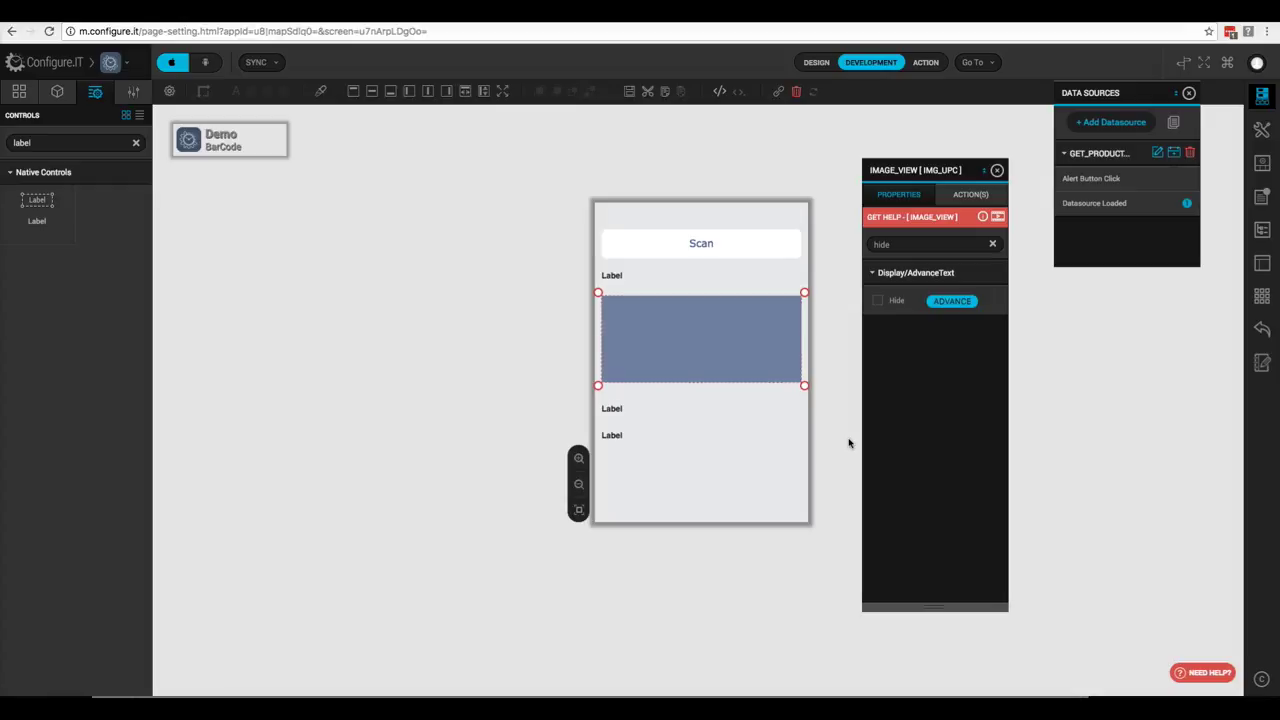
- Add a Barcode Success action on the Scan button that triggers the GET_PRODUCT_INFO data source API call
{"action": "left_click", "coordinate": [745, 243]}
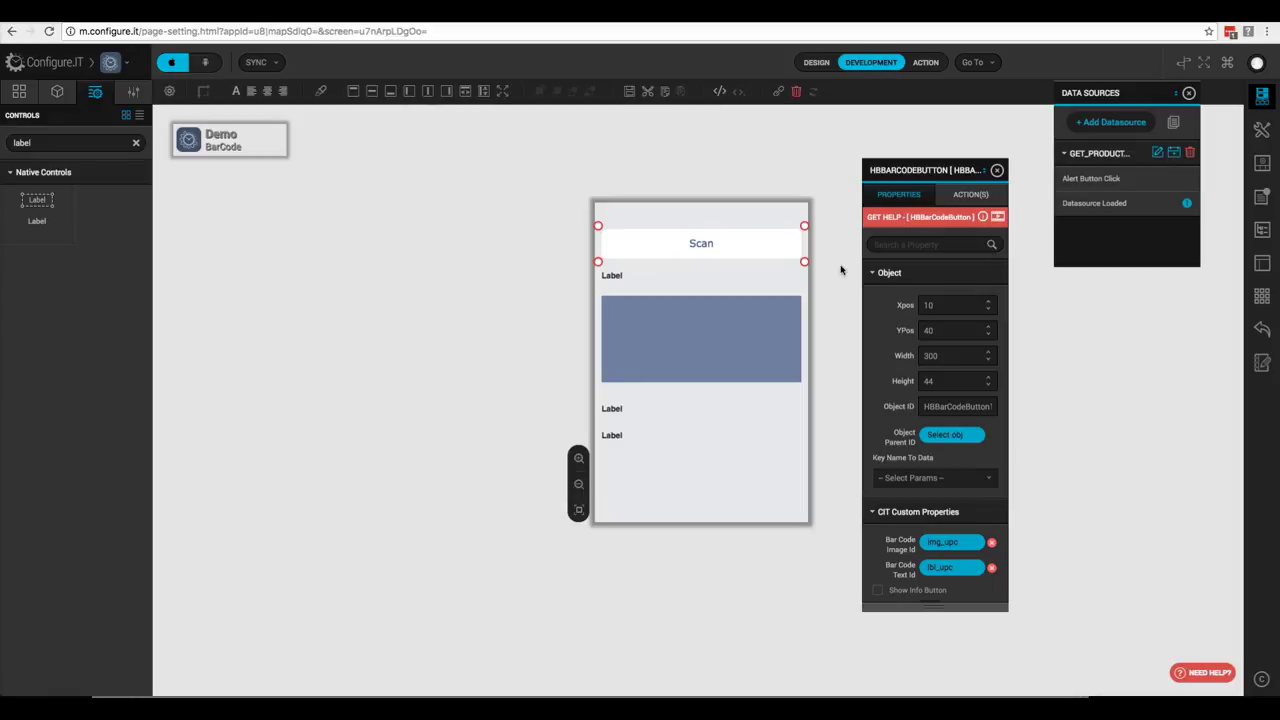
{"action": "left_click", "coordinate": [956, 197]}
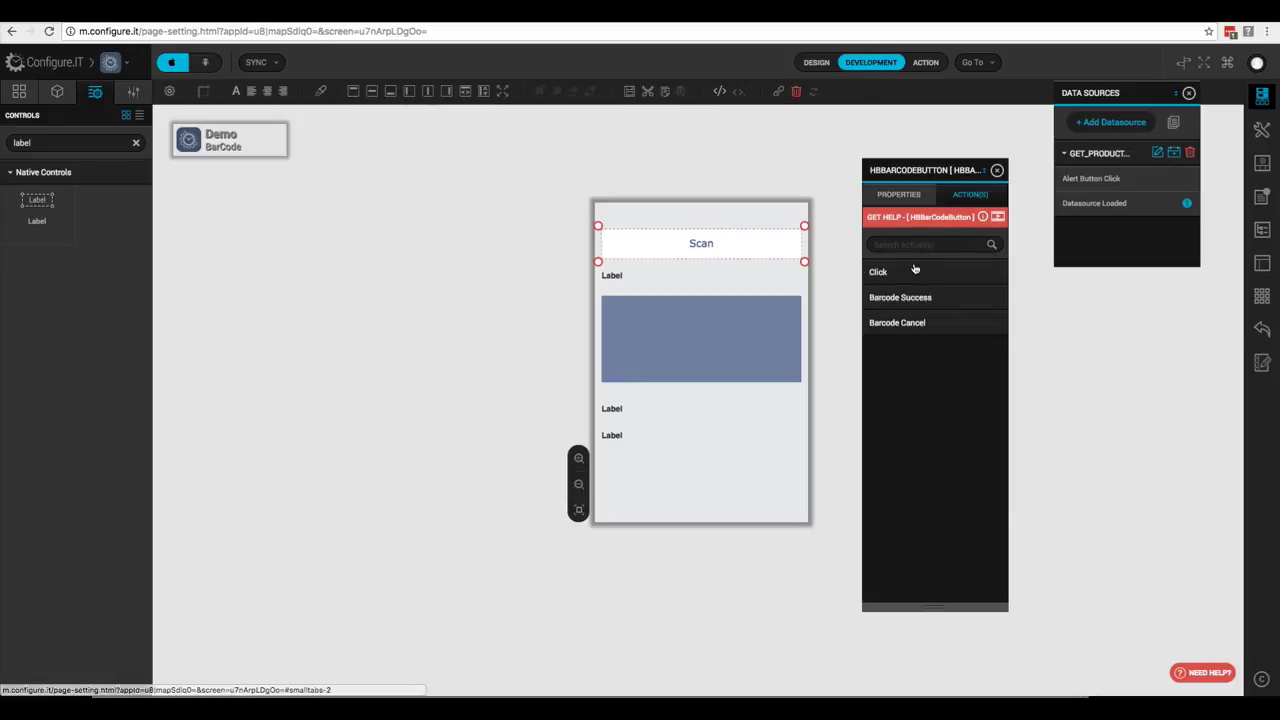
{"action": "left_click", "coordinate": [905, 298]}
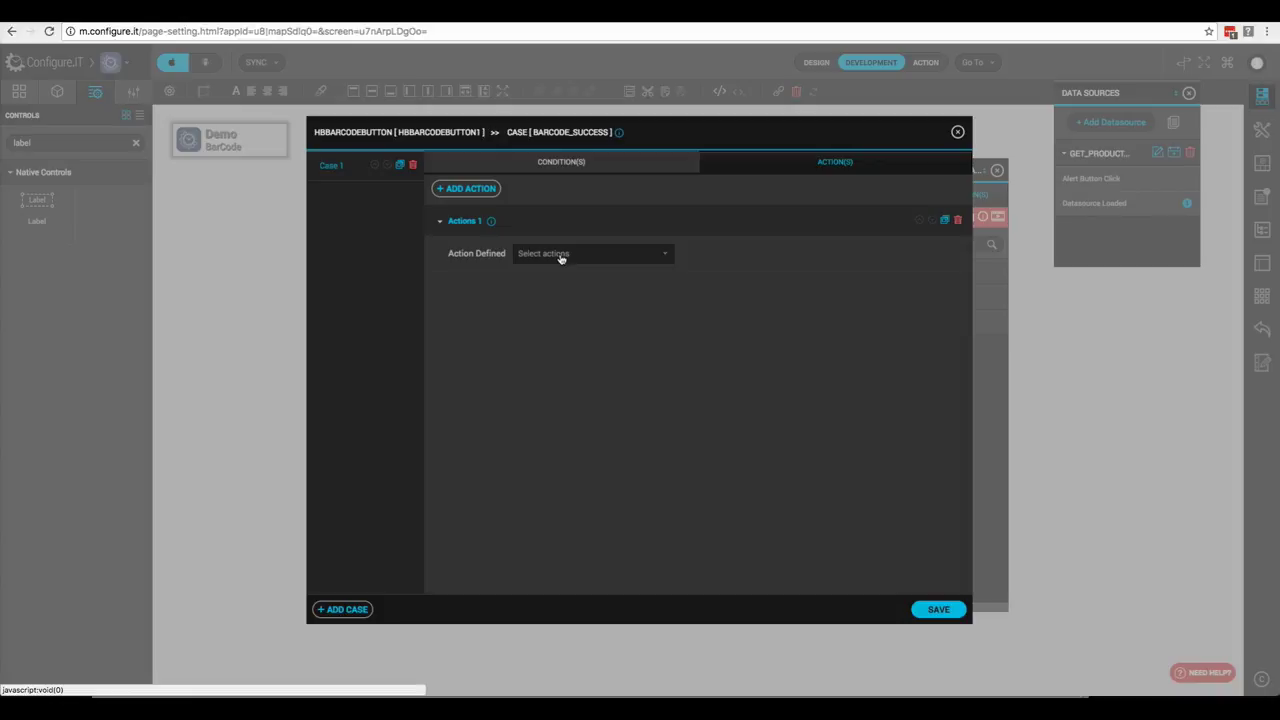
{"action": "left_click", "coordinate": [561, 254]}
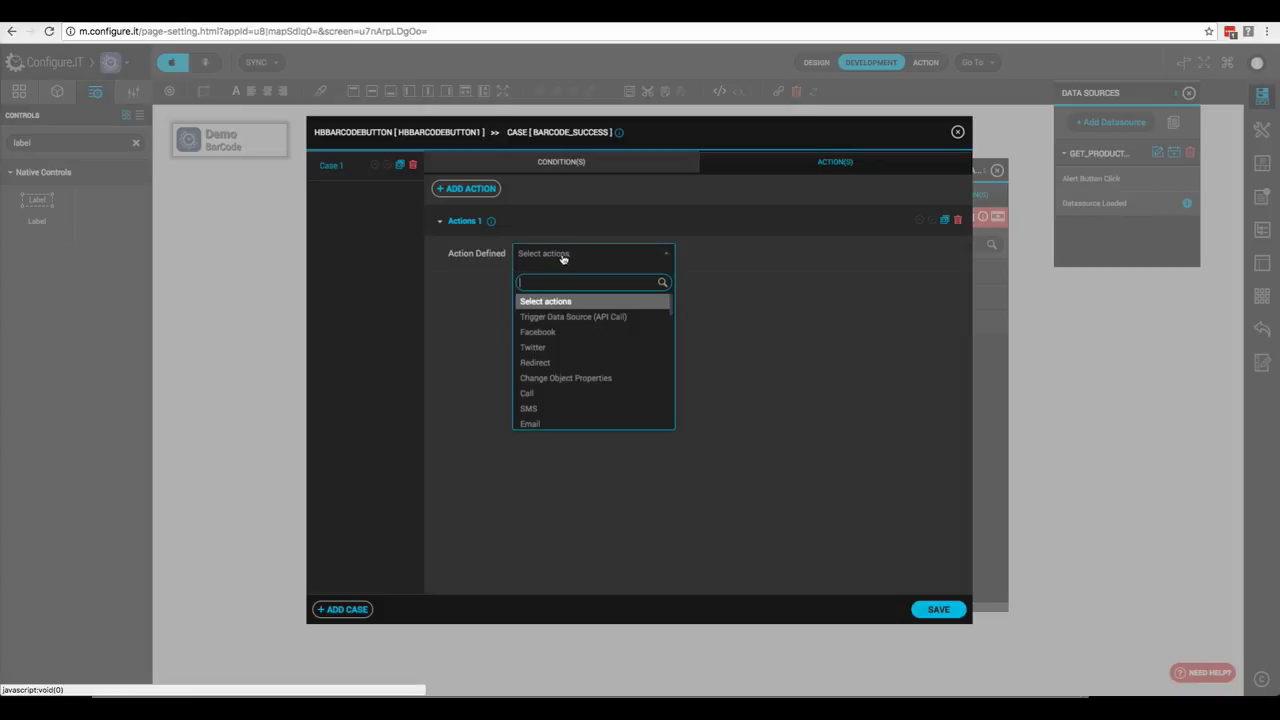
{"action": "left_click", "coordinate": [574, 320]}
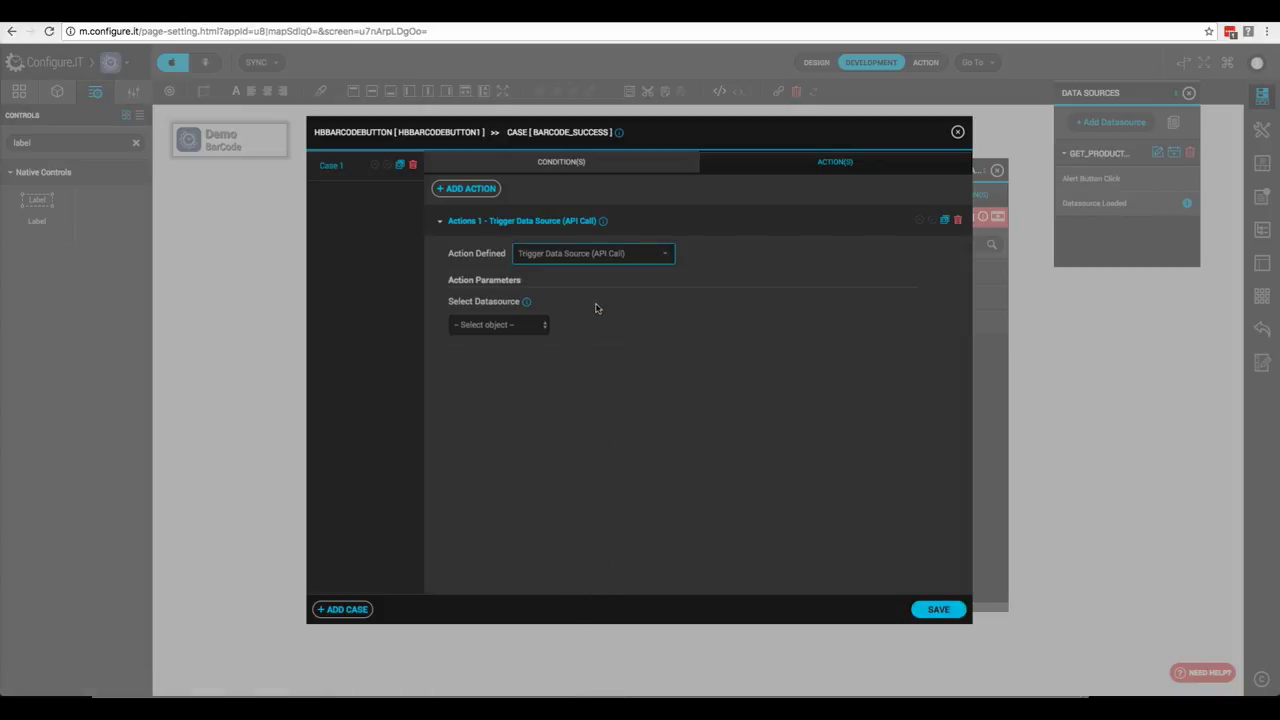
{"action": "left_click", "coordinate": [520, 329]}
{"action": "left_click", "coordinate": [513, 337]}
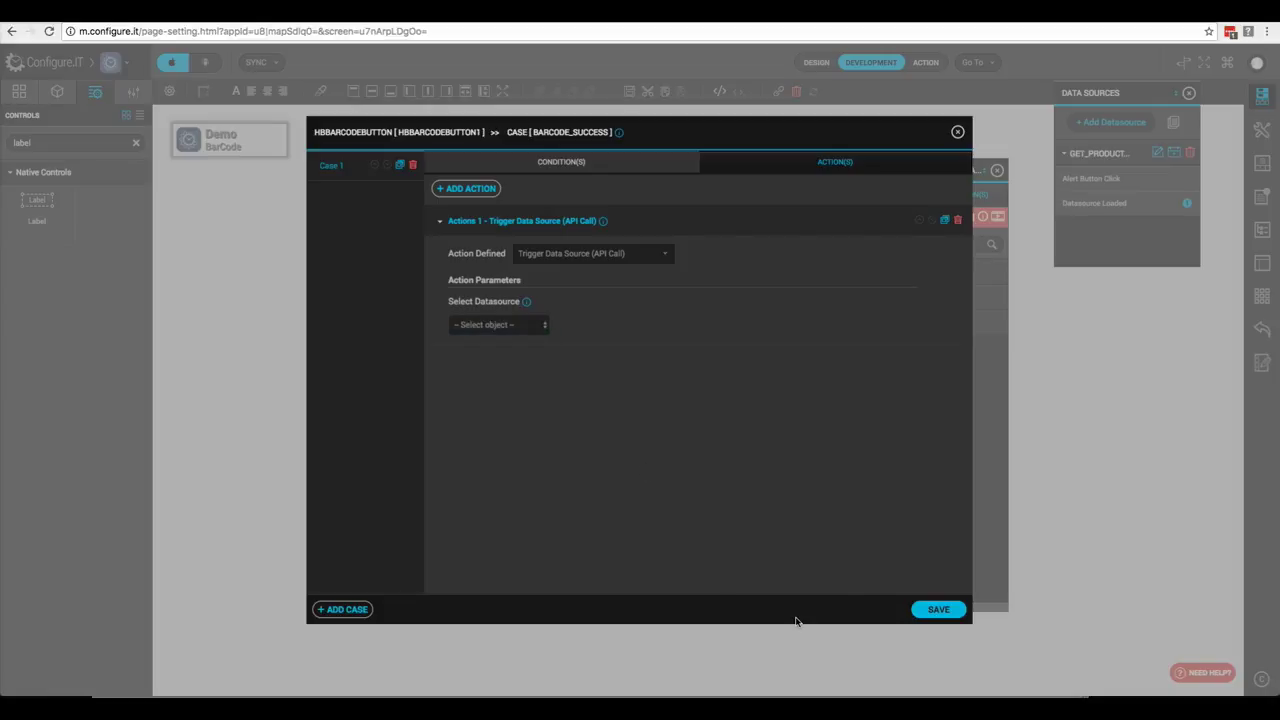
{"action": "left_click", "coordinate": [938, 610]}
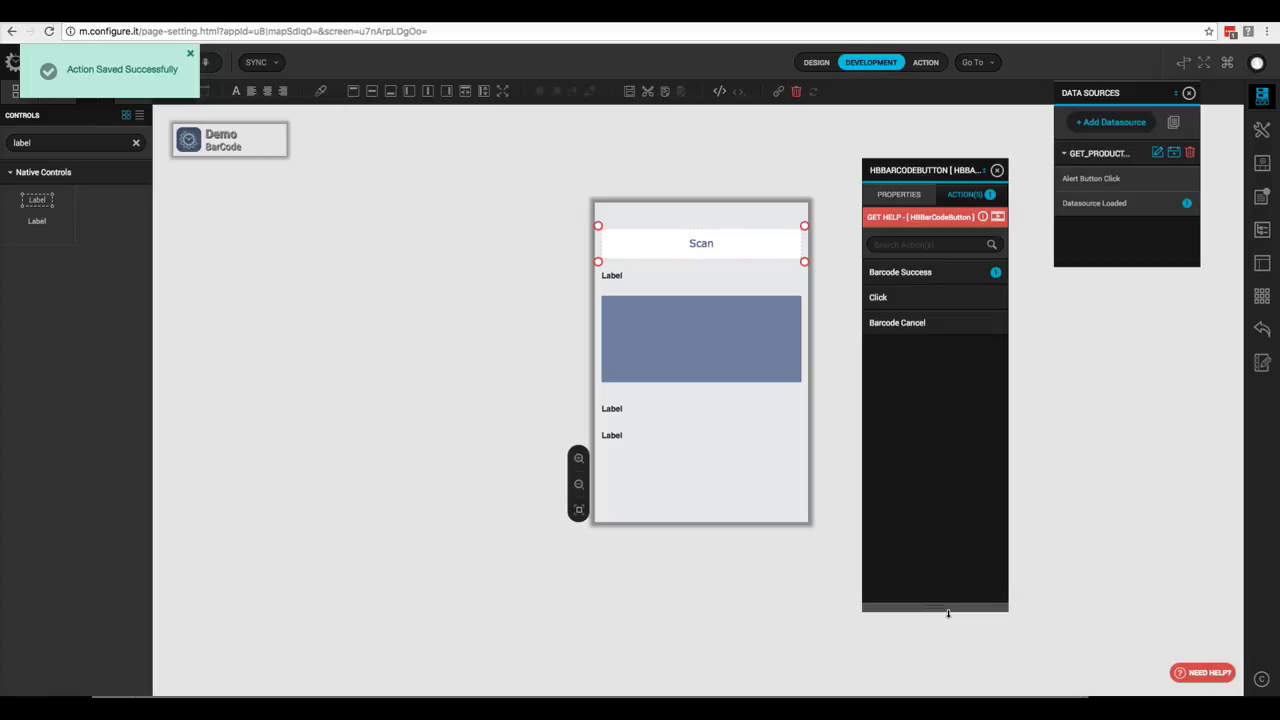
- Bring up the mirrored phone in AirServer to test the app
{"action": "left_click", "coordinate": [1126, 672]}
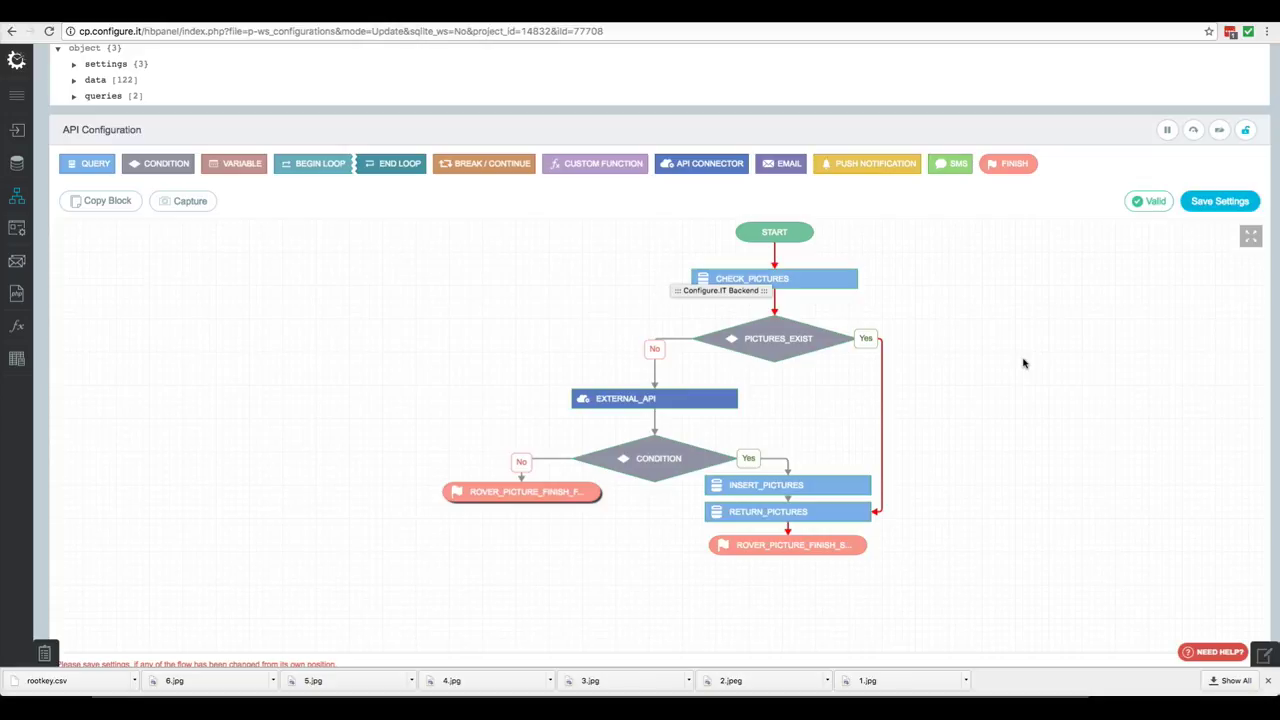
- Scroll through the rover-photos API Configuration flowchart and inspect its blocks
{"action": "scroll", "coordinate": [870, 320], "scroll_direction": "up", "scroll_amount": 5}
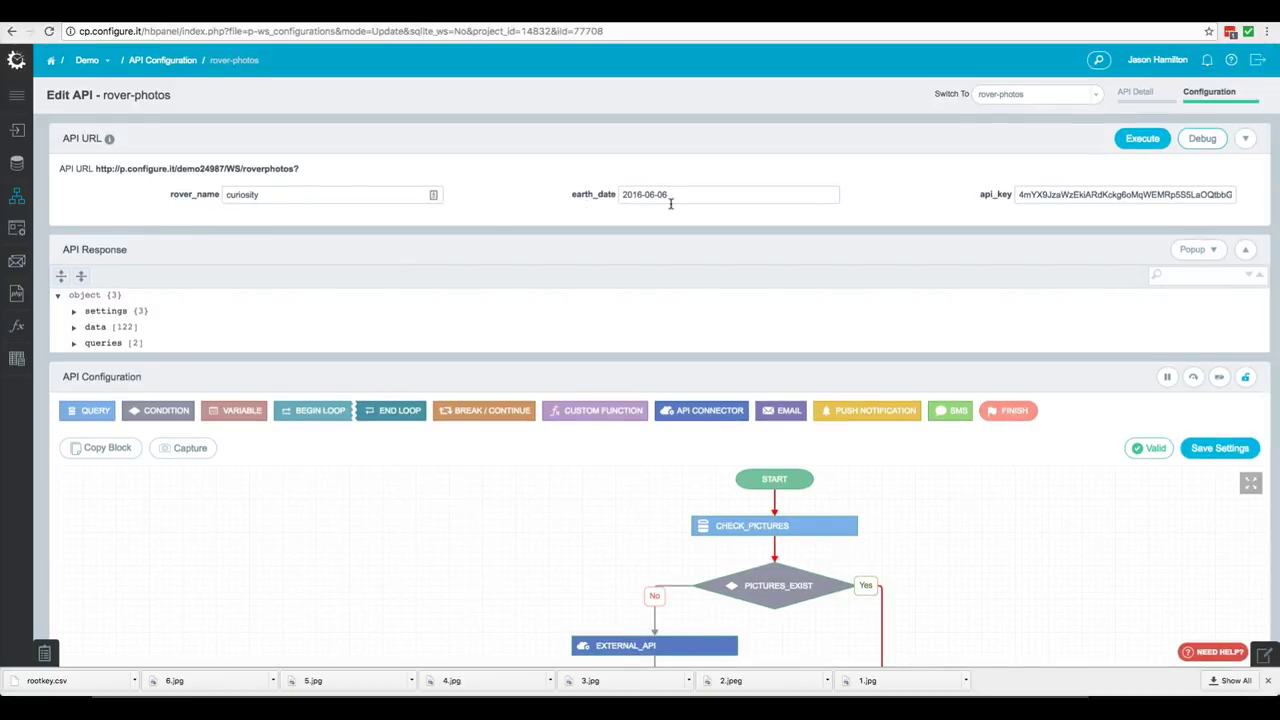
{"action": "scroll", "coordinate": [472, 250], "scroll_direction": "down", "scroll_amount": 2}
{"action": "scroll", "coordinate": [480, 251], "scroll_direction": "down", "scroll_amount": 2}
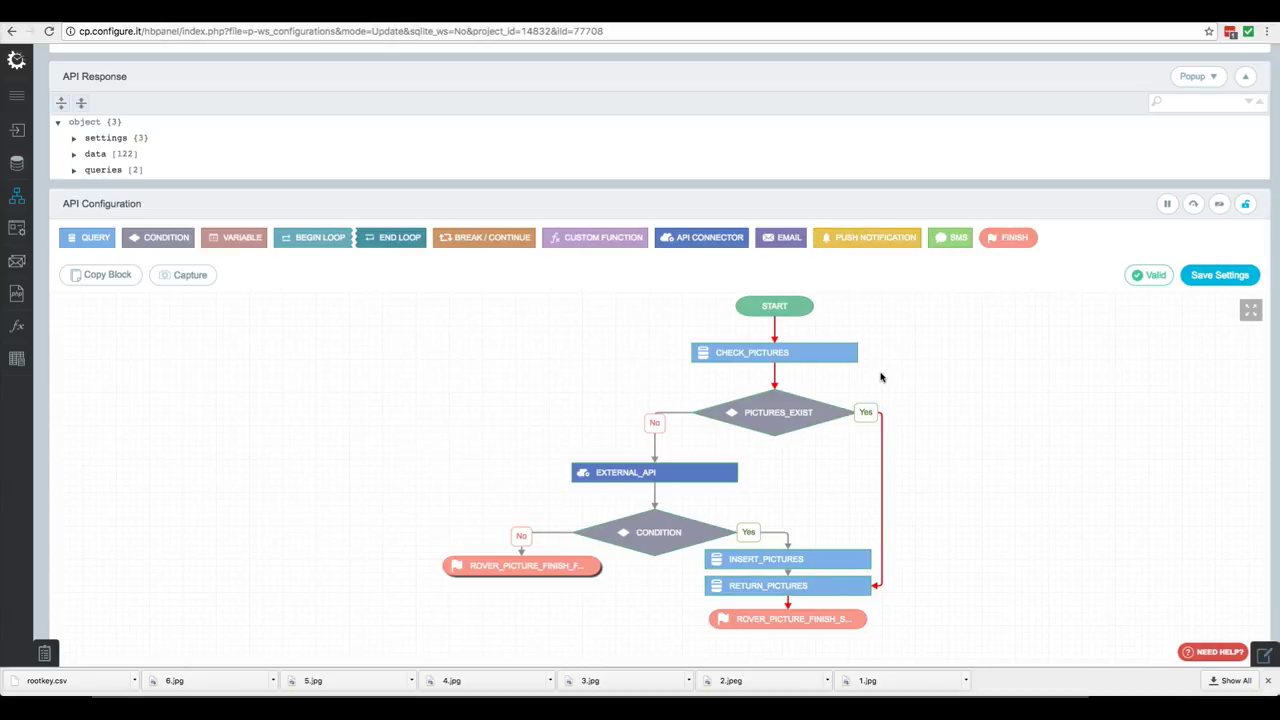
{"action": "scroll", "coordinate": [881, 377], "scroll_direction": "down", "scroll_amount": 1}
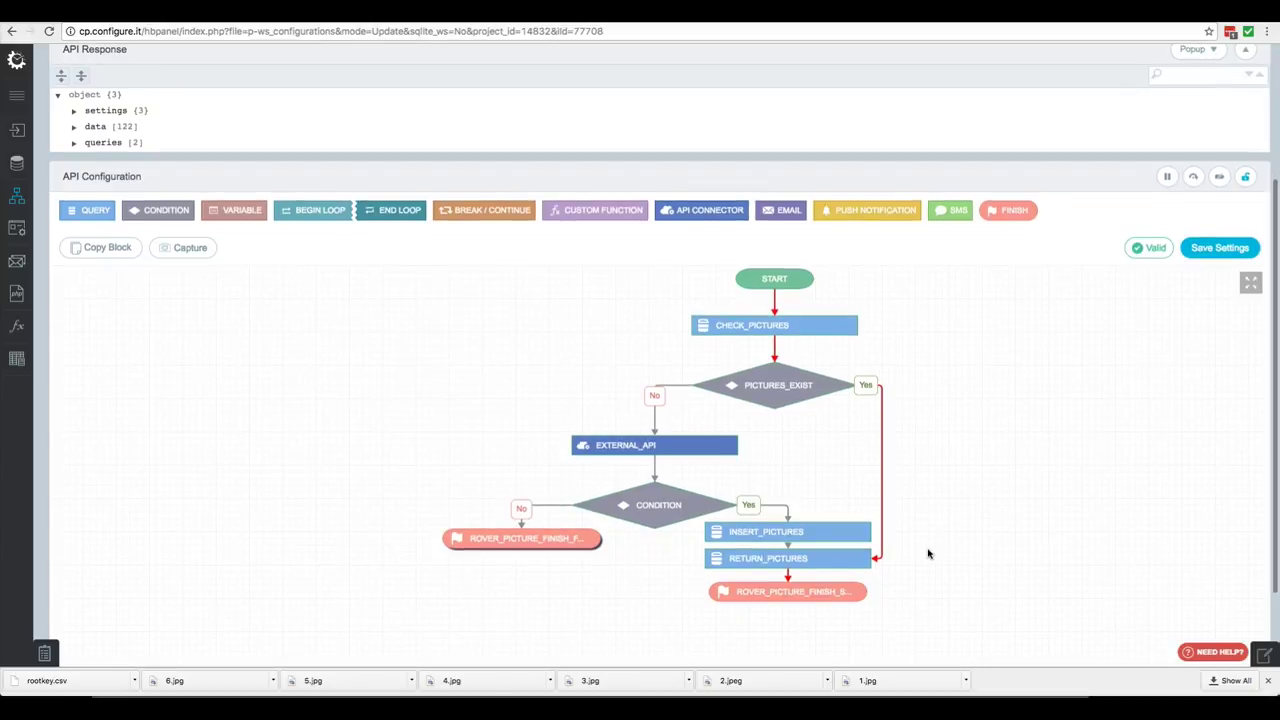
{"action": "mouse_move", "coordinate": [825, 541]}
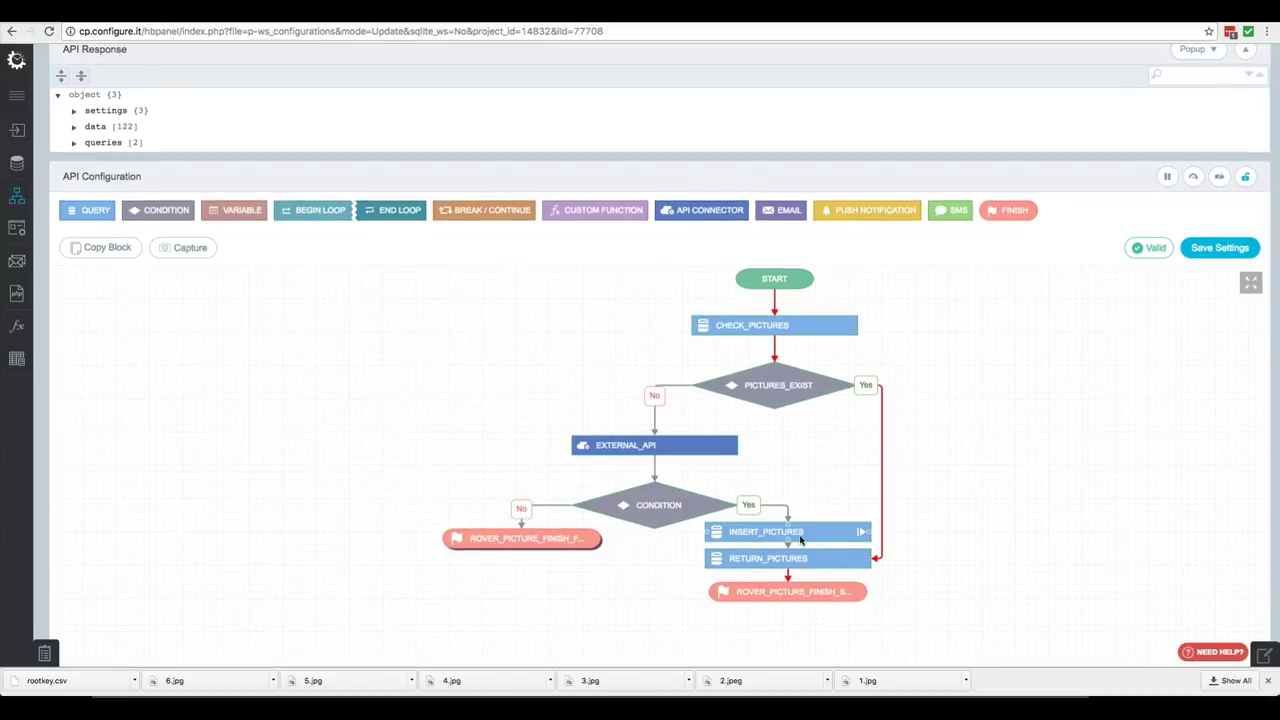
{"action": "mouse_move", "coordinate": [792, 386]}
{"action": "mouse_move", "coordinate": [866, 535]}
{"action": "mouse_move", "coordinate": [785, 563]}
{"action": "mouse_move", "coordinate": [605, 455]}
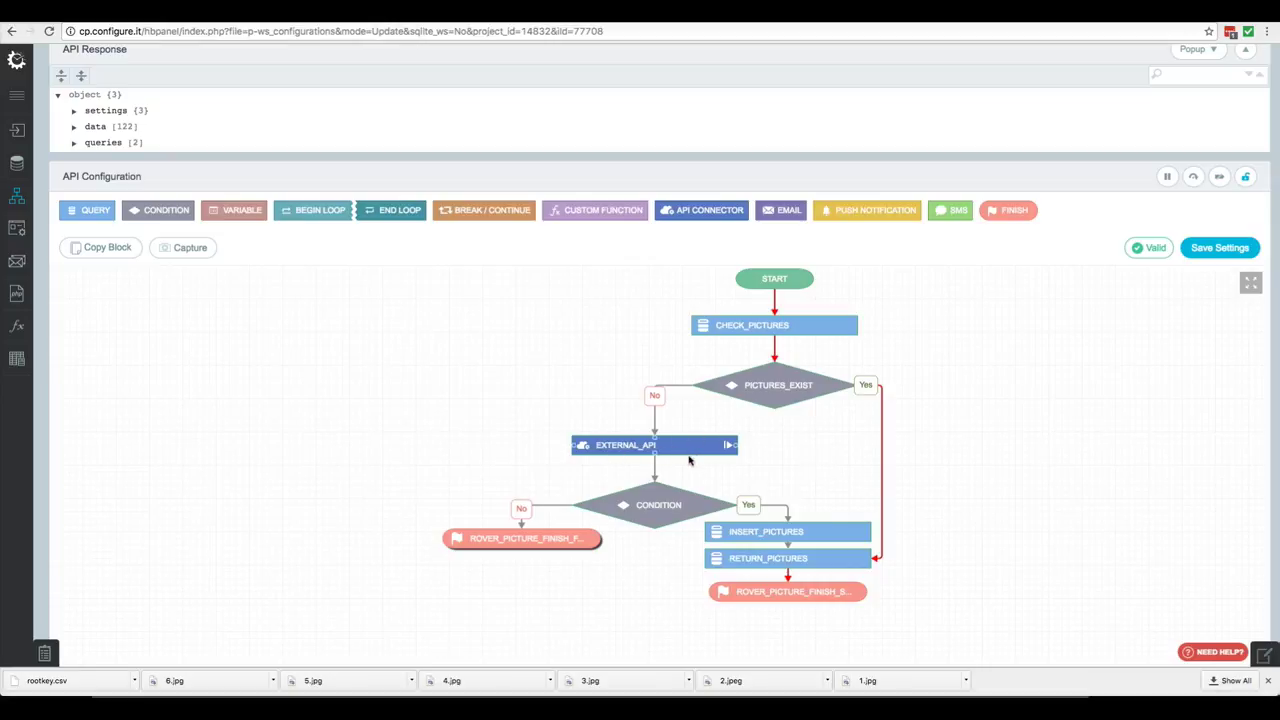
{"action": "mouse_move", "coordinate": [659, 512]}
{"action": "scroll", "coordinate": [910, 587], "scroll_direction": "down", "scroll_amount": 1}
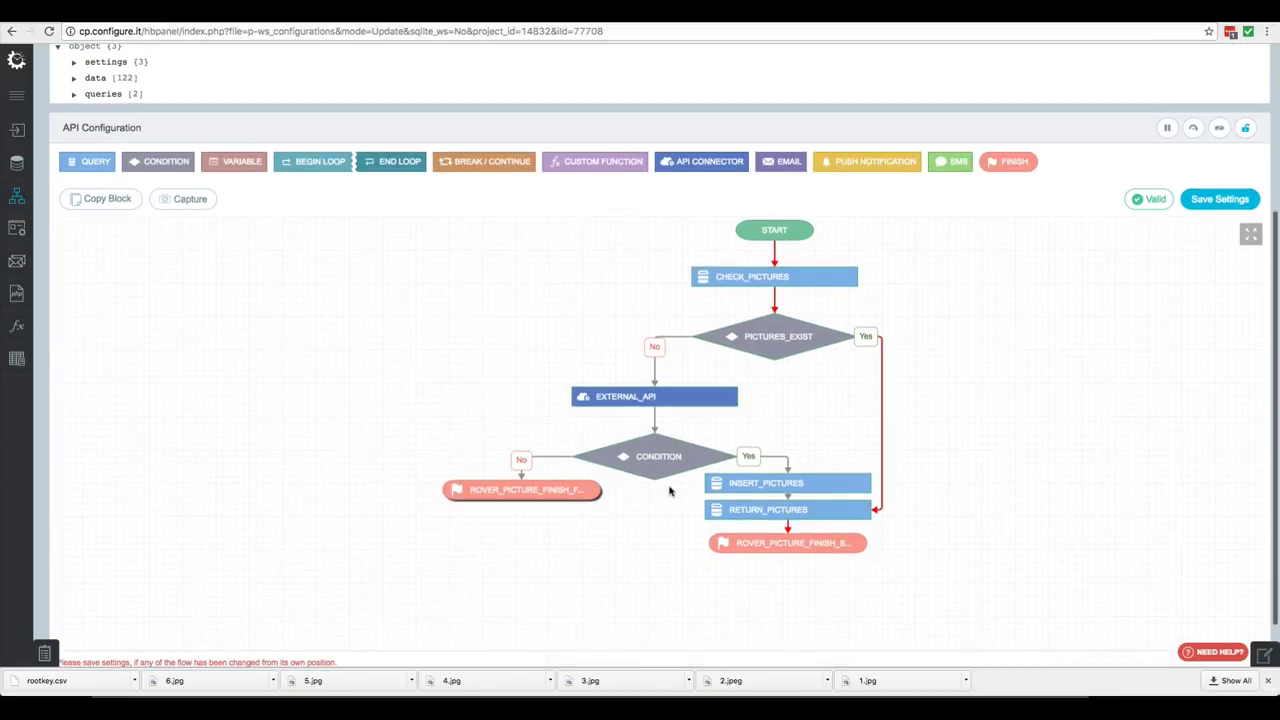
{"action": "mouse_move", "coordinate": [818, 490]}
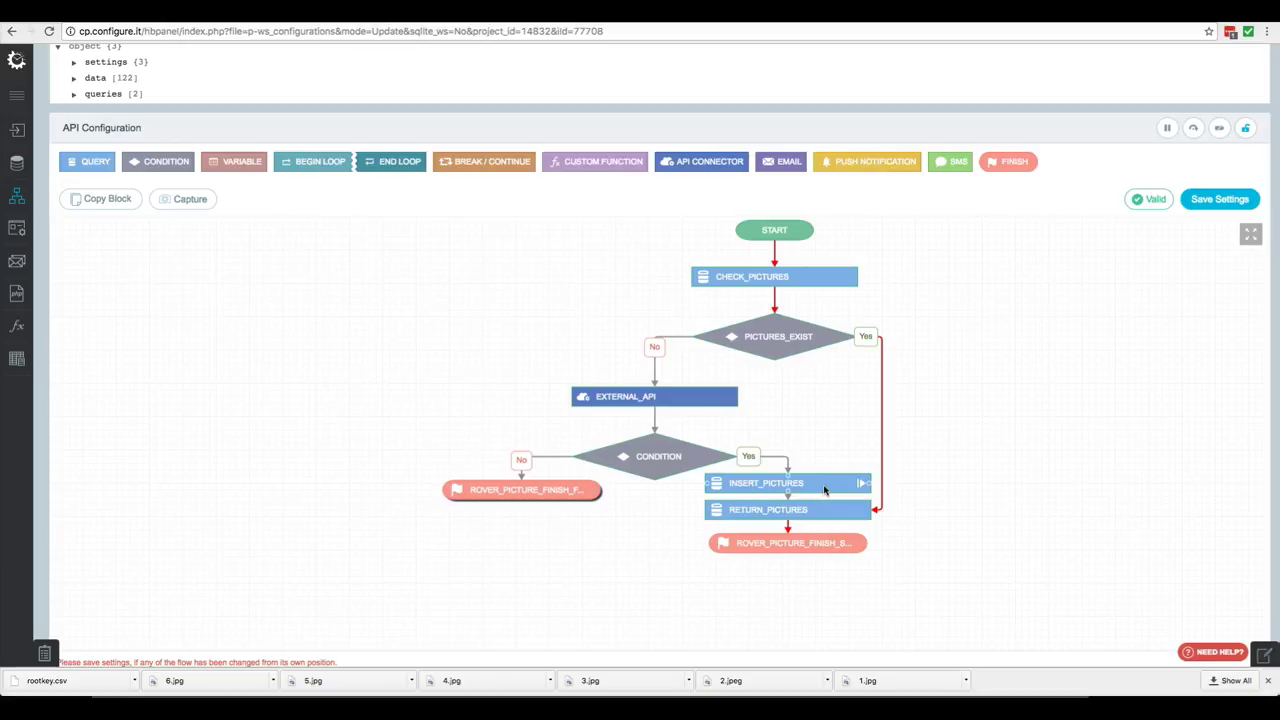
{"action": "scroll", "coordinate": [823, 508], "scroll_direction": "down", "scroll_amount": 1}
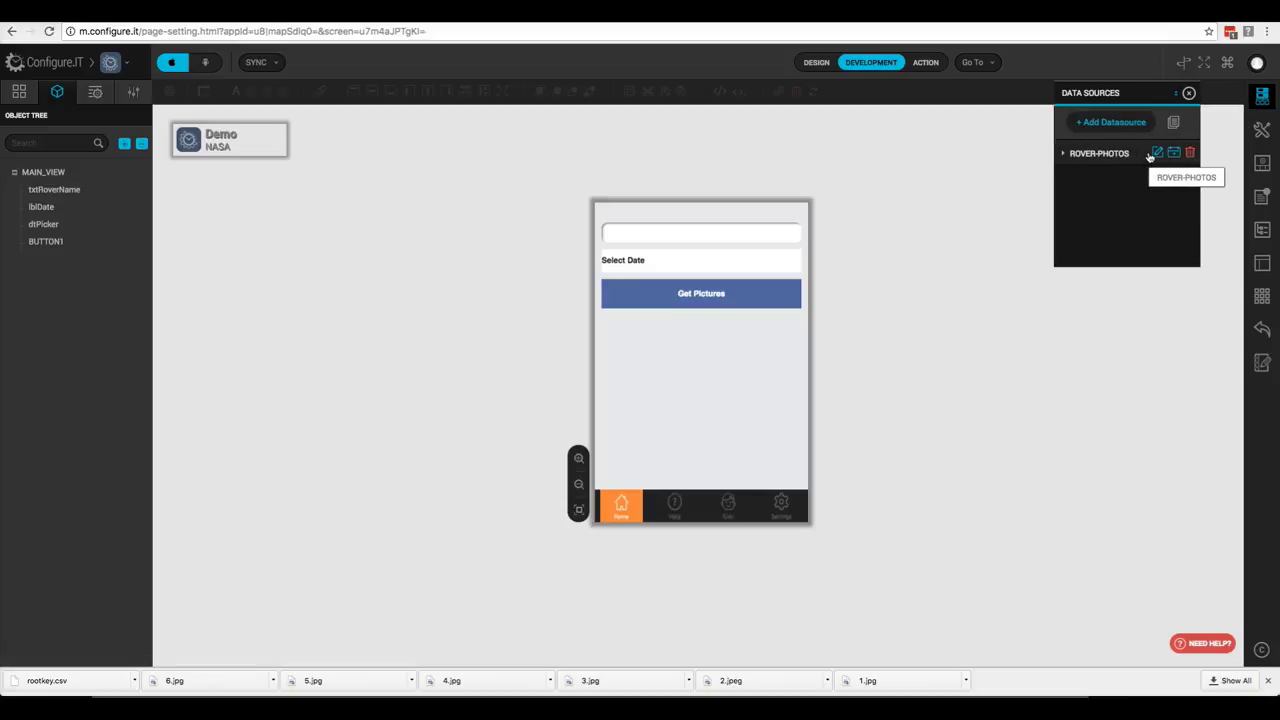
{"action": "left_click", "coordinate": [1157, 153]}
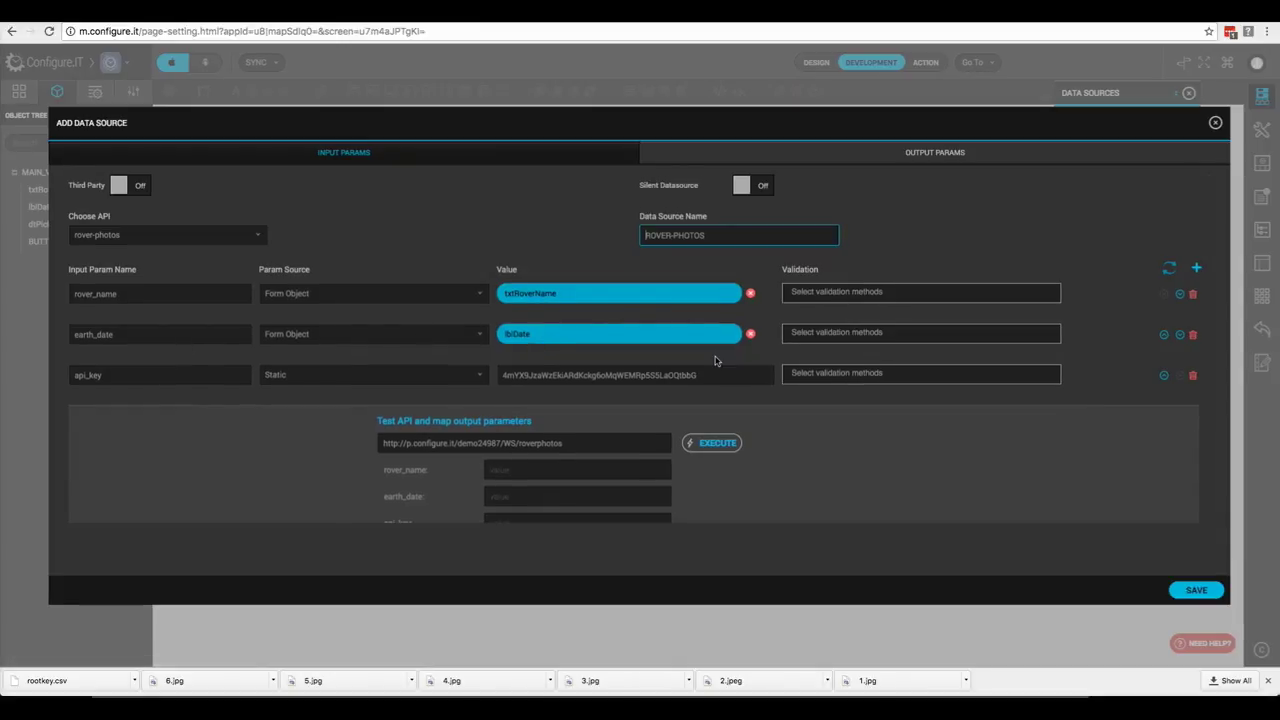
{"action": "left_click", "coordinate": [1193, 591]}
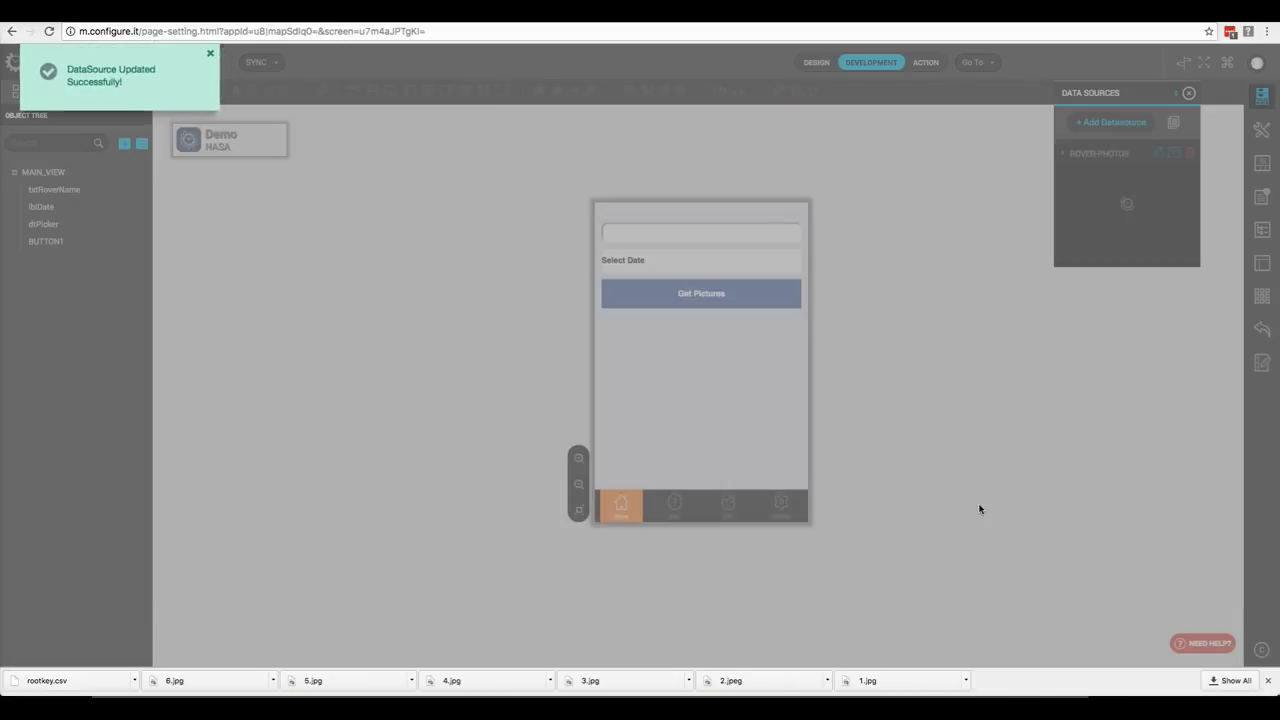
{"action": "left_click", "coordinate": [702, 235]}
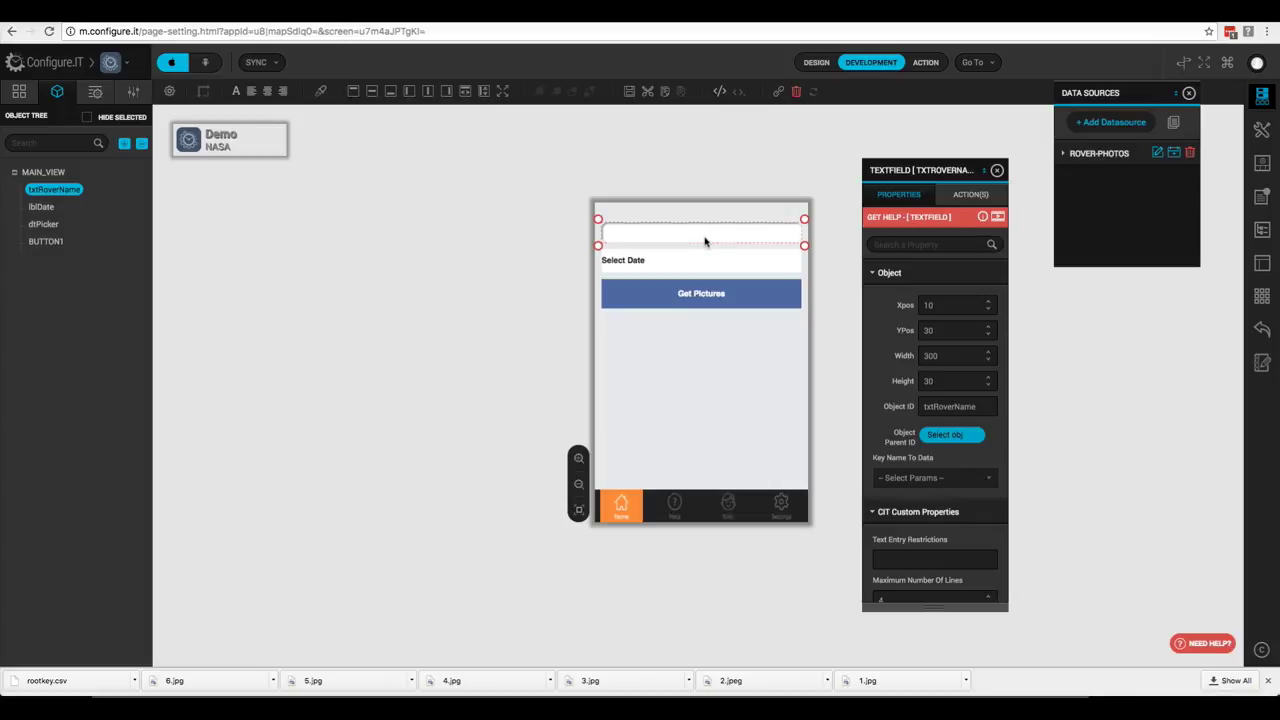
{"action": "left_click", "coordinate": [665, 267]}
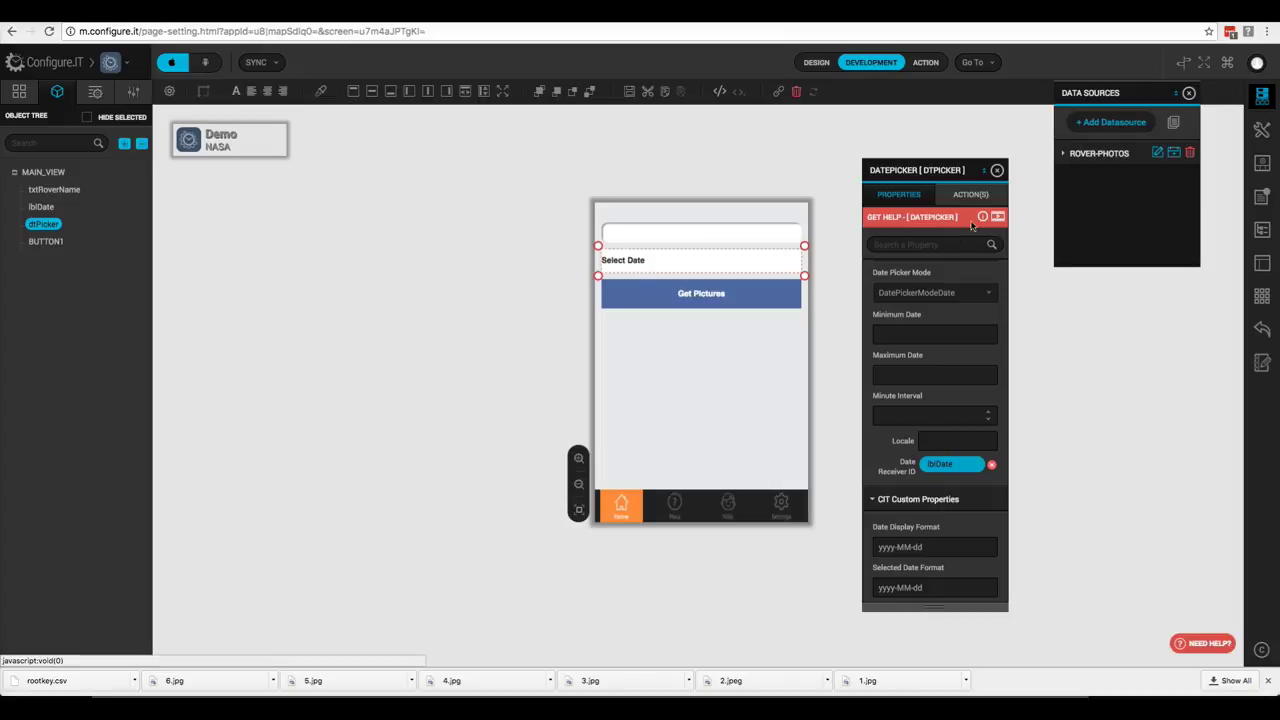
{"action": "left_click", "coordinate": [997, 170]}
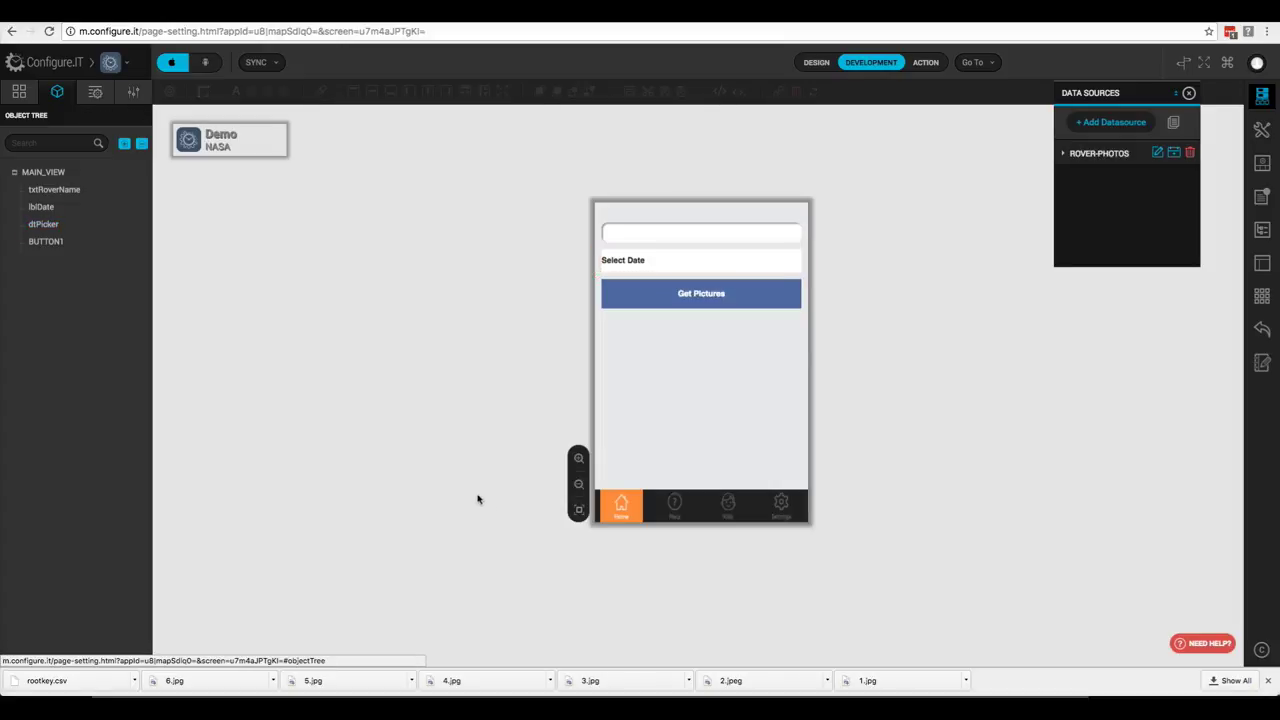
- Find the Animated Photo Gallery control and place it below the Get Pictures button
{"action": "left_click", "coordinate": [95, 91]}
{"action": "left_click", "coordinate": [47, 143]}
{"action": "type", "text": "pho"}
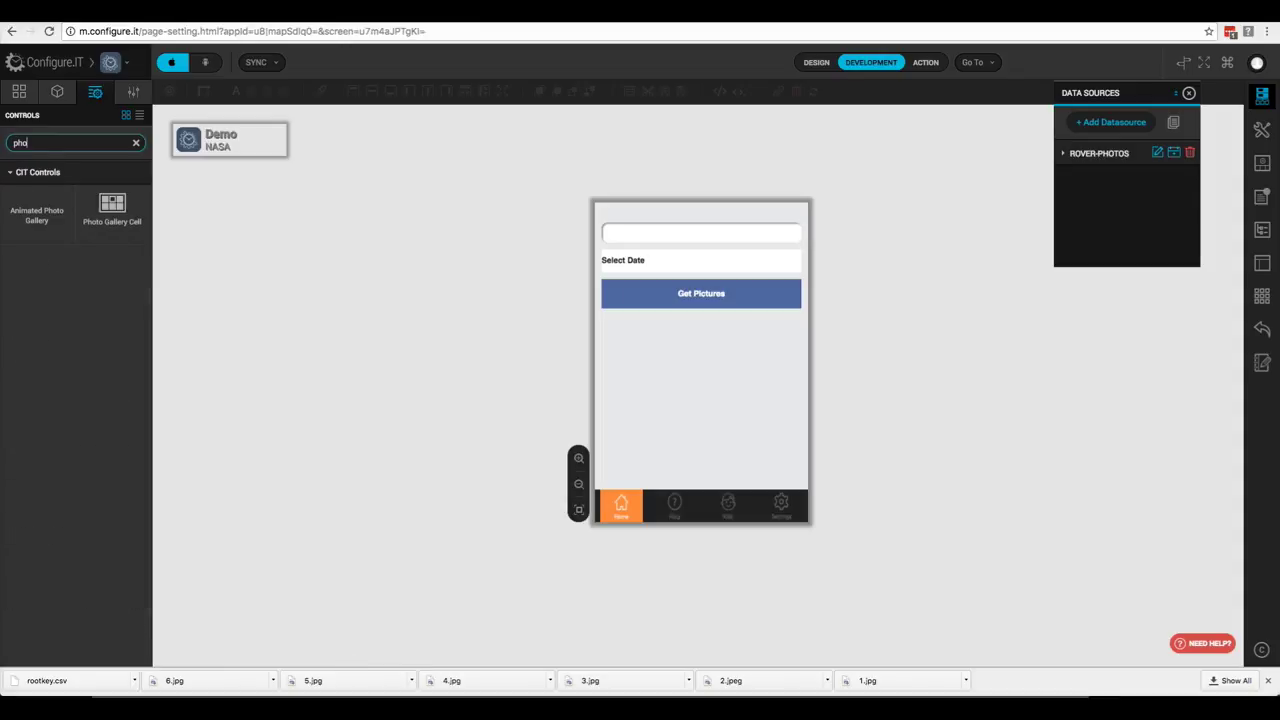
{"action": "type", "text": "to"}
{"action": "left_click_drag", "start_coordinate": [22, 213], "coordinate": [698, 397]}
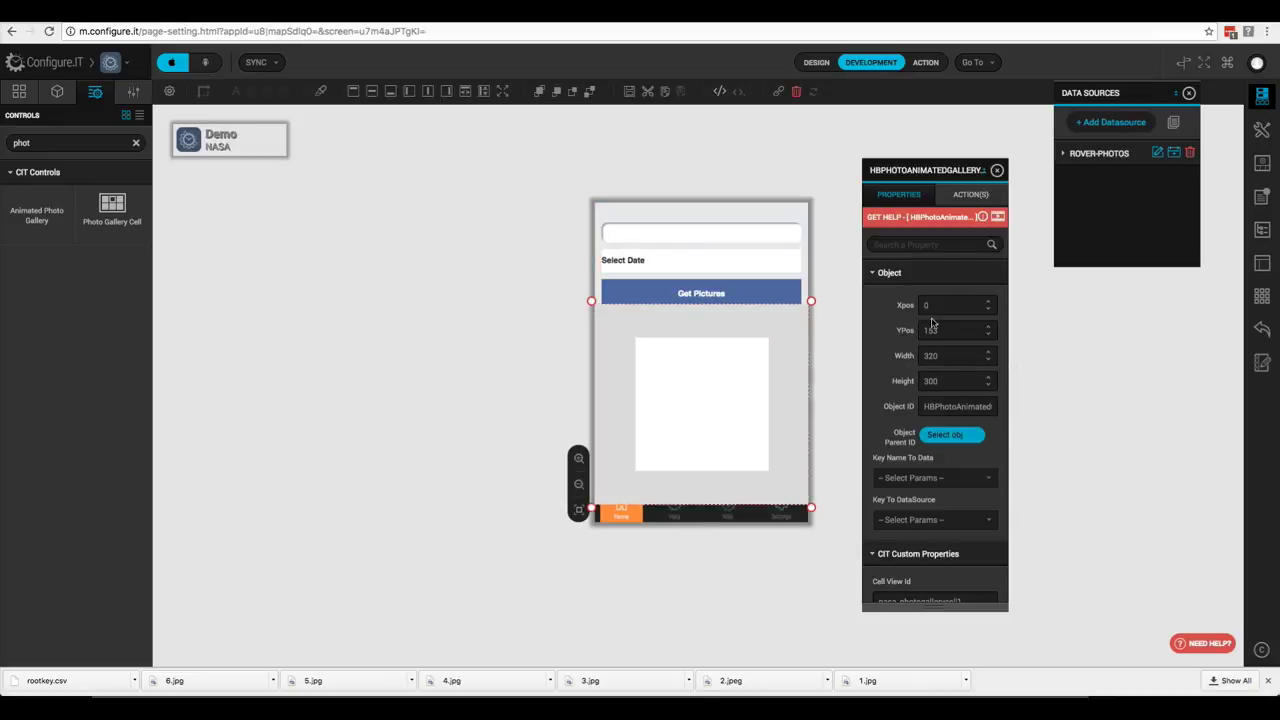
- Set the gallery's YPos to 170, width 200 and height 200, and center it horizontally
{"action": "double_click", "coordinate": [930, 330]}
{"action": "type", "text": "170"}
{"action": "key", "text": "Tab"}
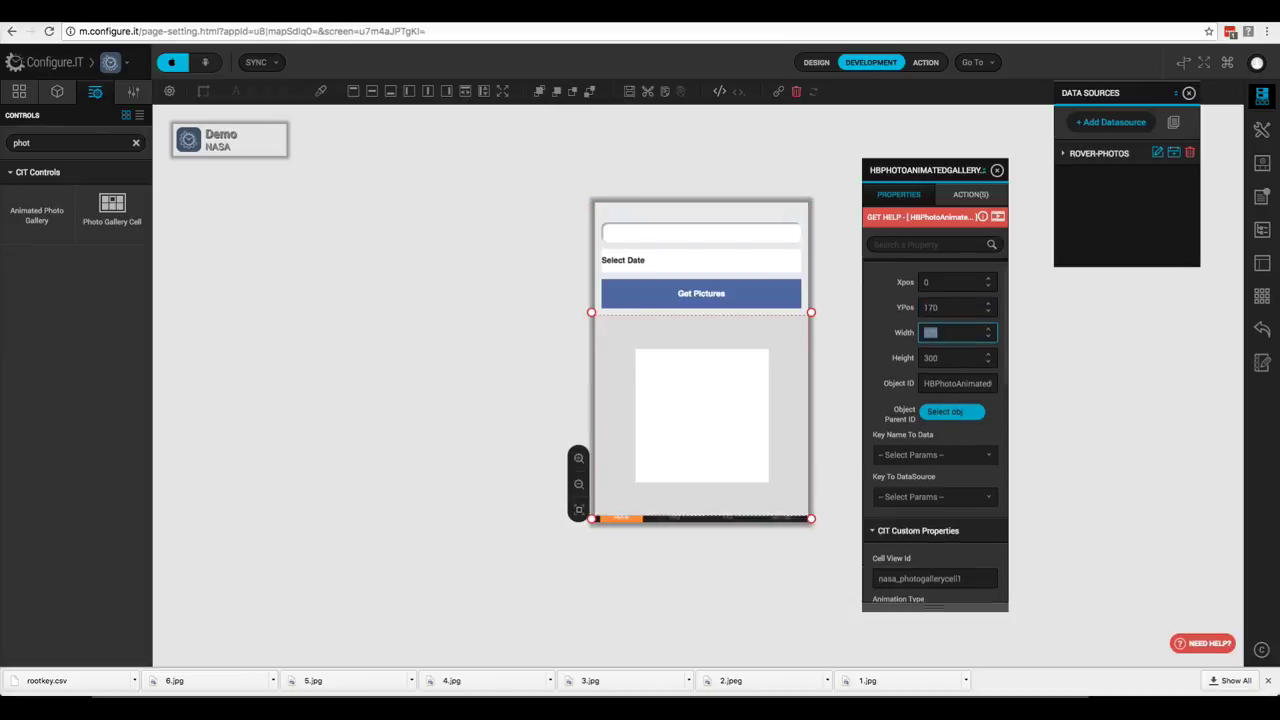
{"action": "type", "text": "200"}
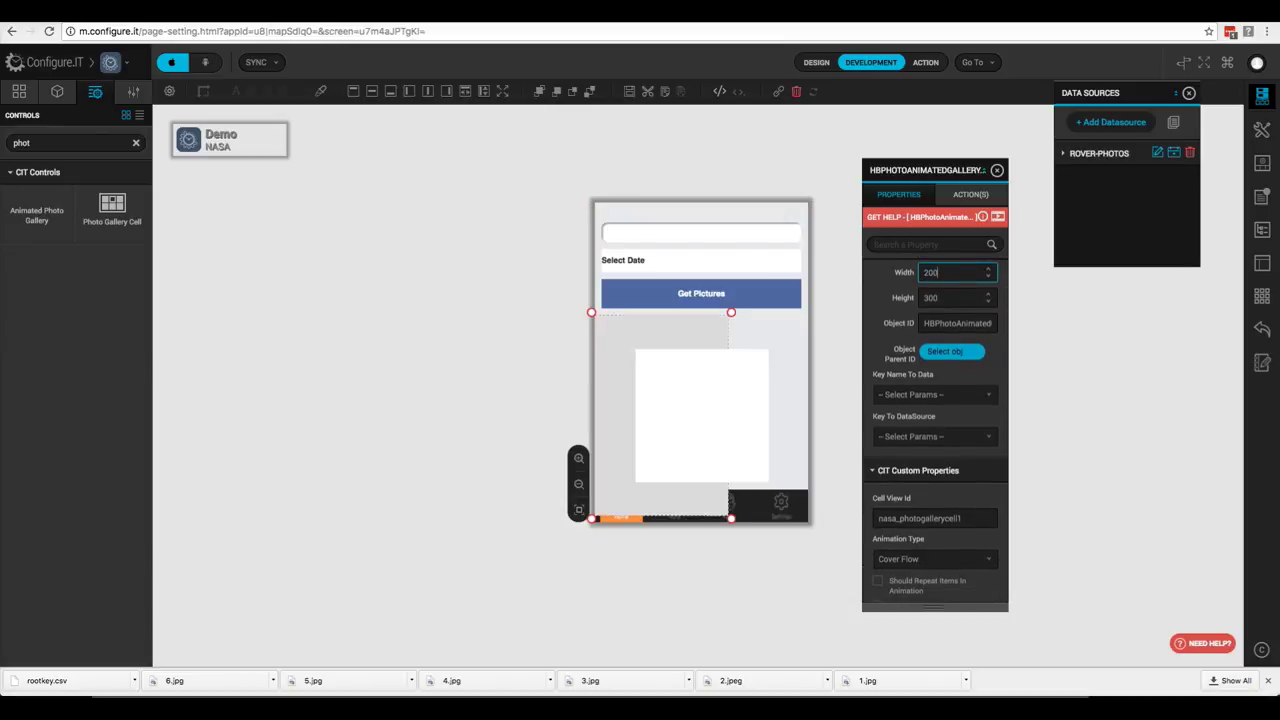
{"action": "key", "text": "Tab"}
{"action": "type", "text": "200"}
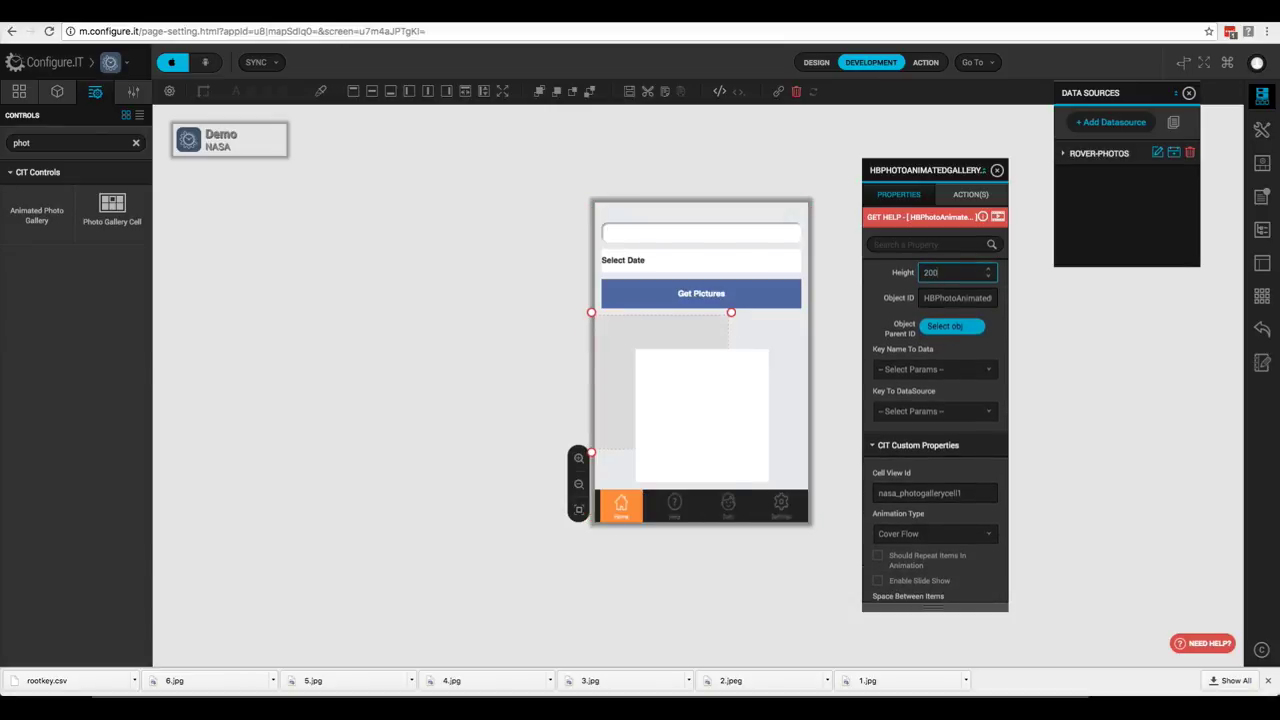
{"action": "left_click", "coordinate": [432, 94]}
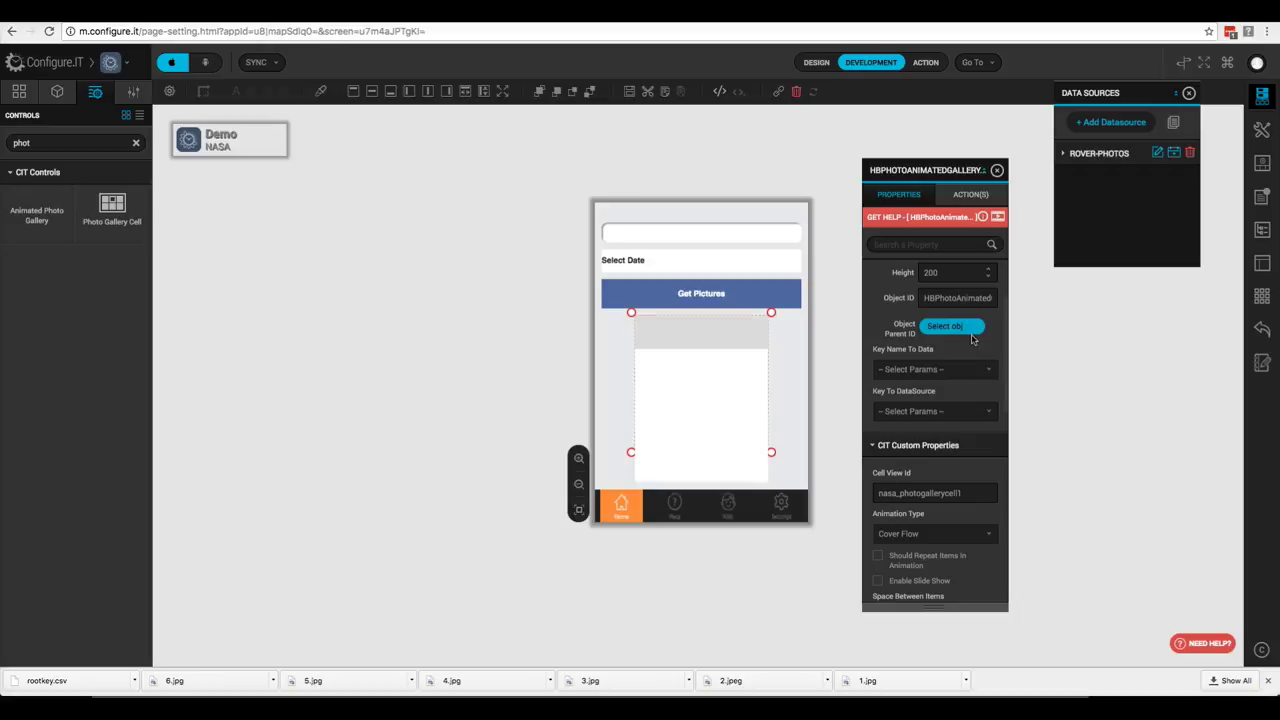
- Make the gallery's left, right, height and bottom resizing flags flexible and save them
{"action": "left_click", "coordinate": [925, 244]}
{"action": "type", "text": "hide"}
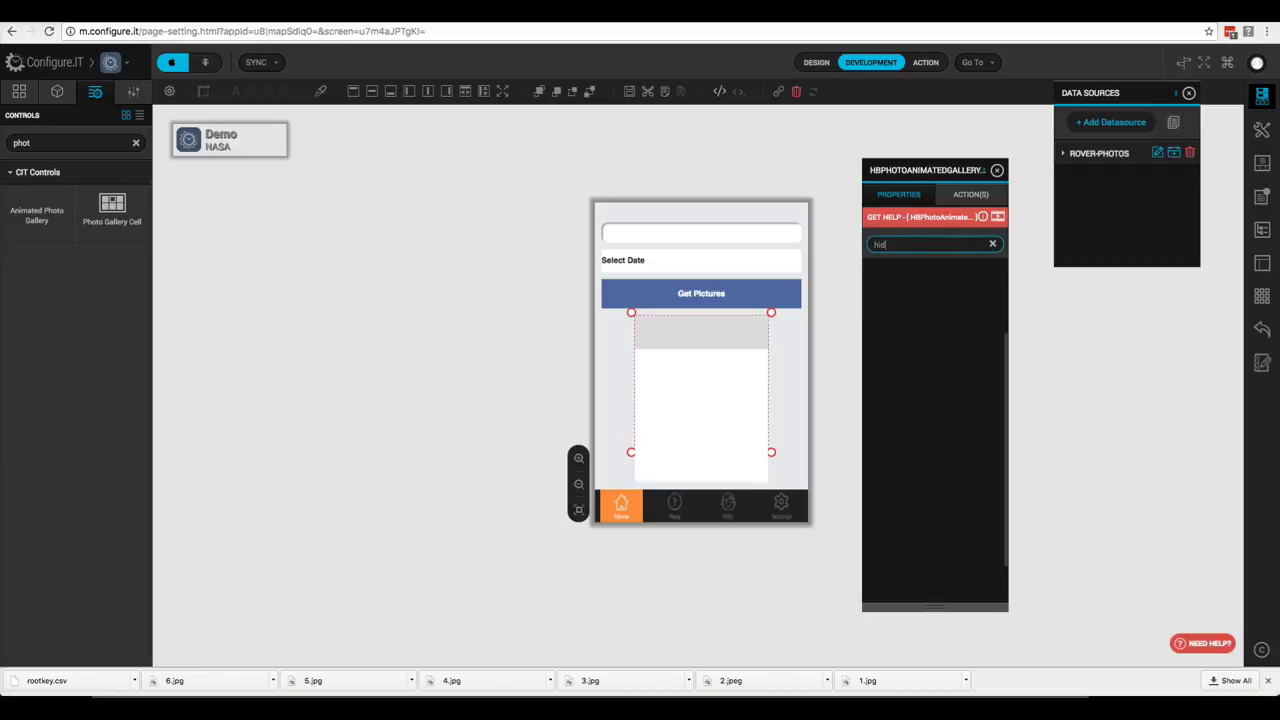
{"action": "left_click", "coordinate": [952, 301]}
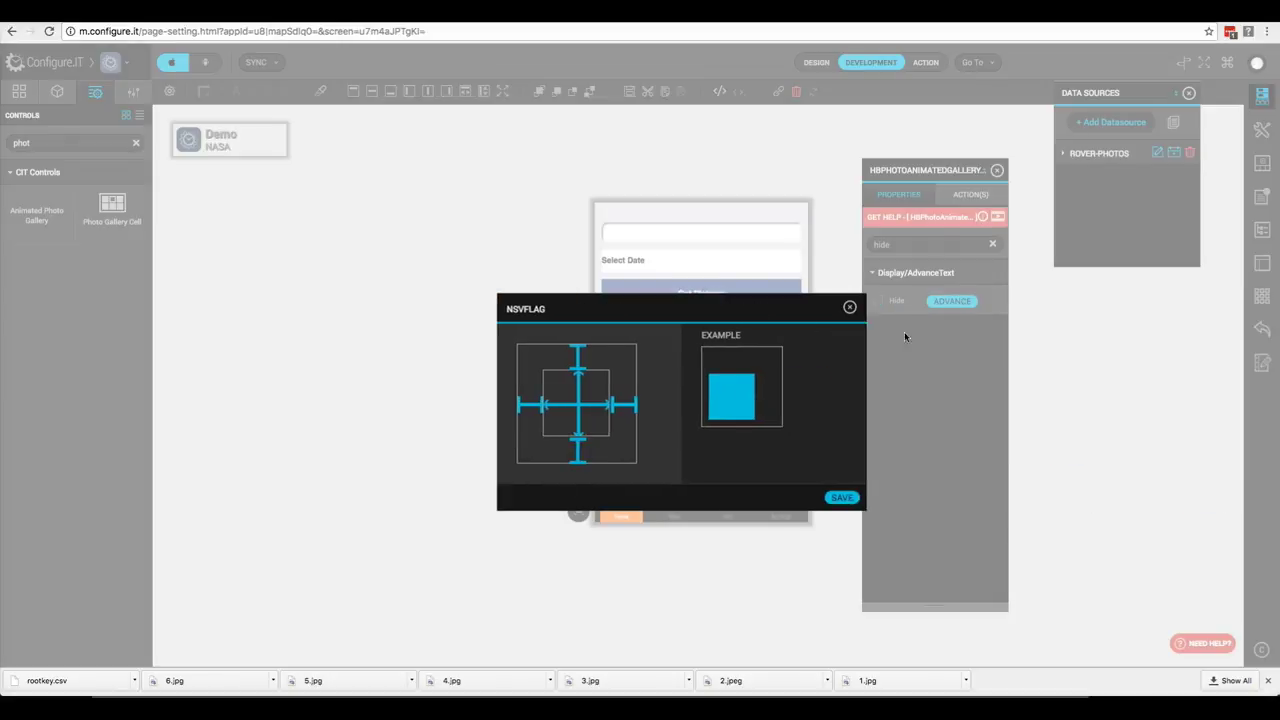
{"action": "left_click", "coordinate": [536, 405]}
{"action": "left_click", "coordinate": [607, 405]}
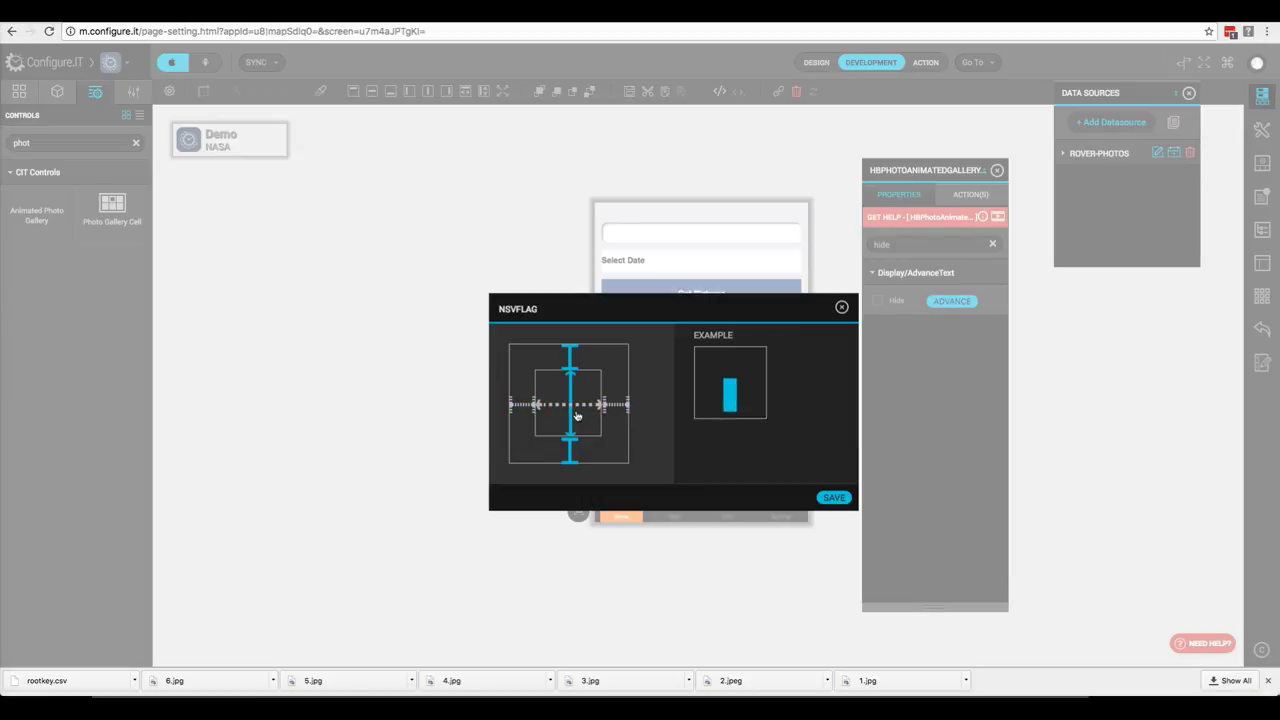
{"action": "left_click", "coordinate": [573, 425]}
{"action": "left_click", "coordinate": [569, 450]}
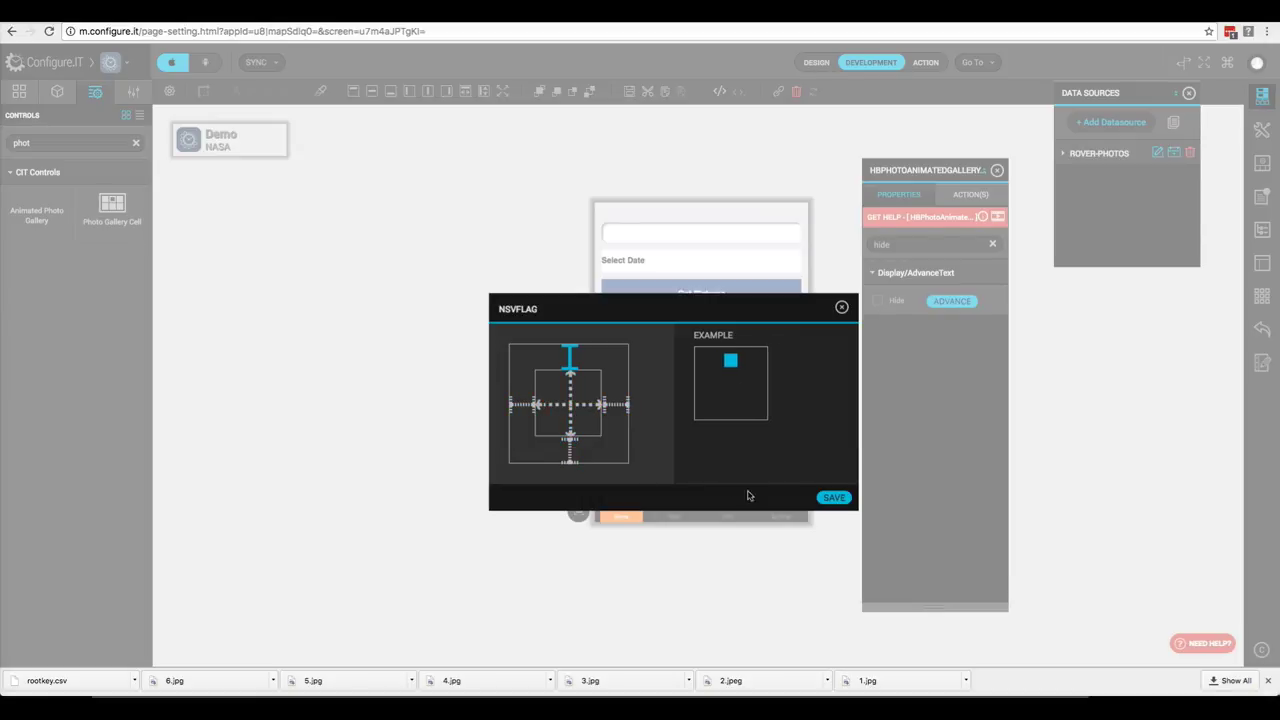
{"action": "left_click", "coordinate": [835, 499]}
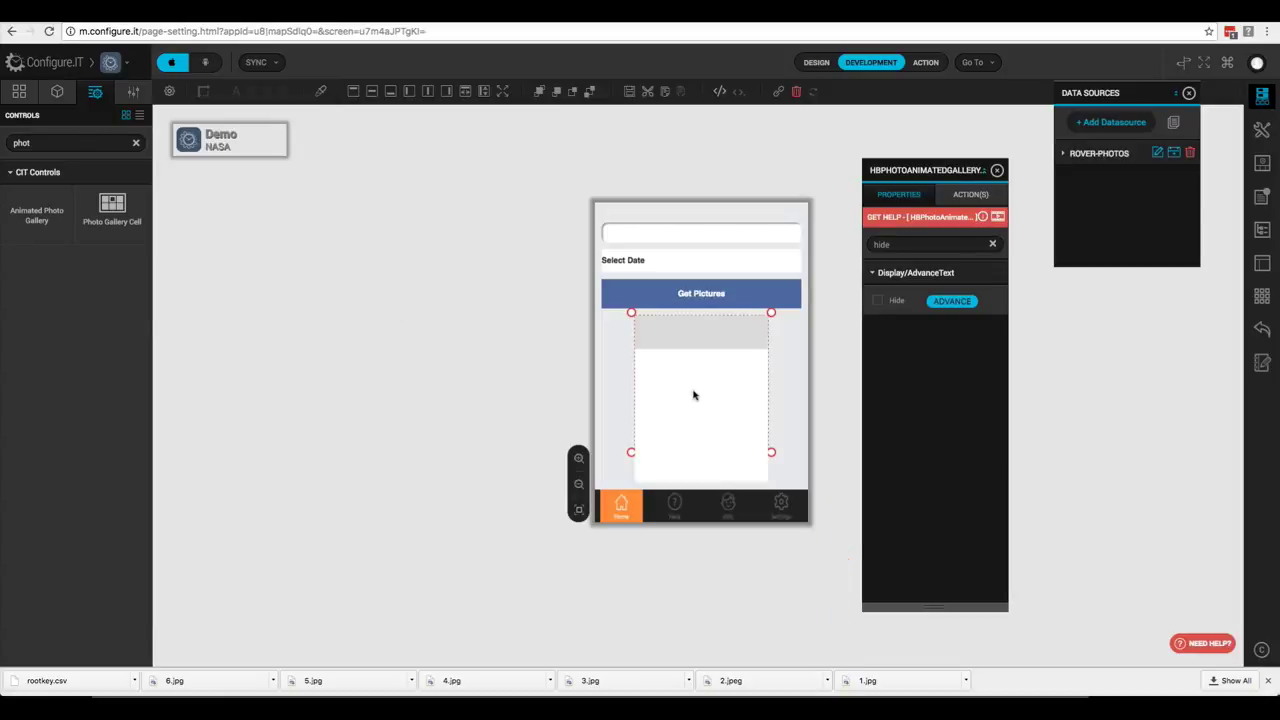
- Add a Photo Gallery Cell inside the gallery with YPos 0
{"action": "left_click_drag", "start_coordinate": [112, 207], "coordinate": [660, 385]}
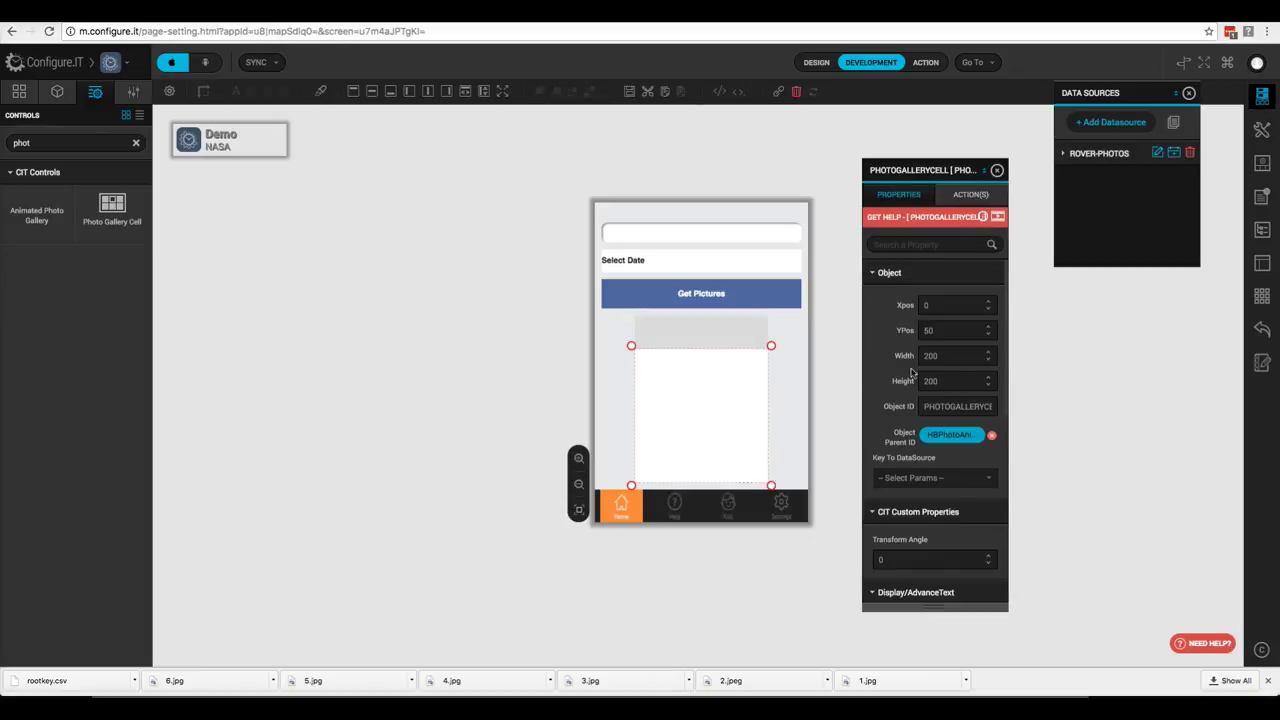
{"action": "double_click", "coordinate": [940, 330]}
{"action": "scroll", "coordinate": [941, 336], "scroll_direction": "down", "scroll_amount": 1}
{"action": "type", "text": "0"}
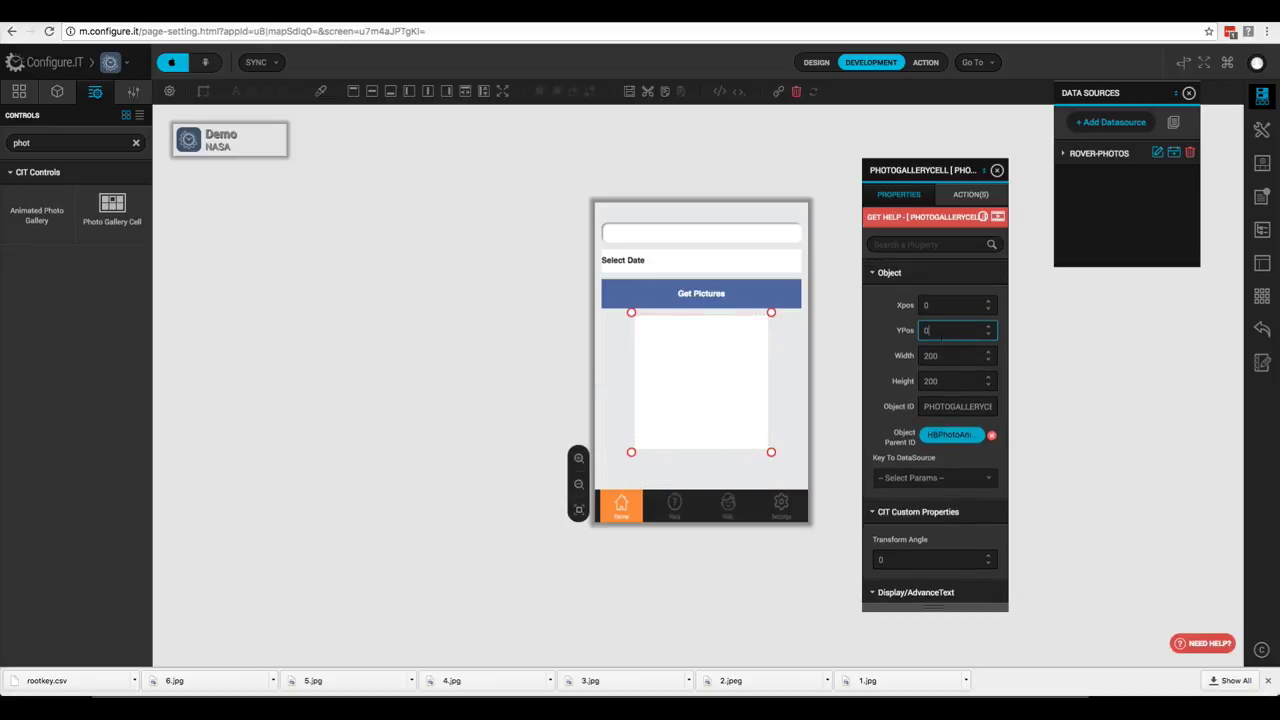
- Save the cell's NSVFLAG resizing flags from its 'hid' property search
{"action": "left_click", "coordinate": [910, 245]}
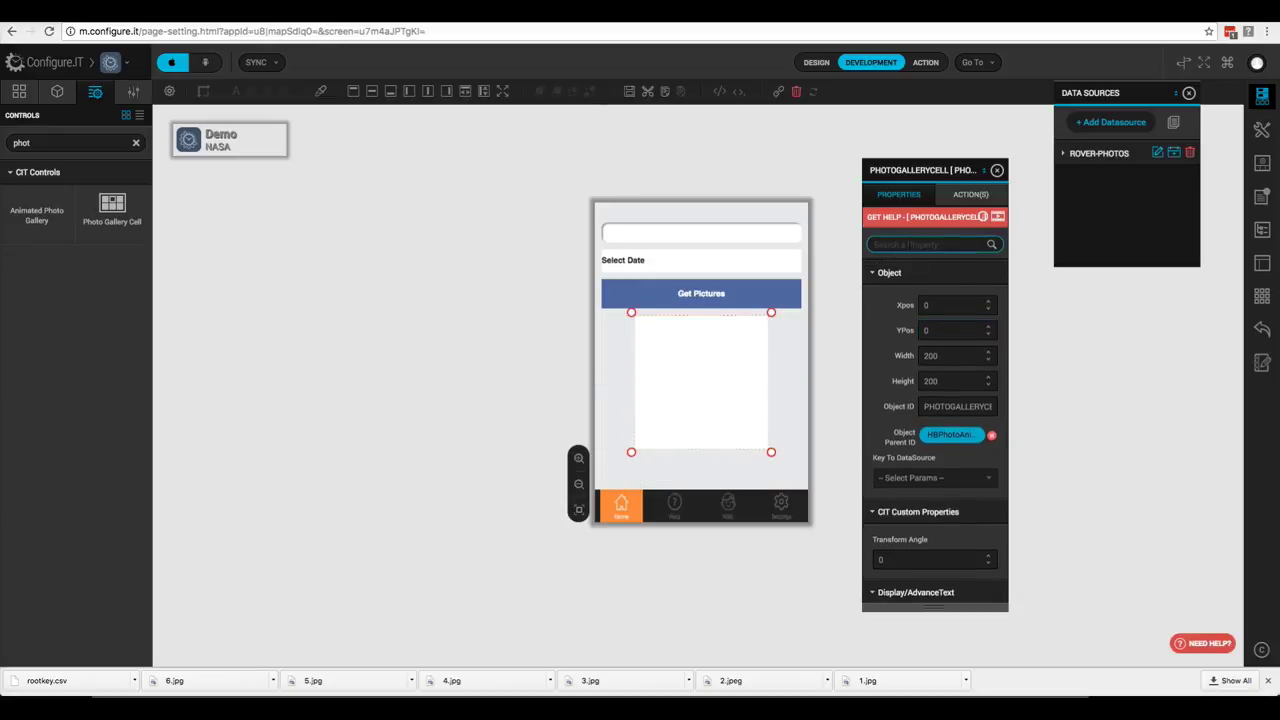
{"action": "type", "text": "hid"}
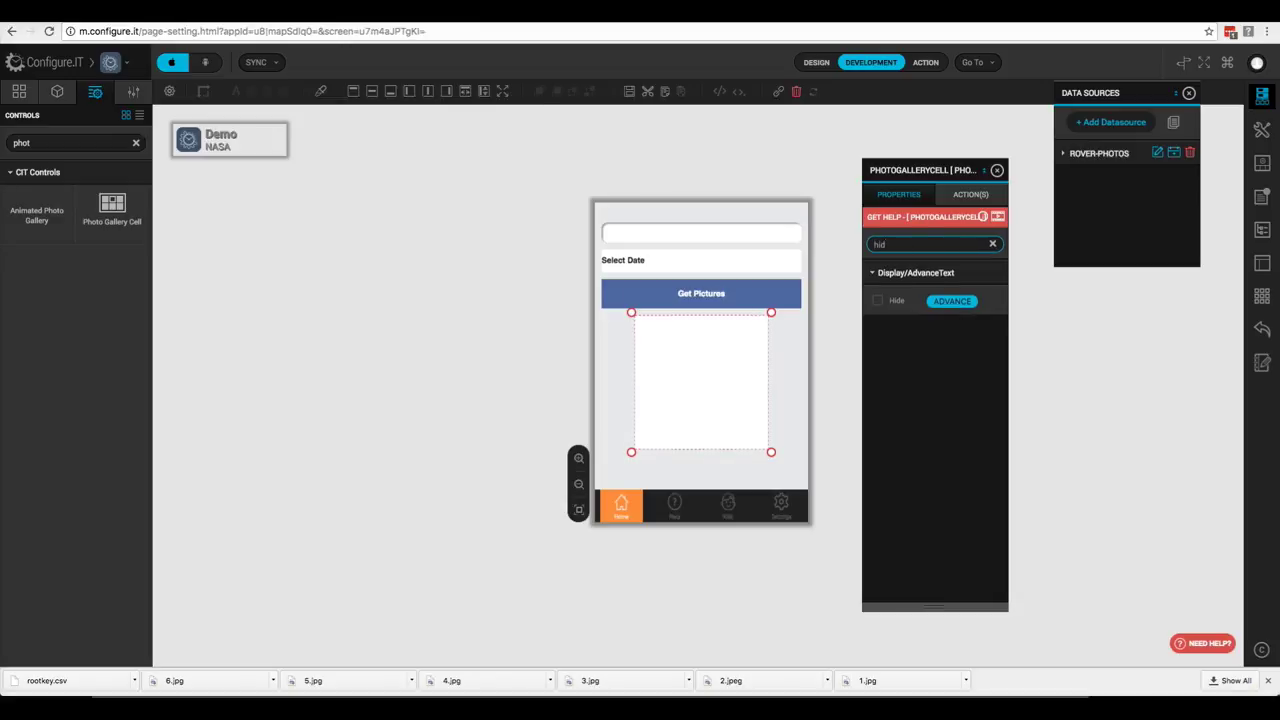
{"action": "left_click", "coordinate": [958, 301]}
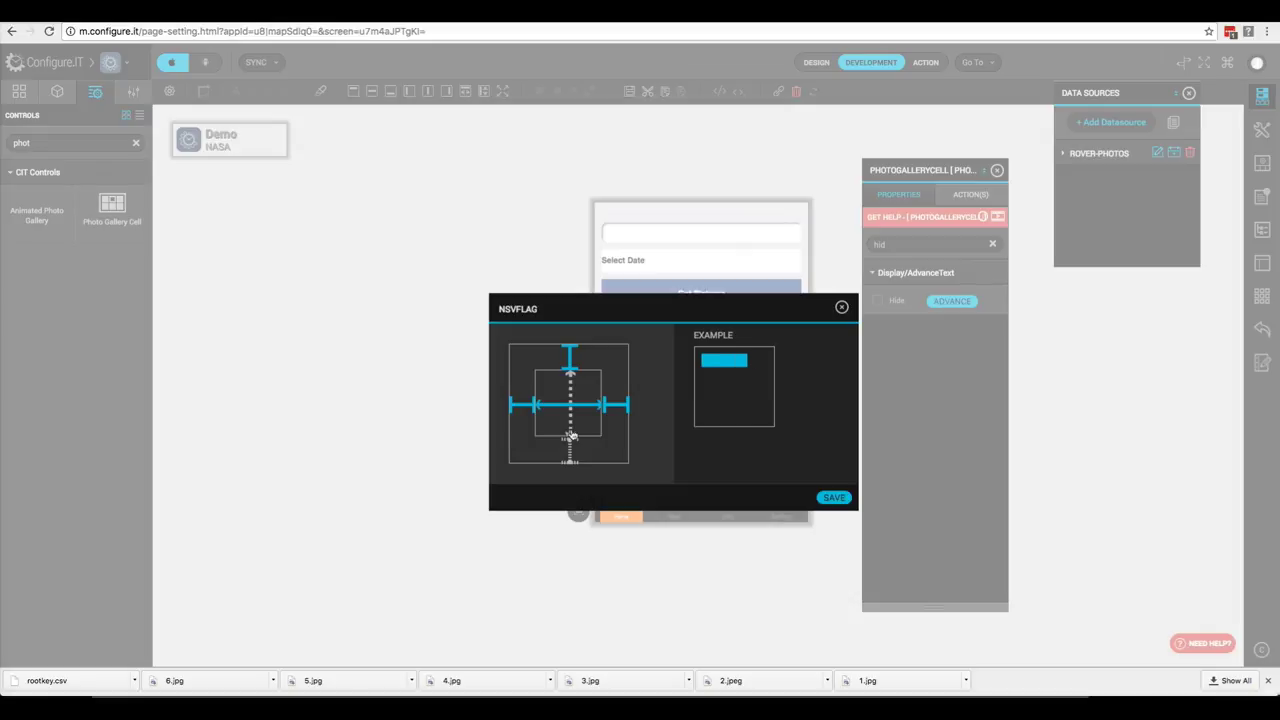
{"action": "left_click", "coordinate": [834, 497]}
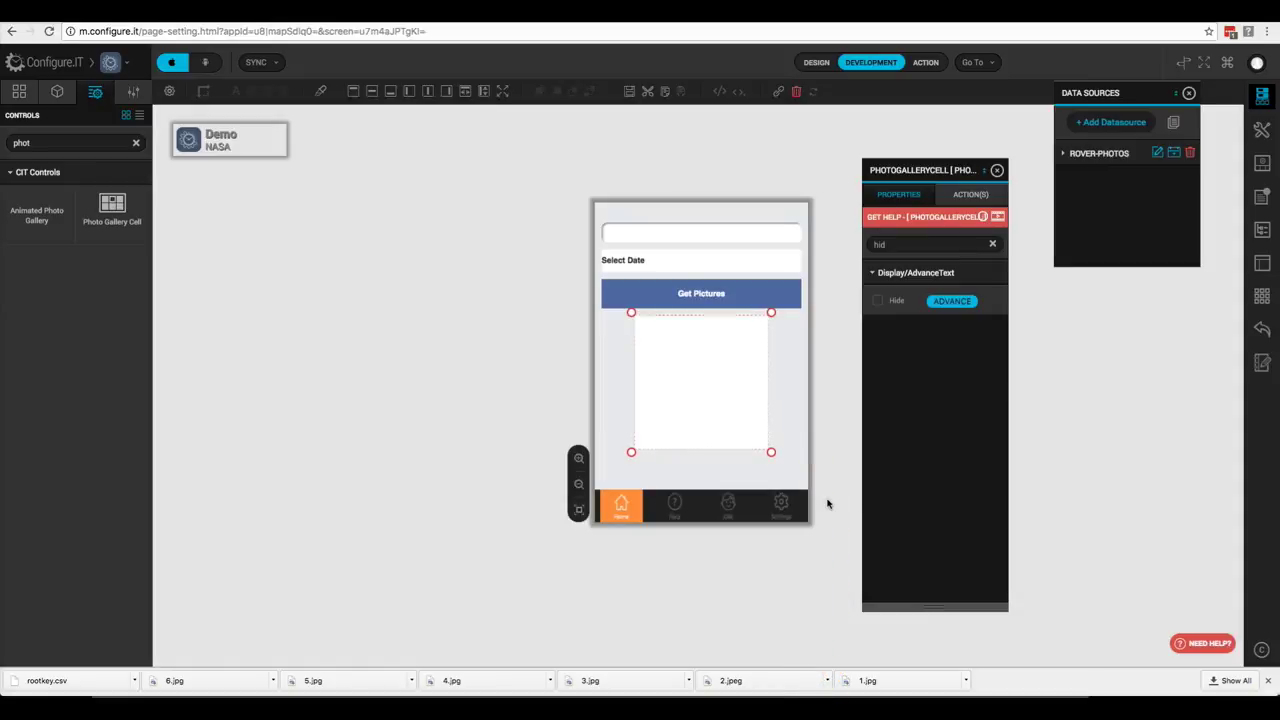
{"action": "left_click", "coordinate": [75, 143]}
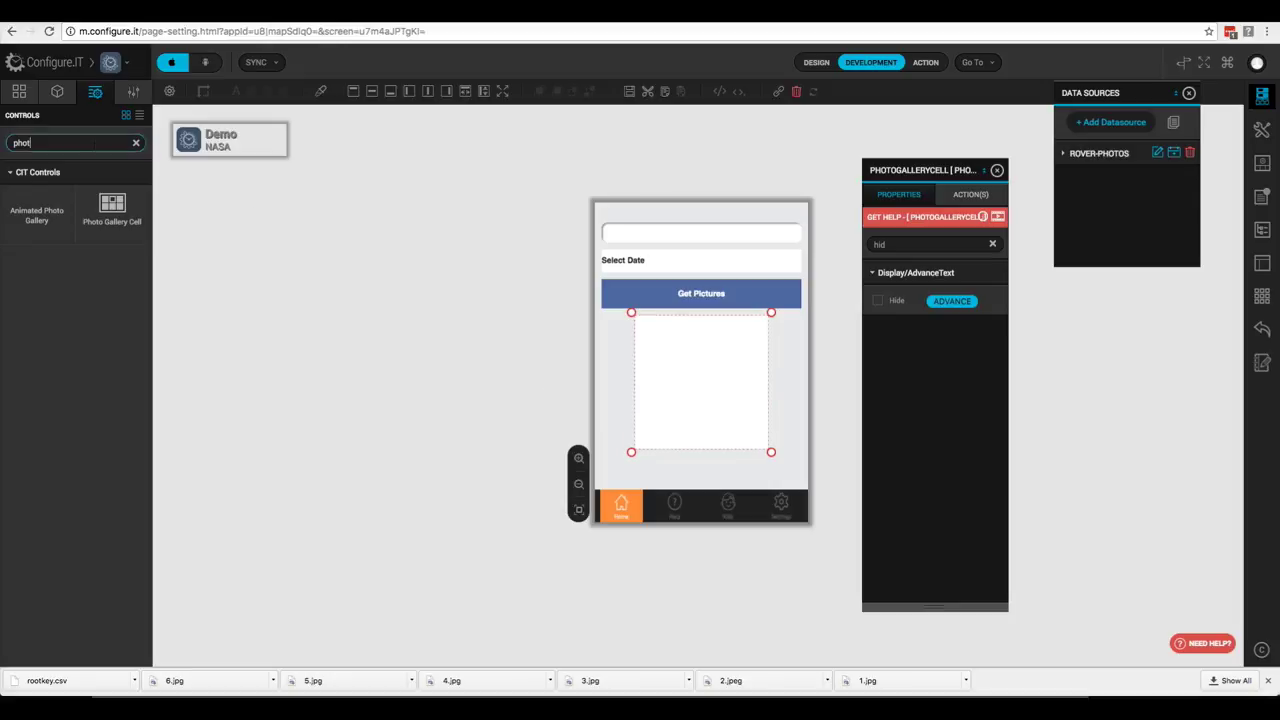
- Add a full-screen Image View inside the photo cell and save its resizing flags
{"action": "type", "text": "image"}
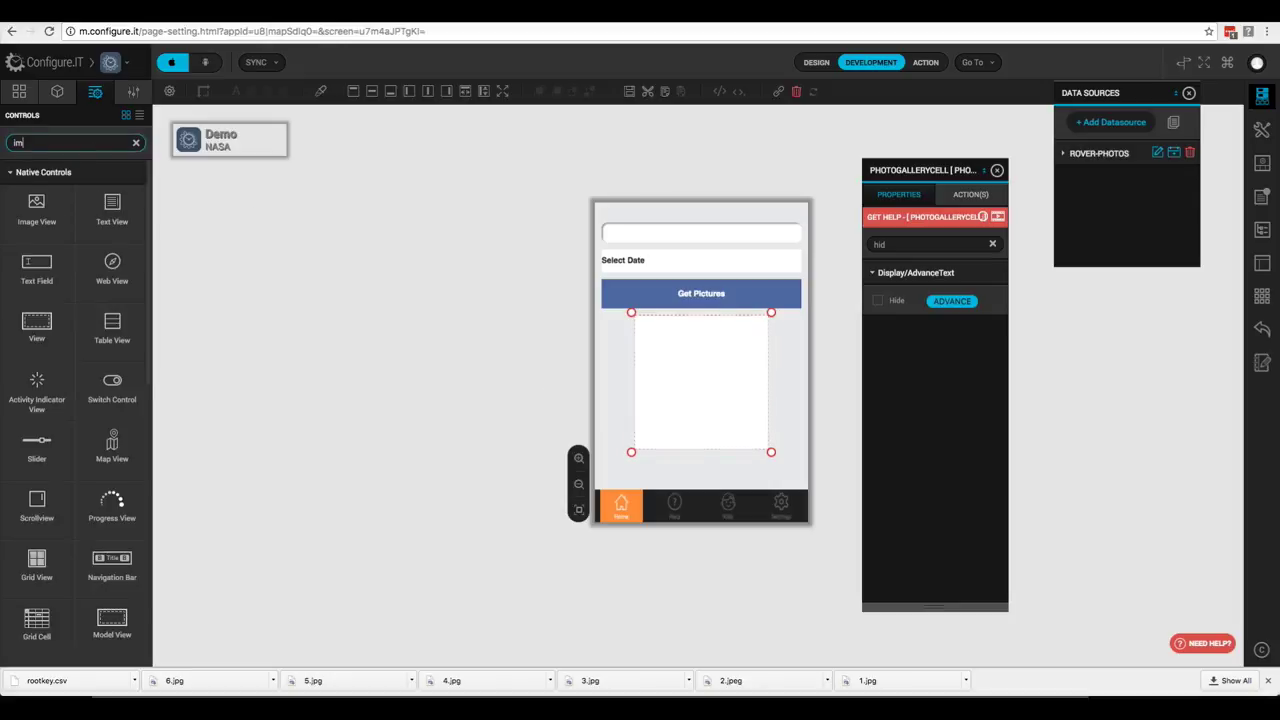
{"action": "left_click_drag", "start_coordinate": [36, 208], "coordinate": [712, 381]}
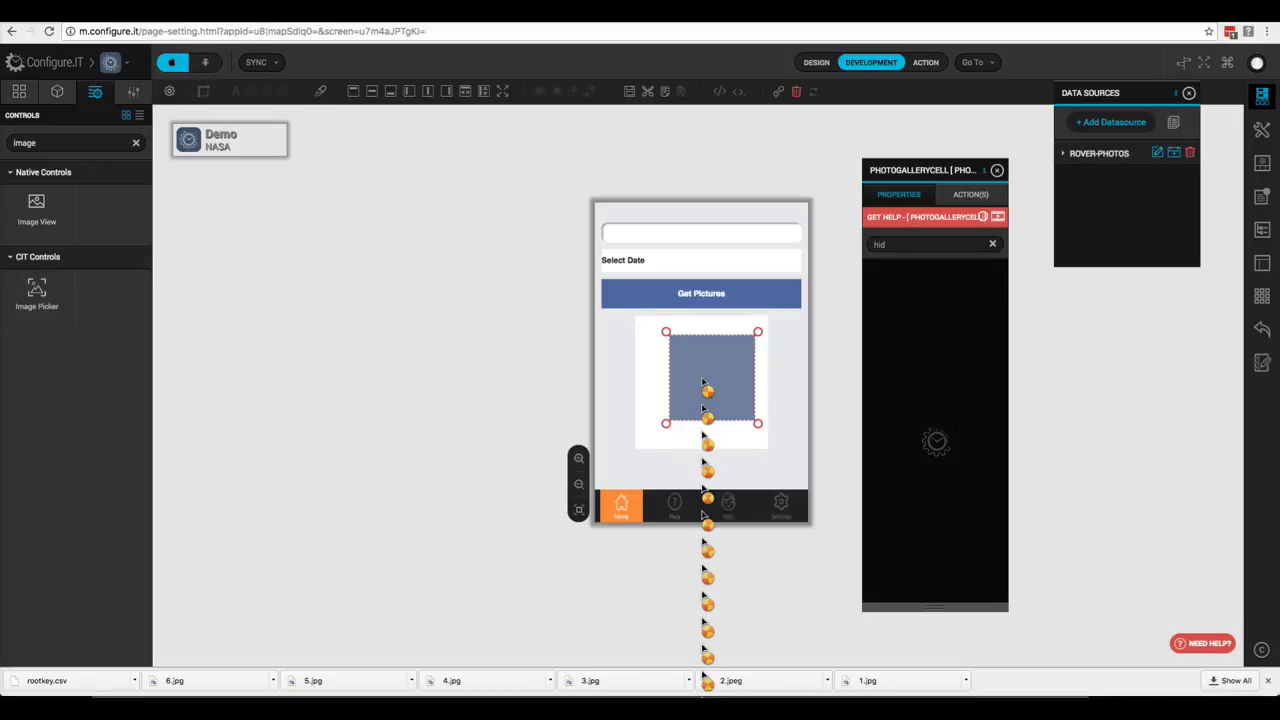
{"action": "left_click", "coordinate": [503, 93]}
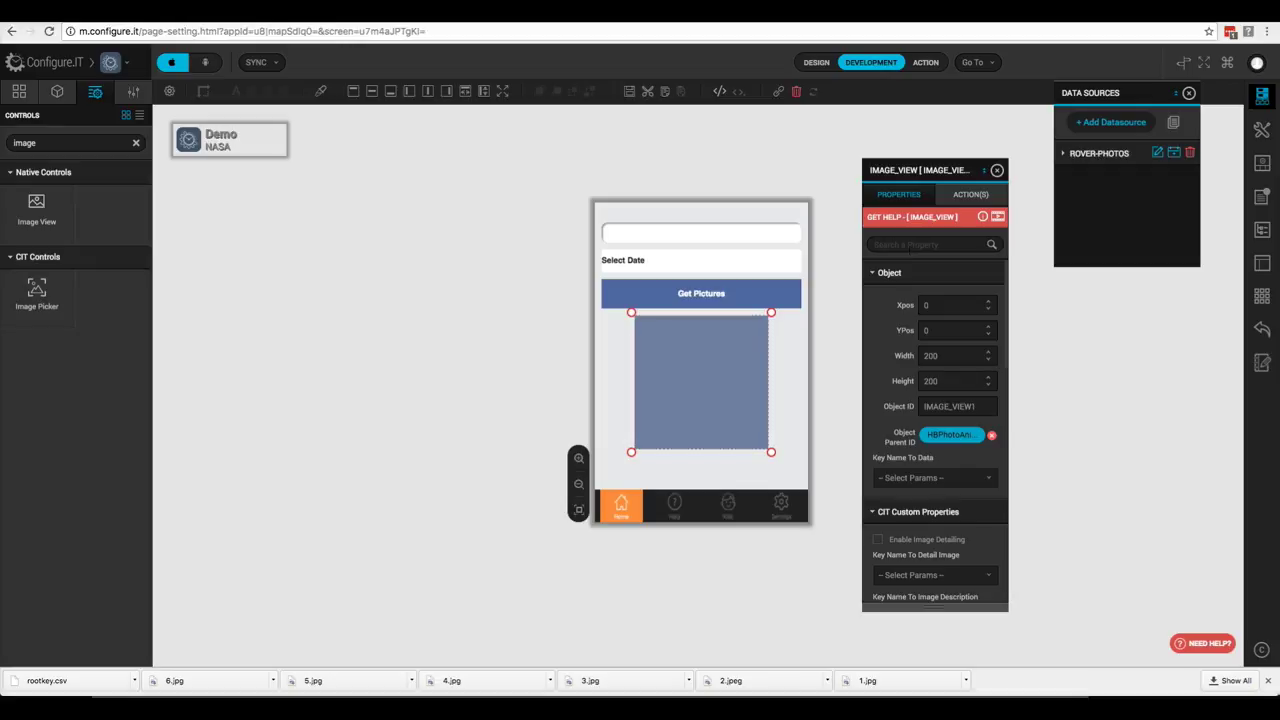
{"action": "type", "text": "hide"}
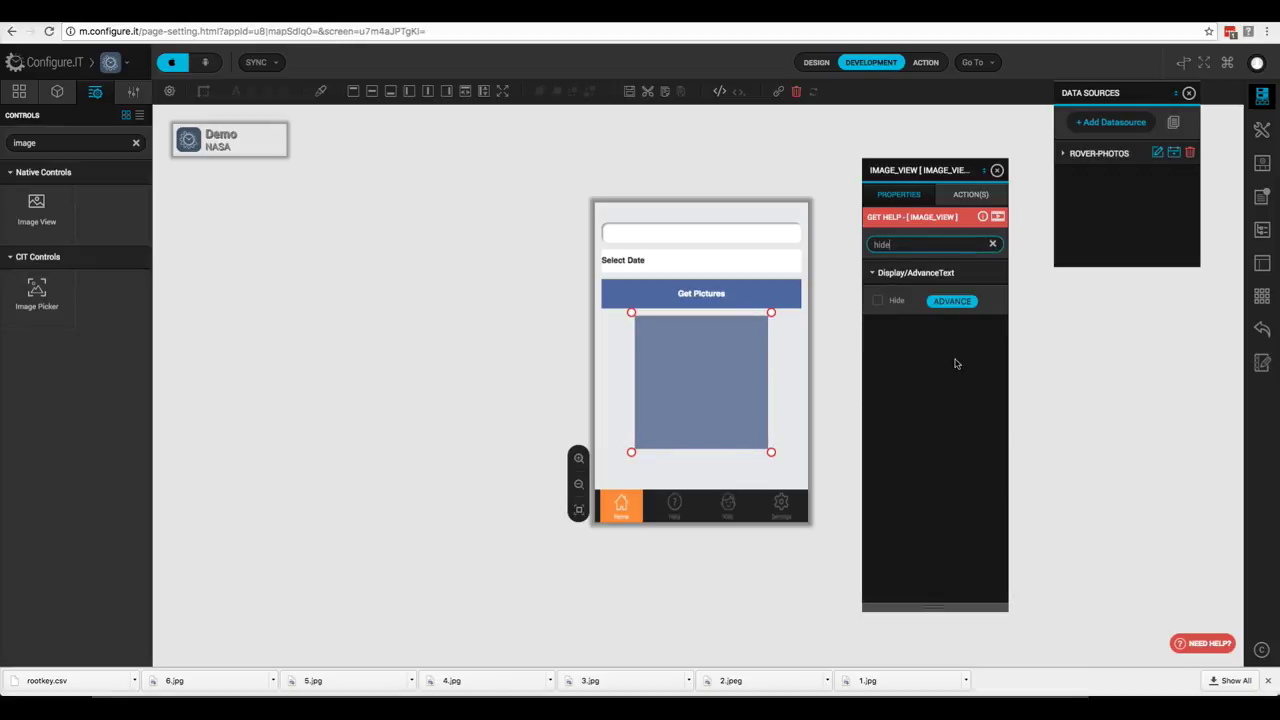
{"action": "left_click", "coordinate": [951, 302]}
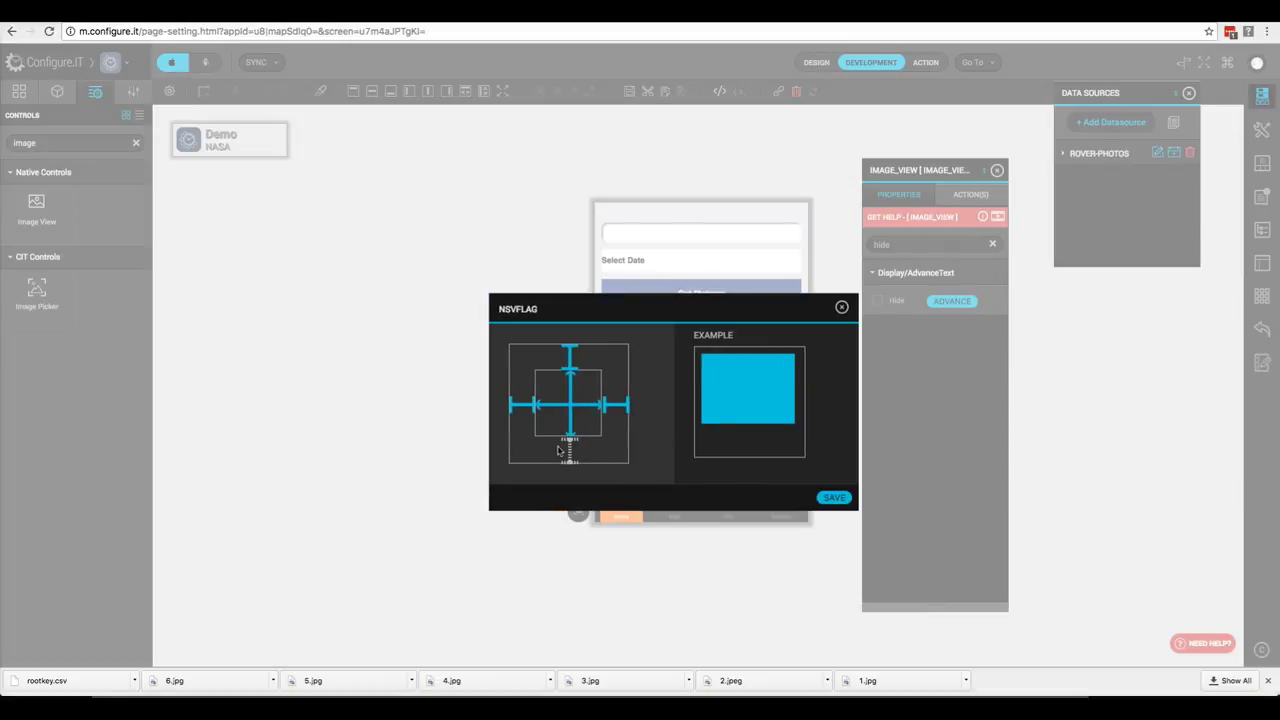
{"action": "left_click", "coordinate": [834, 497]}
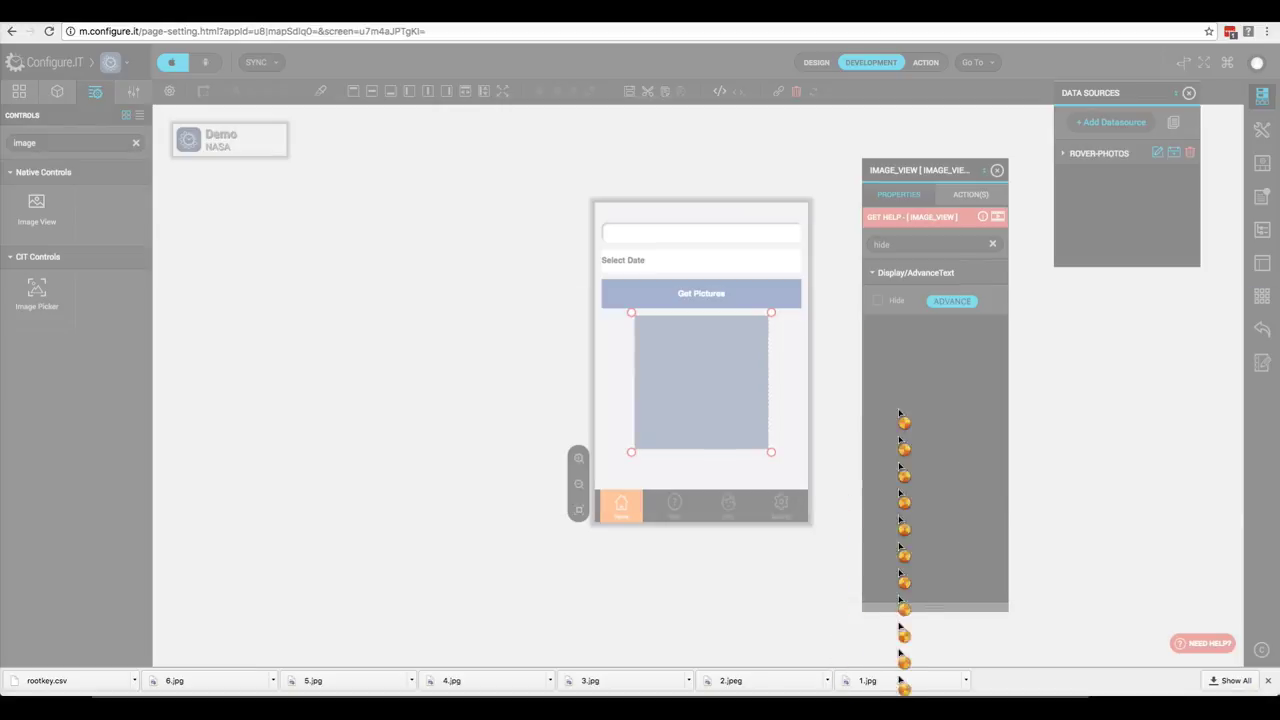
- Bind the image view's Key Name To Data to the rp_img_src_1 field
{"action": "left_click", "coordinate": [992, 244]}
{"action": "scroll", "coordinate": [937, 460], "scroll_direction": "down", "scroll_amount": 1}
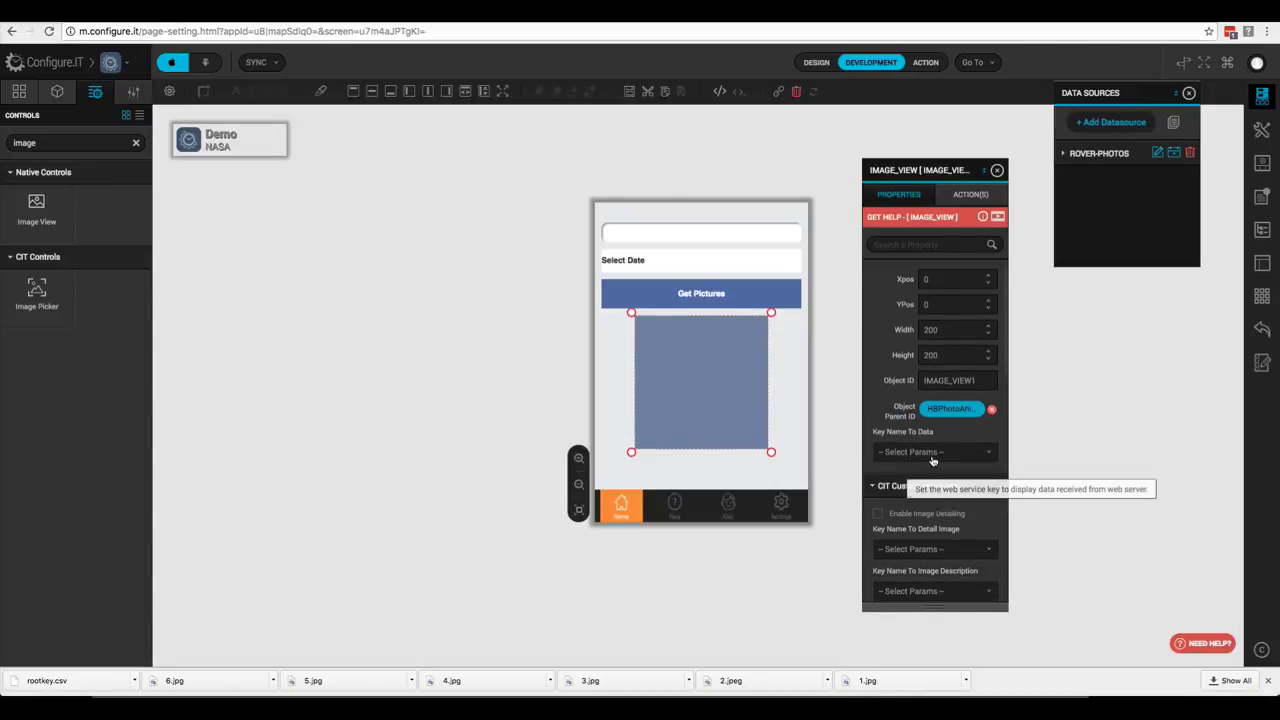
{"action": "left_click", "coordinate": [937, 455]}
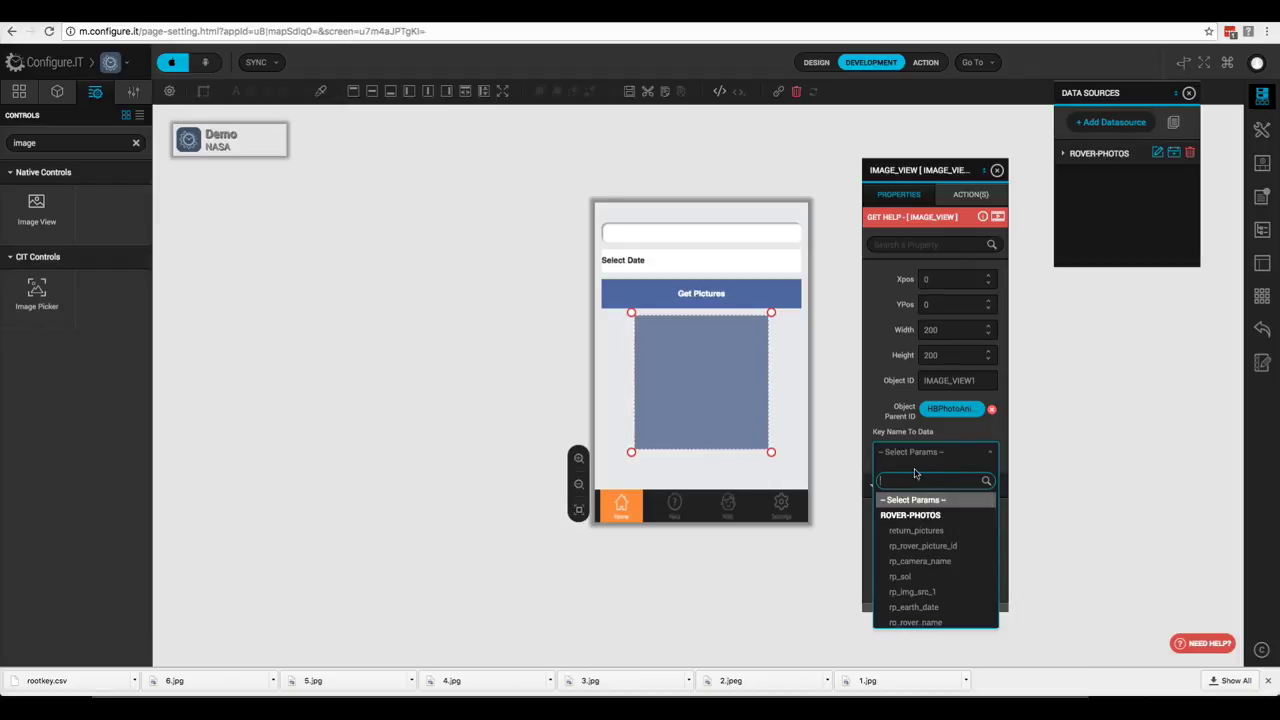
{"action": "left_click", "coordinate": [922, 595]}
{"action": "scroll", "coordinate": [924, 590], "scroll_direction": "down", "scroll_amount": 5}
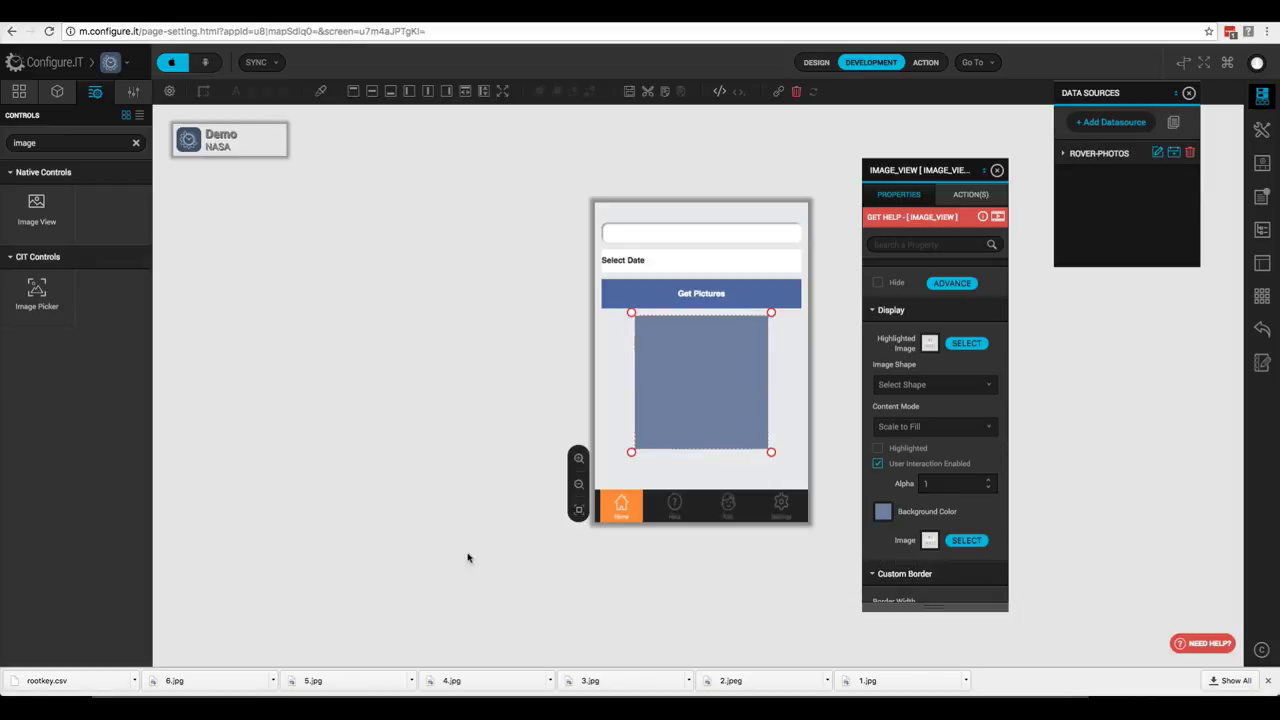
{"action": "left_click", "coordinate": [57, 91]}
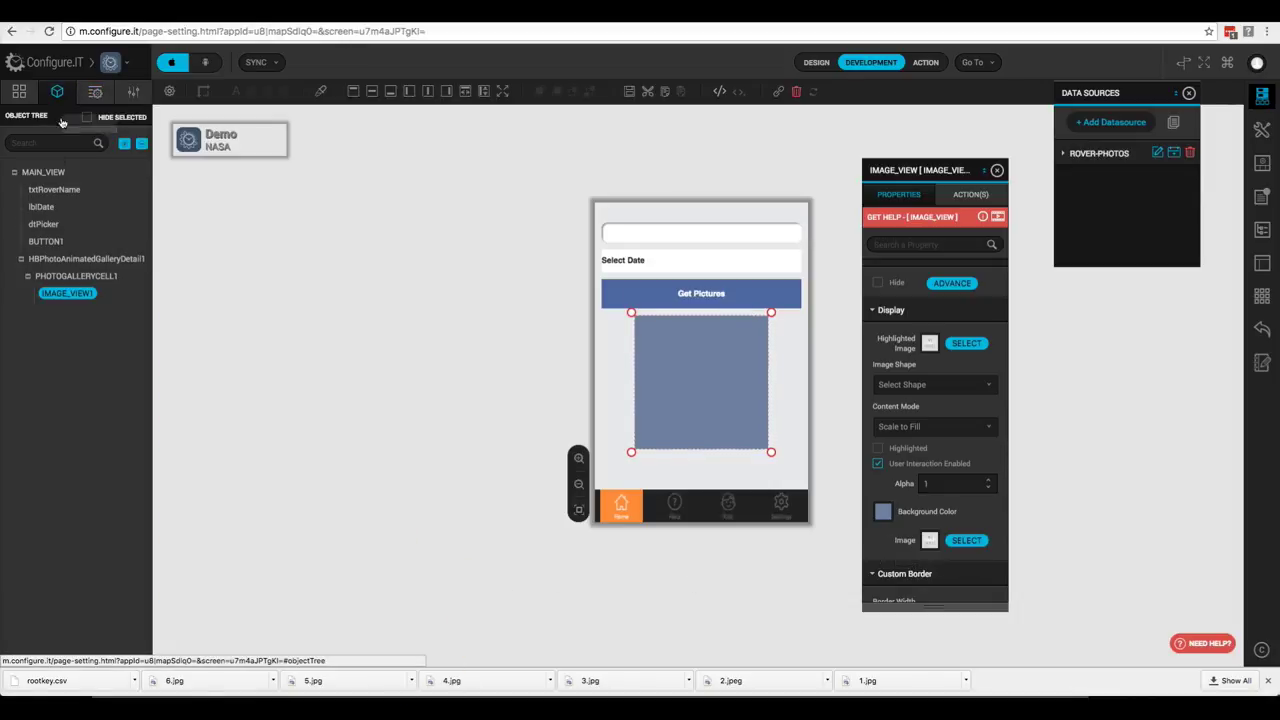
- Add a Load action on HBPhotoAnimatedGalleryDetail1 that triggers the ROVER-PHOTOS data source
{"action": "left_click", "coordinate": [105, 260]}
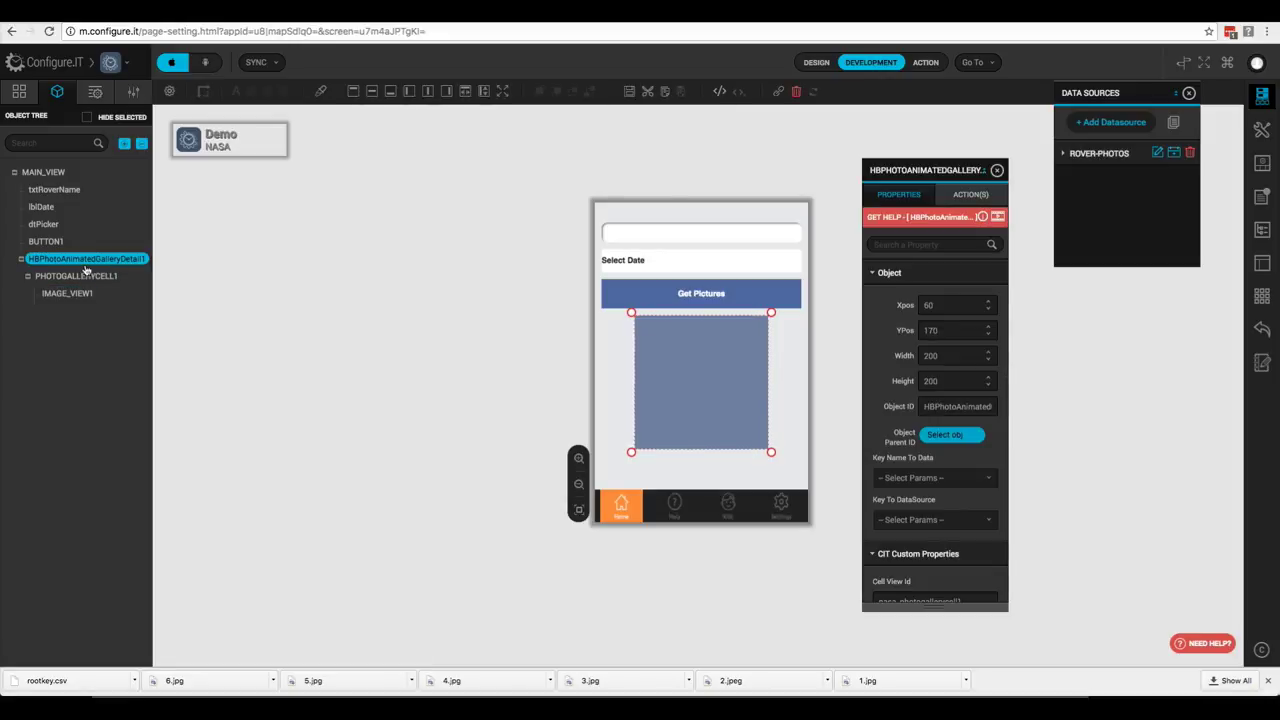
{"action": "left_click", "coordinate": [962, 196]}
{"action": "left_click", "coordinate": [900, 297]}
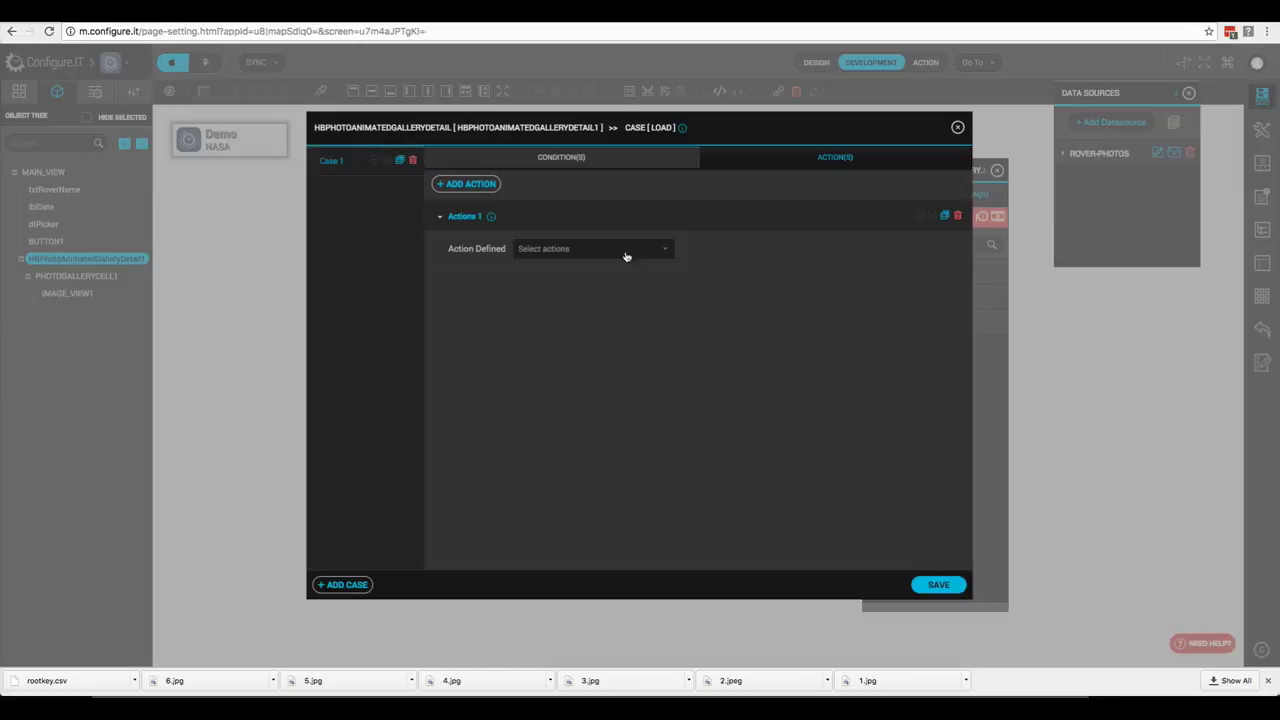
{"action": "left_click", "coordinate": [561, 250]}
{"action": "left_click", "coordinate": [566, 308]}
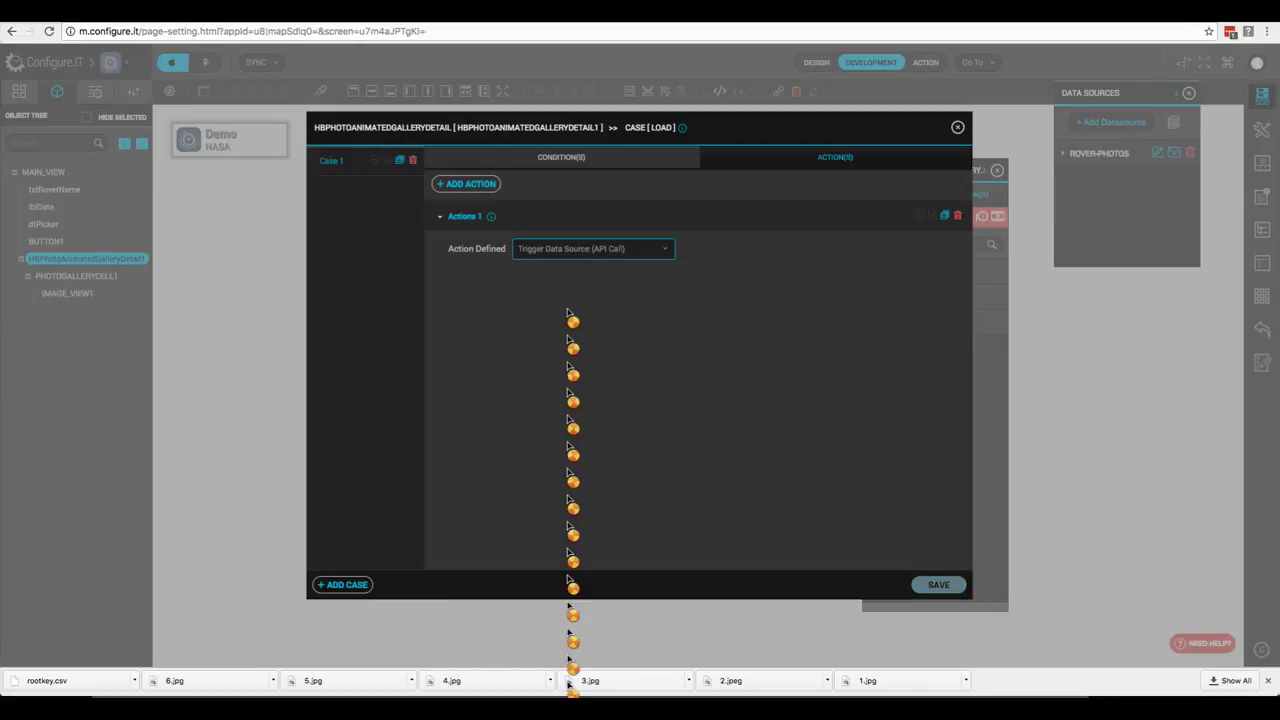
{"action": "left_click", "coordinate": [500, 323]}
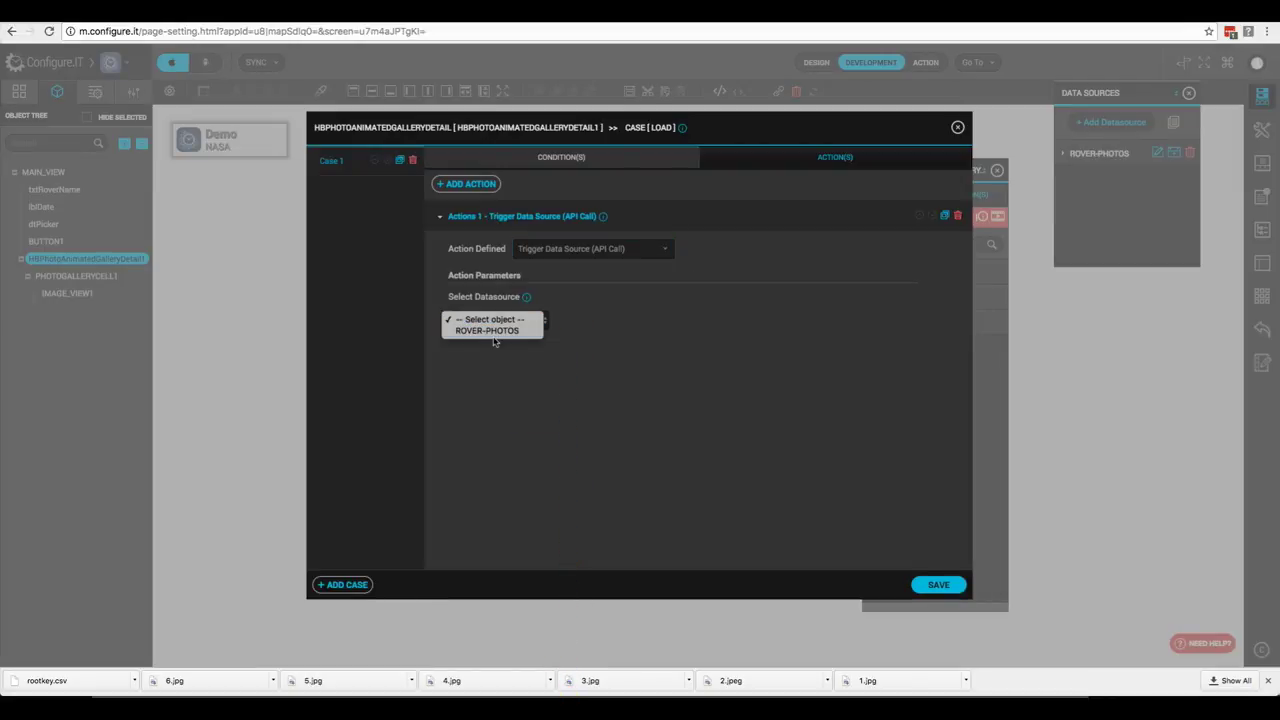
{"action": "left_click", "coordinate": [497, 332]}
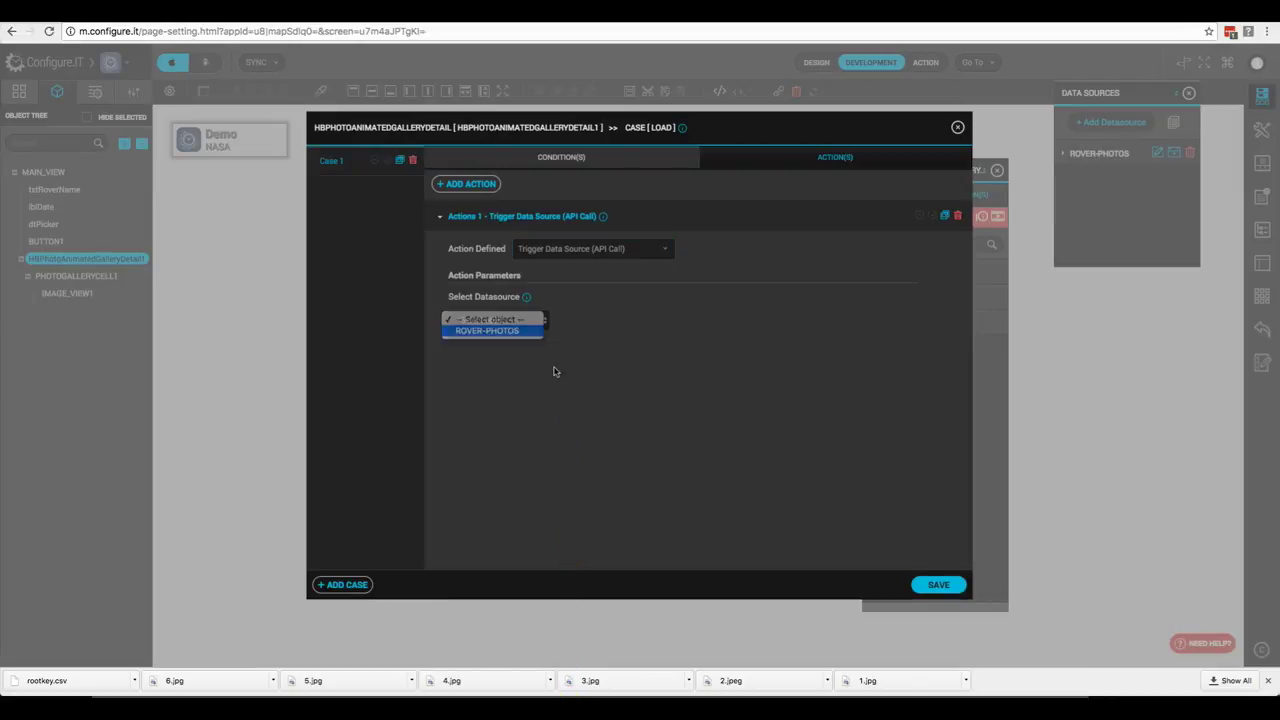
{"action": "left_click", "coordinate": [936, 588]}
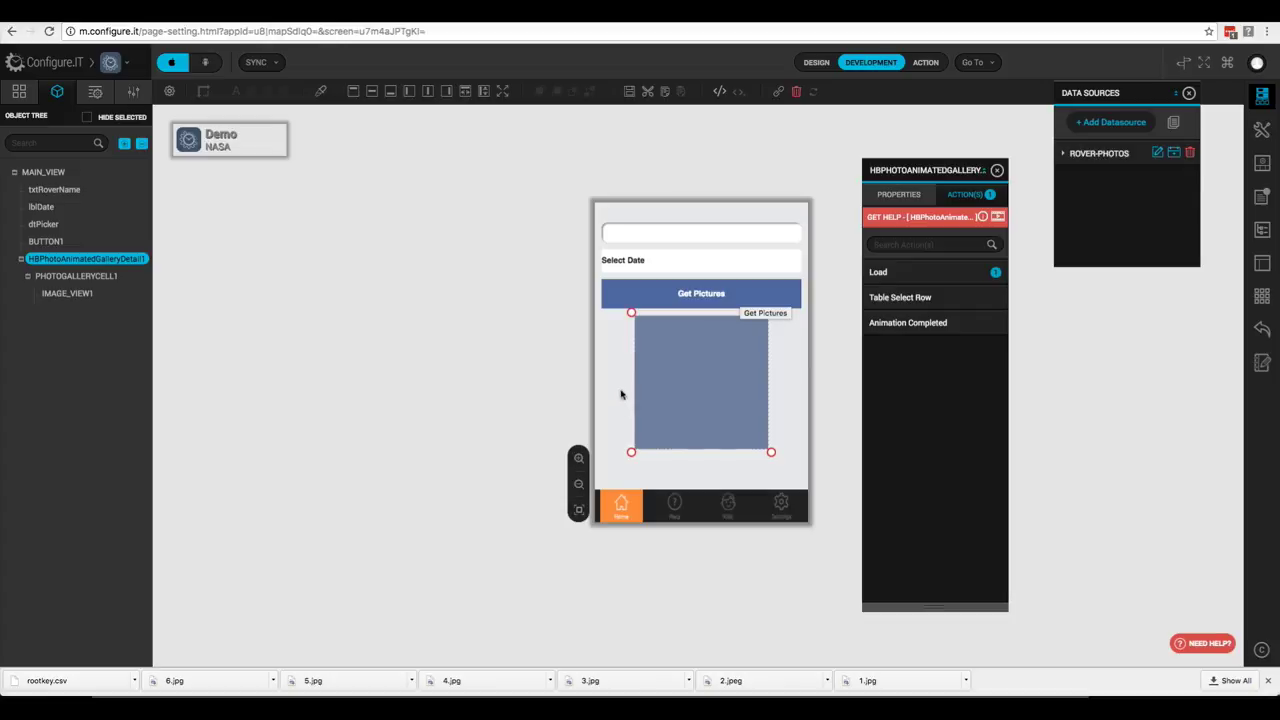
- Give Get Pictures a Click action changing HBPhotoAnimatedGalleryDetail1's property to Reload View
{"action": "left_click", "coordinate": [727, 296]}
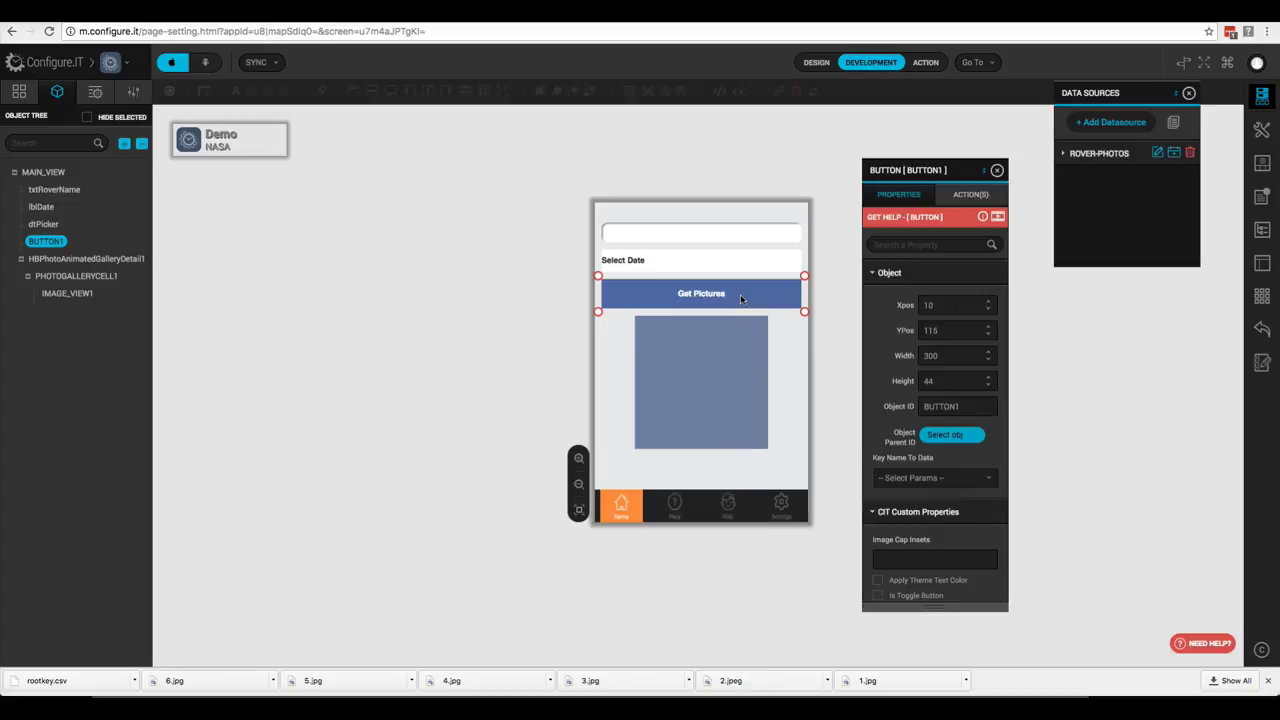
{"action": "left_click", "coordinate": [966, 194]}
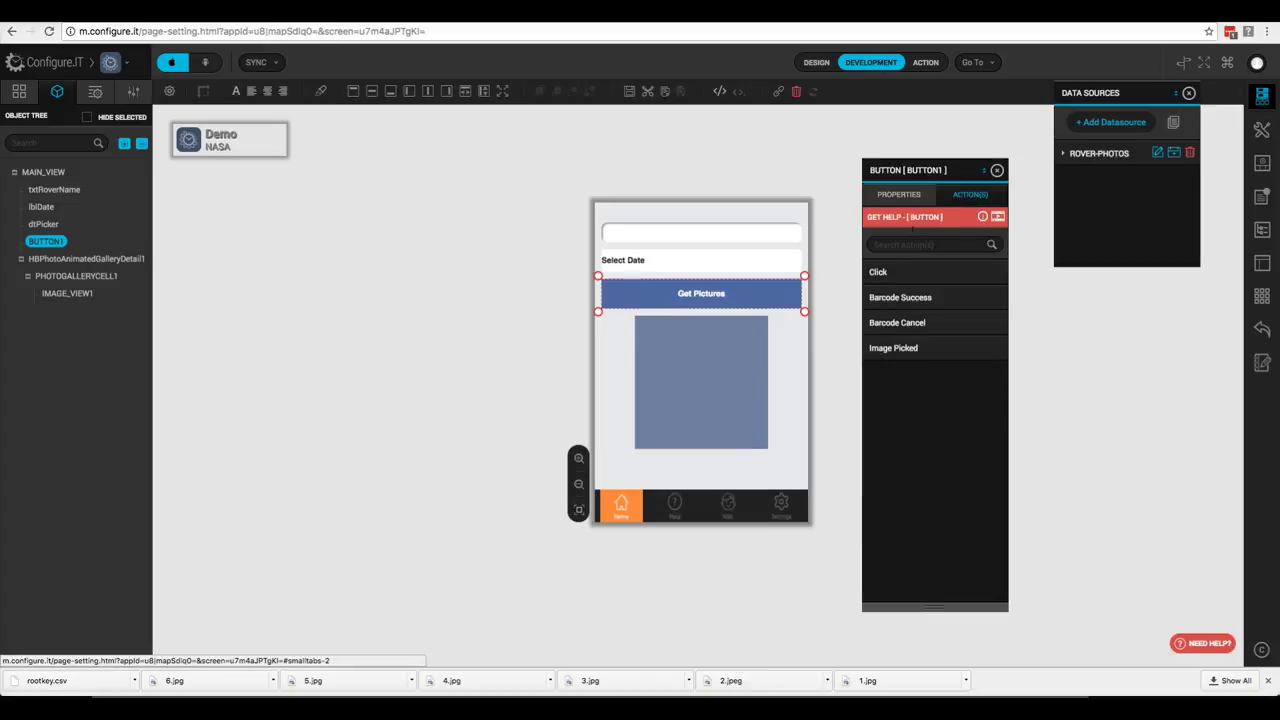
{"action": "left_click", "coordinate": [895, 274]}
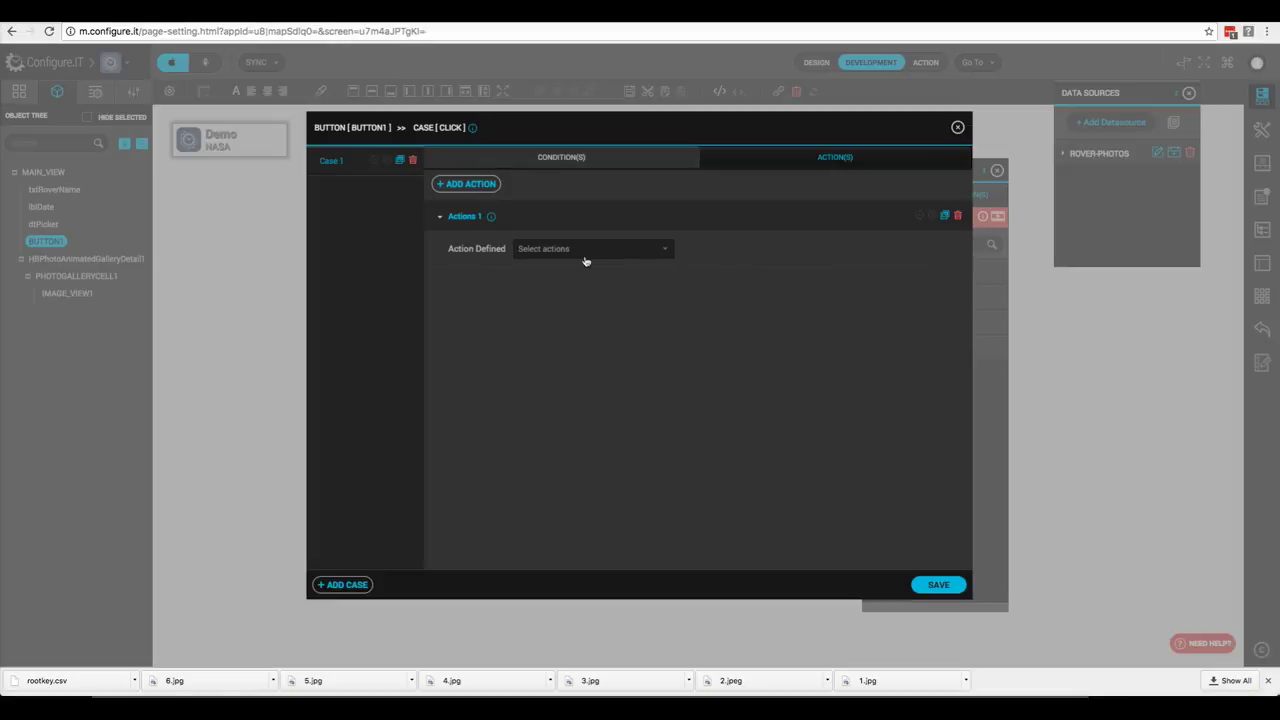
{"action": "left_click", "coordinate": [581, 255]}
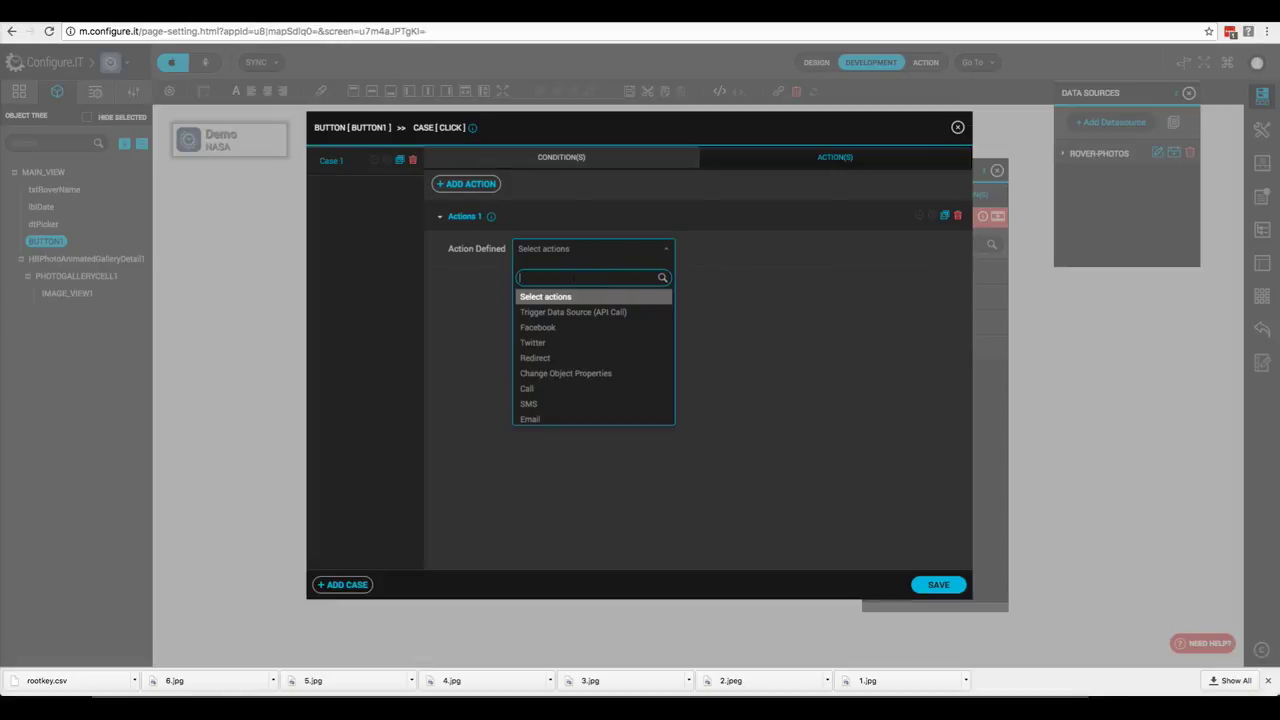
{"action": "left_click", "coordinate": [575, 373]}
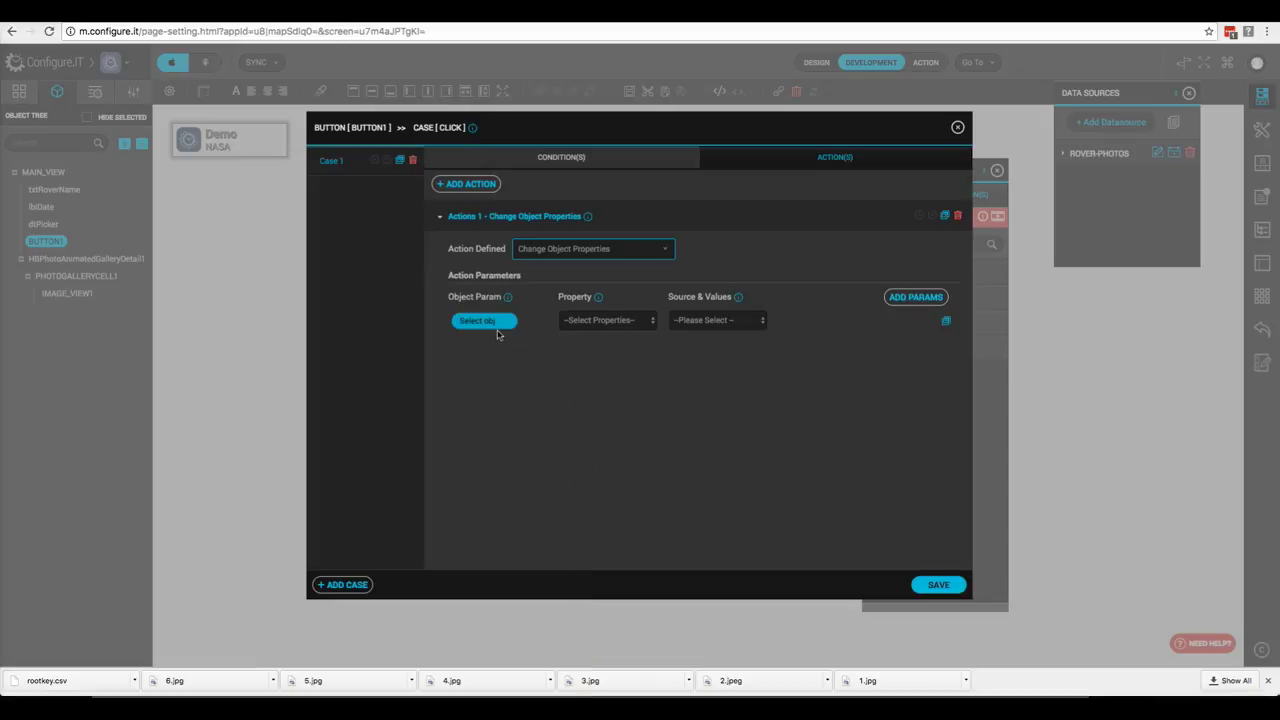
{"action": "left_click", "coordinate": [486, 322]}
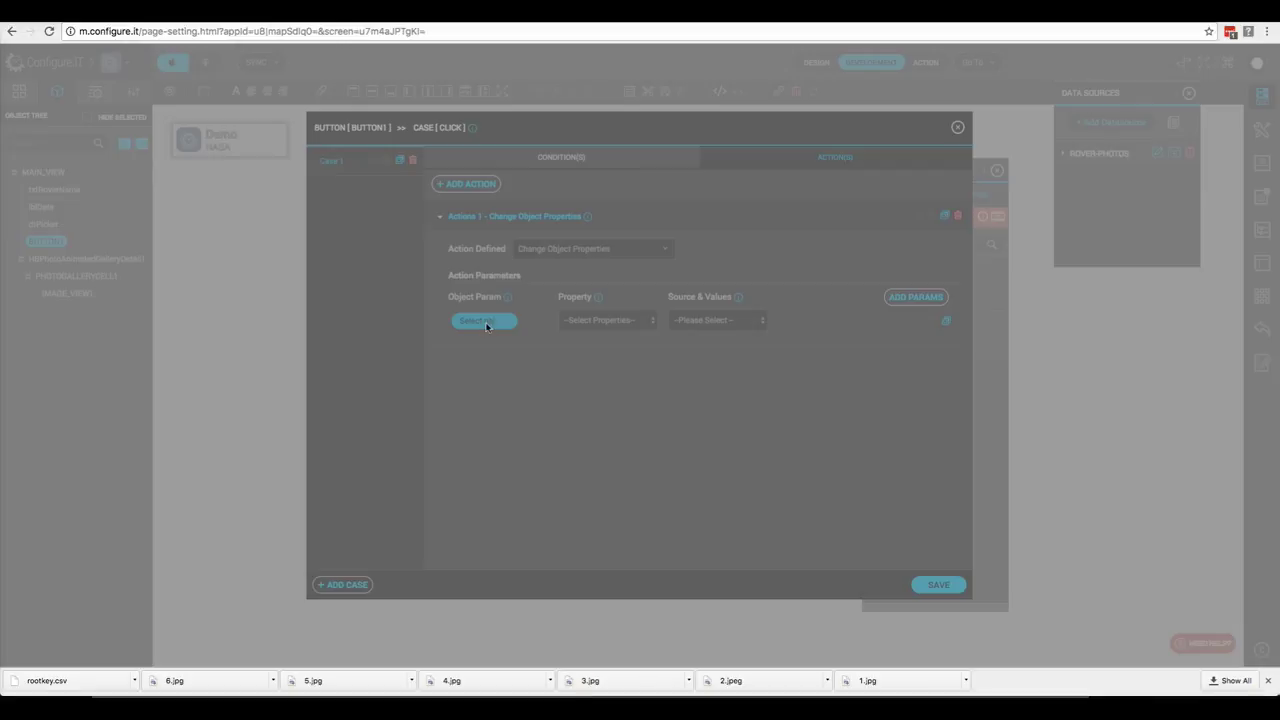
{"action": "left_click", "coordinate": [652, 383]}
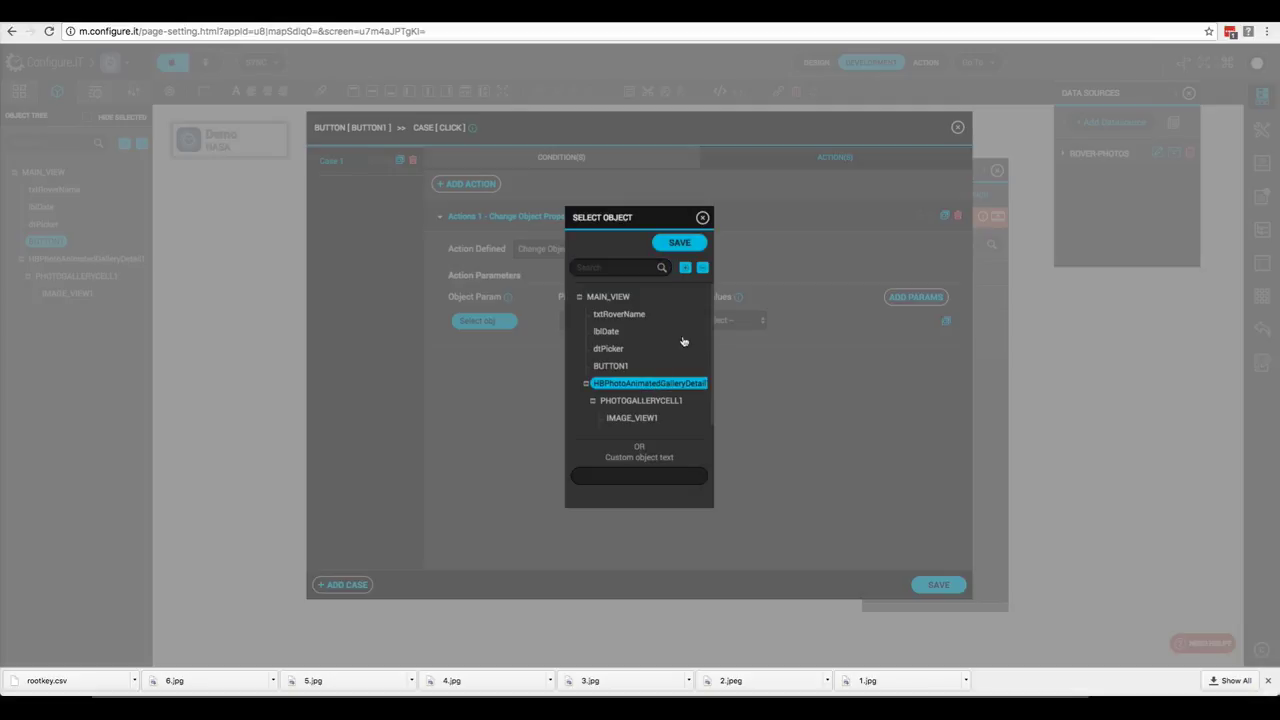
{"action": "left_click", "coordinate": [677, 244]}
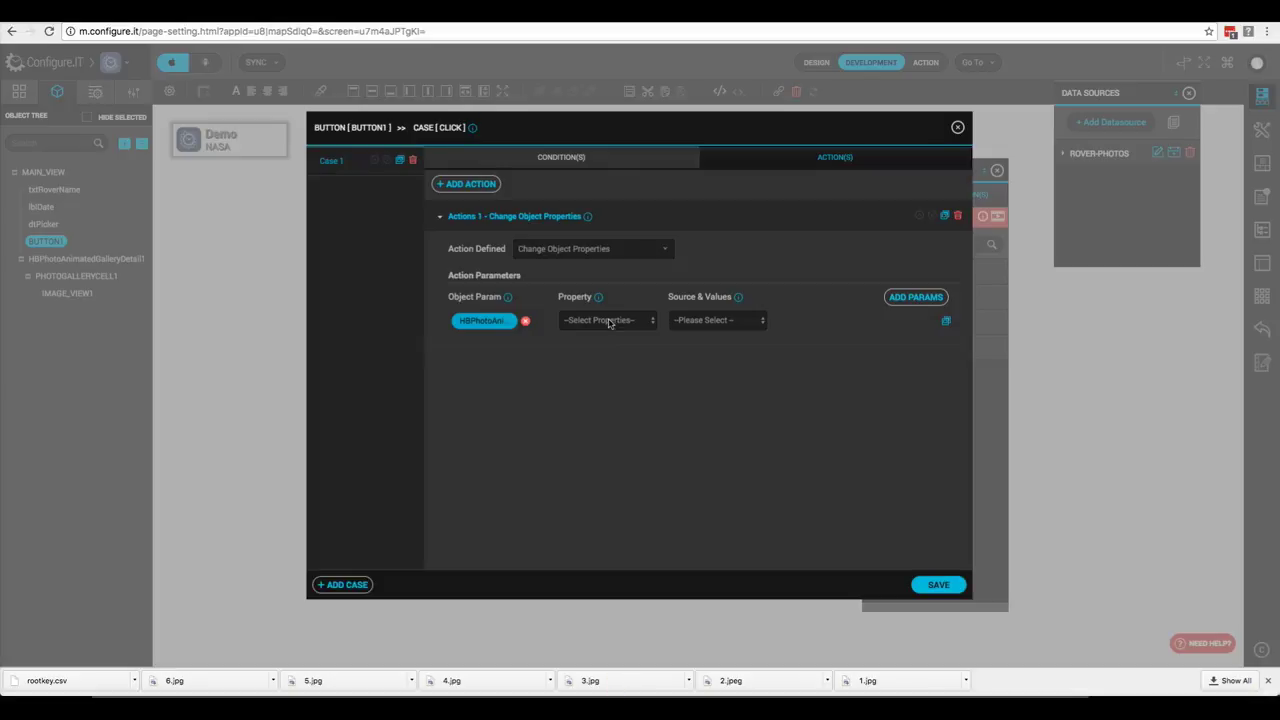
{"action": "left_click", "coordinate": [611, 321]}
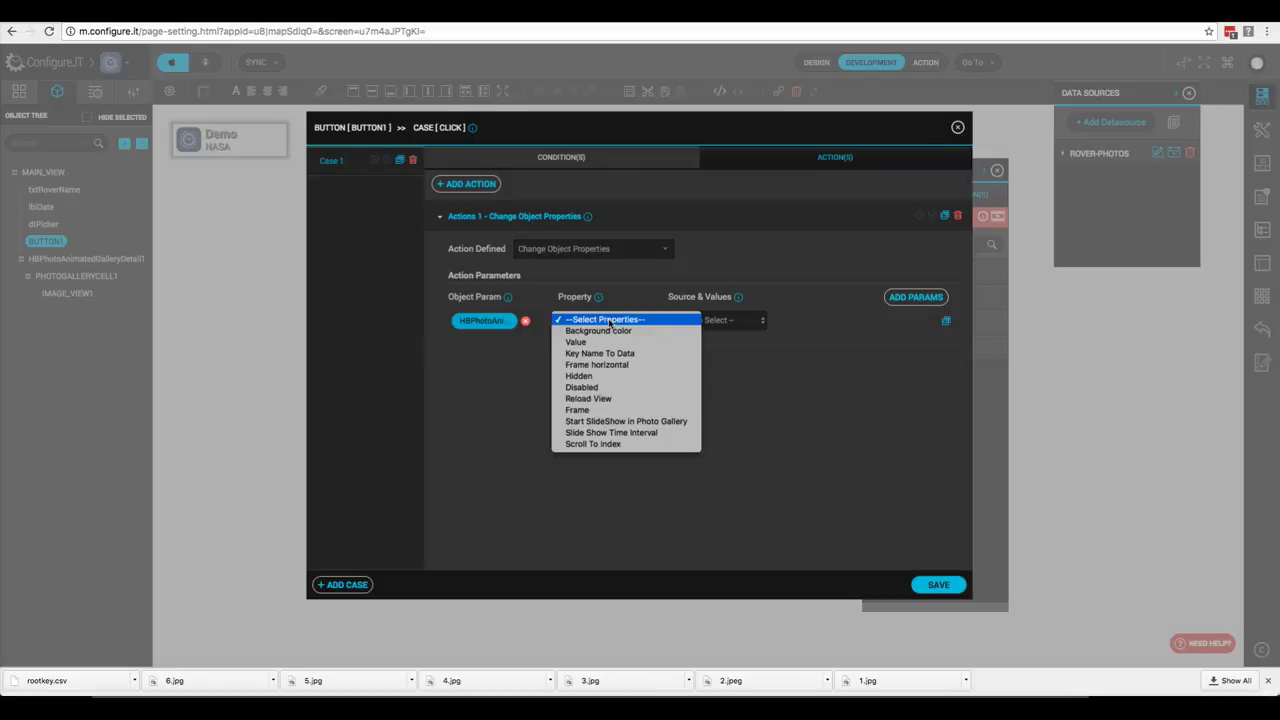
{"action": "left_click", "coordinate": [615, 403]}
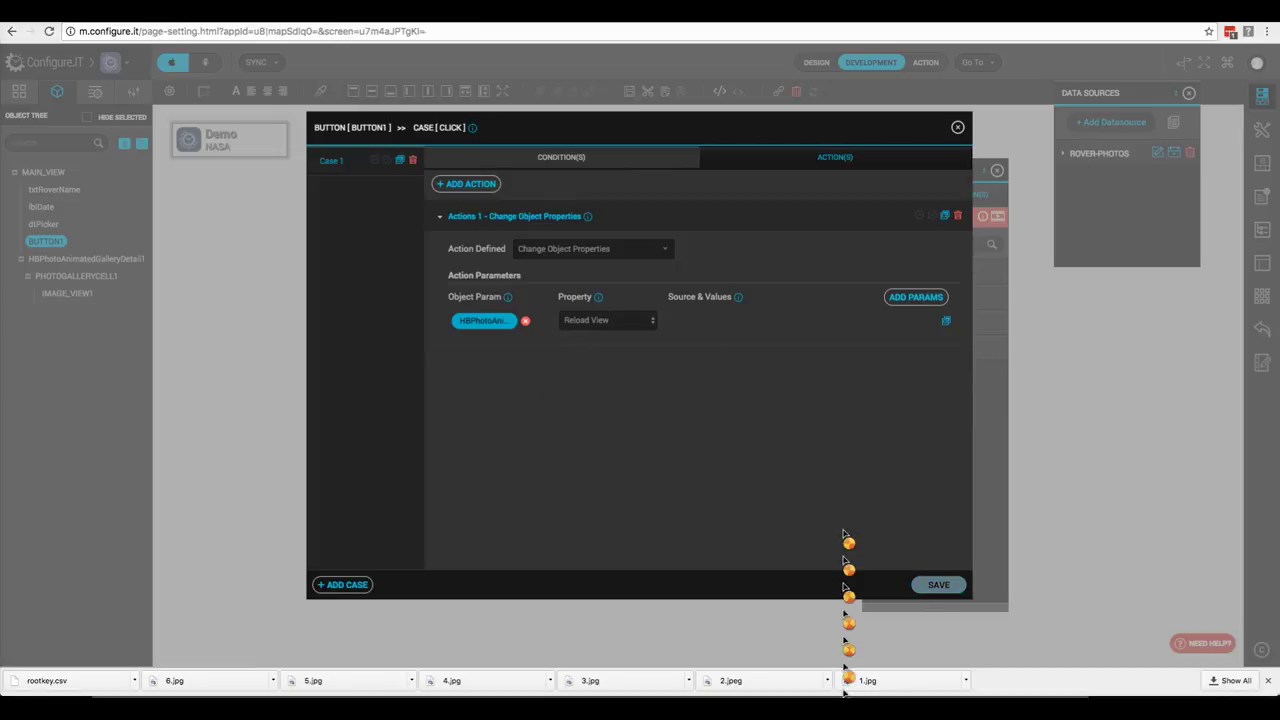
{"action": "left_click", "coordinate": [938, 586]}
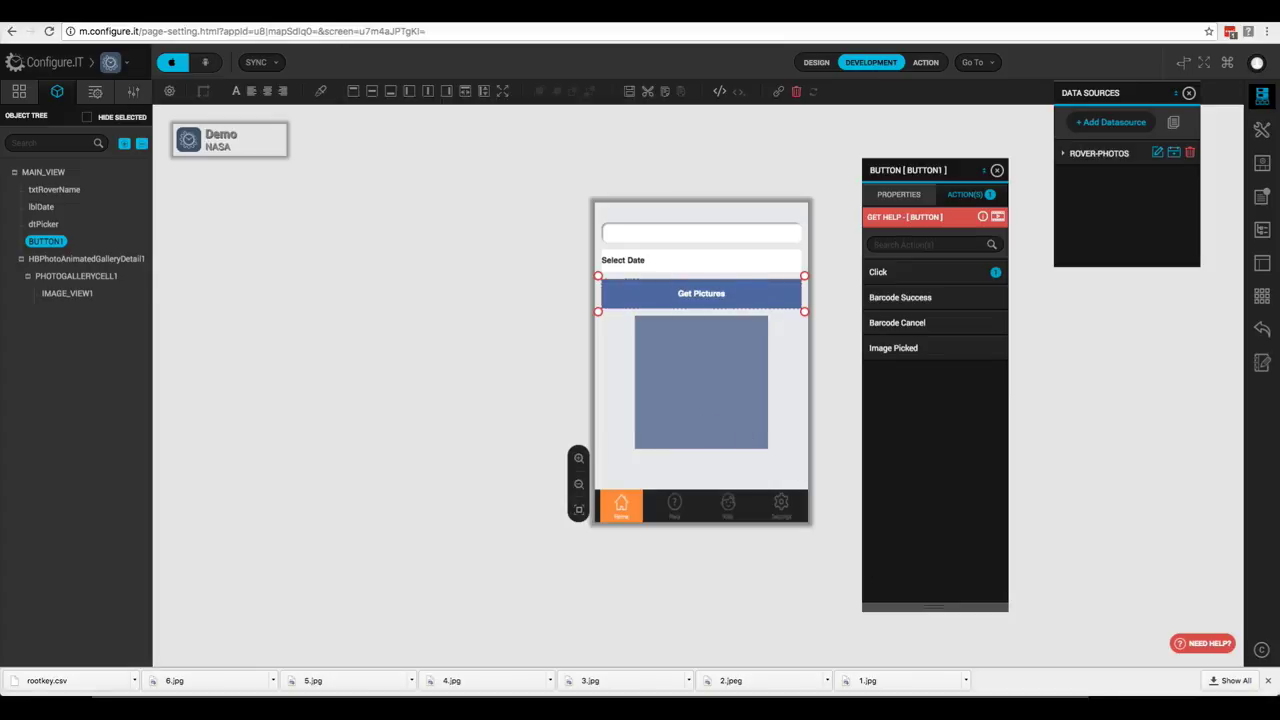
- Check the gallery on the mirrored phone, then open the photo gallery's Animation Type list
{"action": "left_click", "coordinate": [1122, 674]}
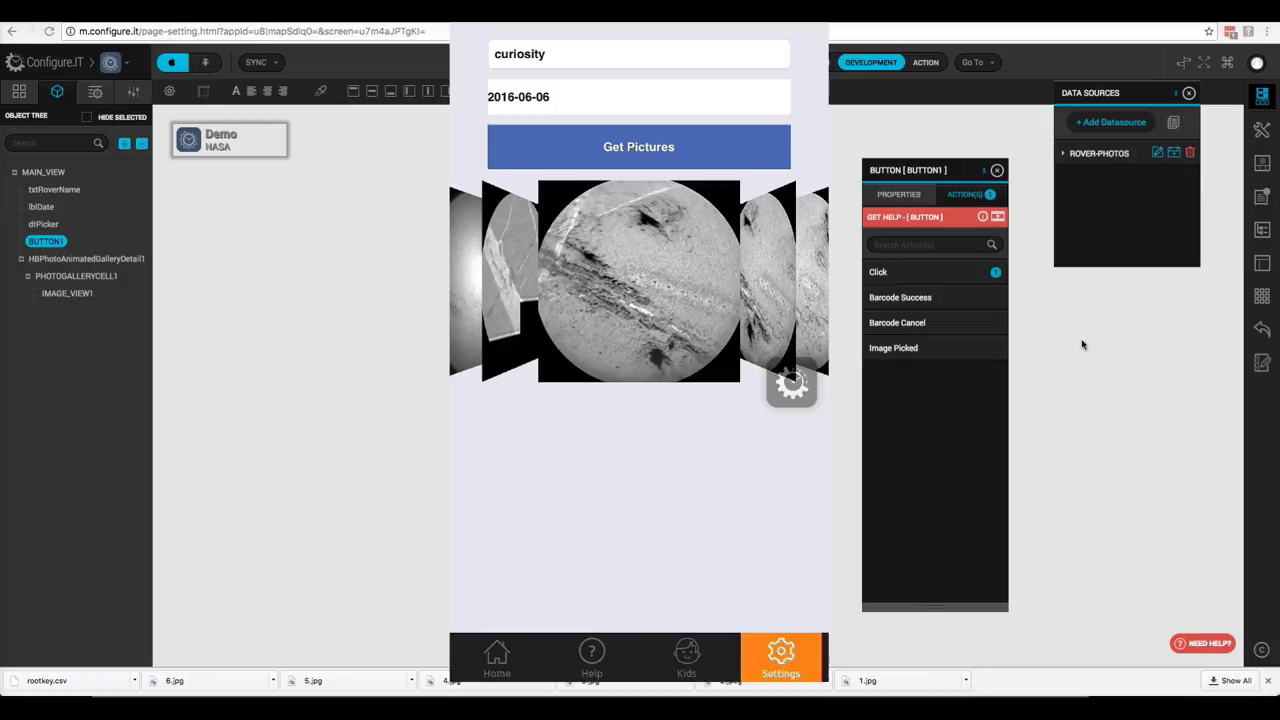
{"action": "left_click", "coordinate": [912, 198]}
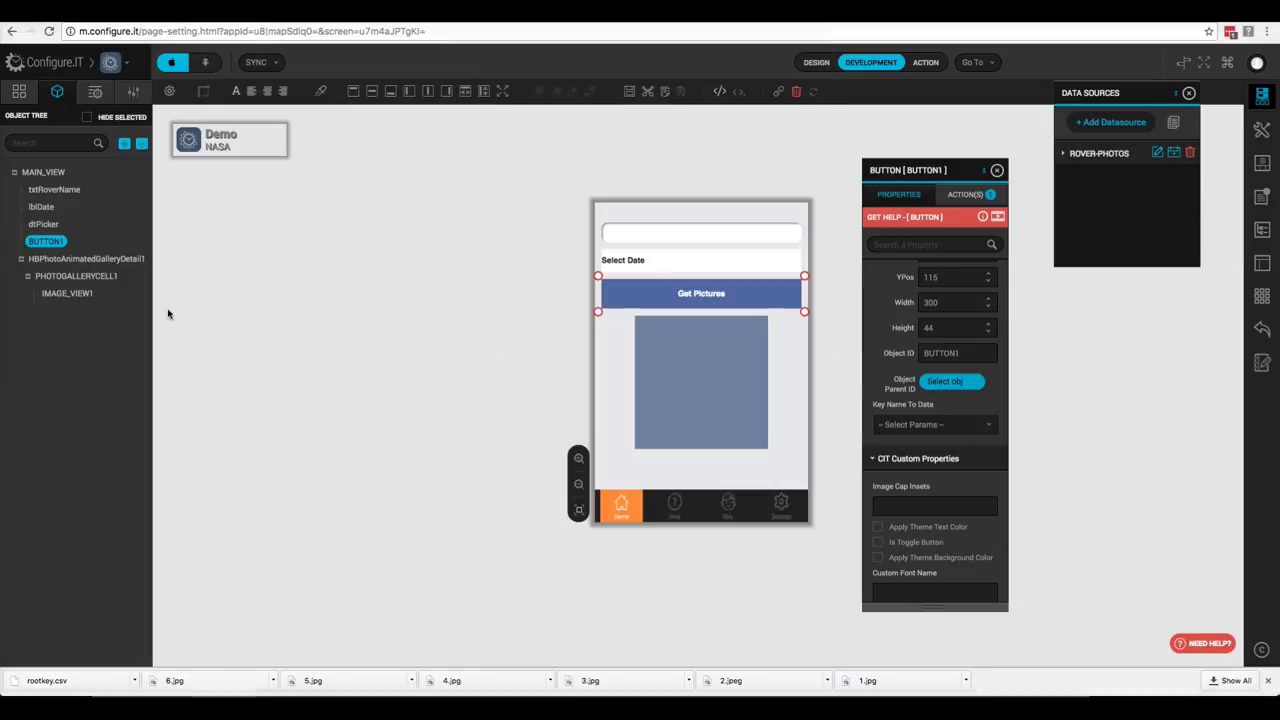
{"action": "left_click", "coordinate": [140, 261]}
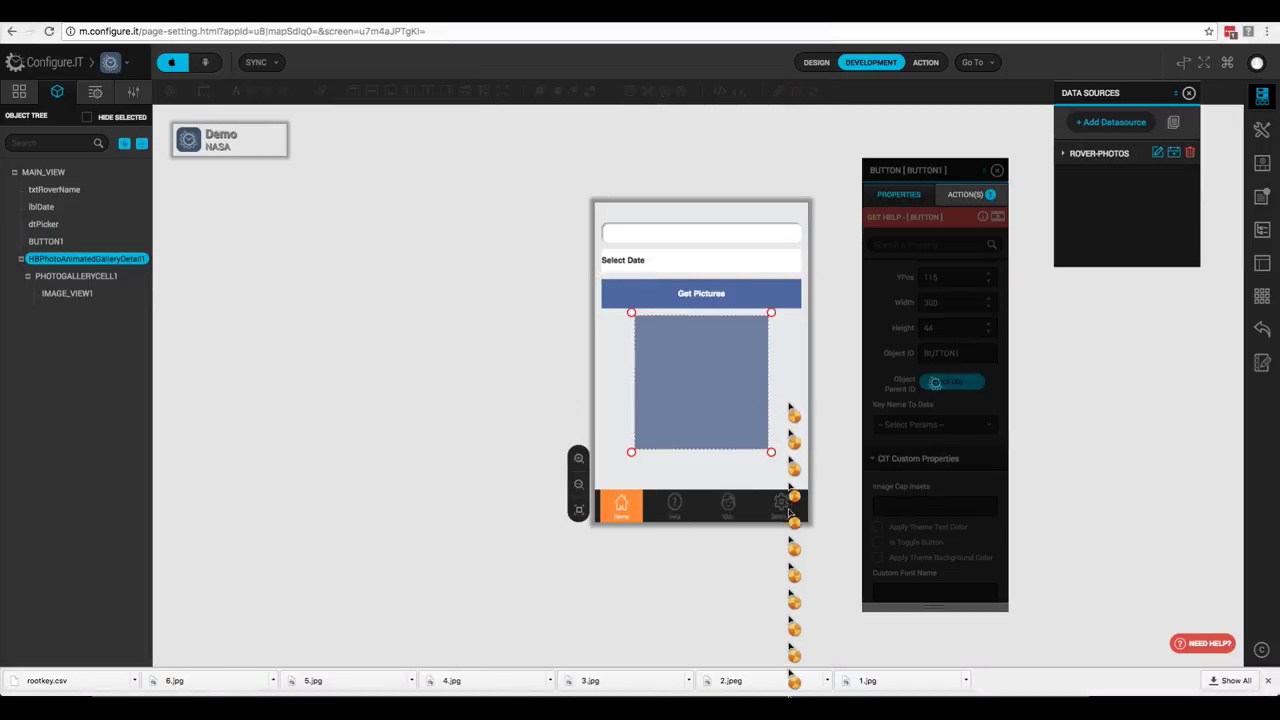
{"action": "scroll", "coordinate": [901, 470], "scroll_direction": "down", "scroll_amount": 3}
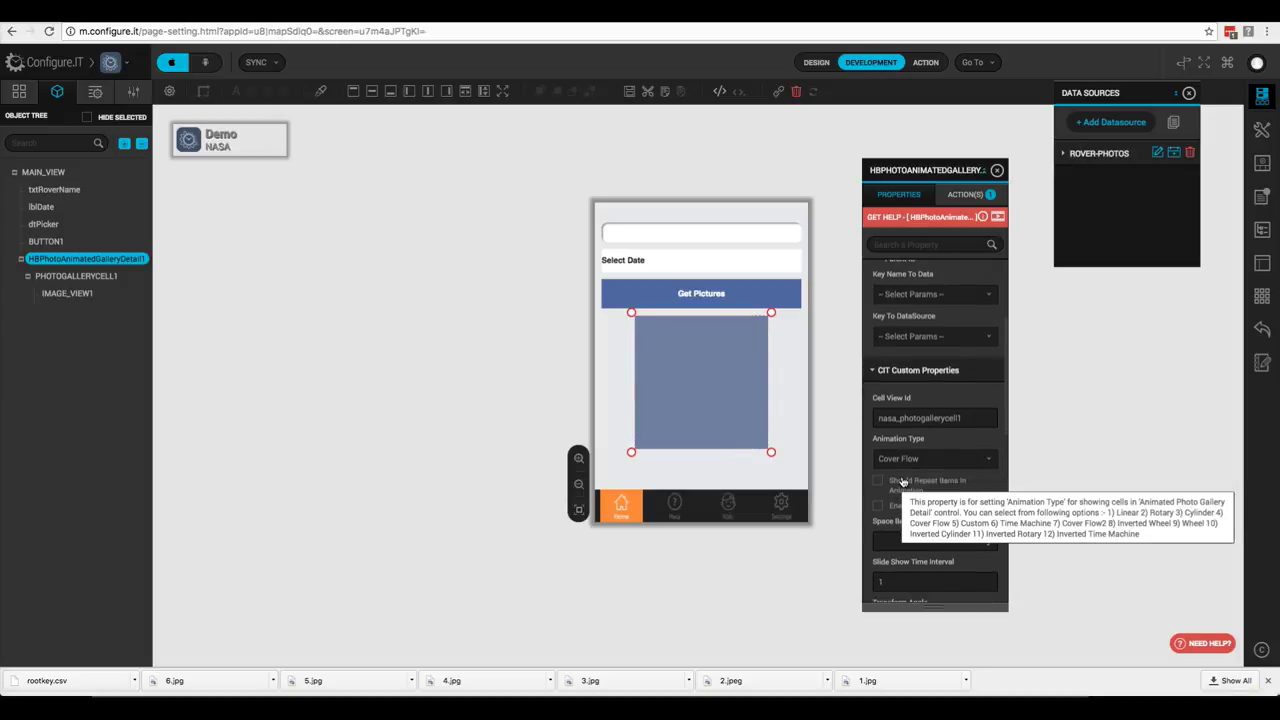
{"action": "scroll", "coordinate": [901, 478], "scroll_direction": "down", "scroll_amount": 1}
{"action": "left_click", "coordinate": [988, 456]}
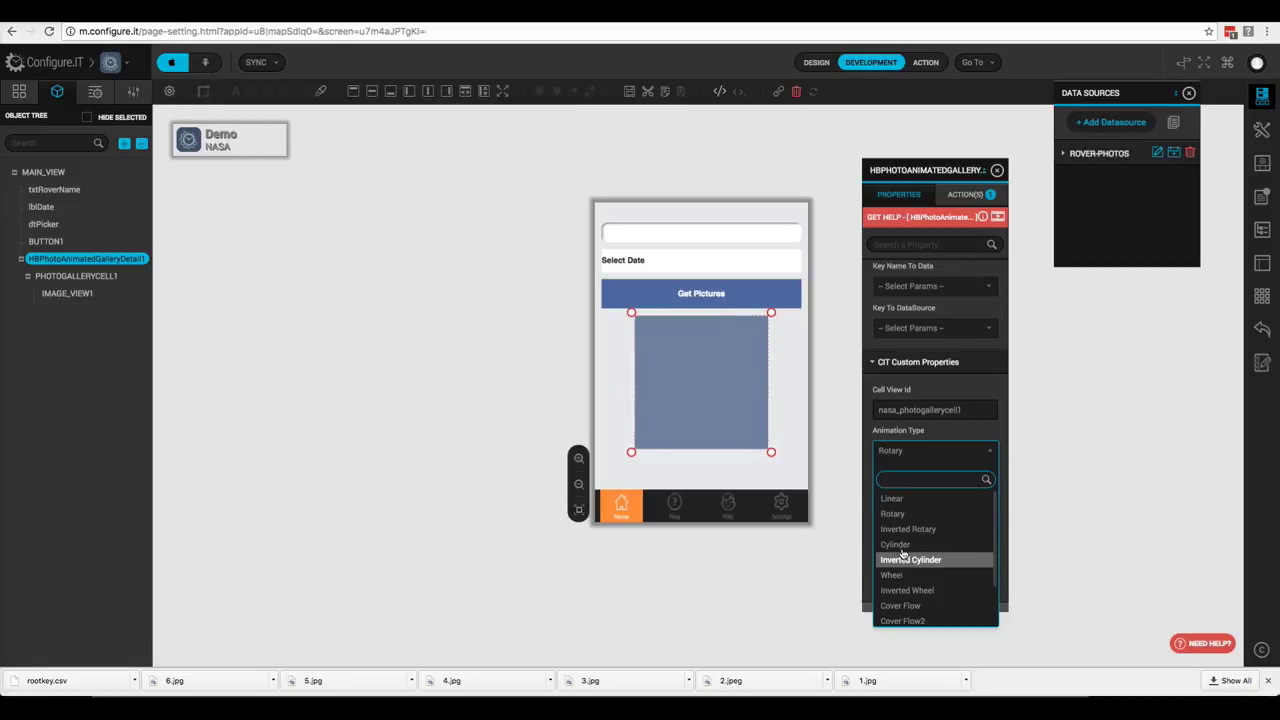
- Choose Rotary animation, tick Should Repeat Items In Animation, and set Space Between Items to 5
{"action": "left_click", "coordinate": [904, 516]}
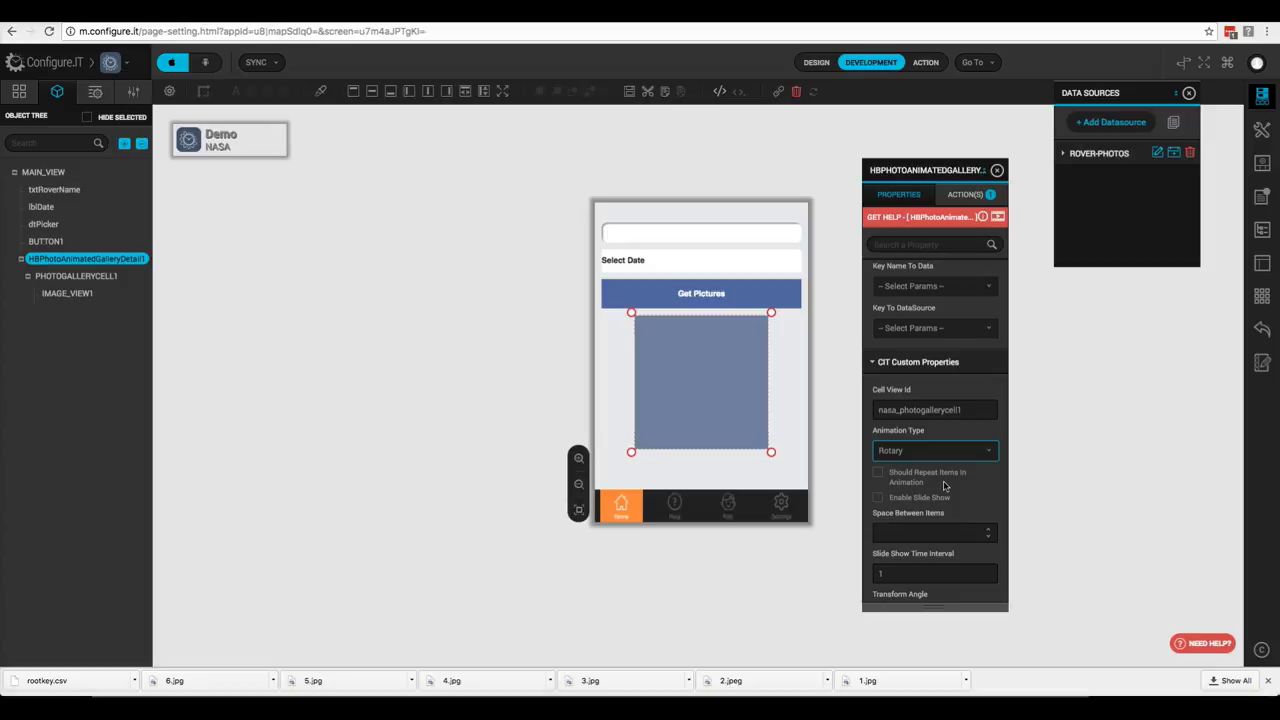
{"action": "left_click", "coordinate": [879, 475]}
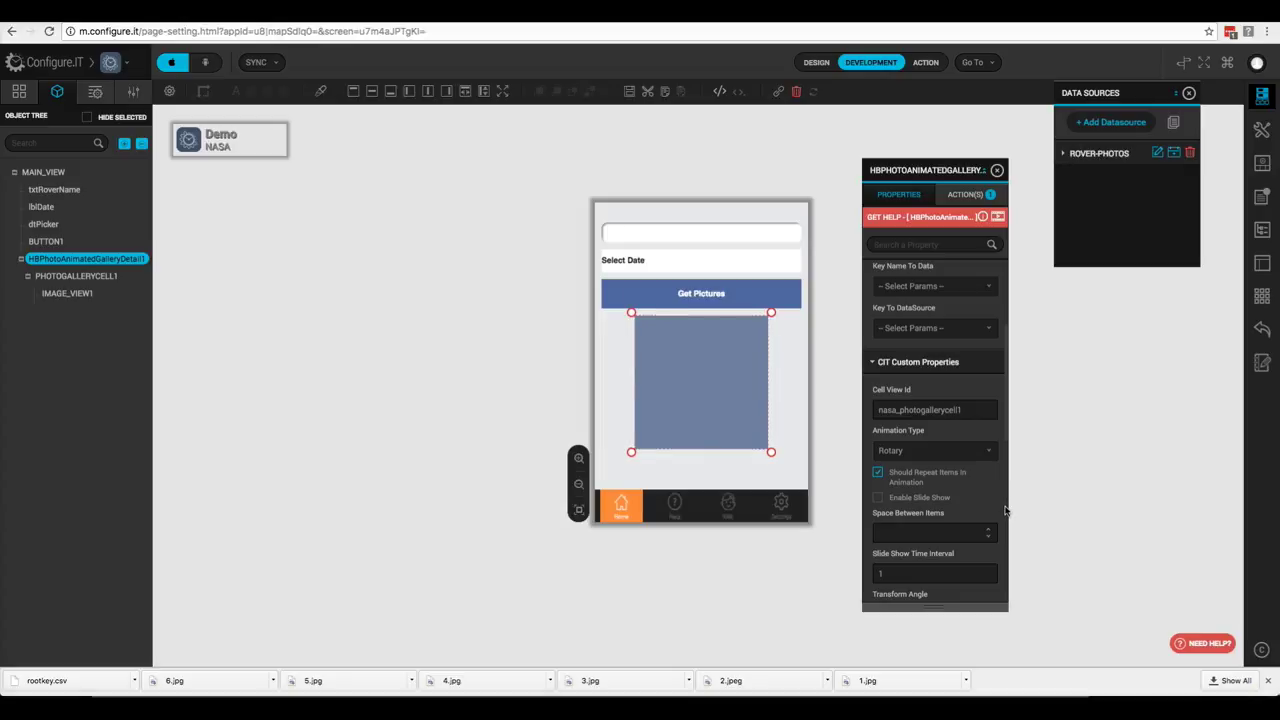
{"action": "scroll", "coordinate": [1003, 512], "scroll_direction": "down", "scroll_amount": 3}
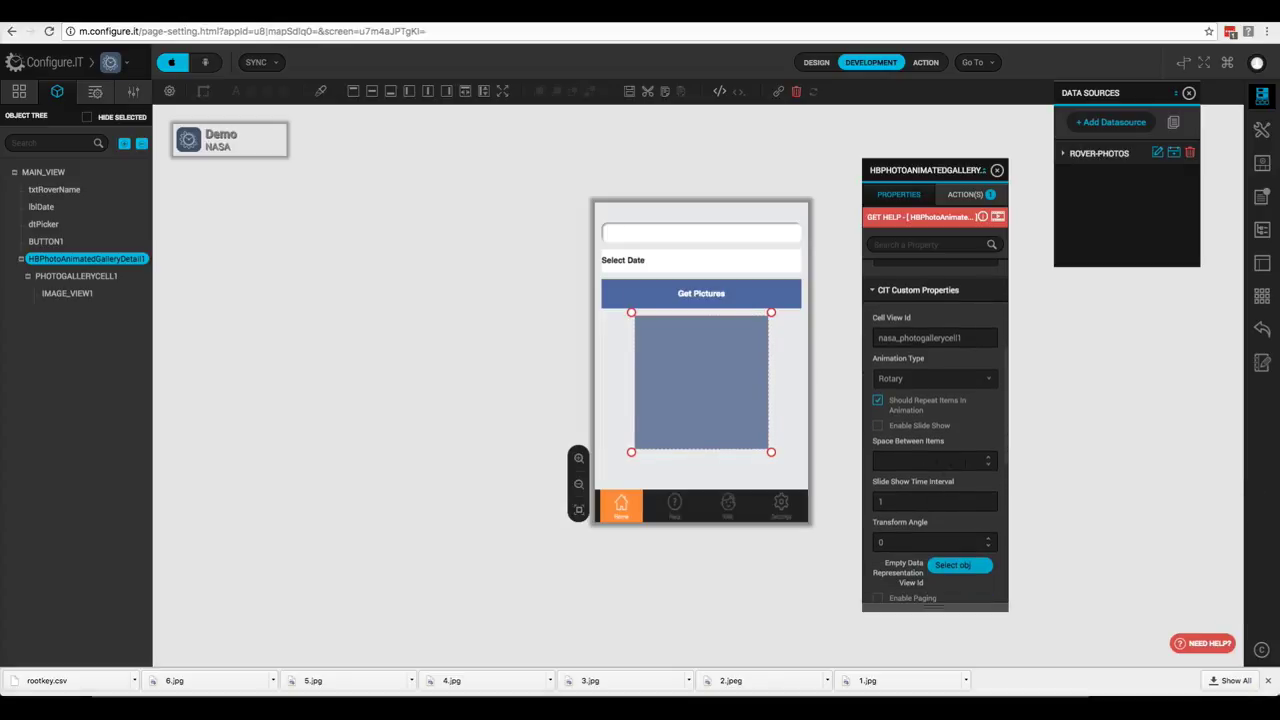
{"action": "left_click", "coordinate": [990, 459]}
{"action": "double_click", "coordinate": [990, 458]}
{"action": "scroll", "coordinate": [919, 530], "scroll_direction": "down", "scroll_amount": 1}
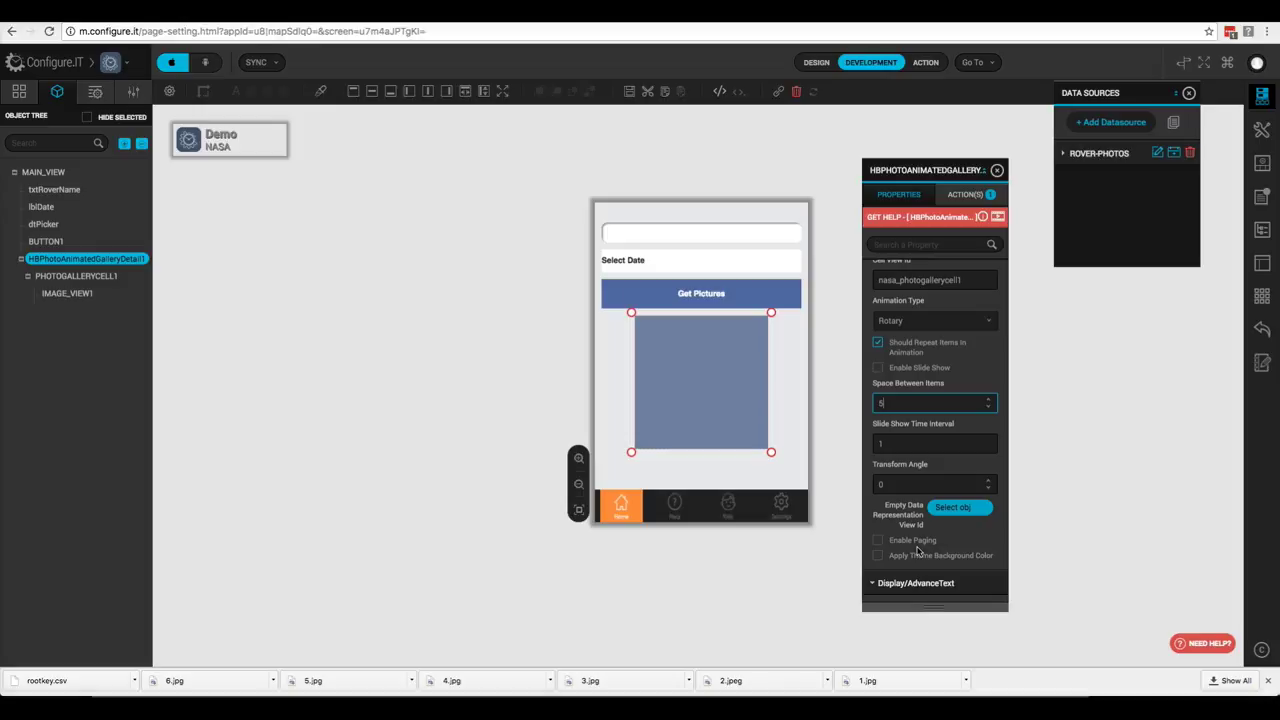
{"action": "scroll", "coordinate": [918, 549], "scroll_direction": "down", "scroll_amount": 2}
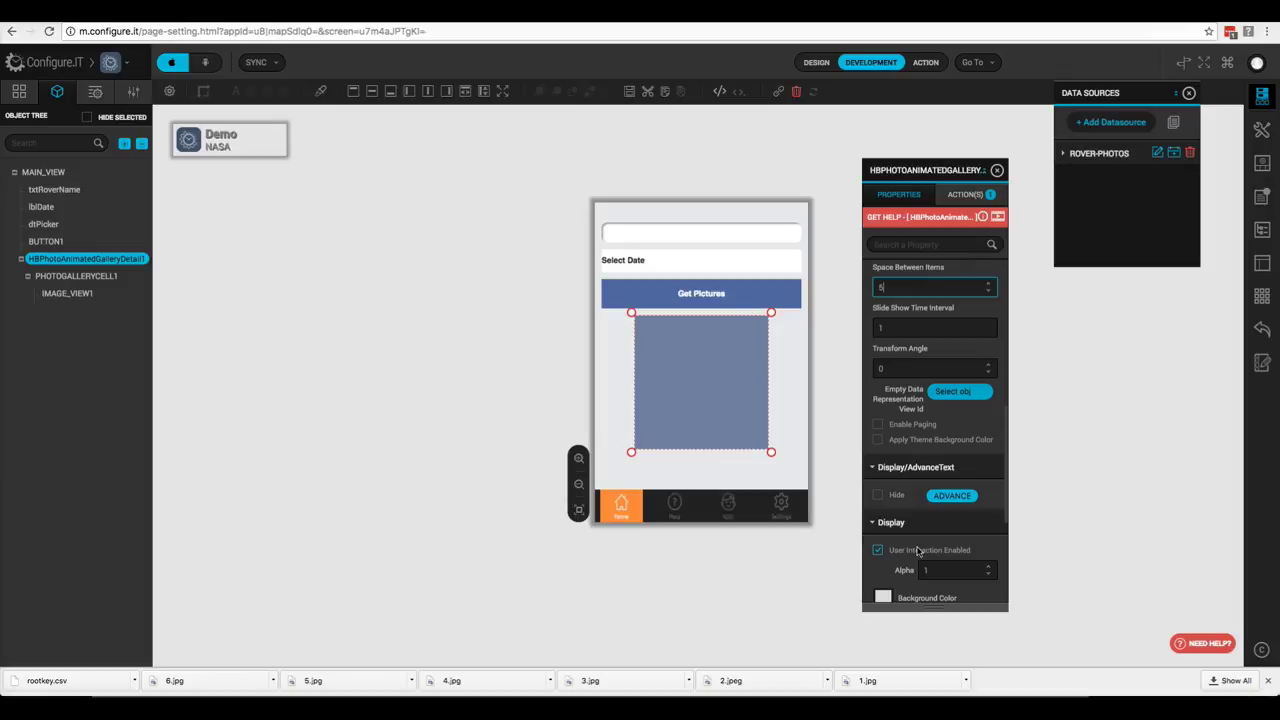
{"action": "scroll", "coordinate": [918, 549], "scroll_direction": "up", "scroll_amount": 4}
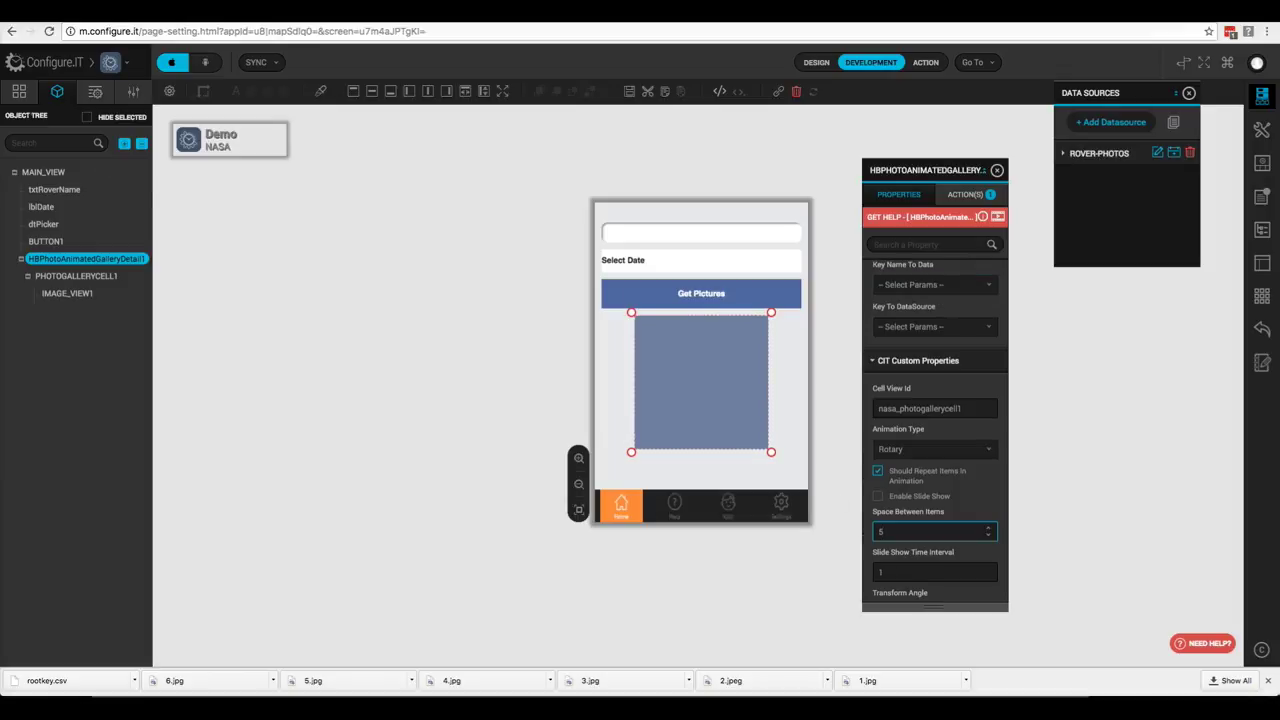
- Place a Navigation Indicator Button at the gallery's lower right with X 220 and width 70
{"action": "left_click", "coordinate": [95, 91]}
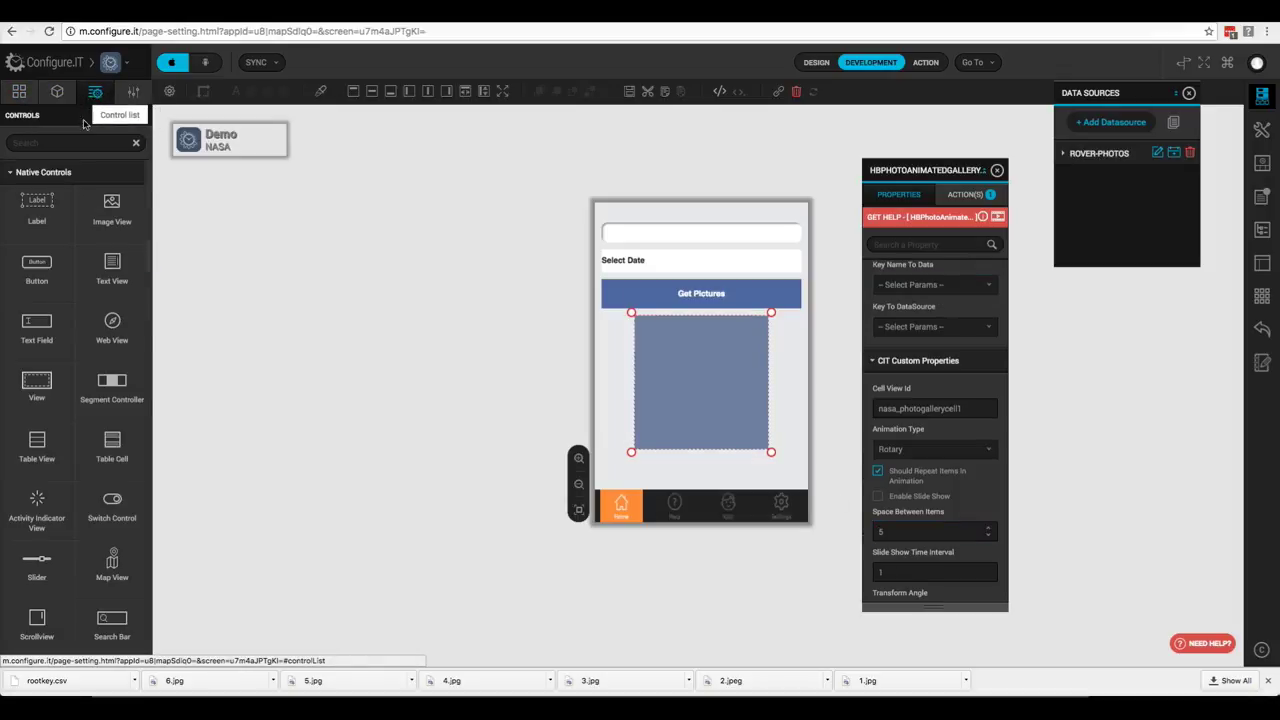
{"action": "left_click", "coordinate": [62, 141]}
{"action": "type", "text": "n"}
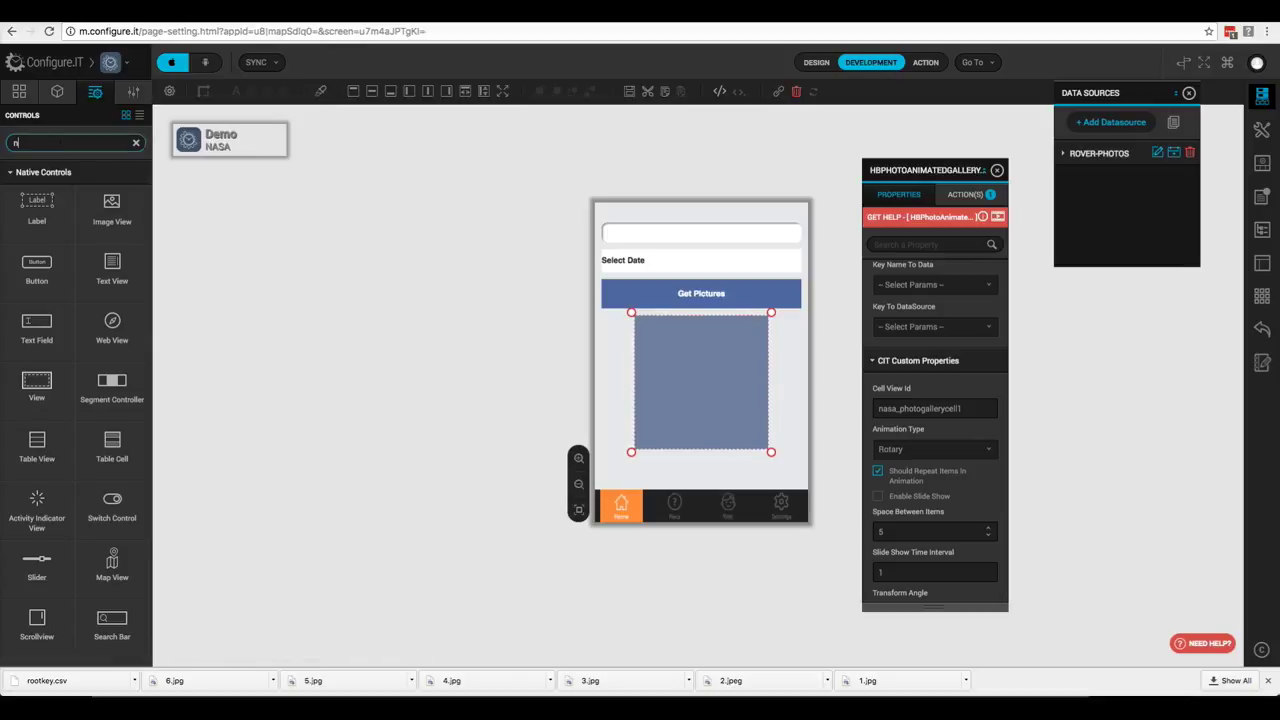
{"action": "type", "text": "av"}
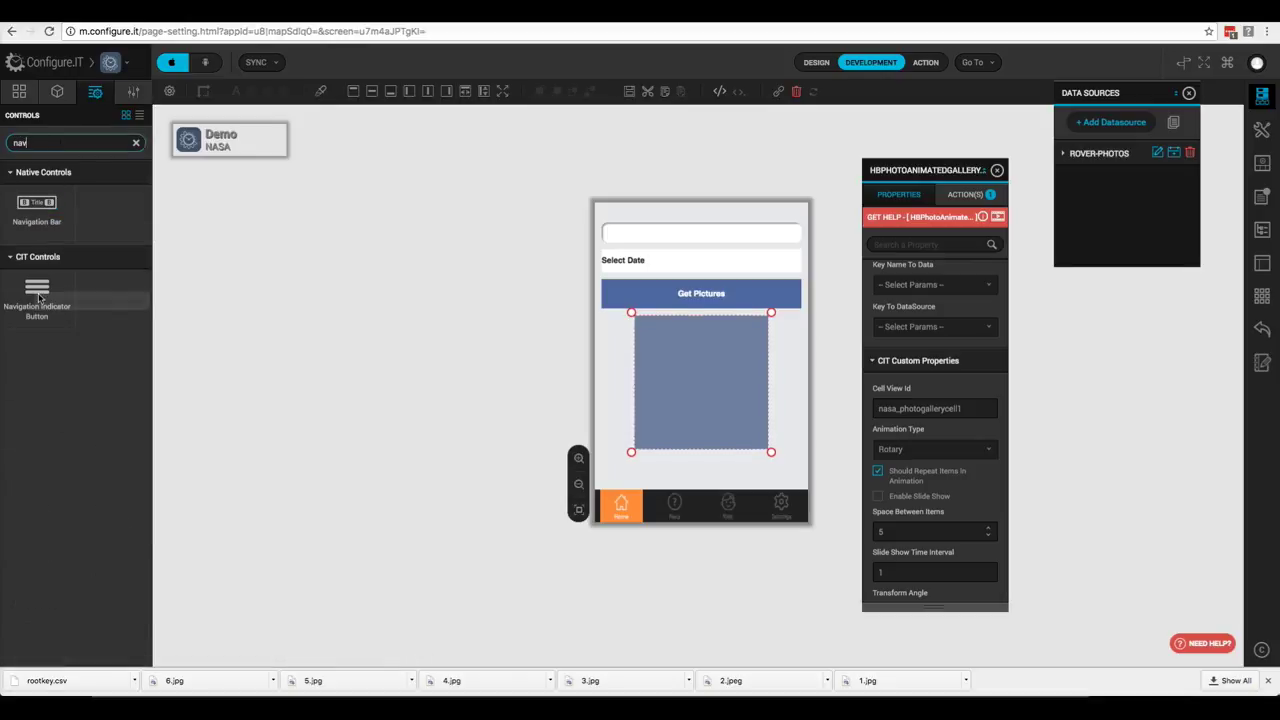
{"action": "left_click_drag", "start_coordinate": [39, 297], "coordinate": [767, 469]}
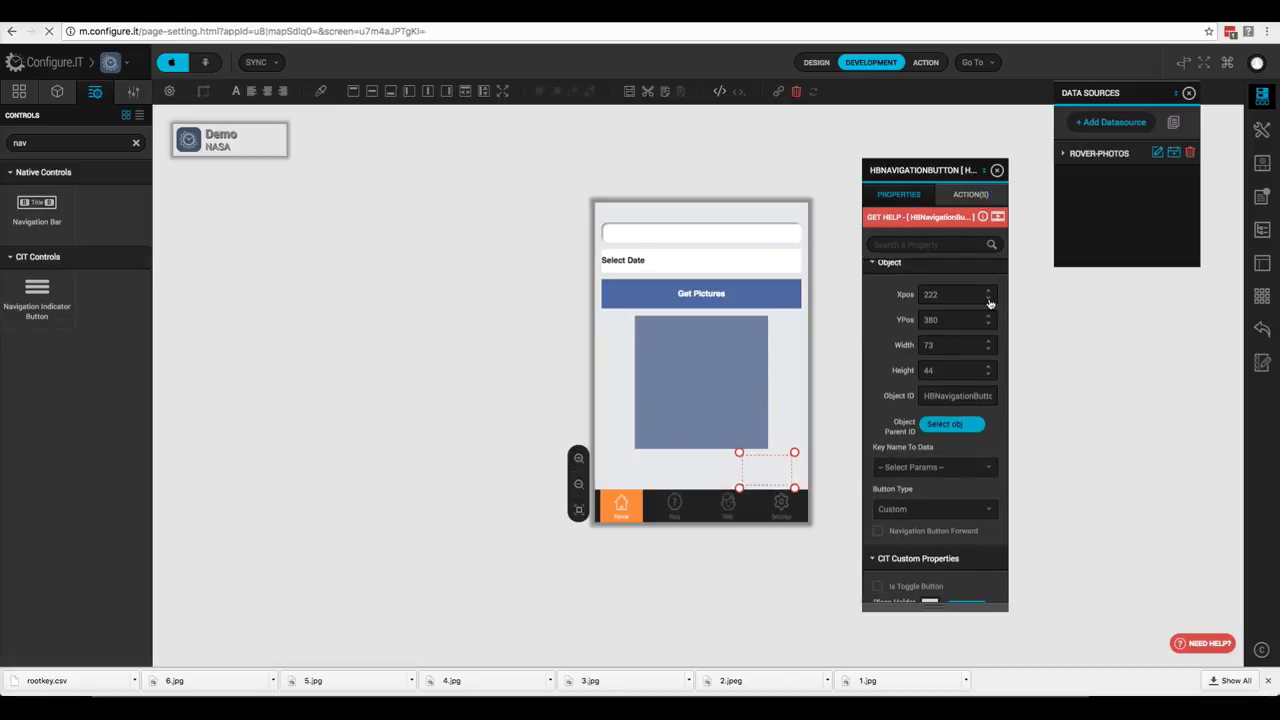
{"action": "double_click", "coordinate": [989, 301]}
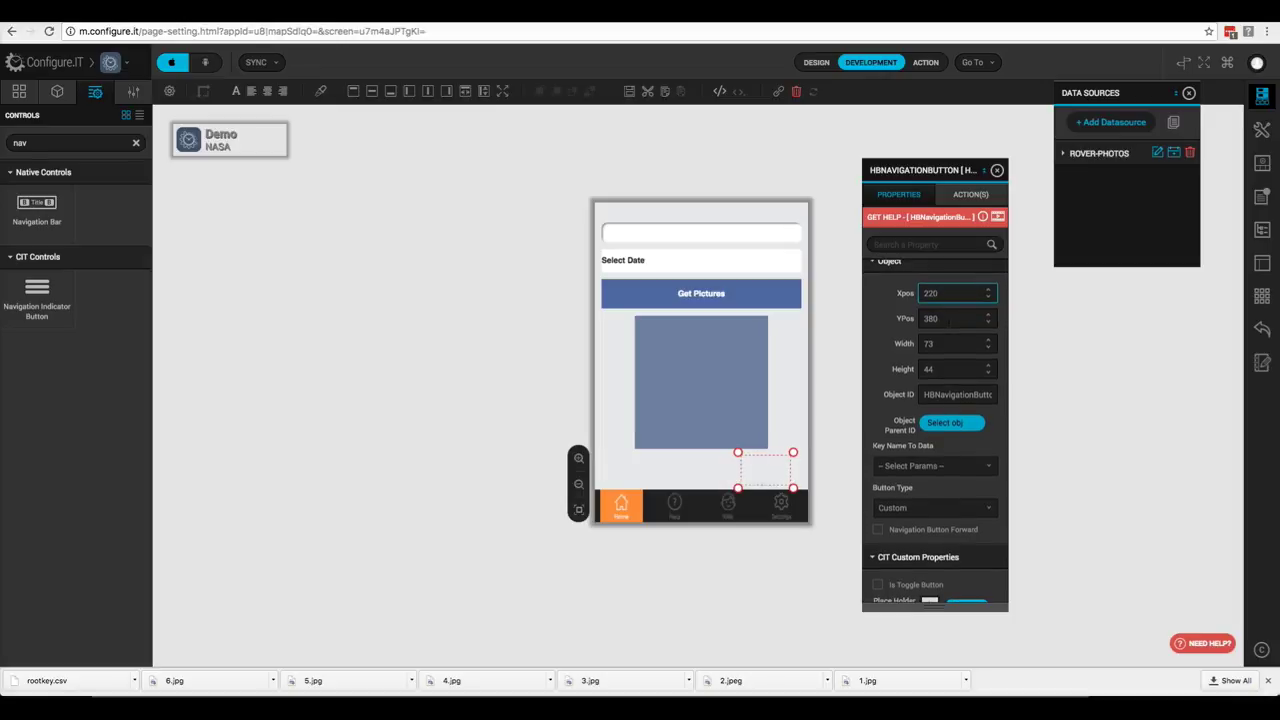
{"action": "double_click", "coordinate": [948, 341]}
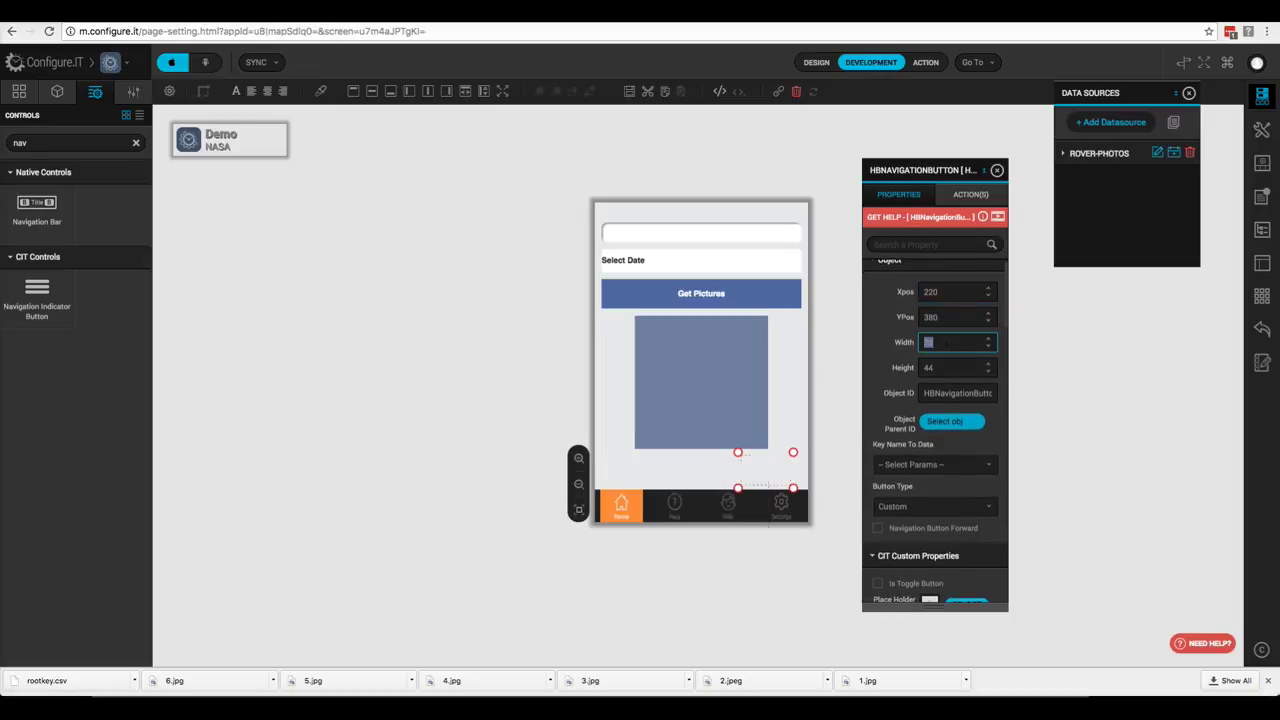
{"action": "type", "text": "70"}
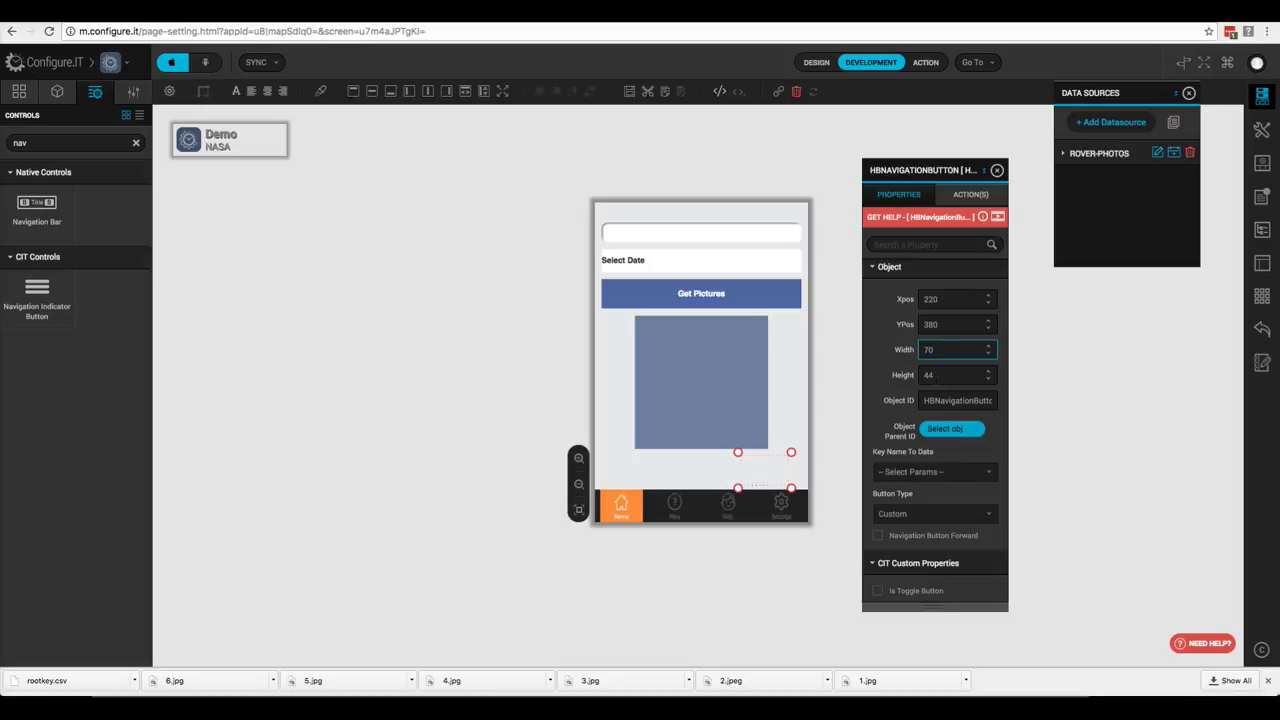
{"action": "scroll", "coordinate": [905, 423], "scroll_direction": "down", "scroll_amount": 3}
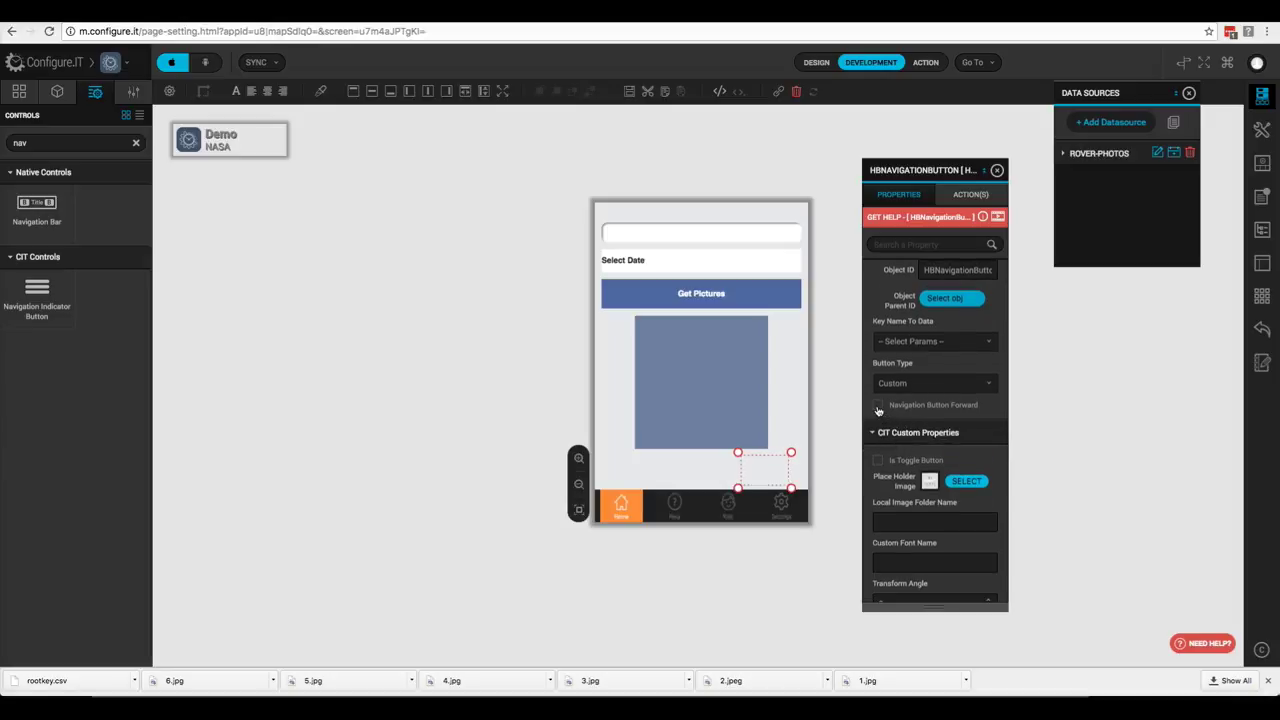
- Set HBPhotoAnimatedGalleryDetail1 as the navigation button's Object Parent ID and save
{"action": "left_click", "coordinate": [954, 300]}
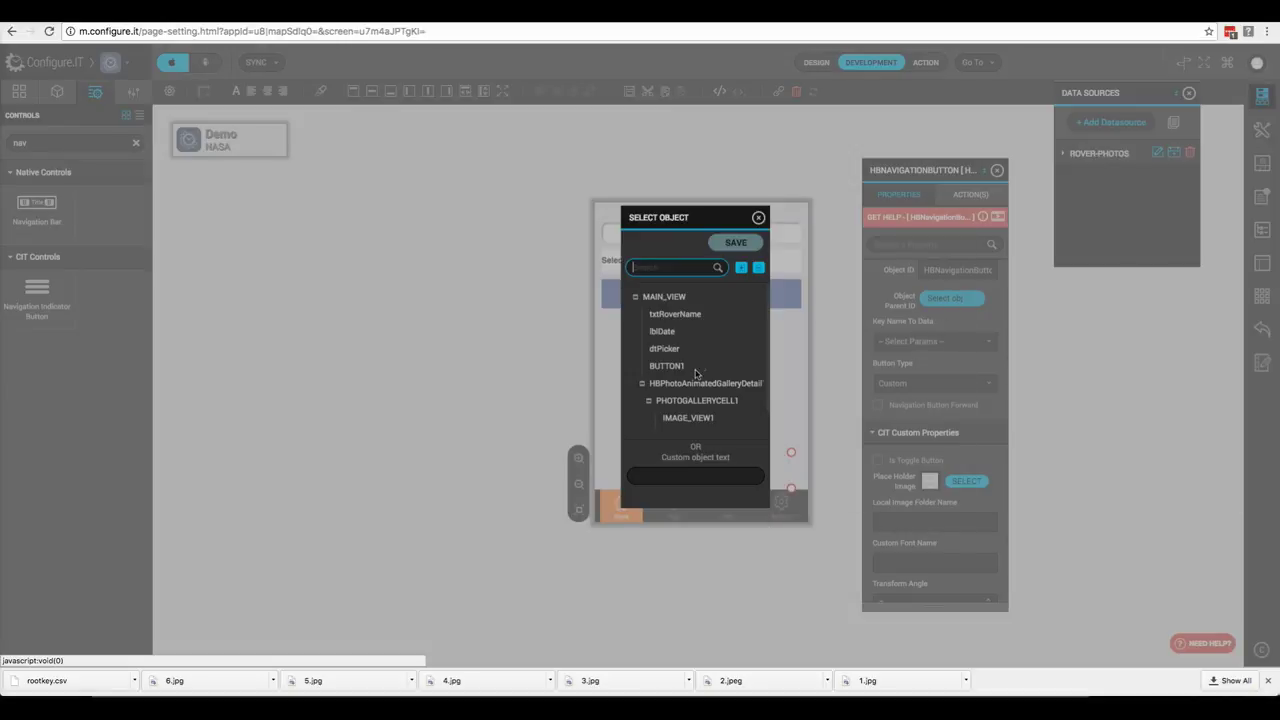
{"action": "left_click", "coordinate": [694, 387]}
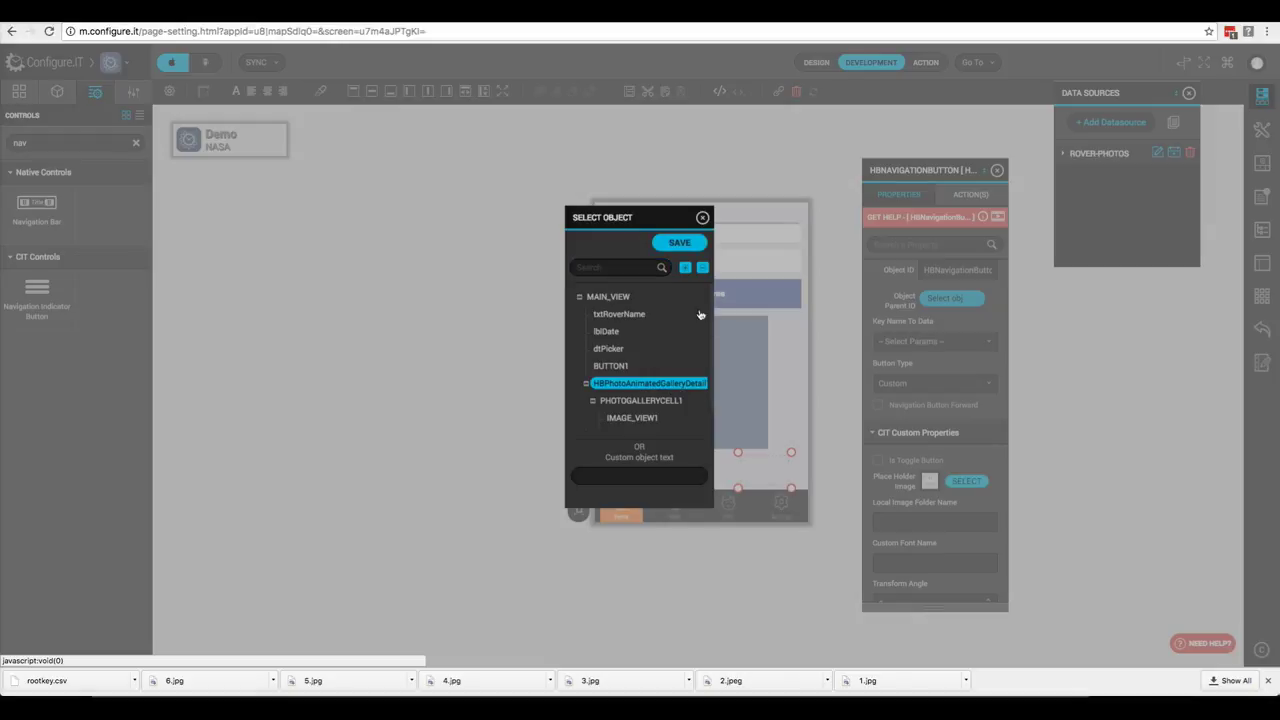
{"action": "left_click", "coordinate": [680, 243]}
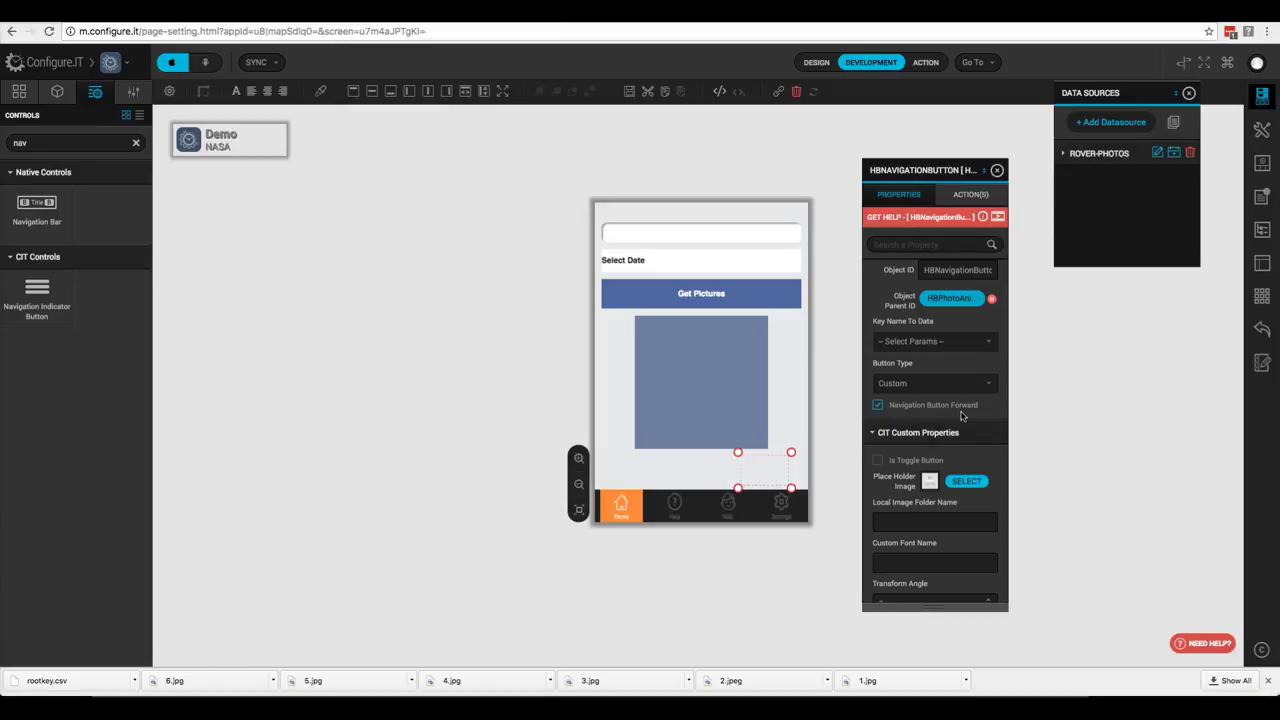
{"action": "scroll", "coordinate": [922, 441], "scroll_direction": "down", "scroll_amount": 4}
{"action": "scroll", "coordinate": [910, 448], "scroll_direction": "up", "scroll_amount": 6}
{"action": "scroll", "coordinate": [906, 452], "scroll_direction": "down", "scroll_amount": 1}
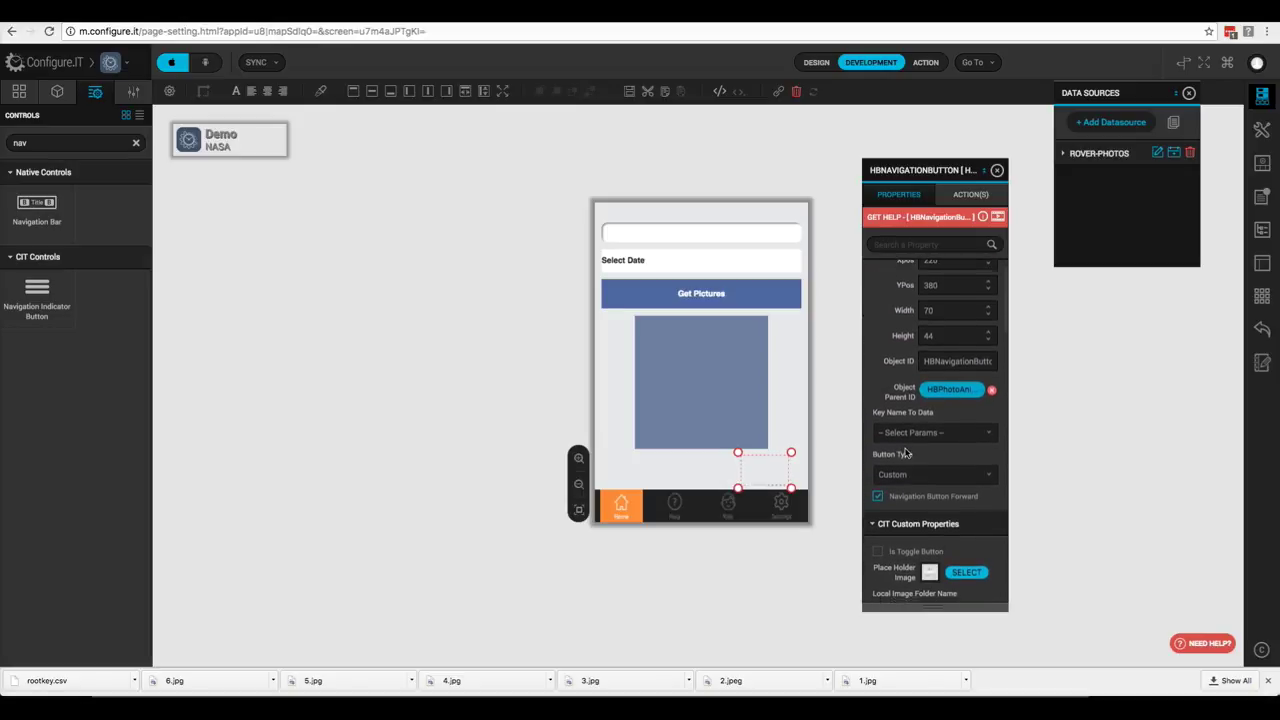
{"action": "scroll", "coordinate": [905, 452], "scroll_direction": "down", "scroll_amount": 1}
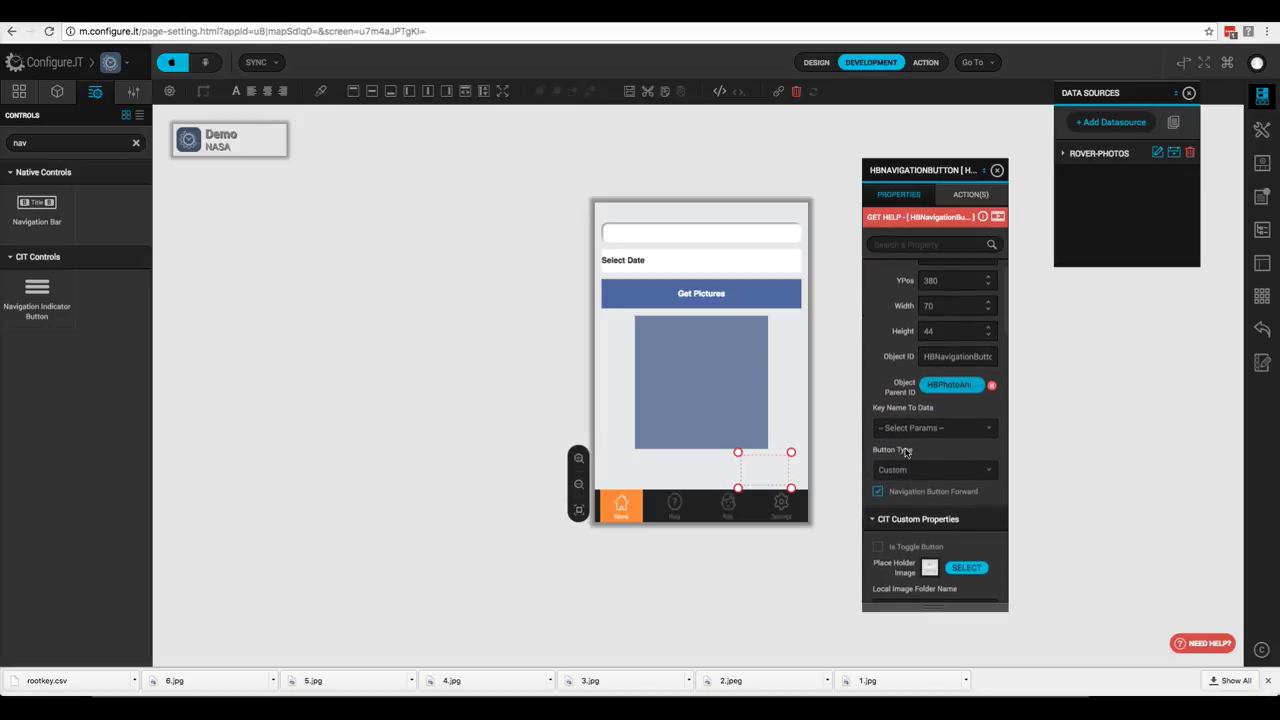
{"action": "scroll", "coordinate": [906, 452], "scroll_direction": "down", "scroll_amount": 8}
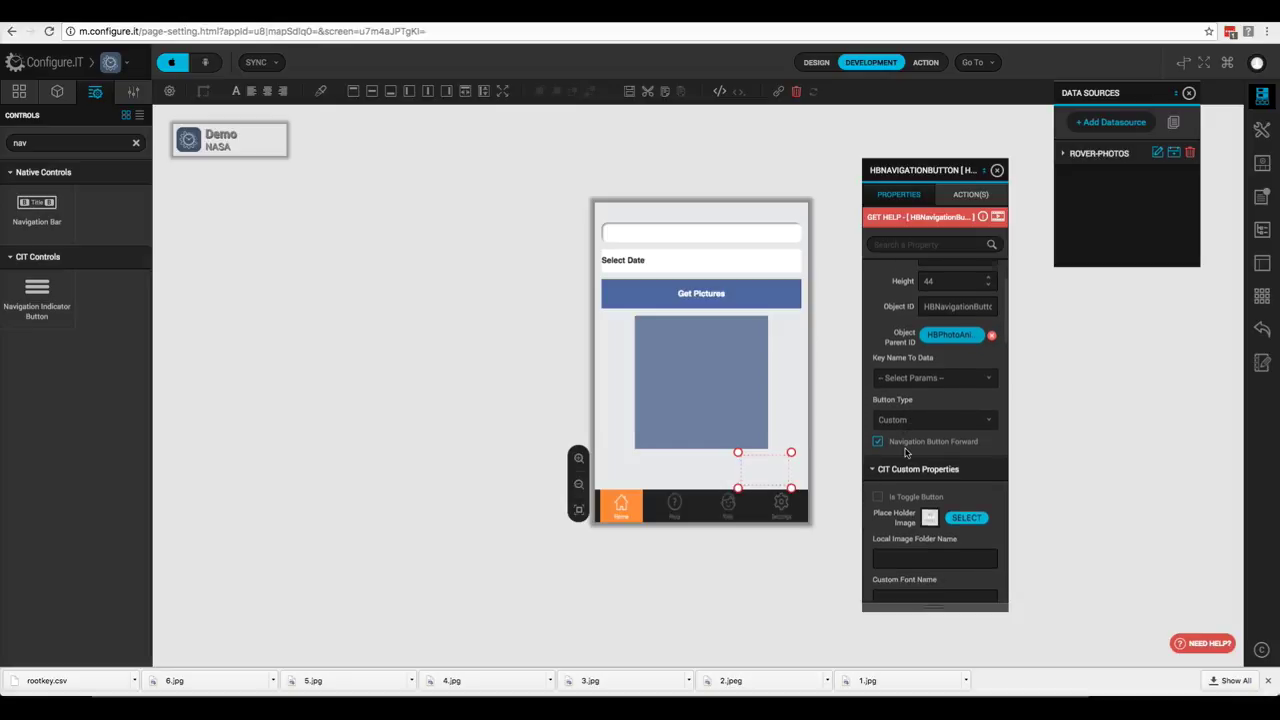
{"action": "scroll", "coordinate": [906, 452], "scroll_direction": "down", "scroll_amount": 8}
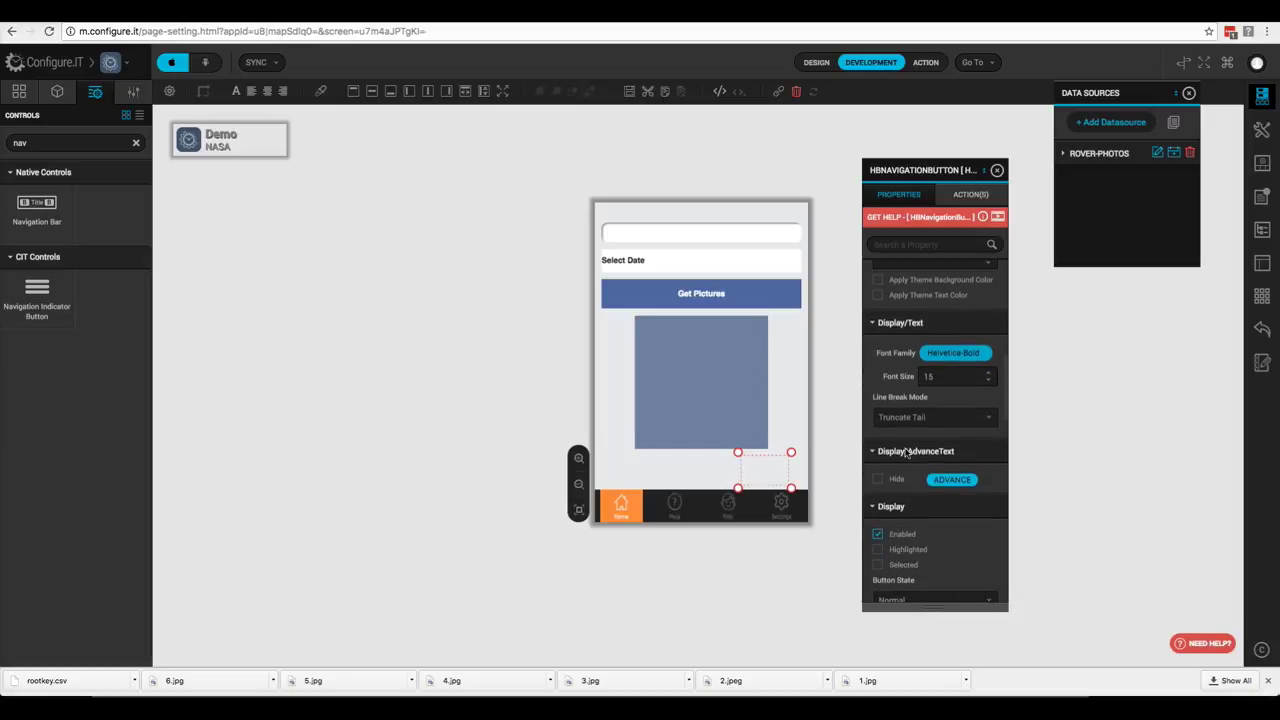
{"action": "scroll", "coordinate": [906, 452], "scroll_direction": "down", "scroll_amount": 3}
{"action": "scroll", "coordinate": [906, 452], "scroll_direction": "down", "scroll_amount": 3}
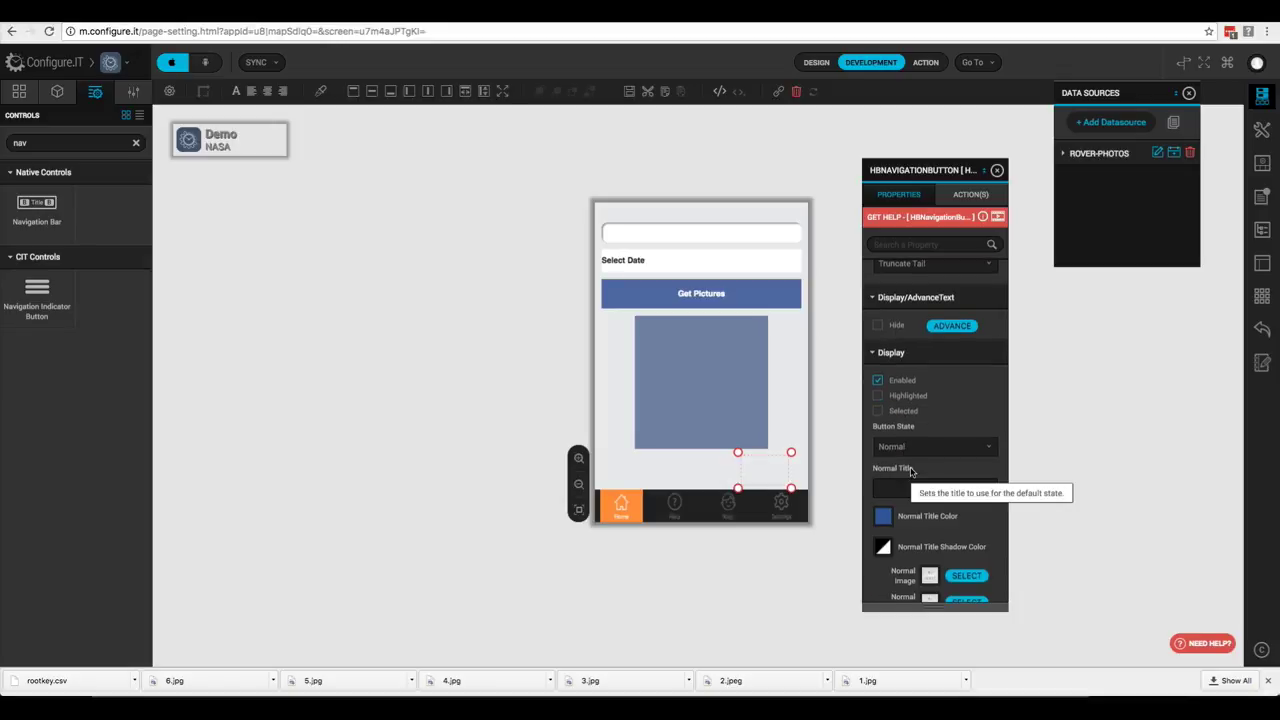
- Make the button's Normal Title 'Next >>' and begin typing 'Next' as its Highlighted Title
{"action": "left_click", "coordinate": [912, 491]}
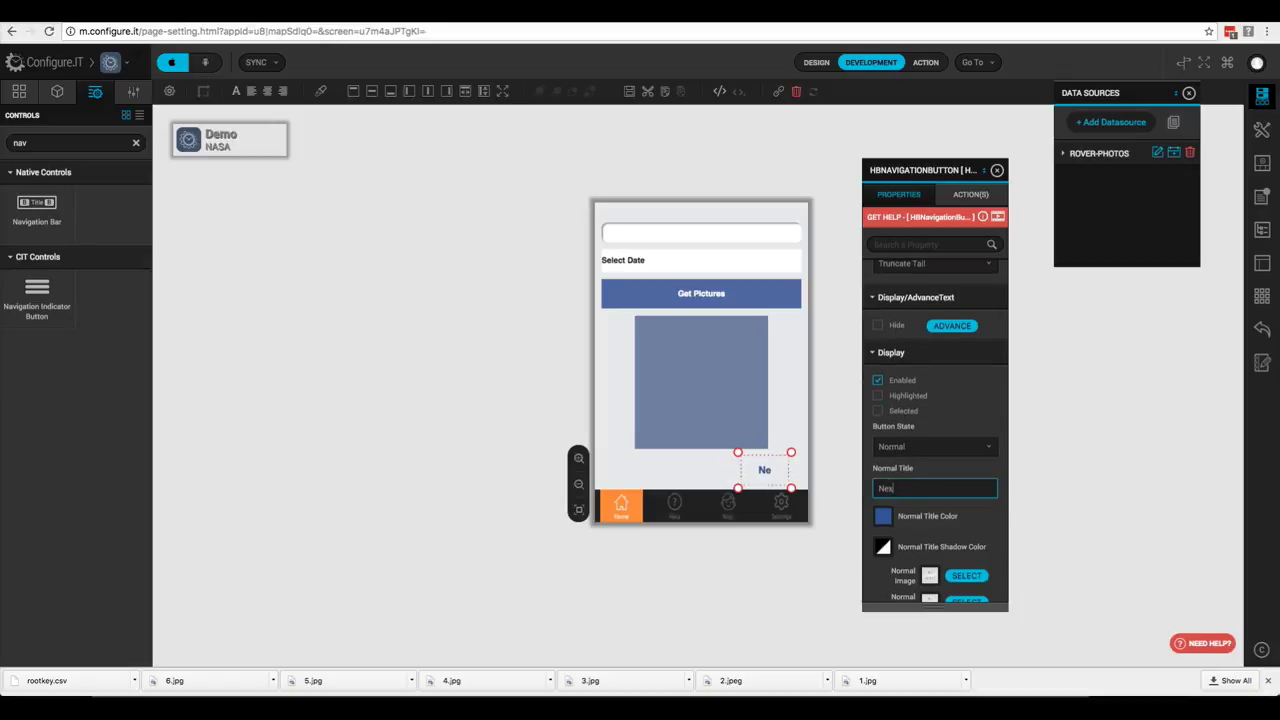
{"action": "type", "text": ">>"}
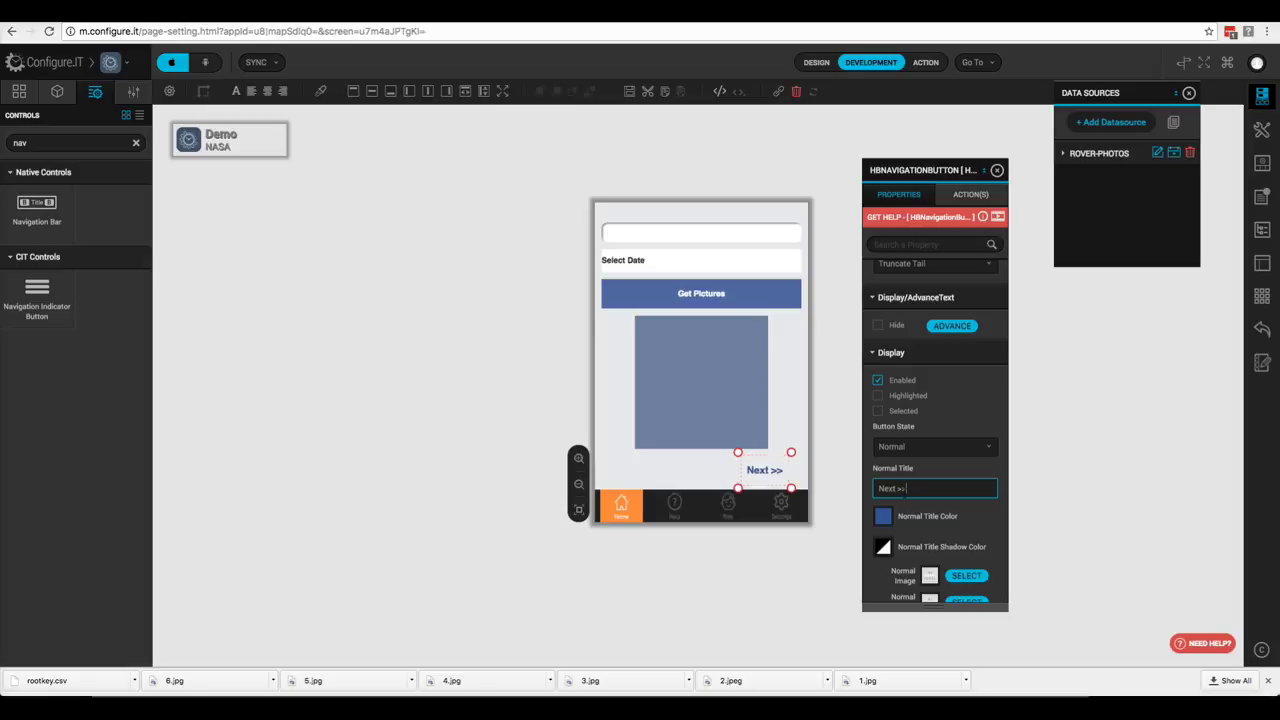
{"action": "left_click", "coordinate": [910, 451]}
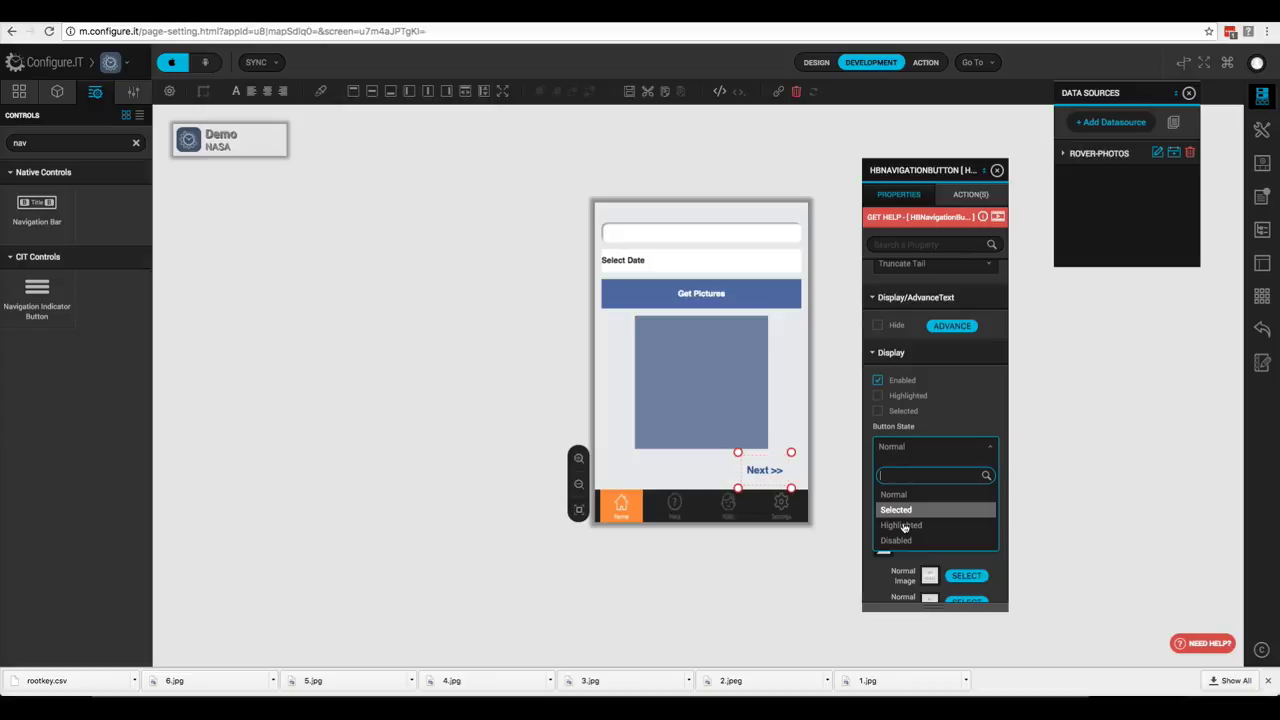
{"action": "left_click", "coordinate": [904, 525]}
{"action": "left_click", "coordinate": [896, 488]}
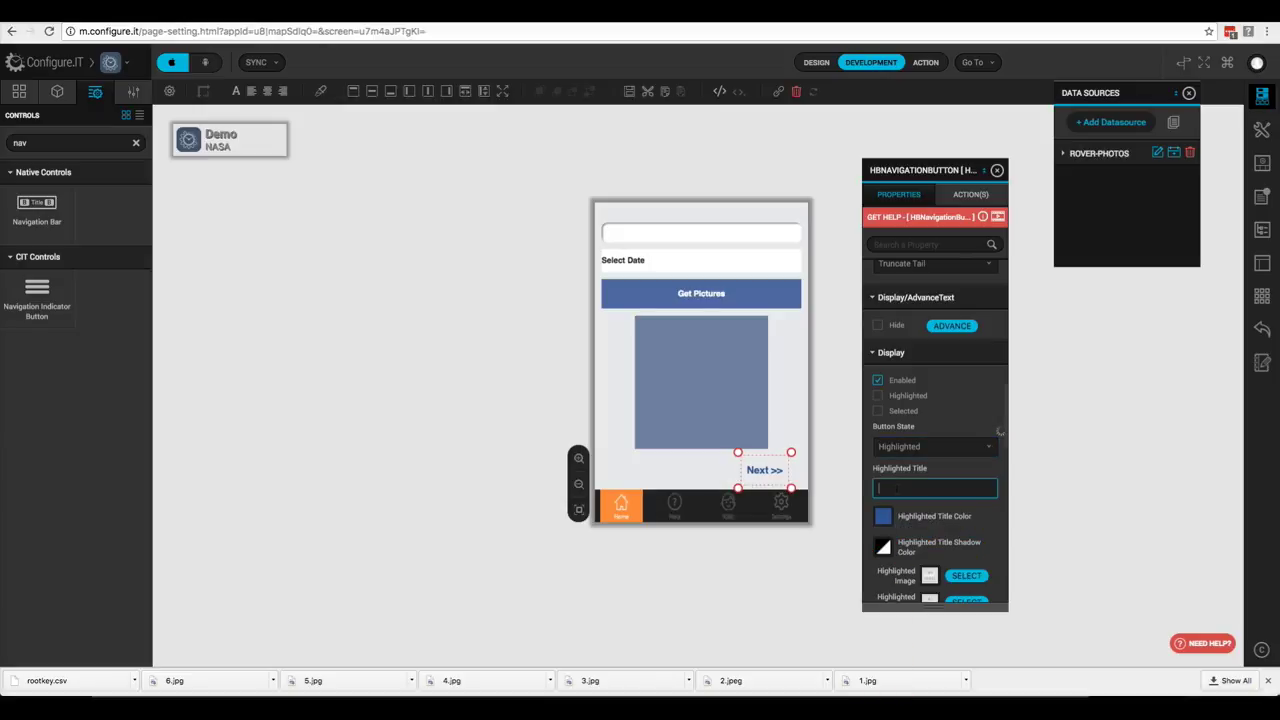
{"action": "type", "text": "Next >>"}
- Place a second Navigation Indicator Button at the gallery's lower left, X 10 and width 70
{"action": "left_click_drag", "start_coordinate": [40, 292], "coordinate": [620, 473]}
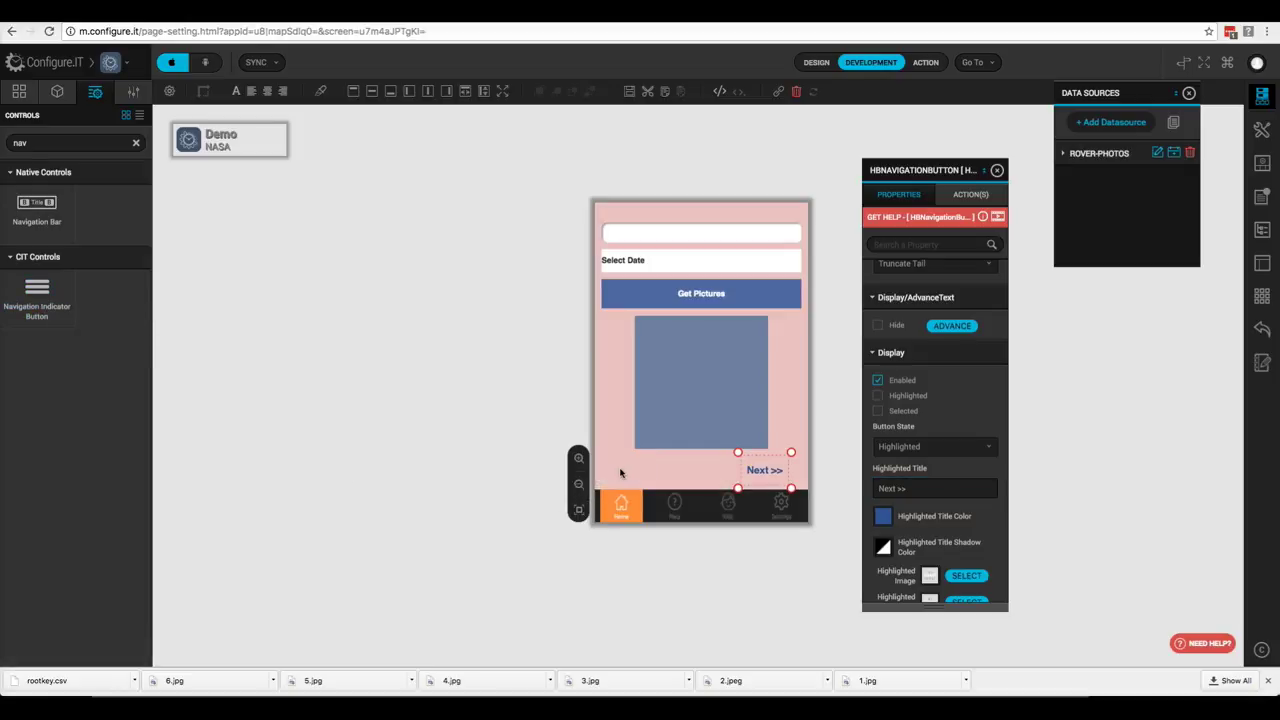
{"action": "type", "text": "10"}
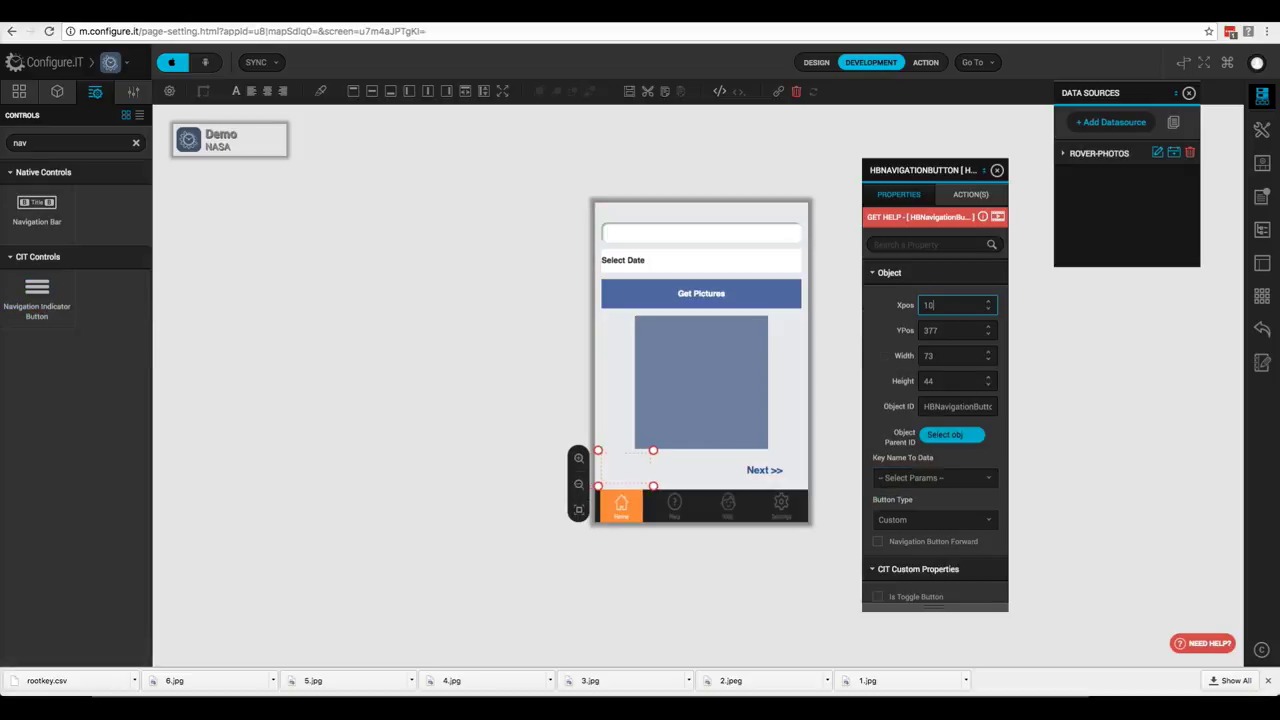
{"action": "double_click", "coordinate": [953, 330]}
{"action": "key", "text": "Tab"}
{"action": "type", "text": "70"}
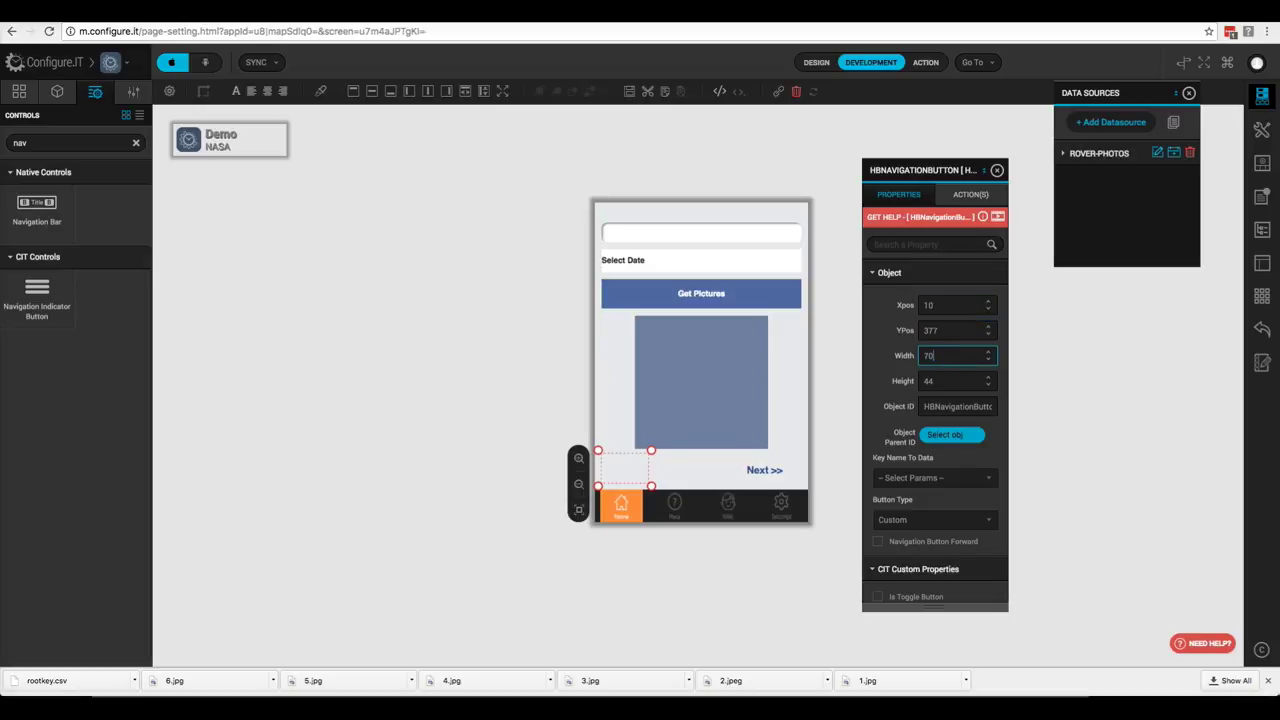
{"action": "key", "text": "Tab"}
{"action": "scroll", "coordinate": [940, 330], "scroll_direction": "down", "scroll_amount": 2}
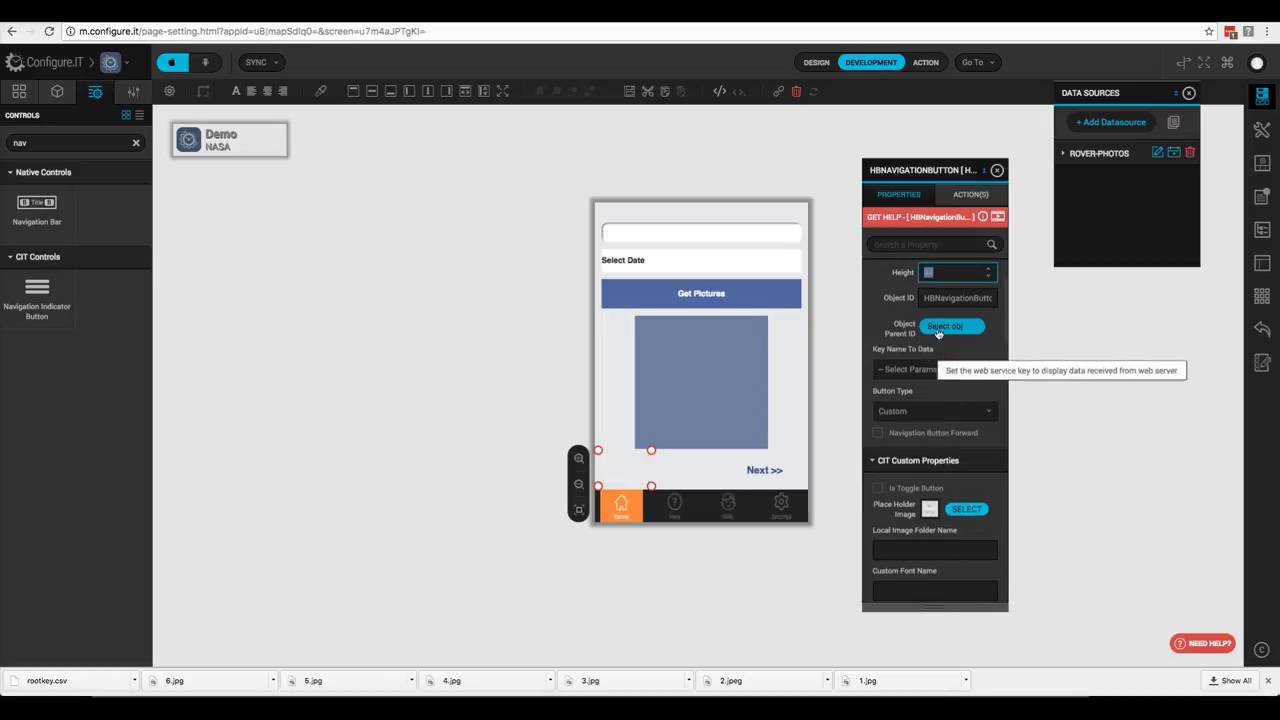
- Set HBPhotoAnimatedGalleryDetail as the second button's parent object and save
{"action": "left_click", "coordinate": [940, 327]}
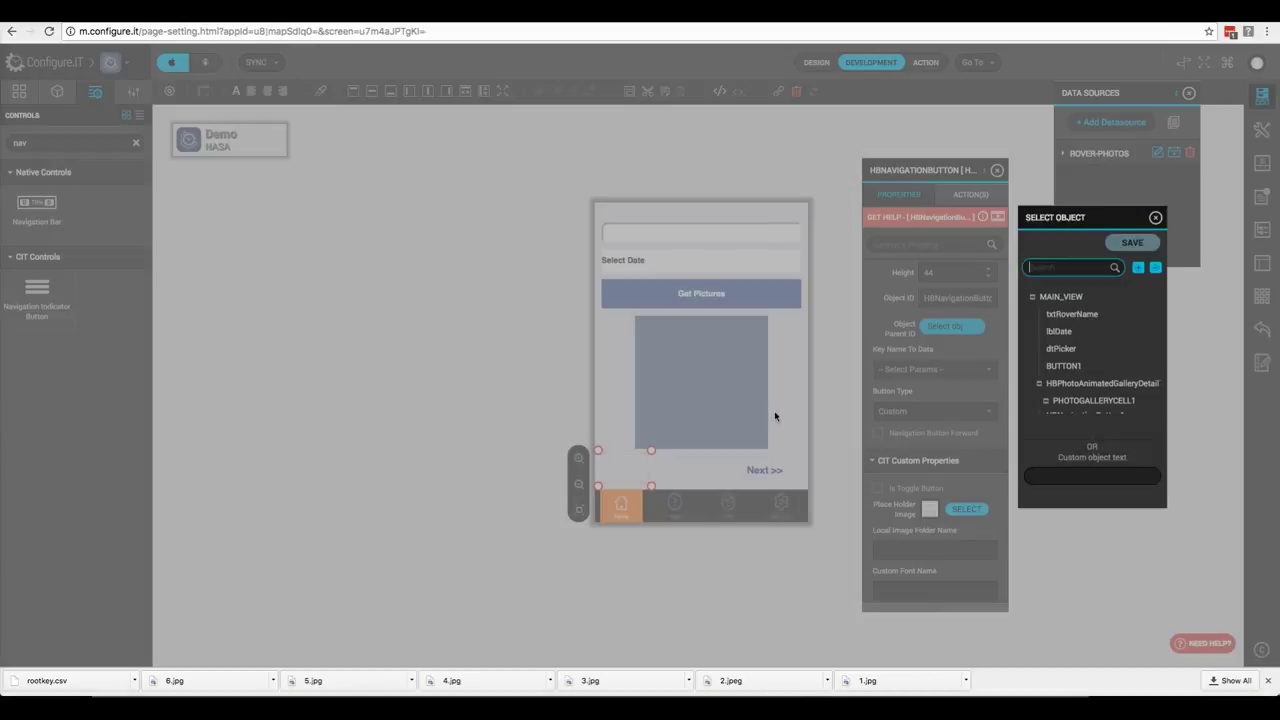
{"action": "left_click", "coordinate": [670, 385]}
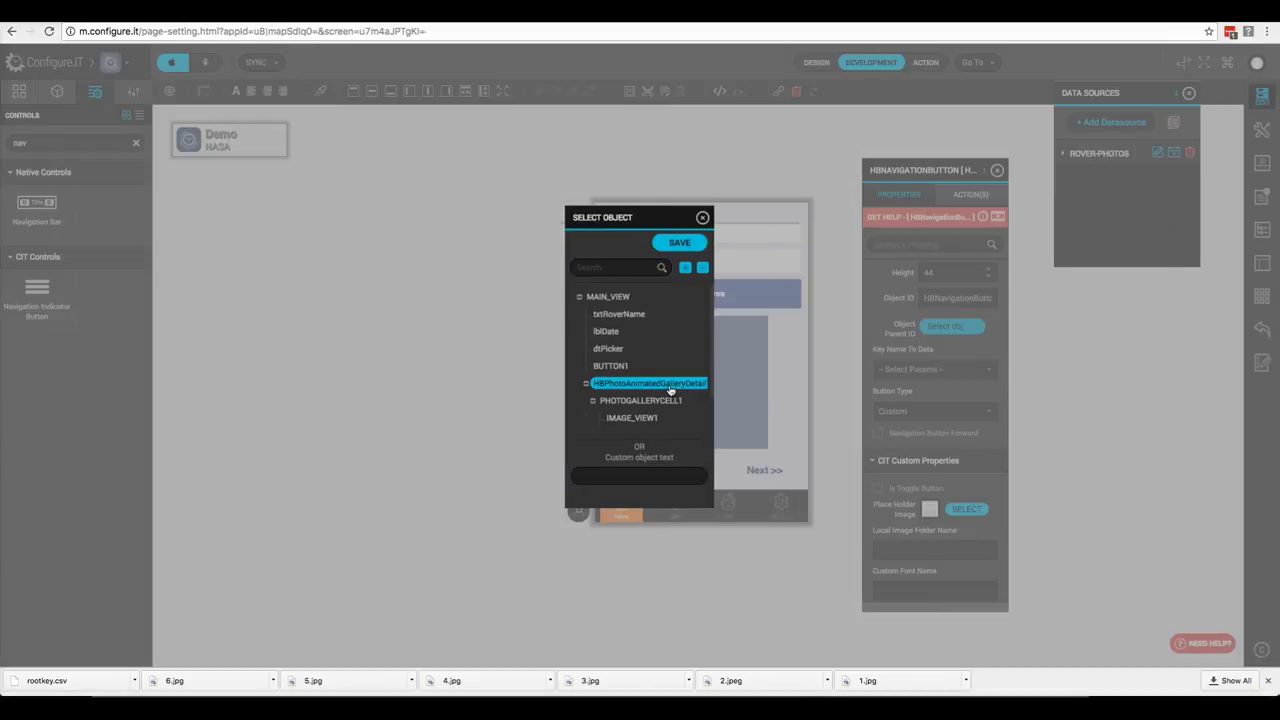
{"action": "left_click", "coordinate": [677, 246]}
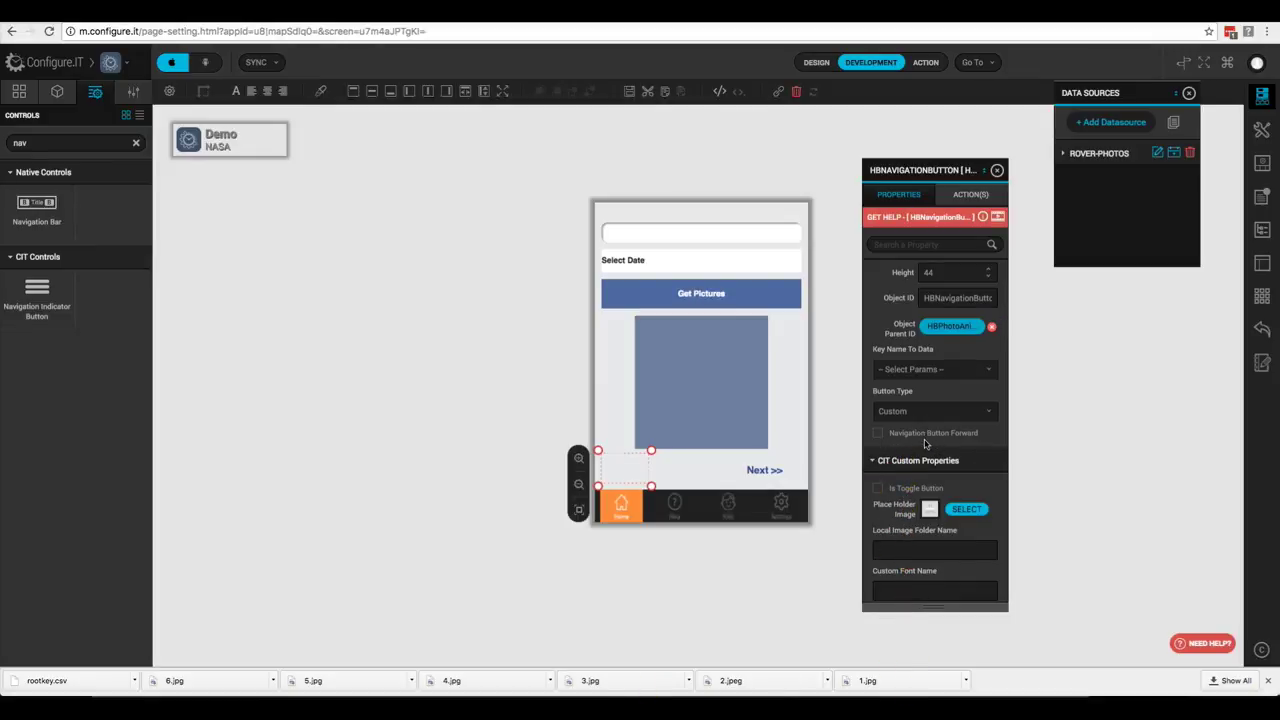
{"action": "scroll", "coordinate": [905, 450], "scroll_direction": "down", "scroll_amount": 3}
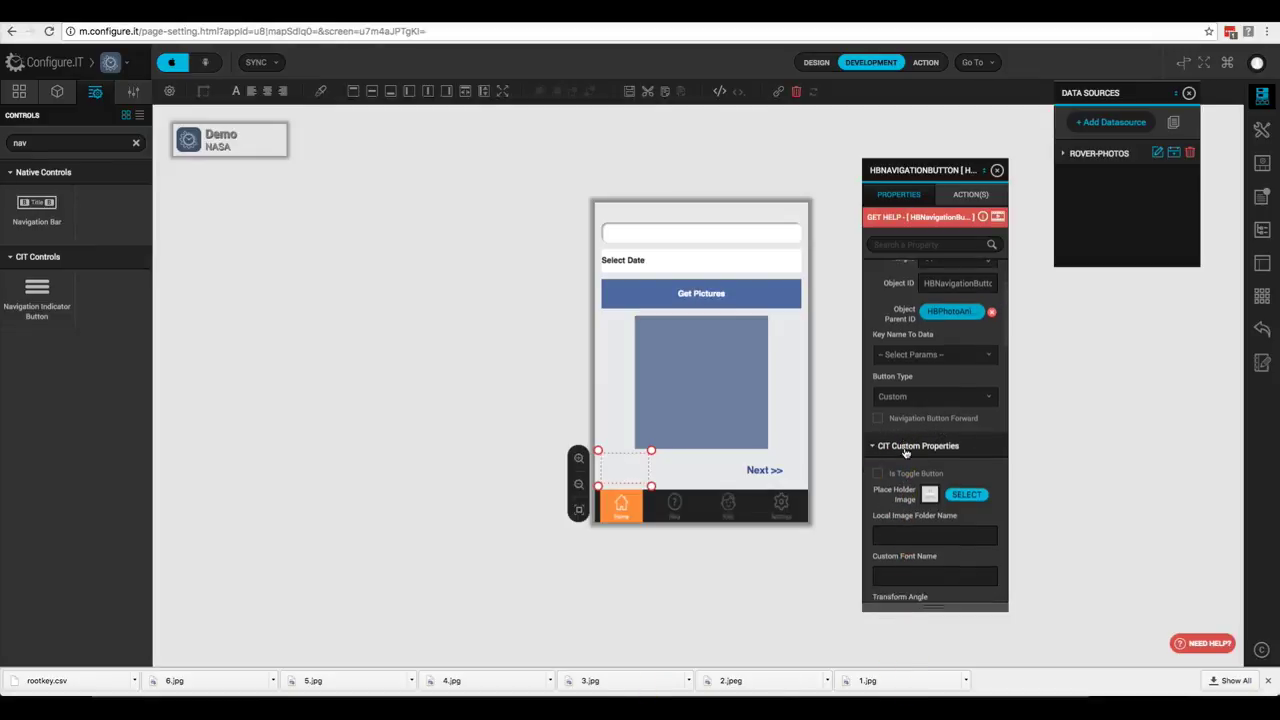
{"action": "scroll", "coordinate": [905, 452], "scroll_direction": "down", "scroll_amount": 6}
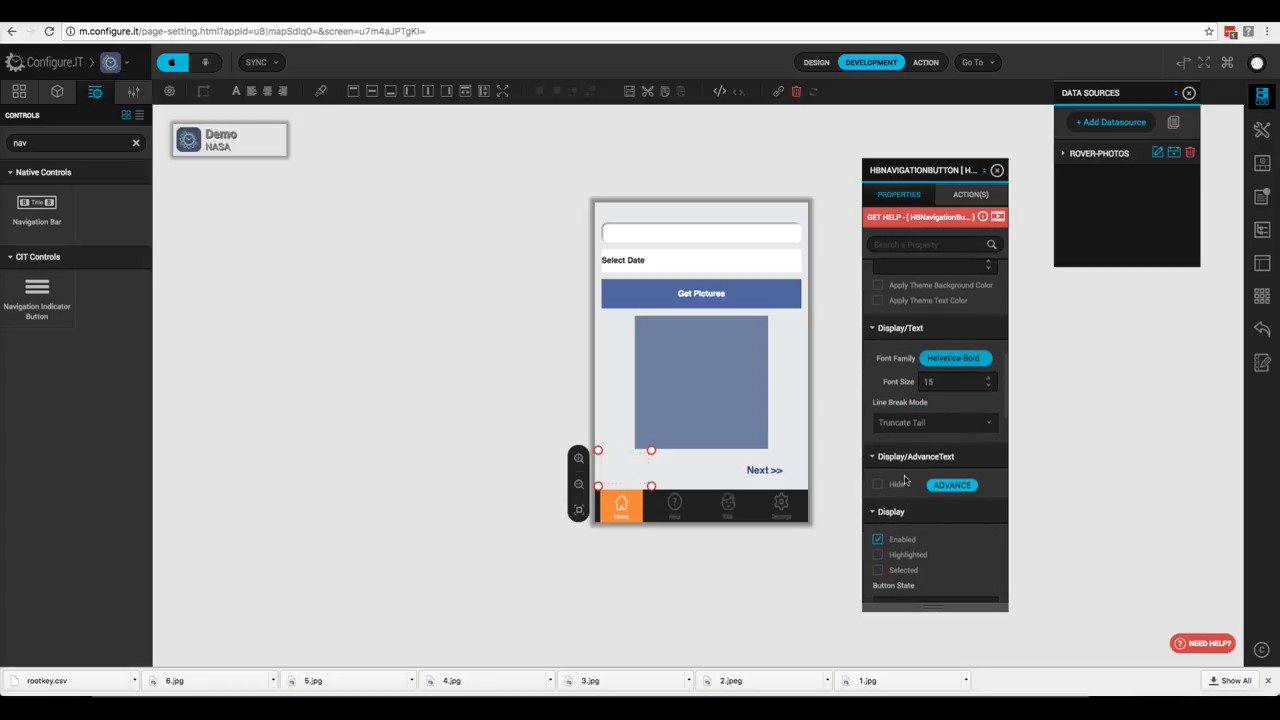
{"action": "scroll", "coordinate": [905, 480], "scroll_direction": "down", "scroll_amount": 1}
- Enter '<< Back' as the lower-left button's Normal Title and Highlighted Title
{"action": "left_click", "coordinate": [909, 553]}
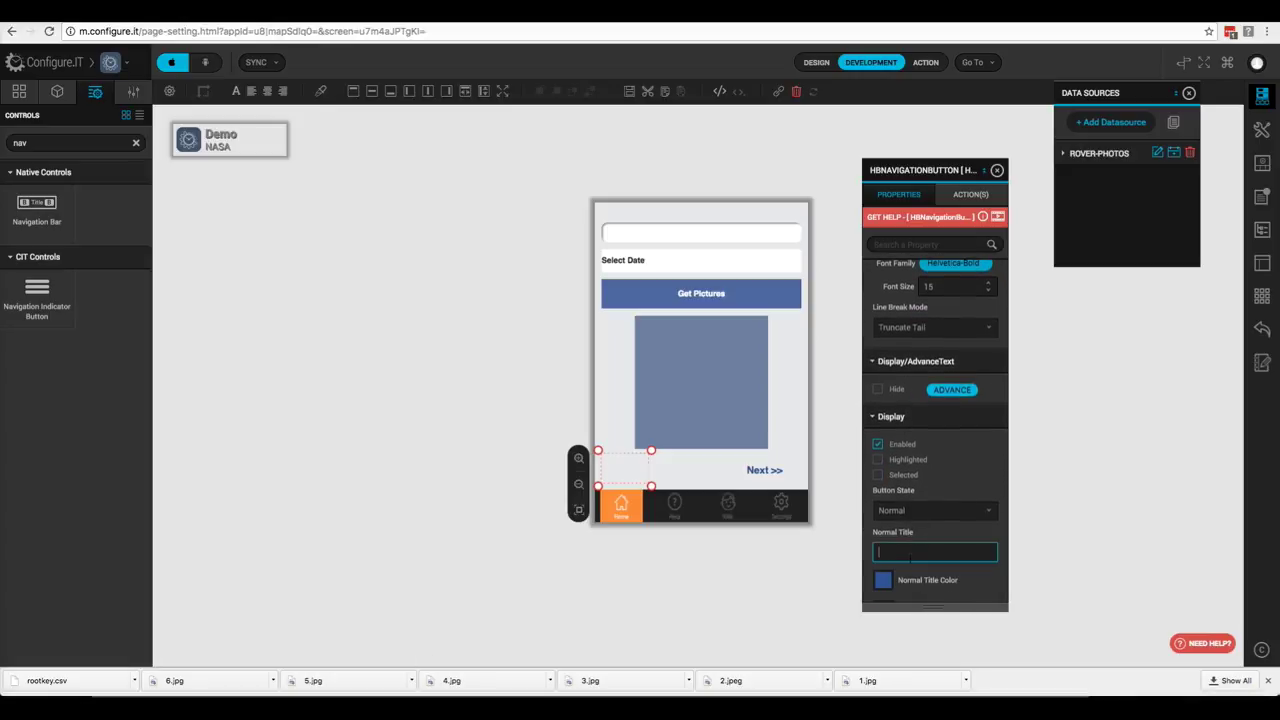
{"action": "type", "text": "<< Back"}
{"action": "left_click", "coordinate": [898, 512]}
{"action": "left_click", "coordinate": [902, 590]}
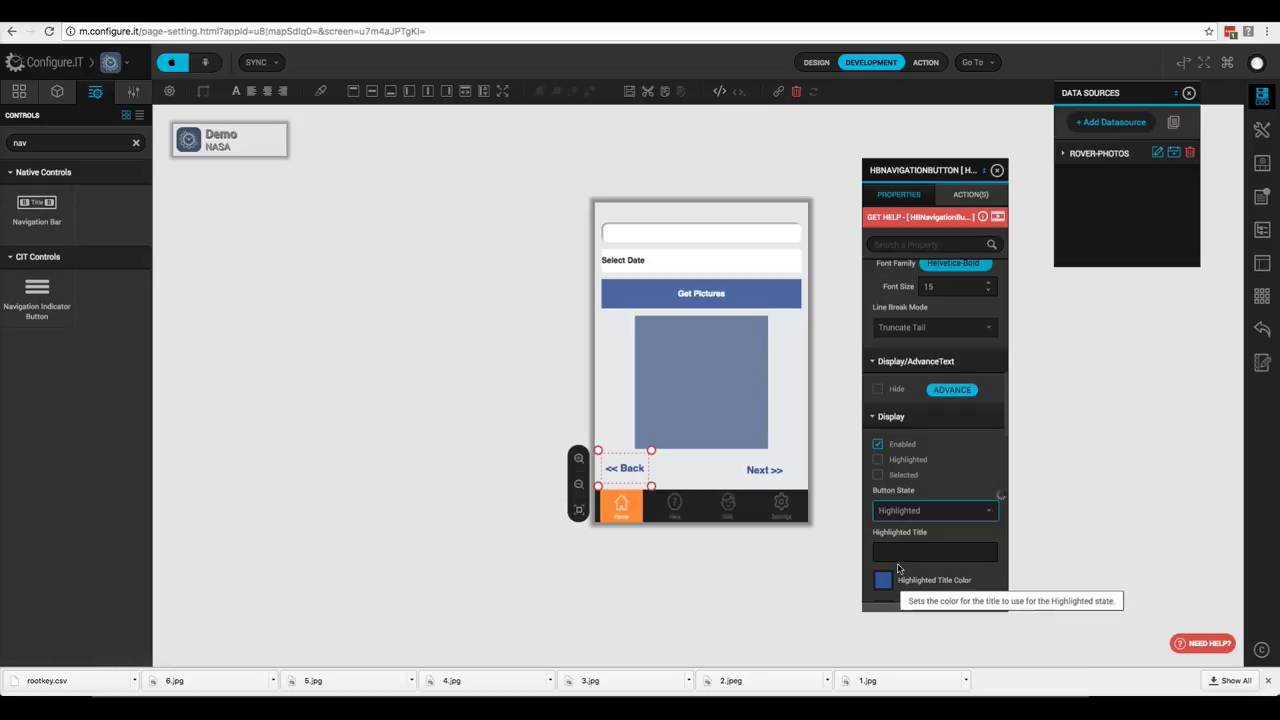
{"action": "left_click", "coordinate": [898, 554]}
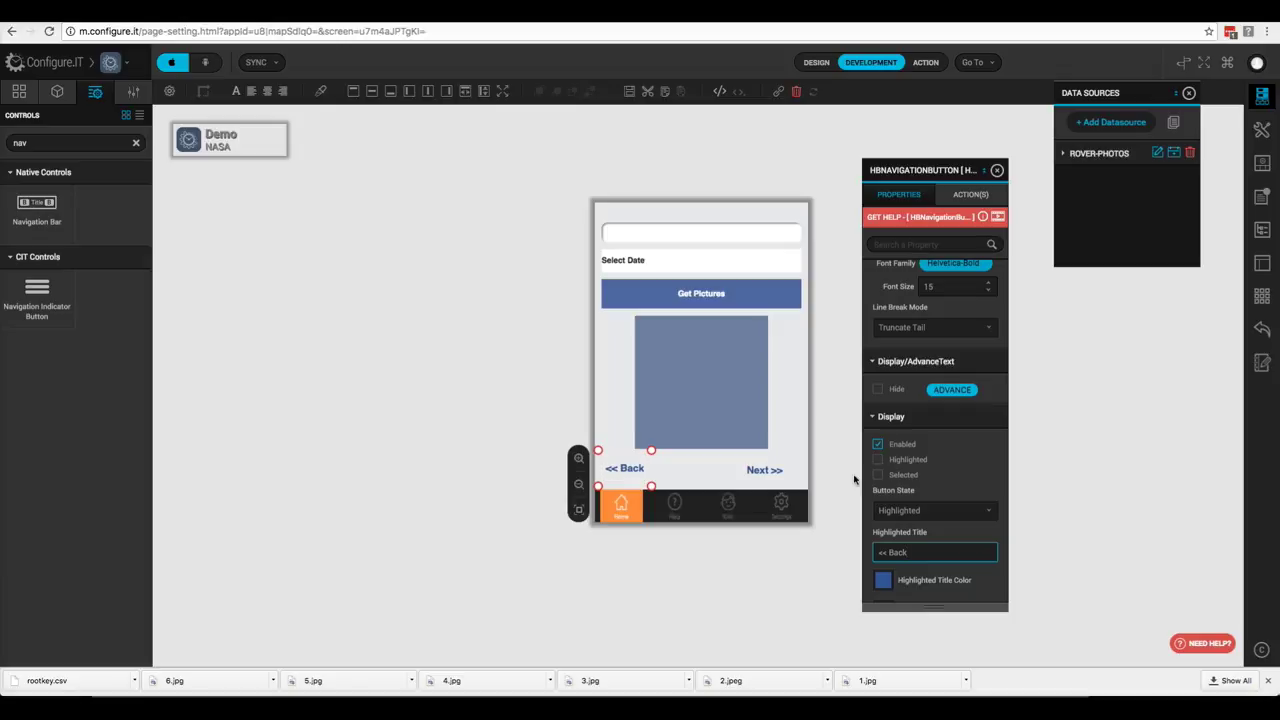
{"action": "left_click", "coordinate": [1127, 673]}
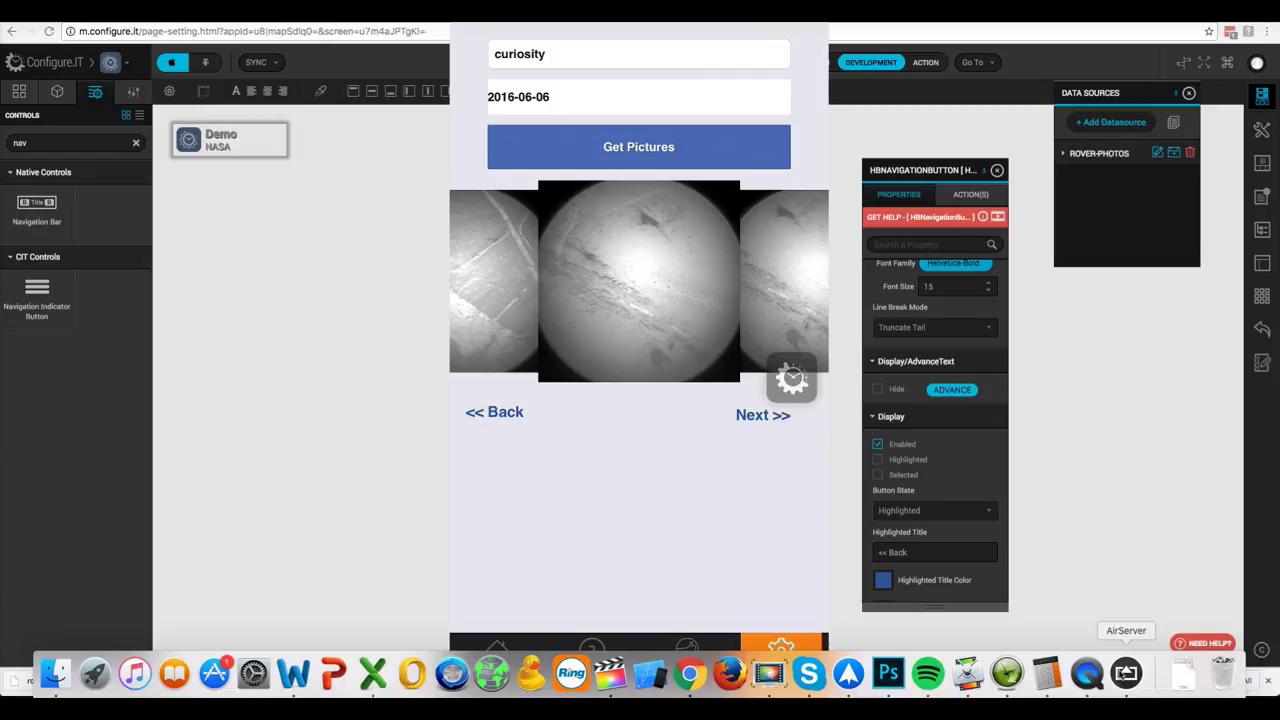
{"action": "left_click", "coordinate": [57, 91]}
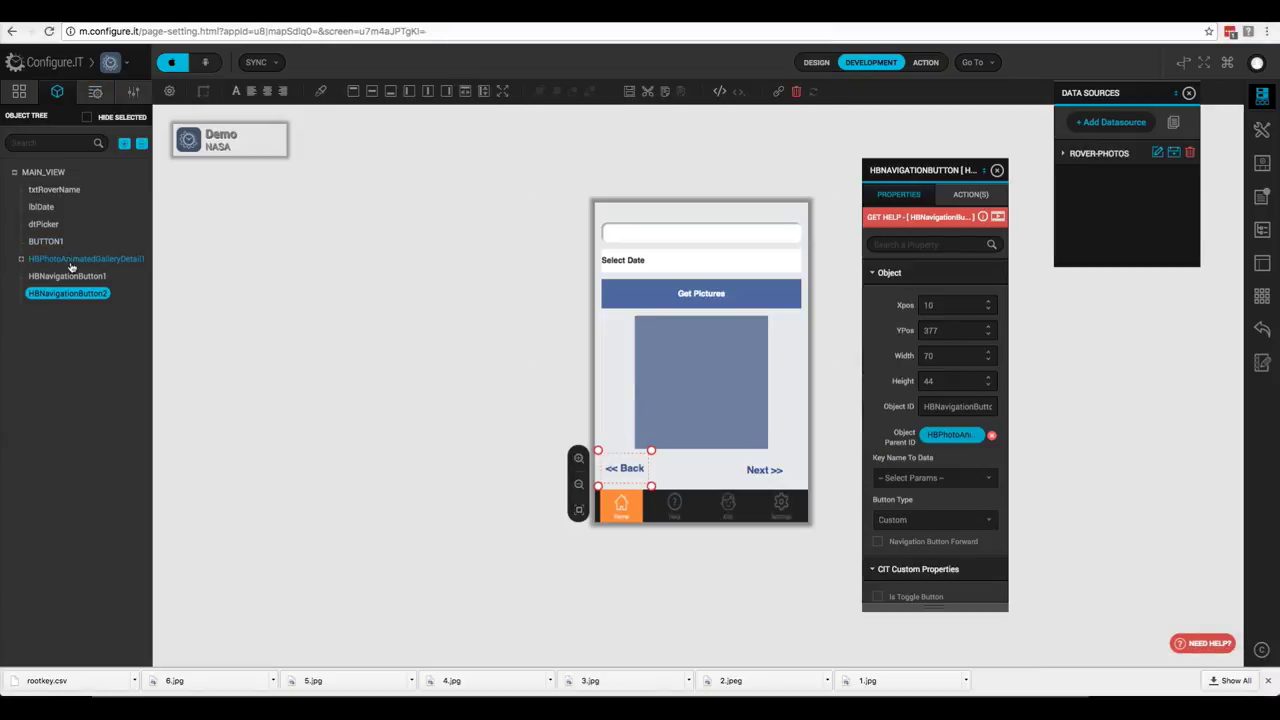
- Tick the Hide property on HBPhotoAnimatedGalleryDetail1
{"action": "left_click", "coordinate": [77, 259]}
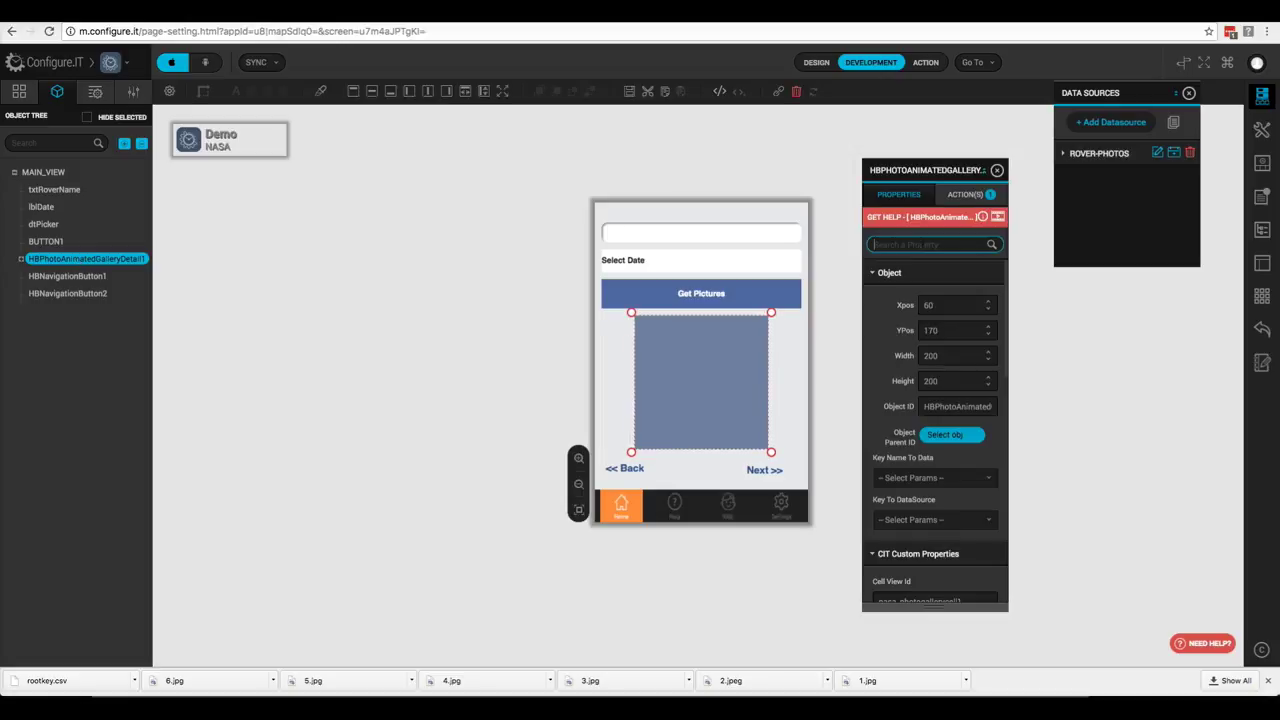
{"action": "type", "text": "hide"}
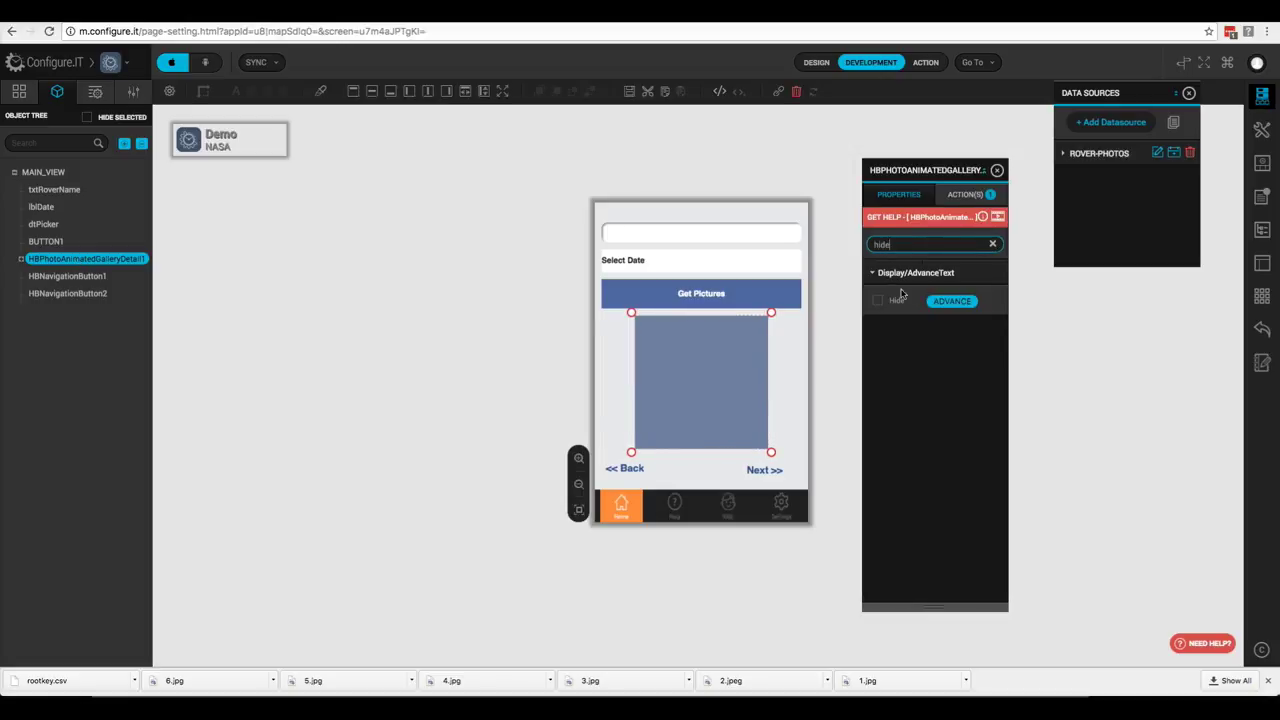
{"action": "left_click", "coordinate": [878, 302]}
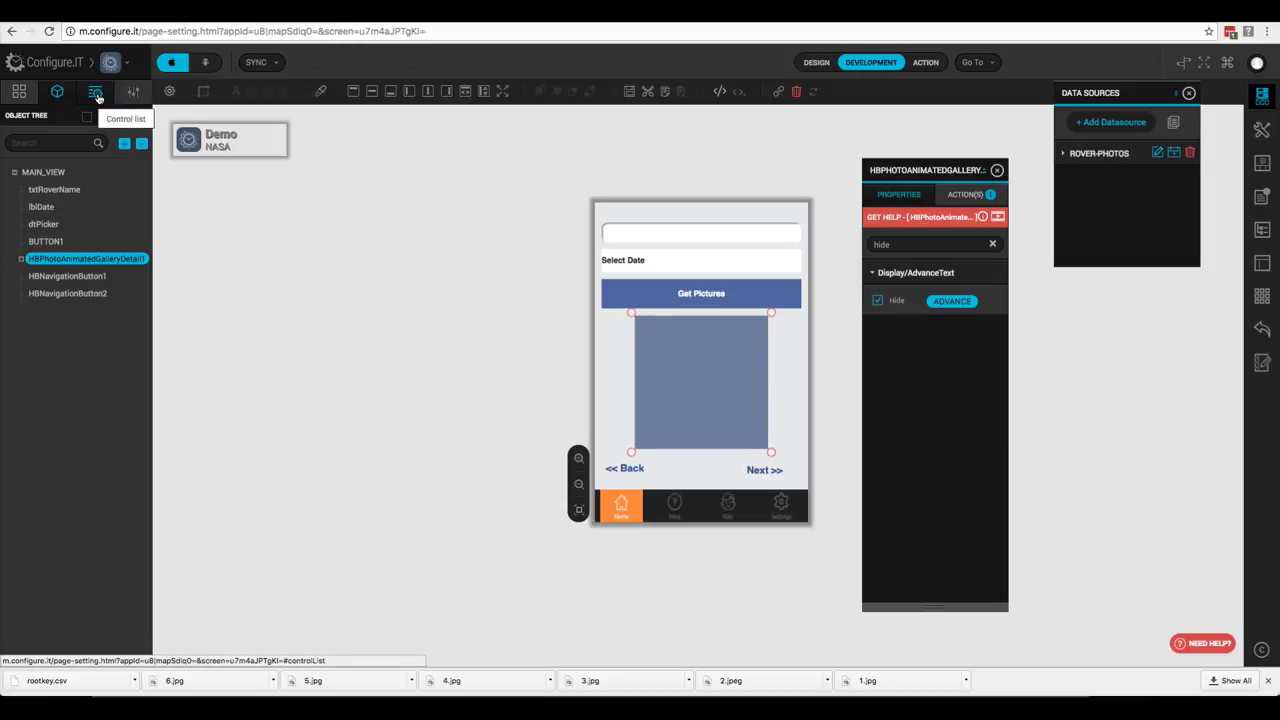
- Add a Grid View over the gallery area and move GRID_VIEW1 to top level below HBNavigationButton2
{"action": "left_click", "coordinate": [95, 91]}
{"action": "left_click", "coordinate": [56, 143]}
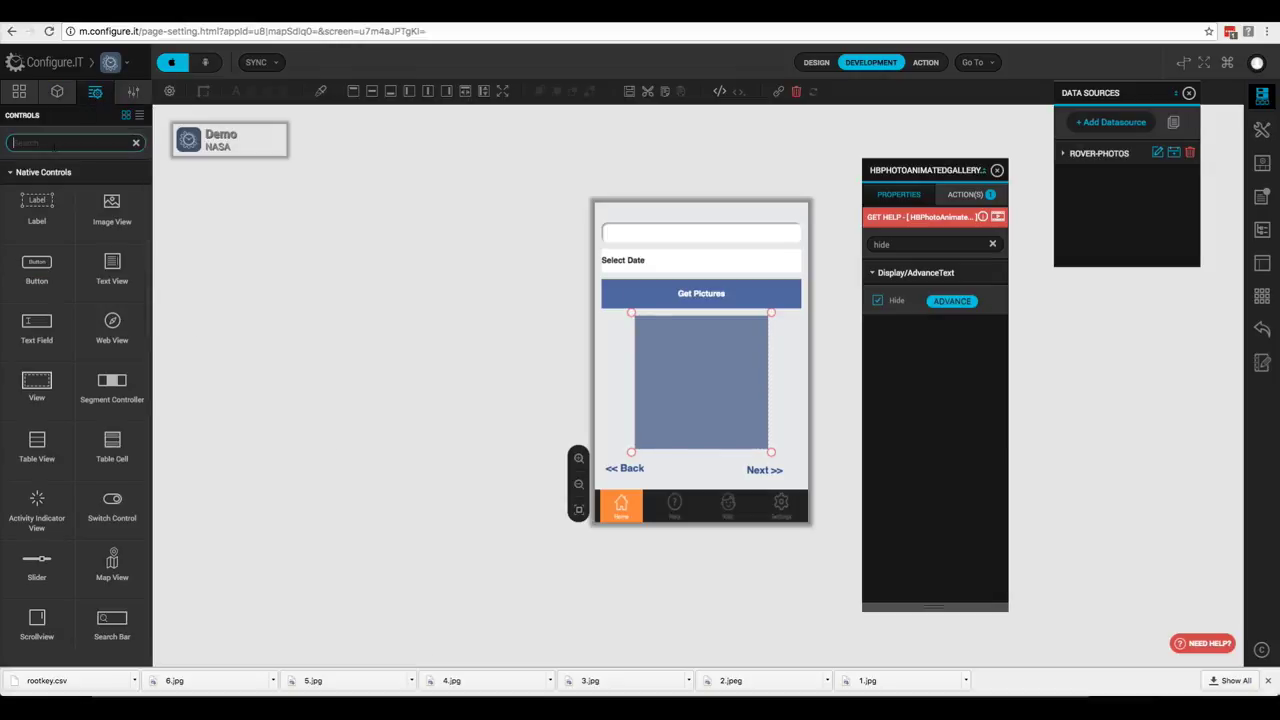
{"action": "type", "text": "grid"}
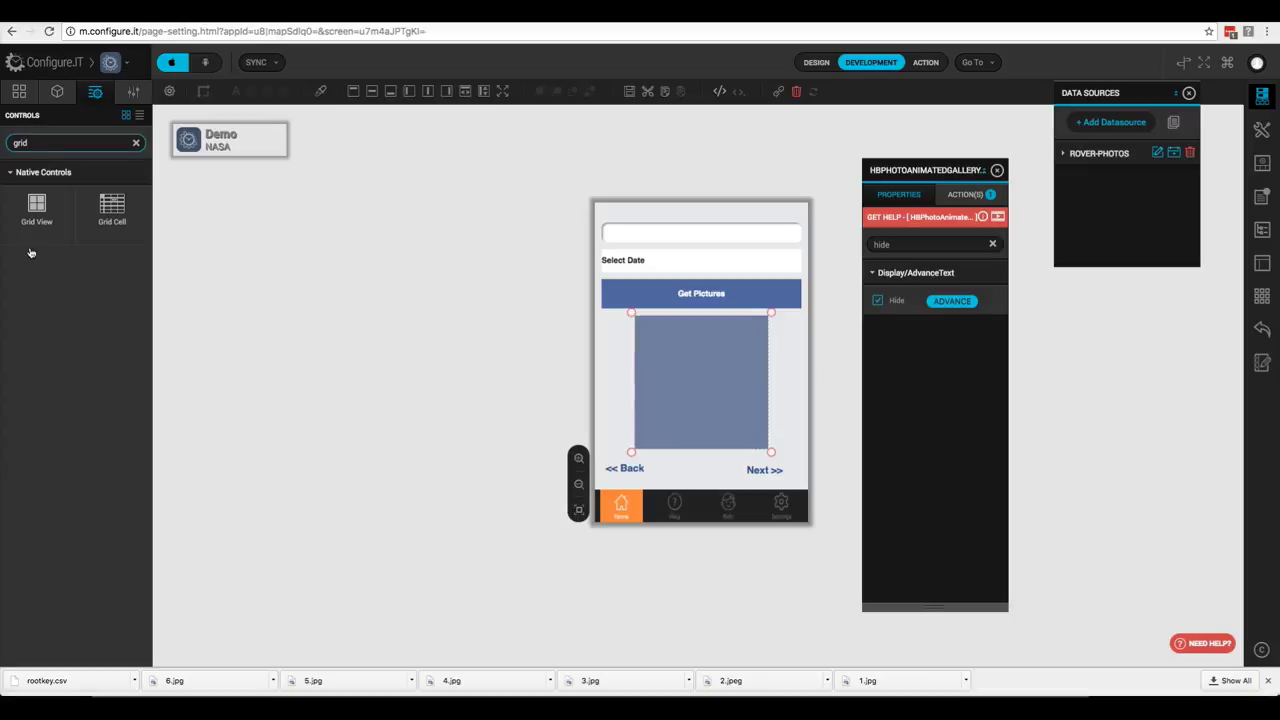
{"action": "left_click_drag", "start_coordinate": [38, 213], "coordinate": [700, 388]}
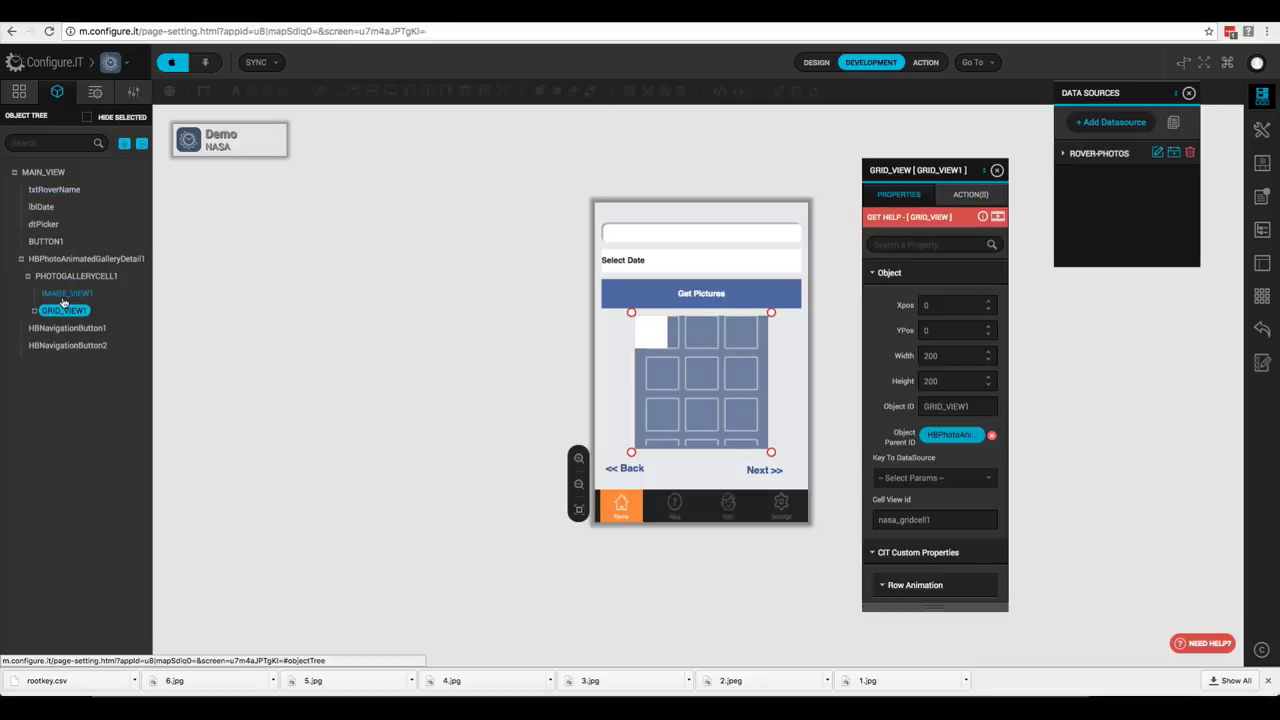
{"action": "left_click_drag", "start_coordinate": [52, 313], "coordinate": [46, 354]}
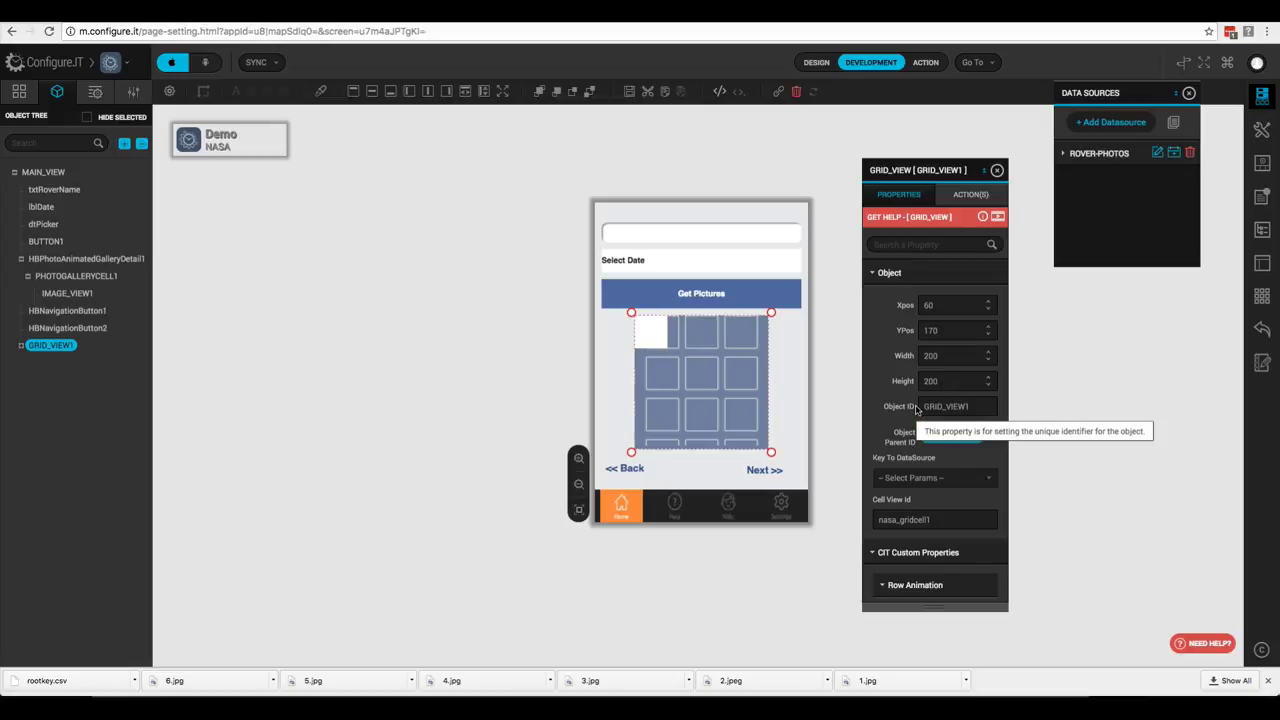
- Size GRID_VIEW1's cell GRIDCELL1 to 200 × 200
{"action": "left_click", "coordinate": [21, 346]}
{"action": "left_click", "coordinate": [52, 366]}
{"action": "double_click", "coordinate": [956, 306]}
{"action": "type", "text": "200"}
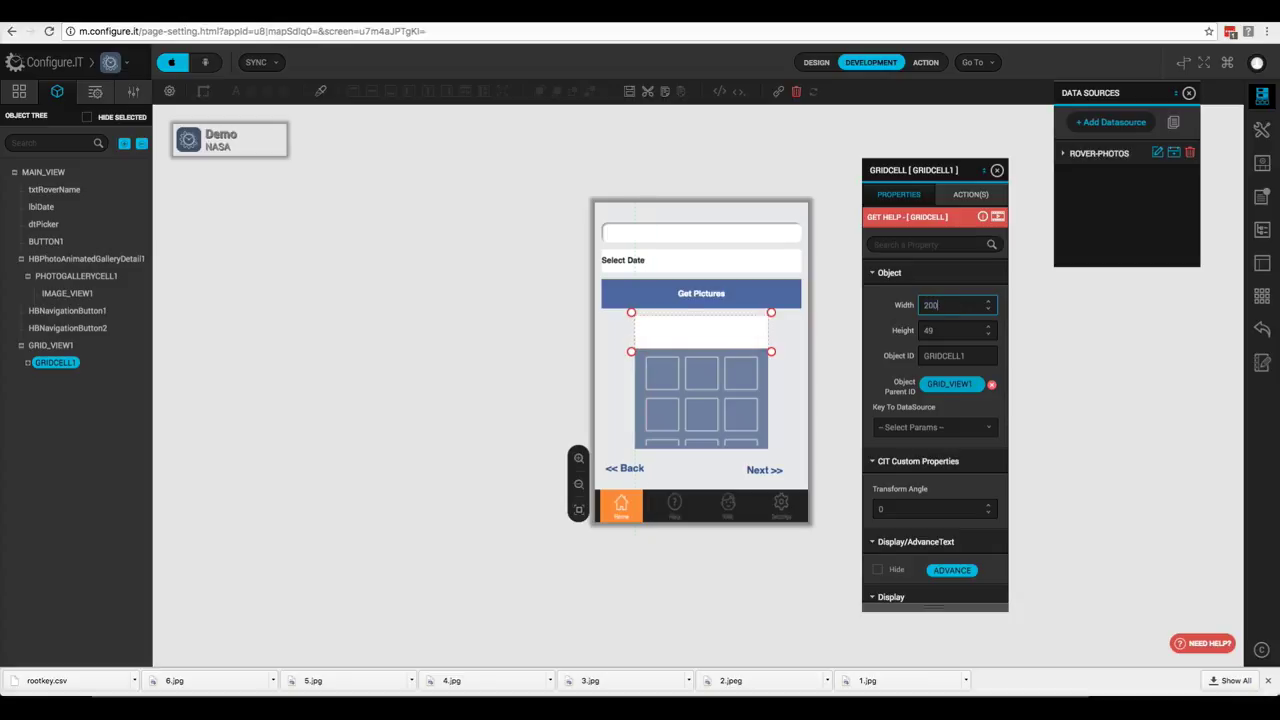
{"action": "key", "text": "Tab"}
{"action": "type", "text": "200"}
{"action": "left_click", "coordinate": [930, 244]}
{"action": "type", "text": "hide"}
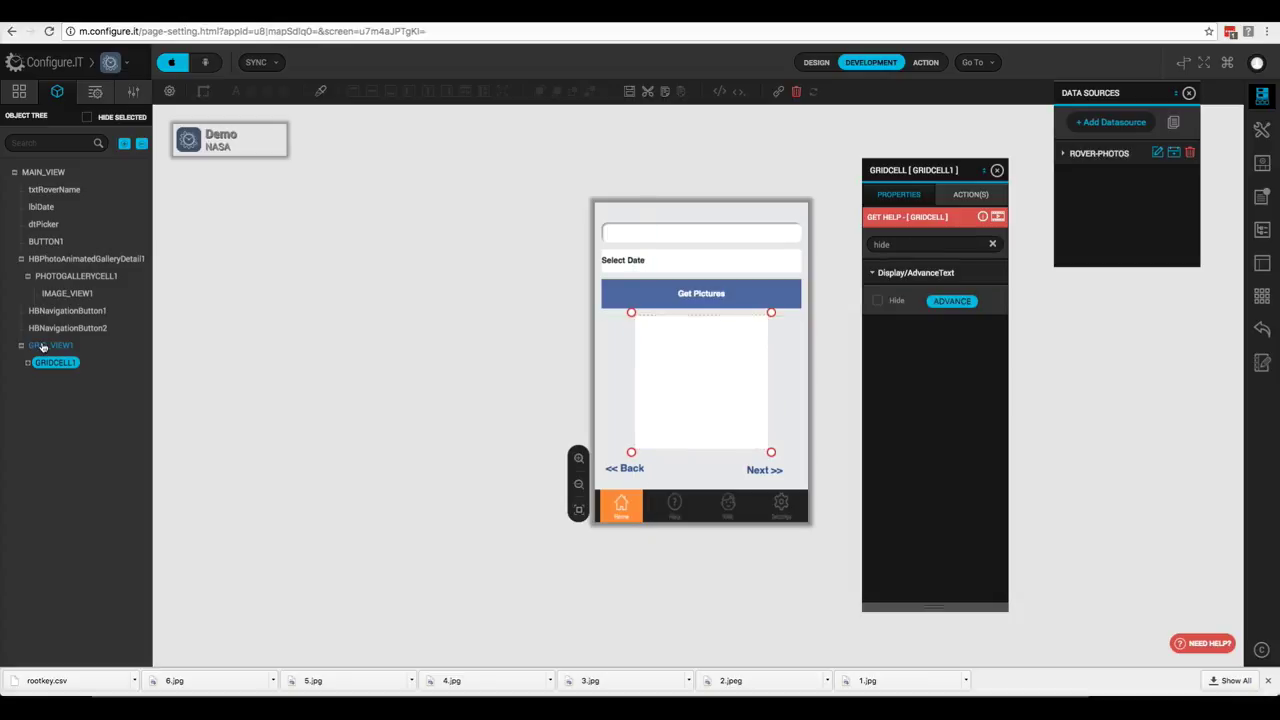
- Give GRID_VIEW1's Load event a saved action triggering the ROVER-PHOTOS data source API call
{"action": "left_click", "coordinate": [43, 346]}
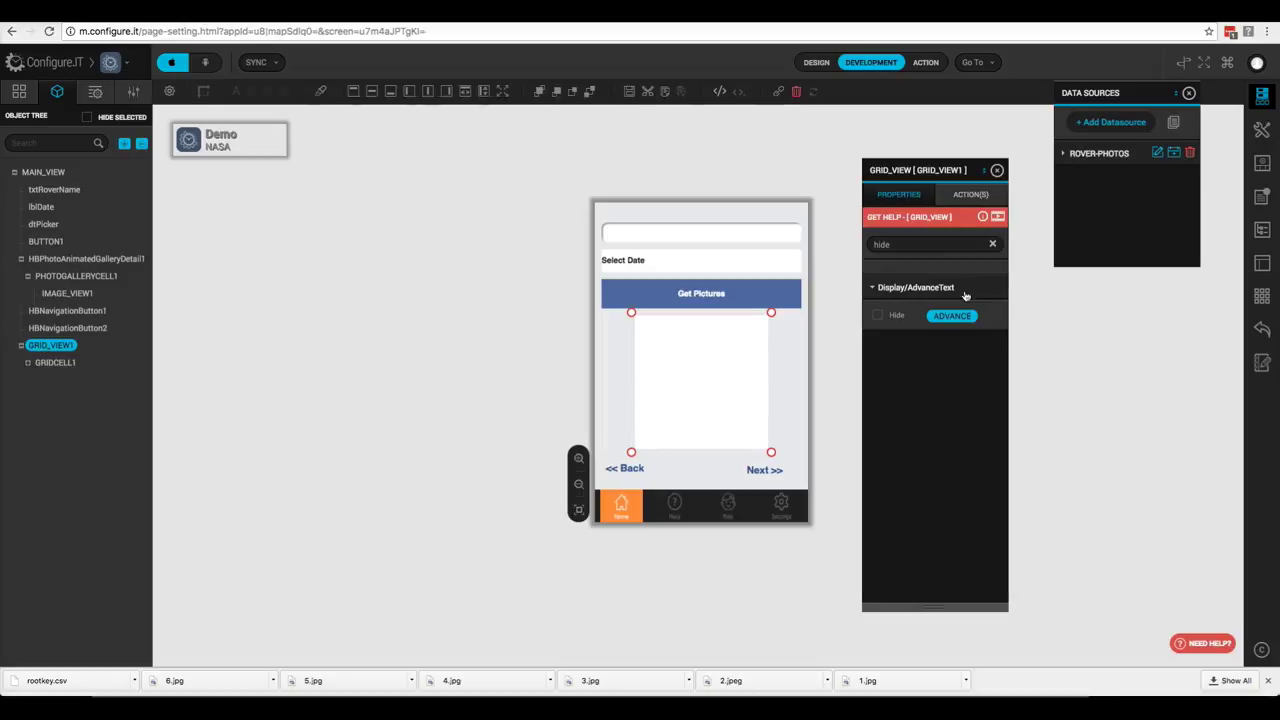
{"action": "left_click", "coordinate": [958, 196]}
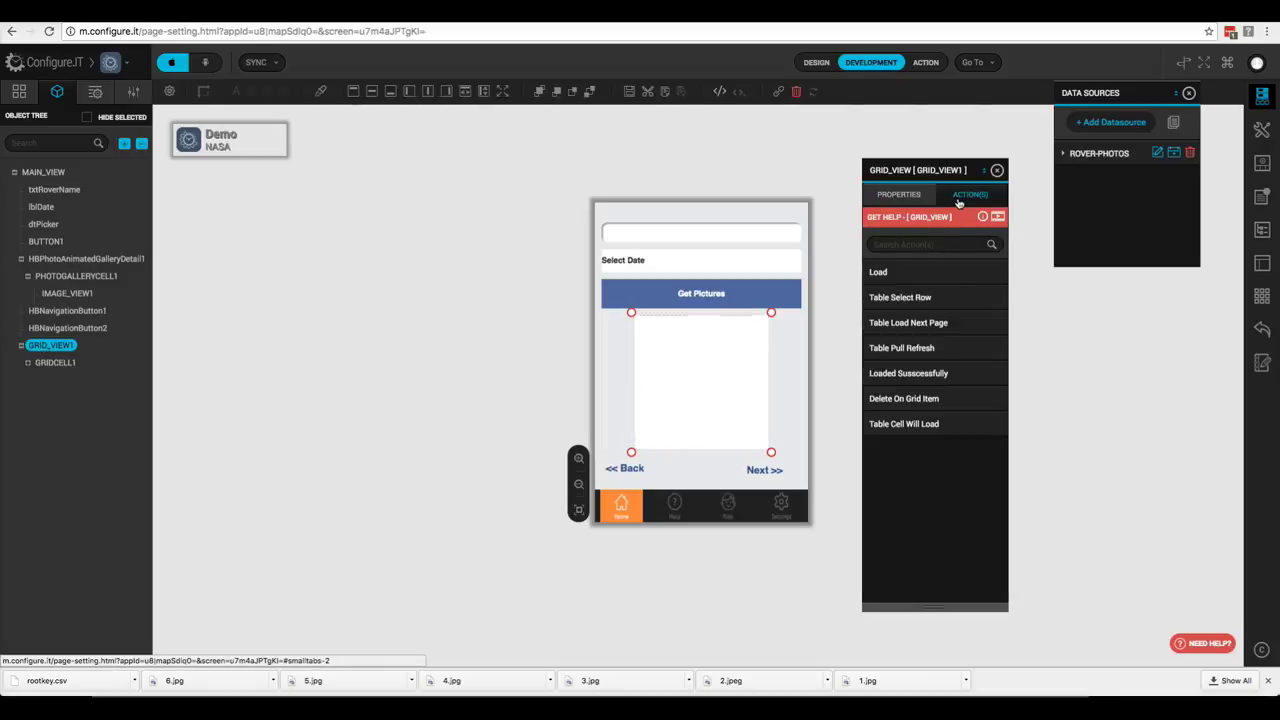
{"action": "left_click", "coordinate": [912, 274]}
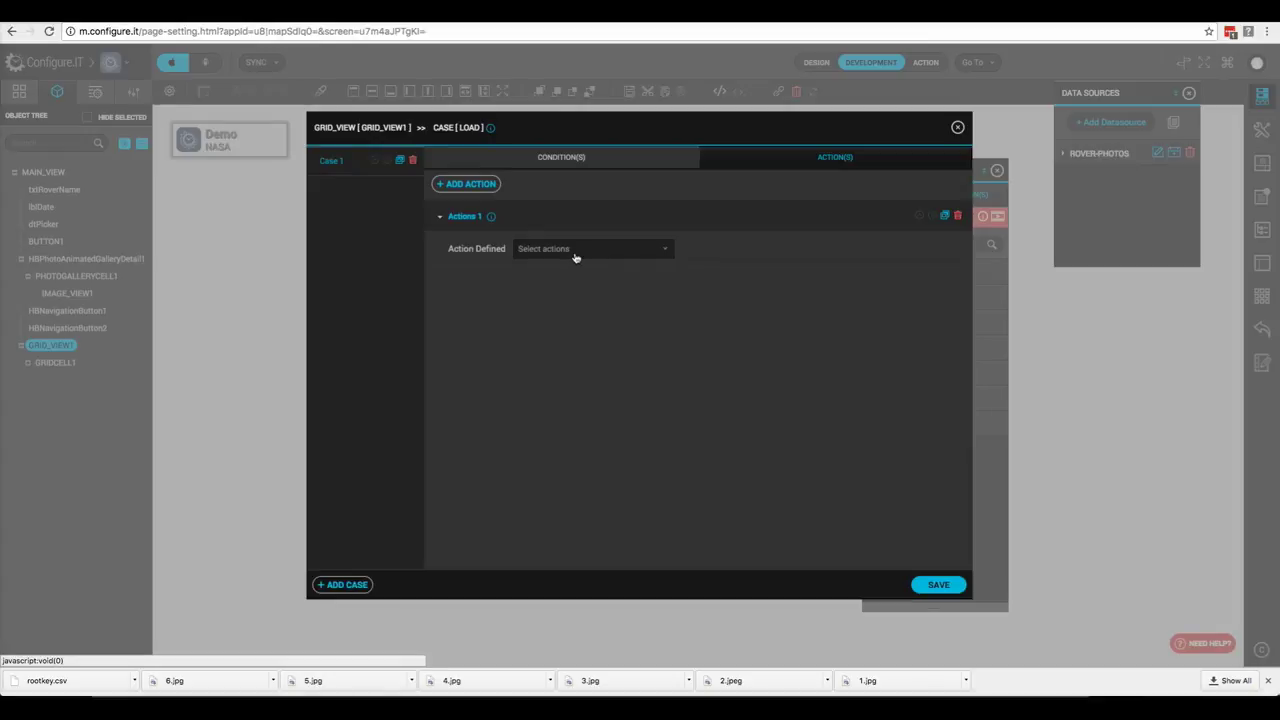
{"action": "left_click", "coordinate": [578, 252]}
{"action": "left_click", "coordinate": [548, 316]}
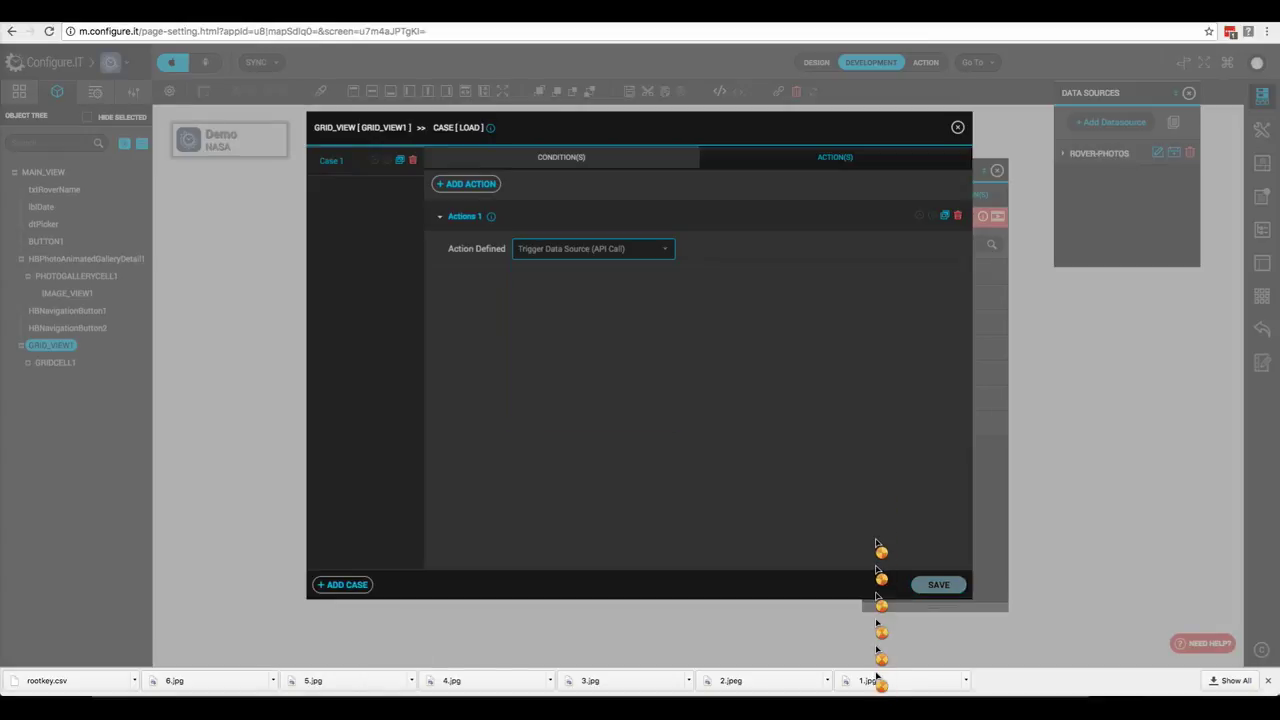
{"action": "left_click", "coordinate": [497, 318]}
{"action": "left_click", "coordinate": [493, 331]}
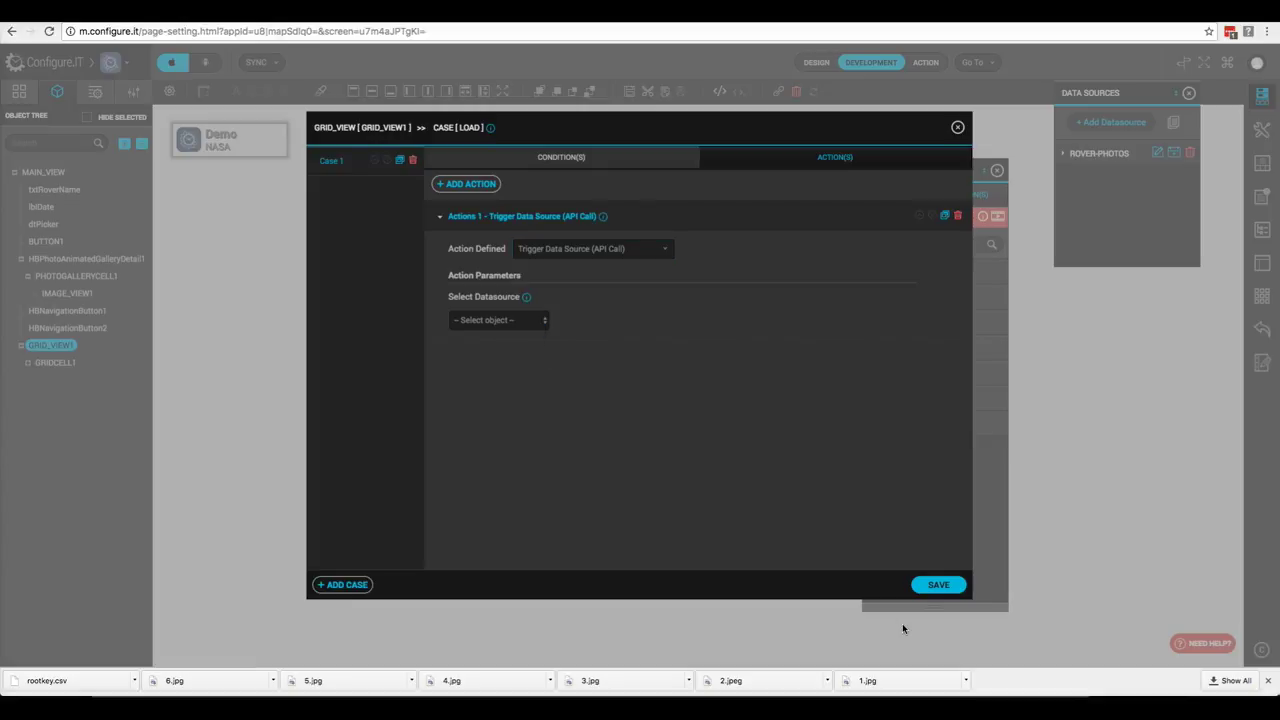
{"action": "left_click", "coordinate": [938, 586]}
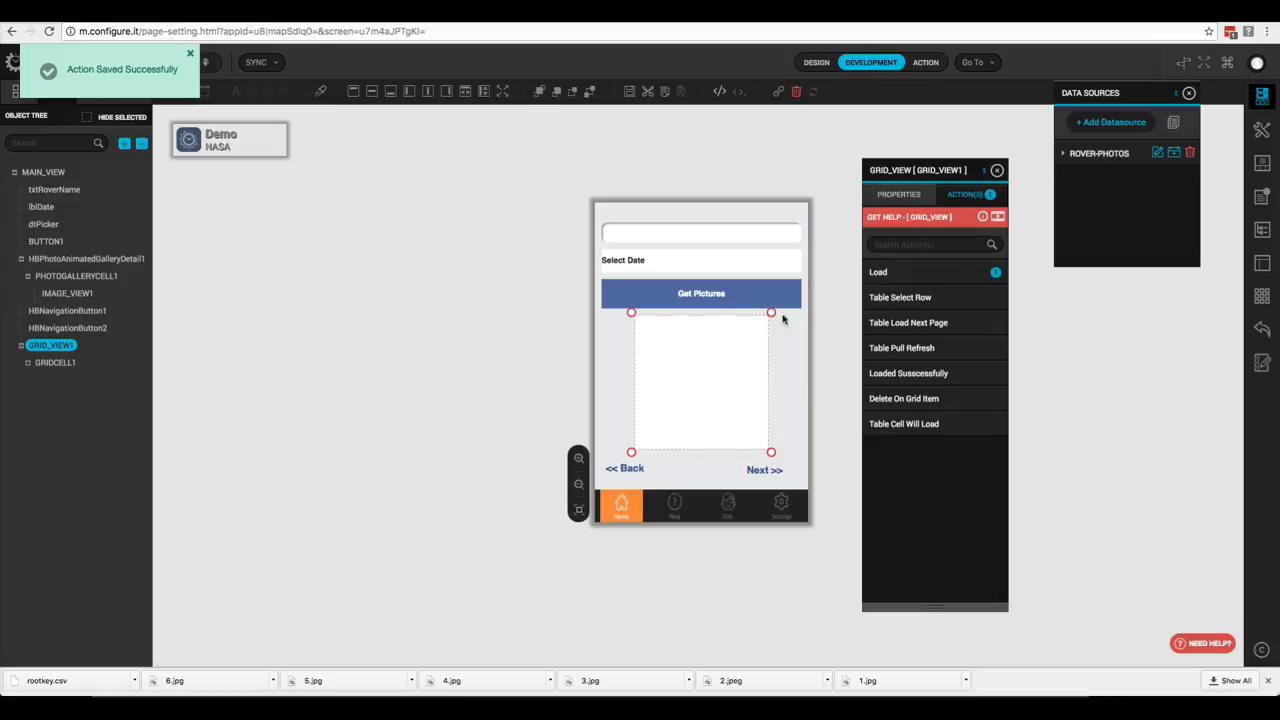
{"action": "left_click", "coordinate": [759, 295]}
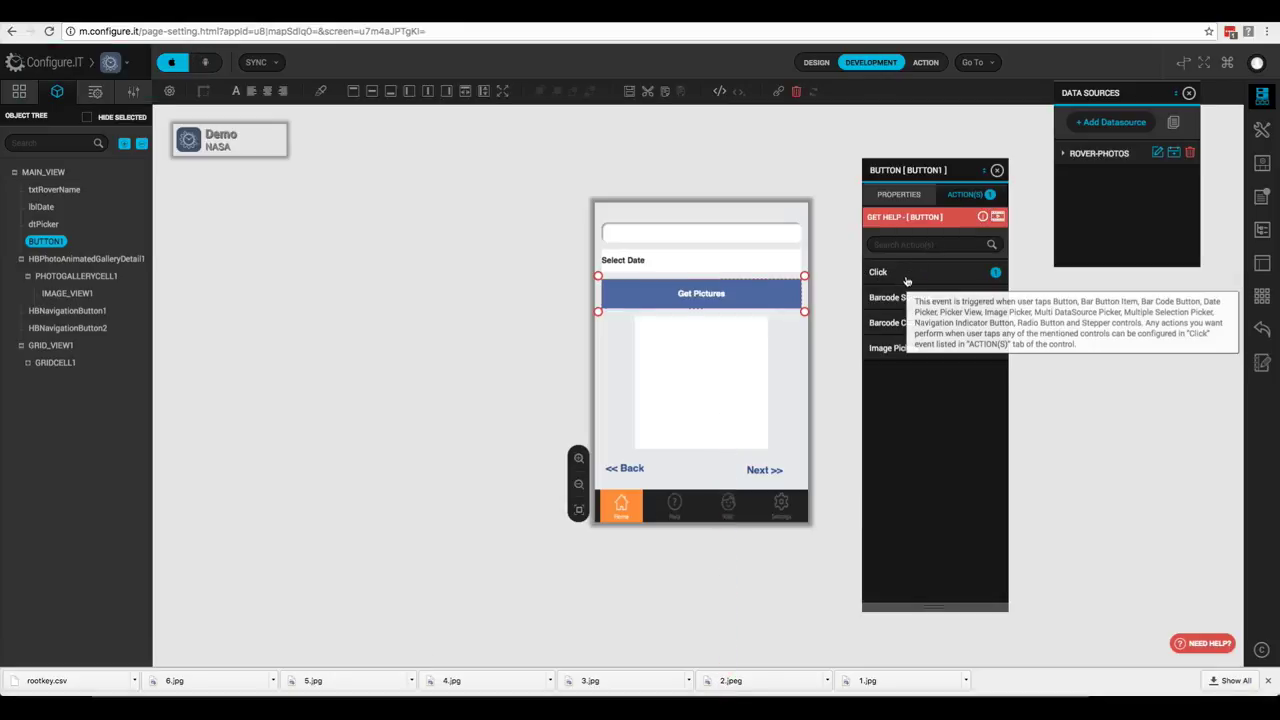
- Change the Get Pictures Click action's Reload View target to GRID_VIEW1 and save it
{"action": "left_click", "coordinate": [906, 281]}
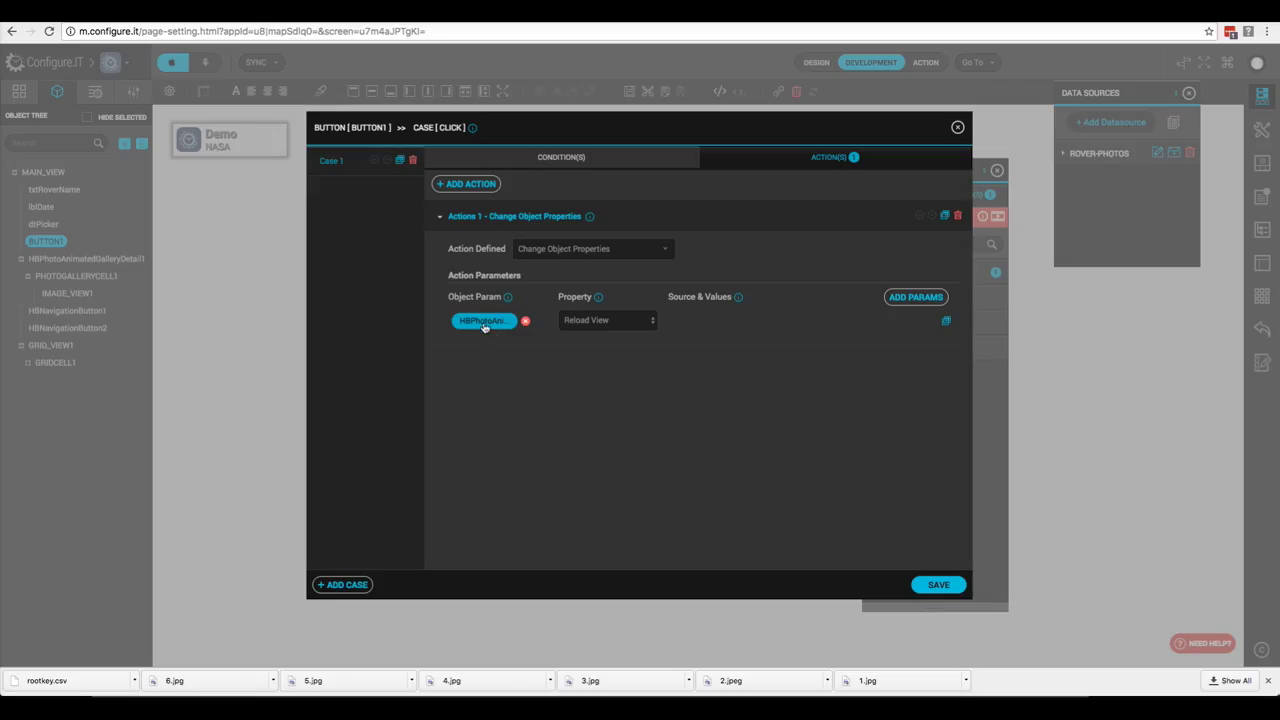
{"action": "left_click", "coordinate": [483, 321]}
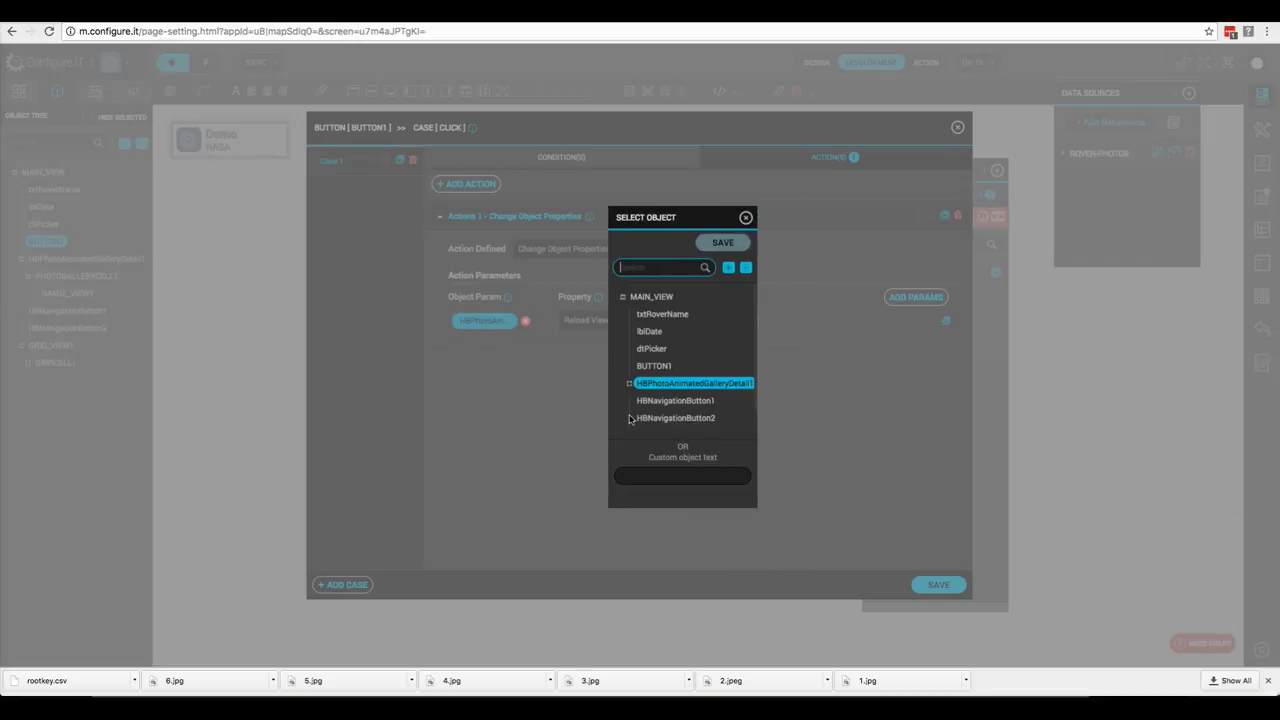
{"action": "scroll", "coordinate": [600, 405], "scroll_direction": "down", "scroll_amount": 1}
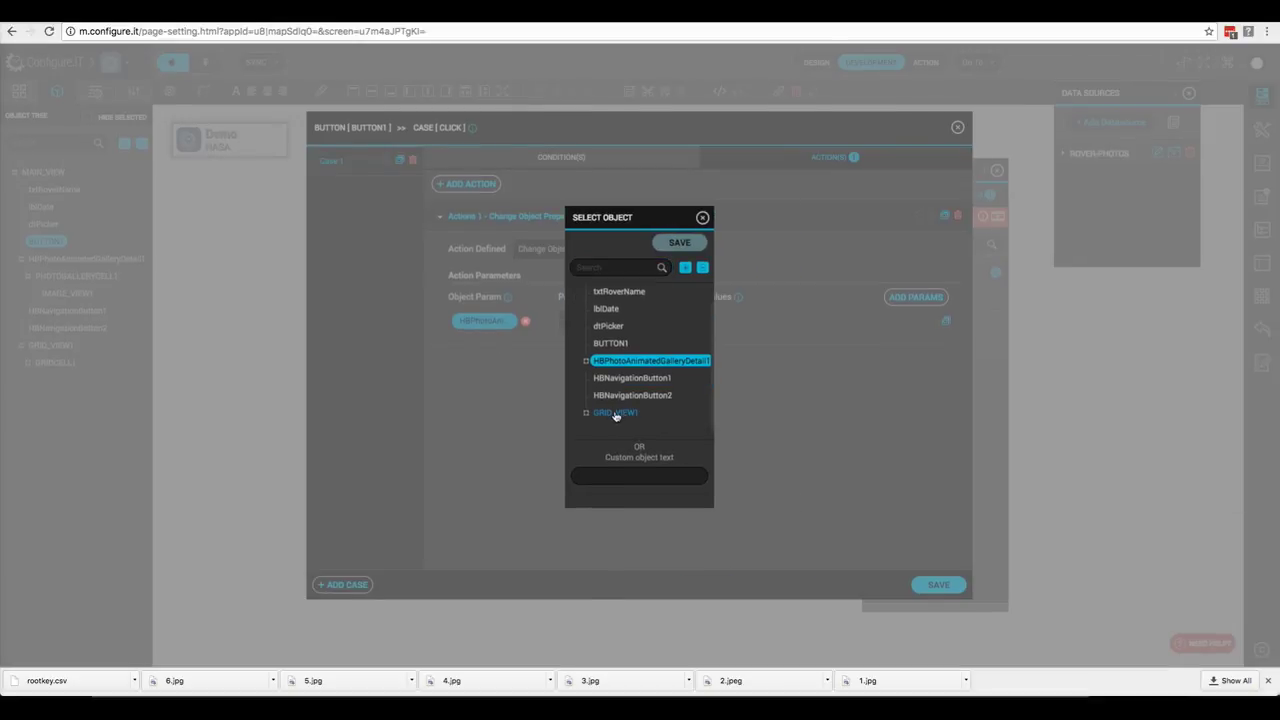
{"action": "left_click", "coordinate": [615, 412]}
{"action": "left_click", "coordinate": [678, 244]}
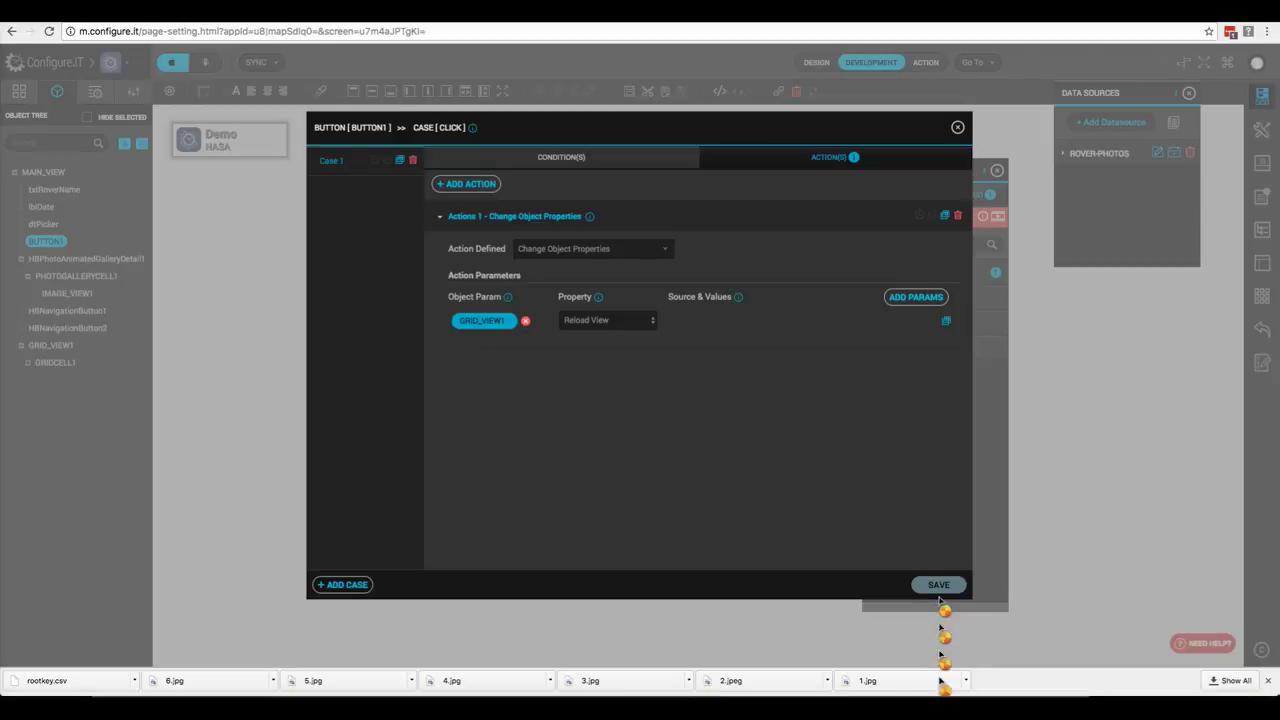
{"action": "left_click", "coordinate": [938, 586]}
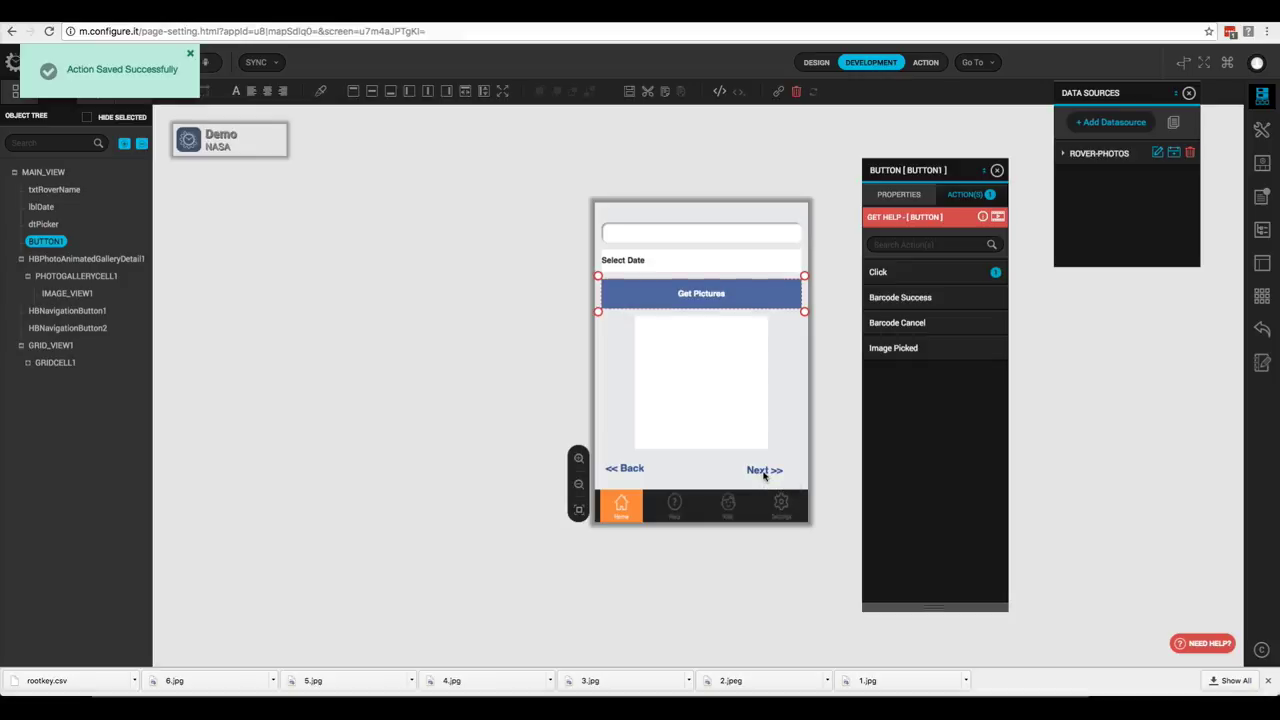
{"action": "left_click", "coordinate": [764, 470]}
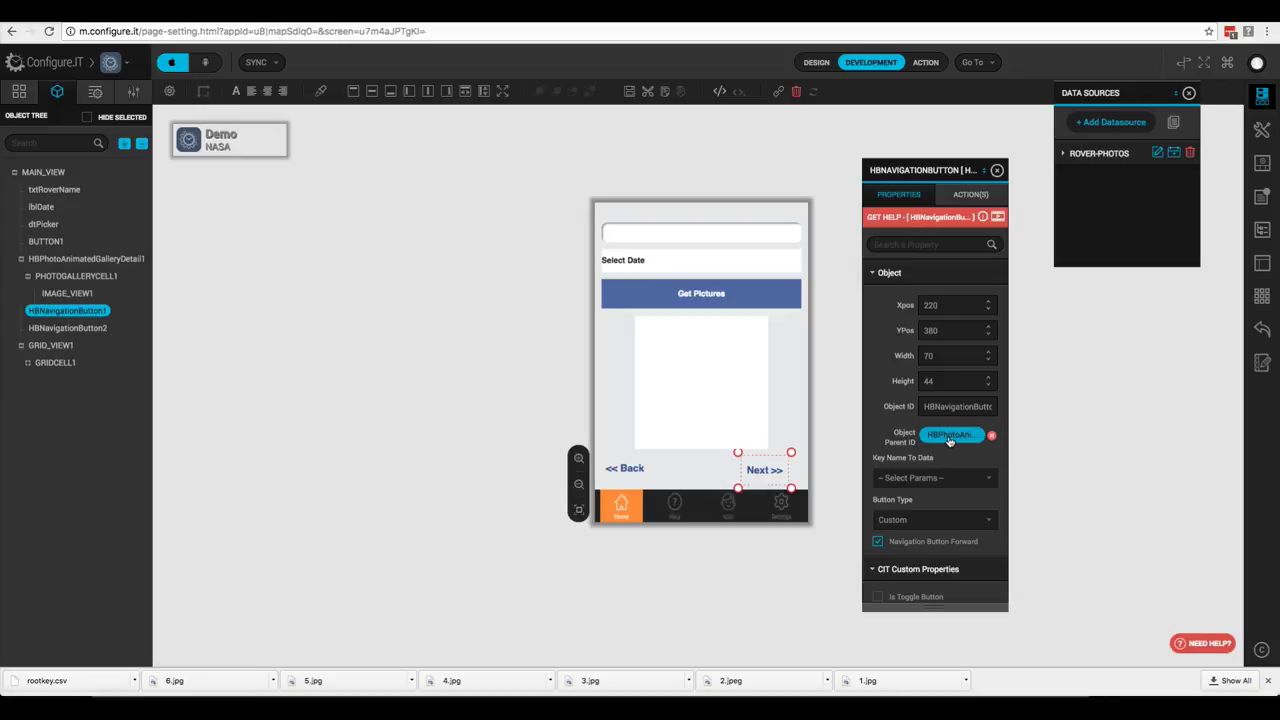
- Set GRID_VIEW1 as the Next >> button's parent object
{"action": "left_click", "coordinate": [949, 441]}
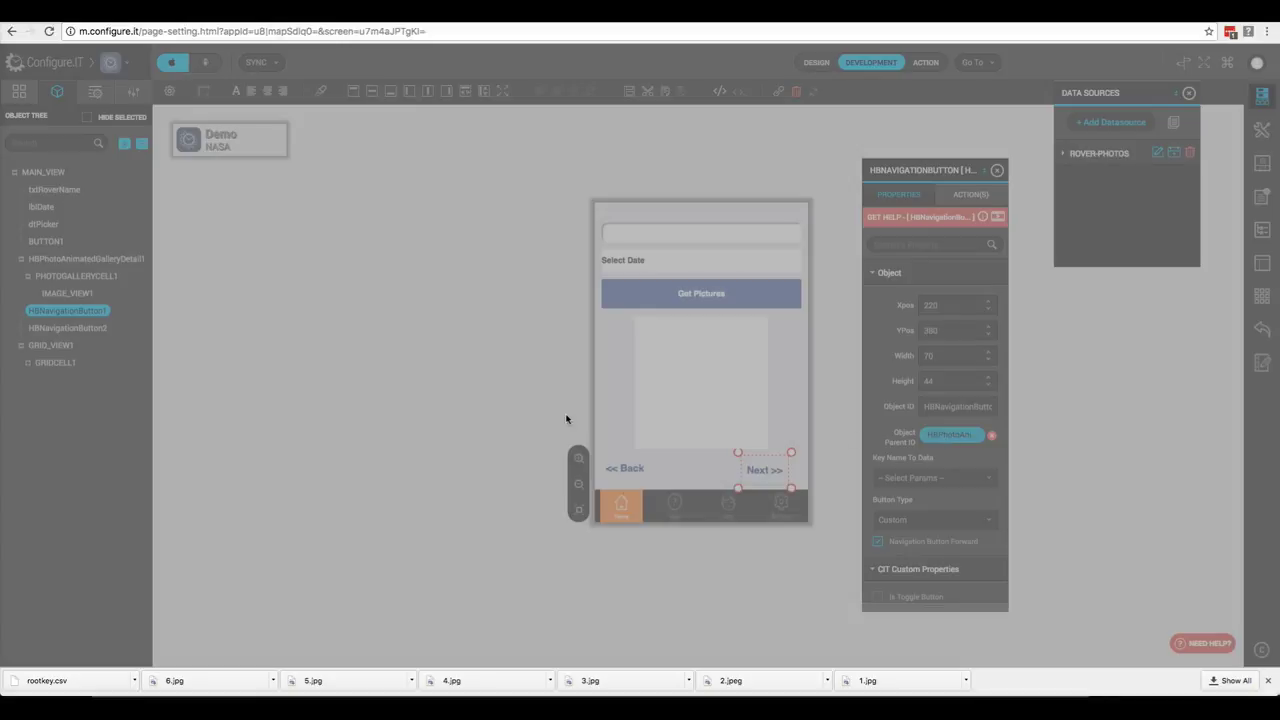
{"action": "scroll", "coordinate": [640, 400], "scroll_direction": "down", "scroll_amount": 1}
{"action": "left_click", "coordinate": [615, 414]}
{"action": "left_click", "coordinate": [682, 243]}
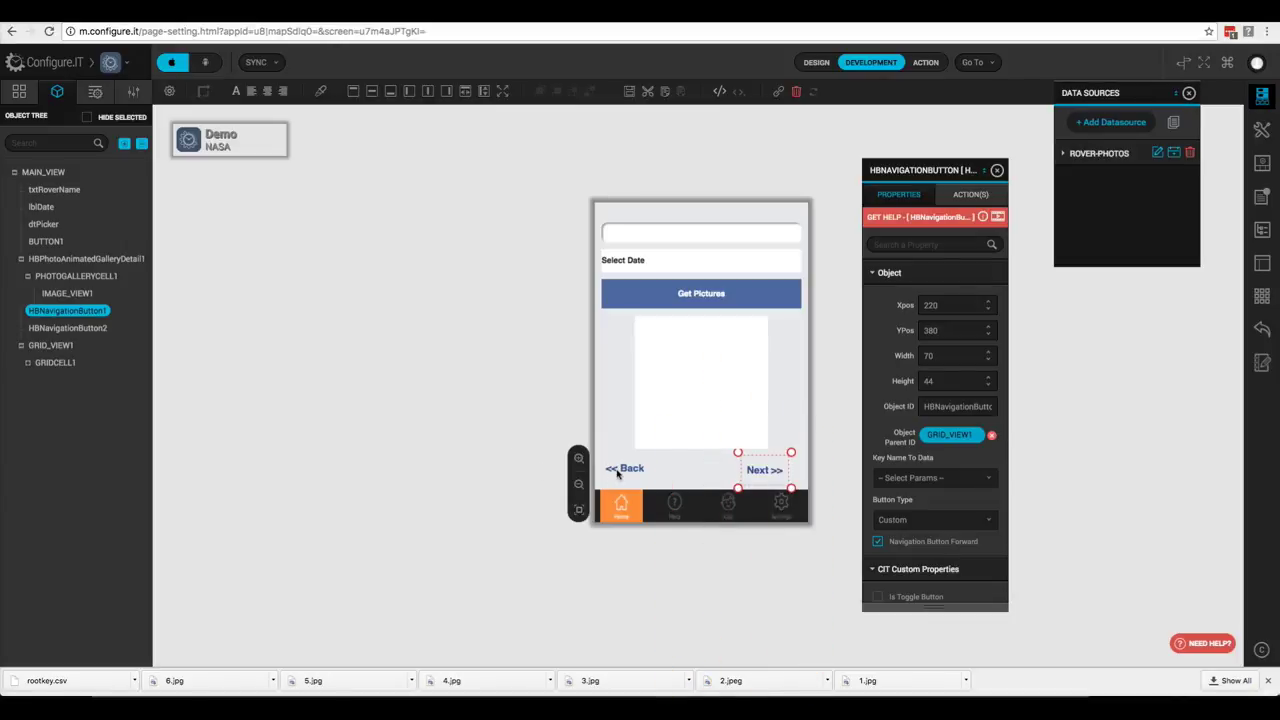
- Reparent the << Back button to GRID_VIEW1 as well
{"action": "left_click", "coordinate": [617, 472]}
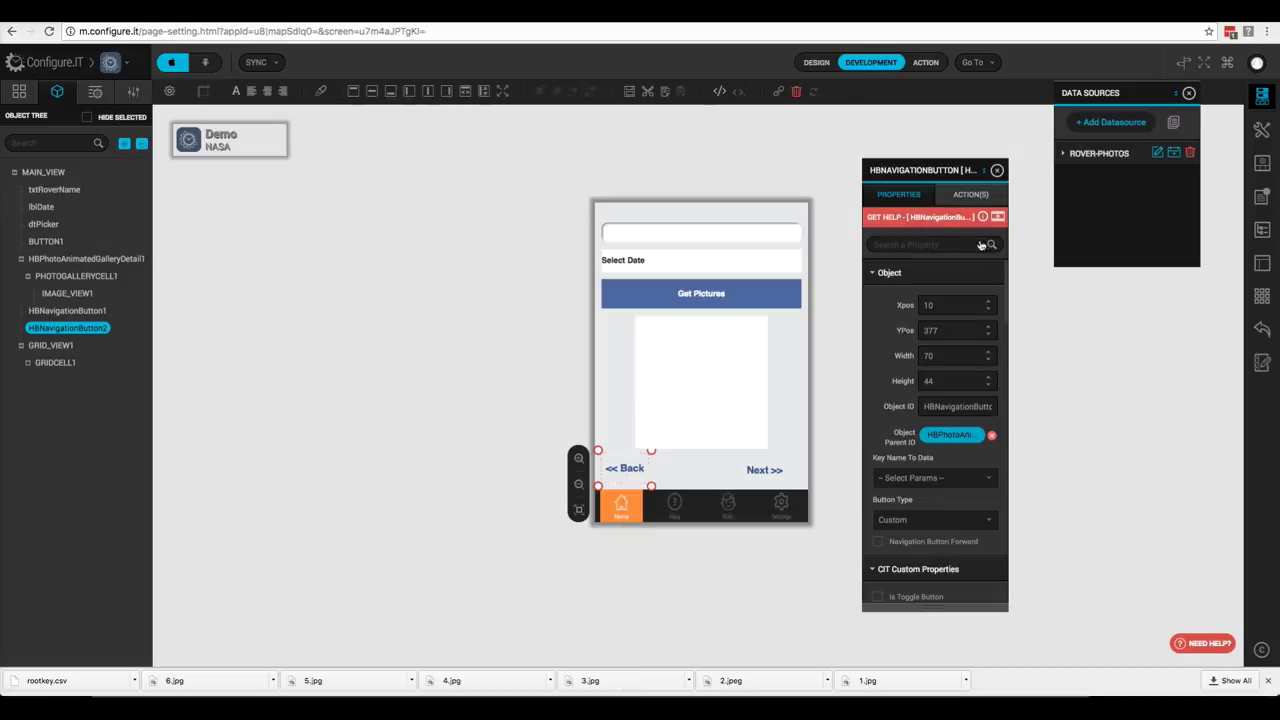
{"action": "left_click", "coordinate": [955, 436]}
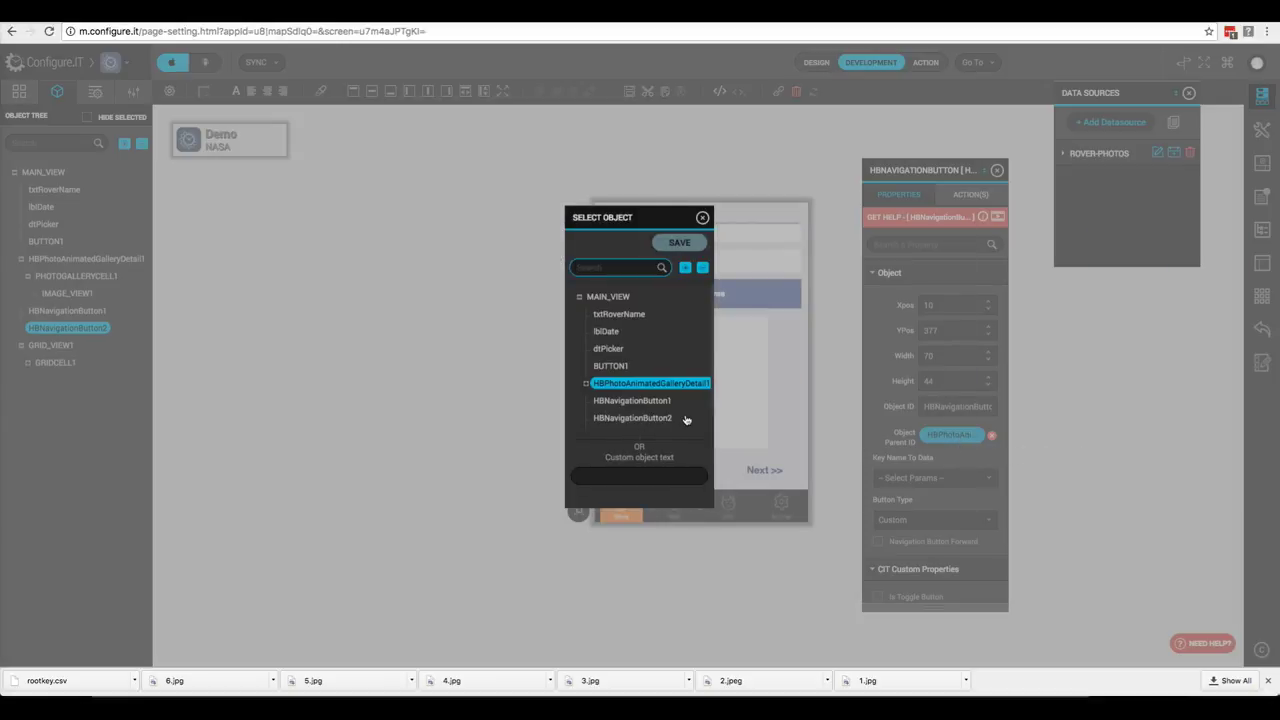
{"action": "scroll", "coordinate": [686, 417], "scroll_direction": "down", "scroll_amount": 1}
{"action": "left_click", "coordinate": [615, 413]}
{"action": "left_click", "coordinate": [678, 245]}
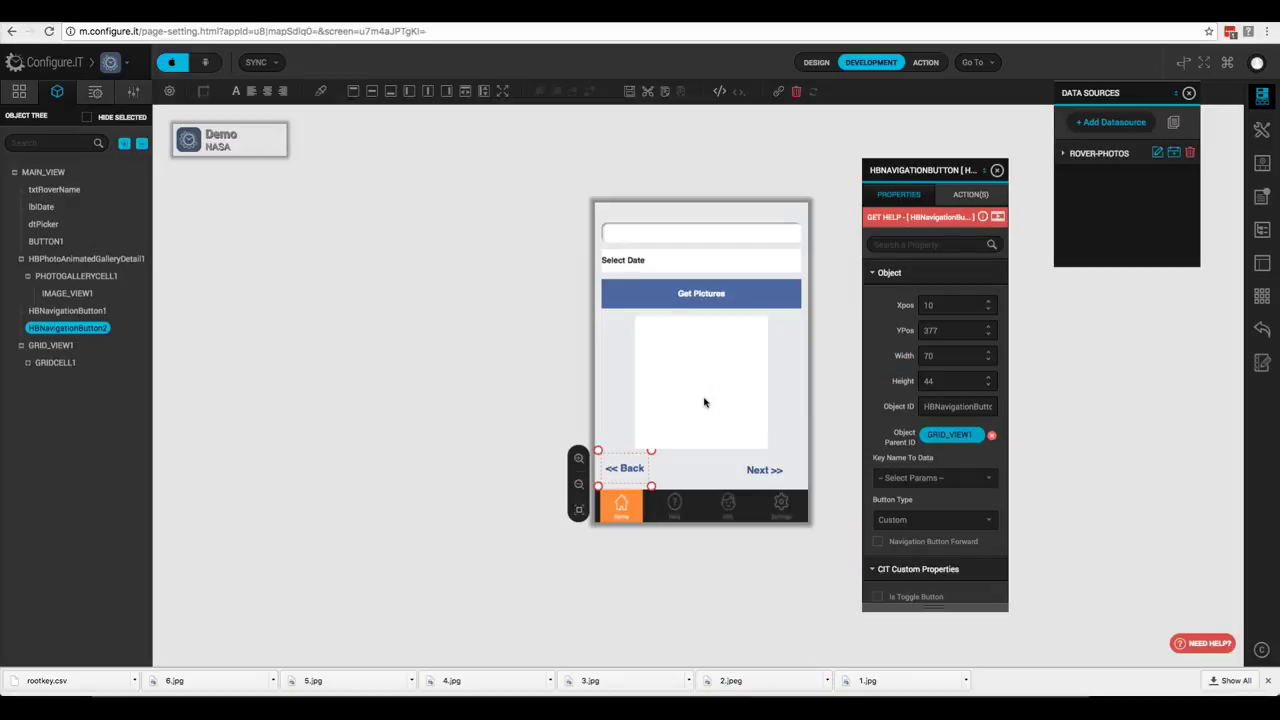
{"action": "left_click", "coordinate": [28, 363]}
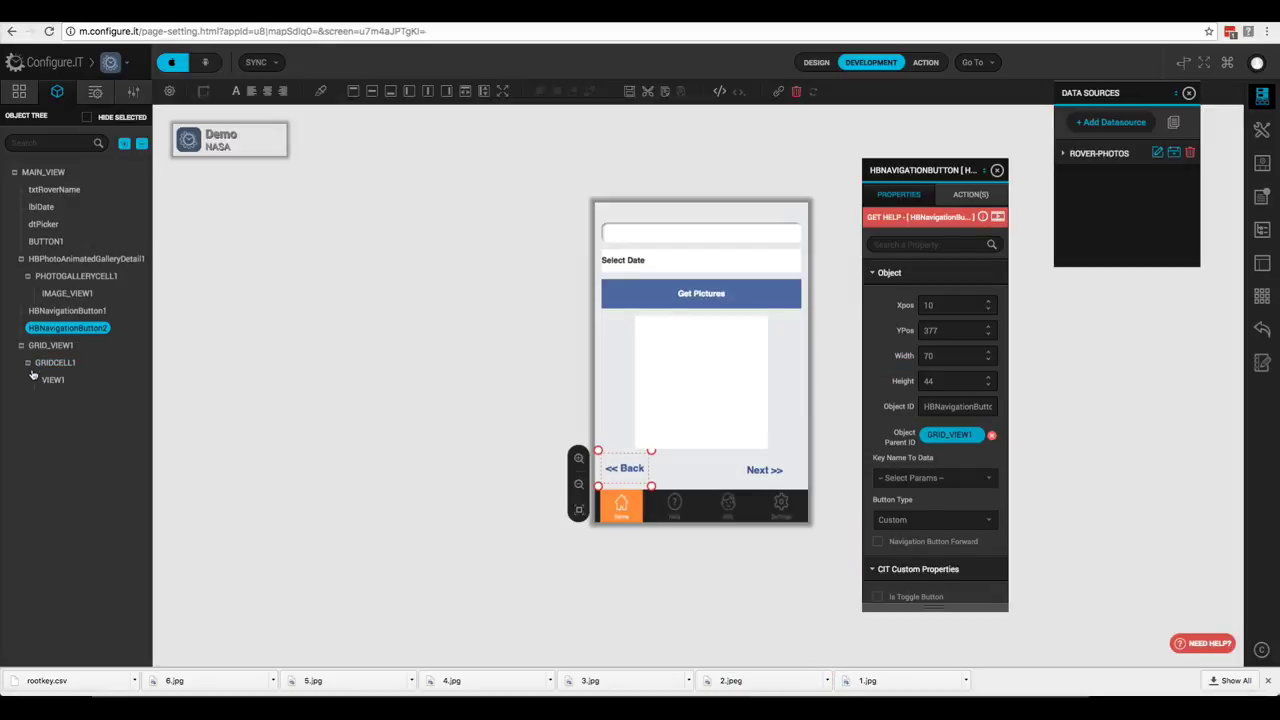
- Add an Image View inside the grid cell bound to the rp_img_src_1 field
{"action": "left_click", "coordinate": [96, 94]}
{"action": "left_click_drag", "start_coordinate": [112, 214], "coordinate": [699, 374]}
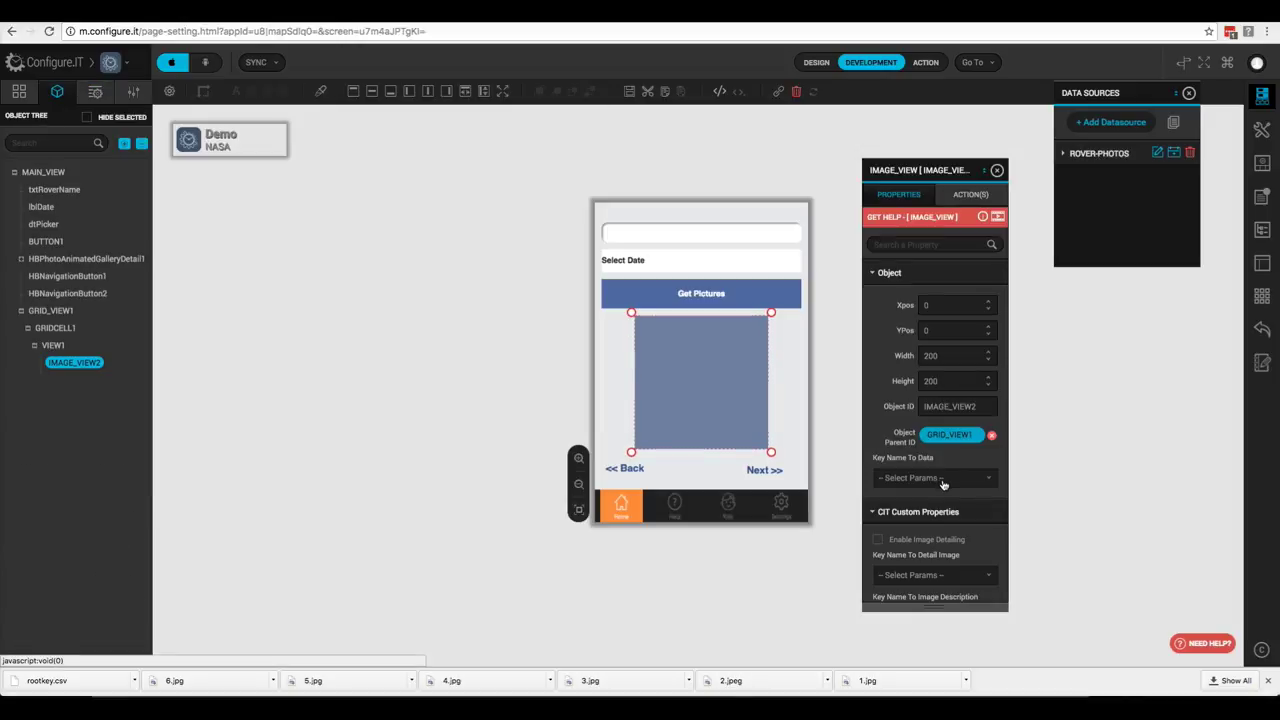
{"action": "left_click", "coordinate": [940, 479]}
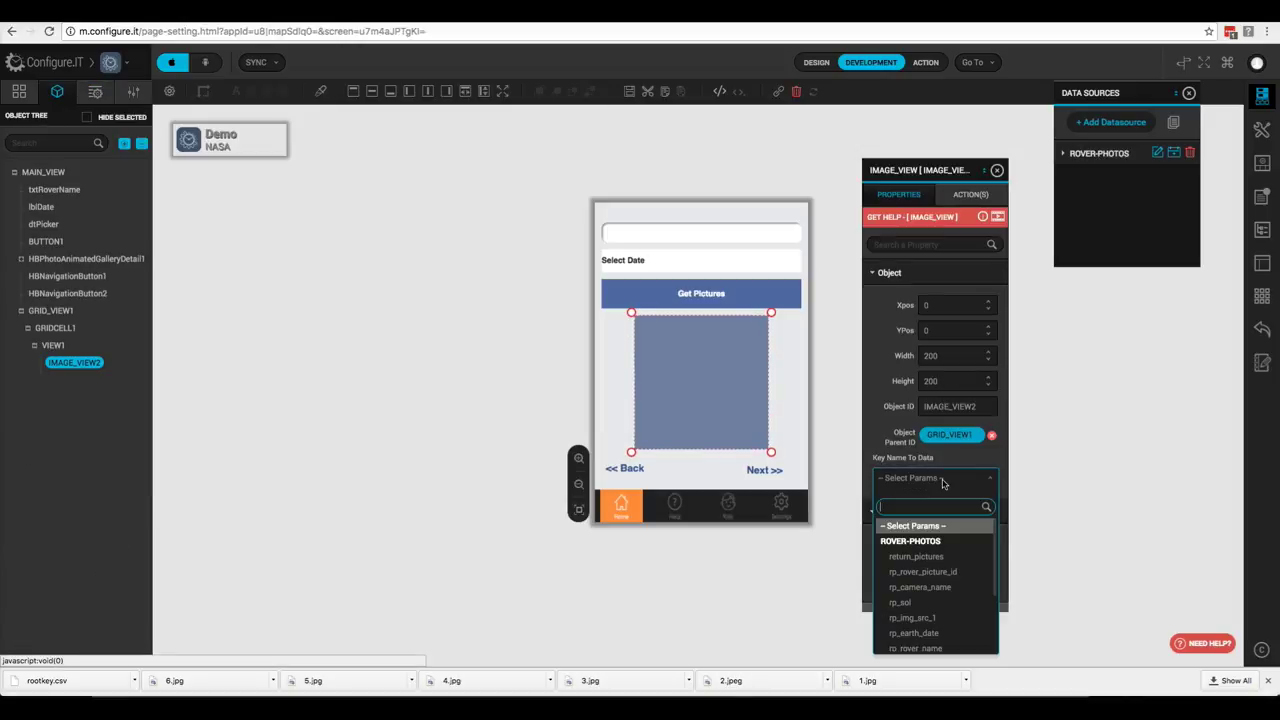
{"action": "left_click", "coordinate": [937, 620]}
- Enable image detailing with rp_img_src_1 as detail image and rp_camera_name as description
{"action": "left_click", "coordinate": [878, 541]}
{"action": "scroll", "coordinate": [912, 494], "scroll_direction": "down", "scroll_amount": 3}
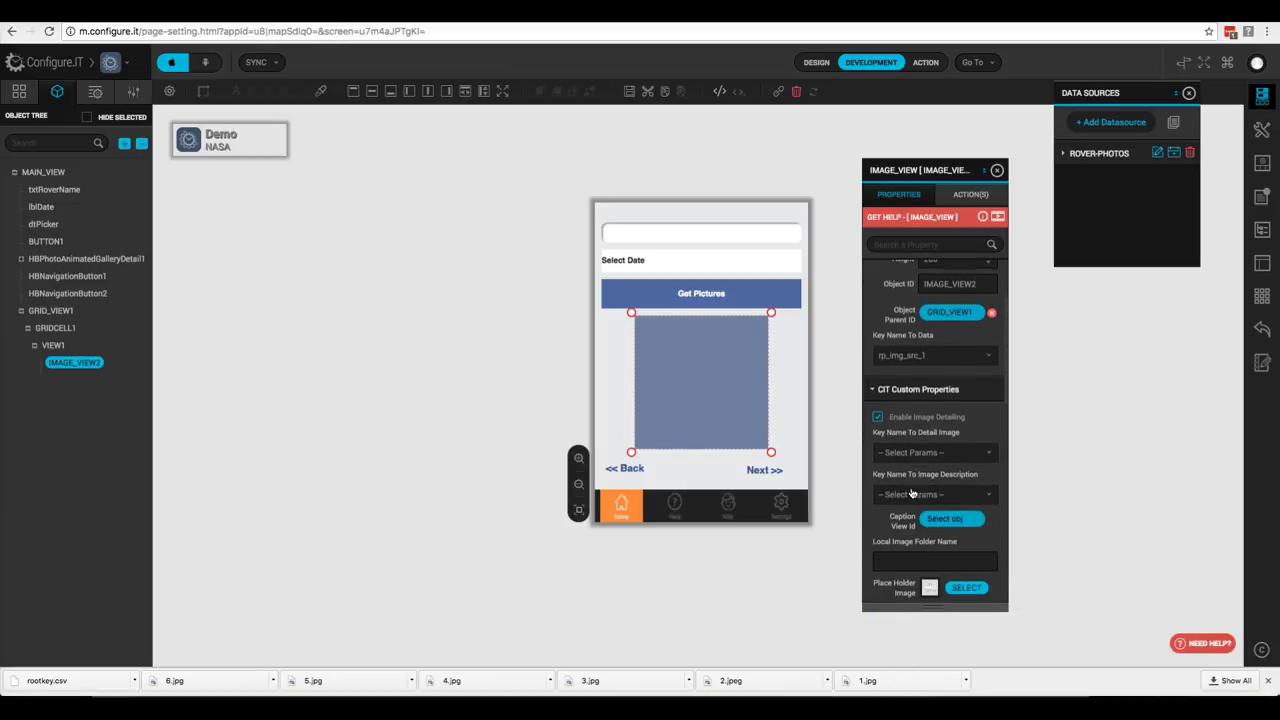
{"action": "left_click", "coordinate": [918, 458]}
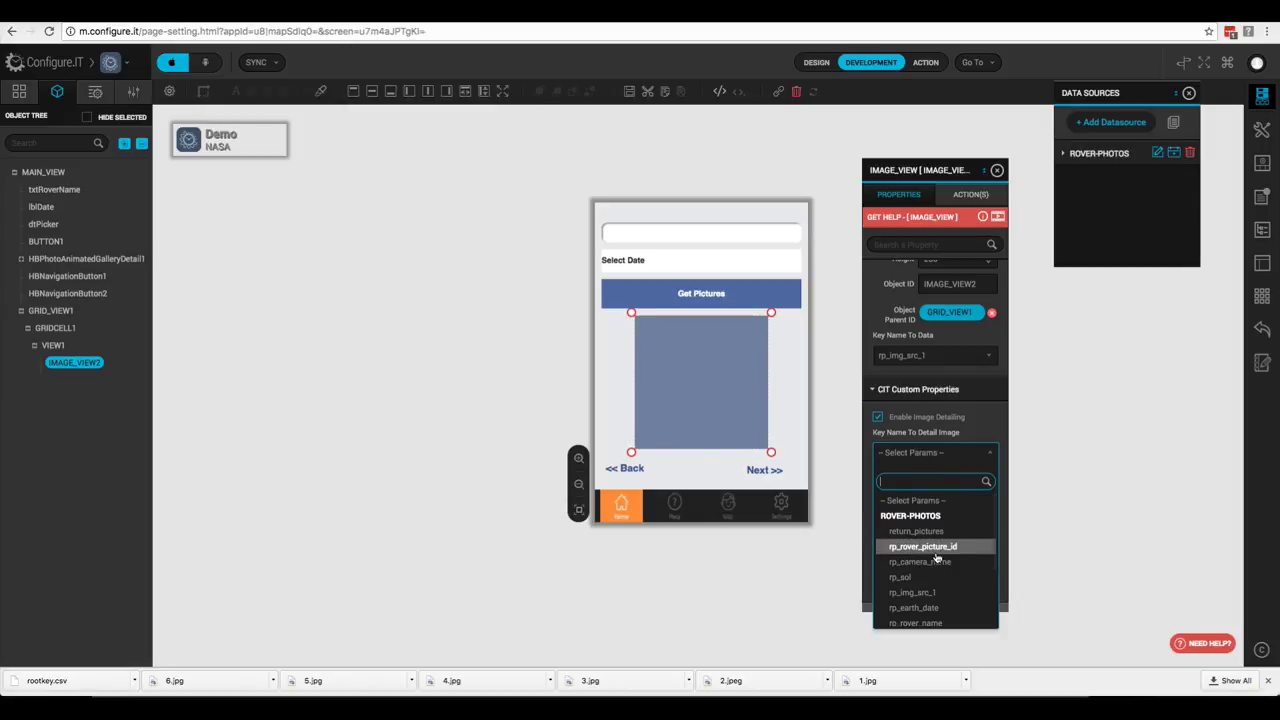
{"action": "left_click", "coordinate": [912, 592]}
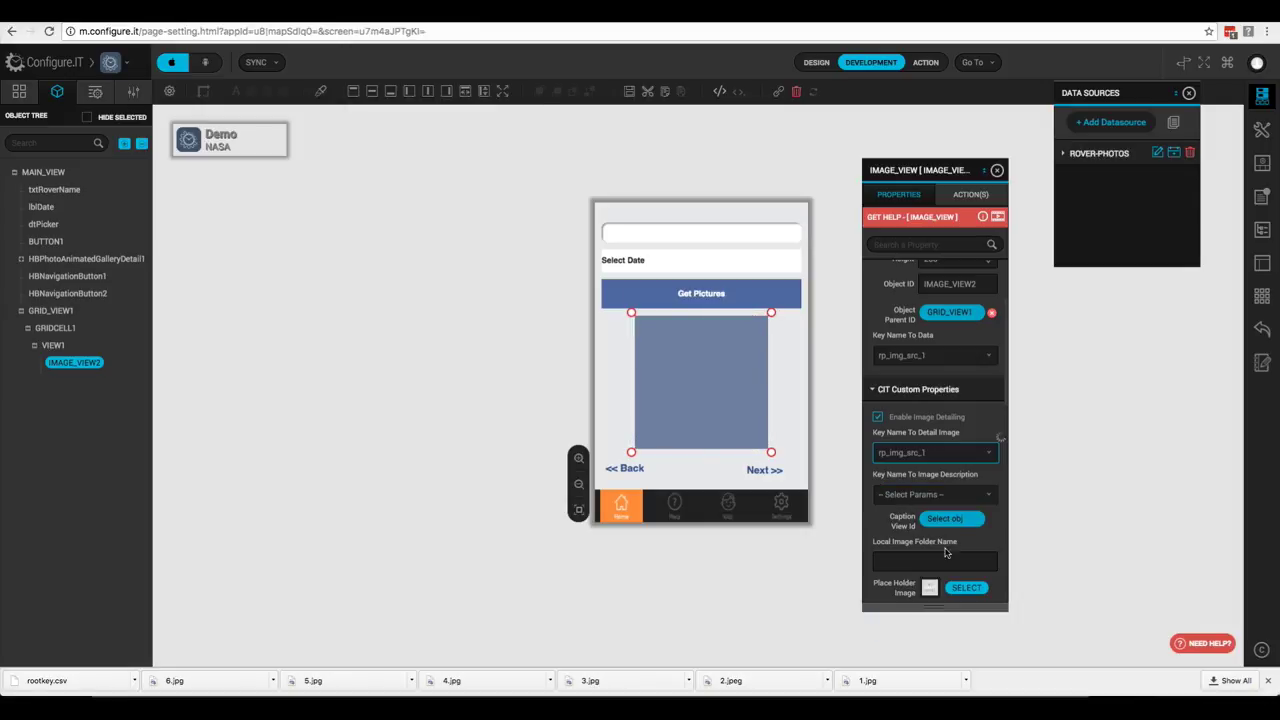
{"action": "left_click", "coordinate": [914, 494]}
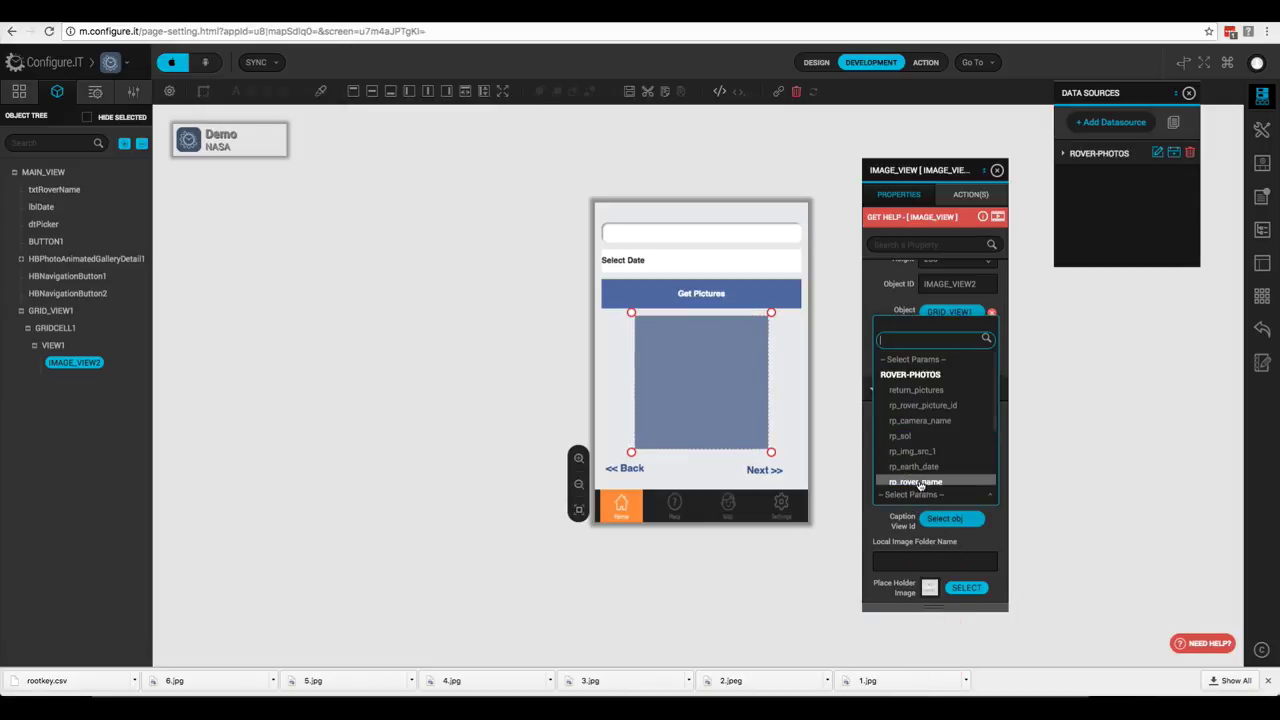
{"action": "left_click", "coordinate": [921, 421]}
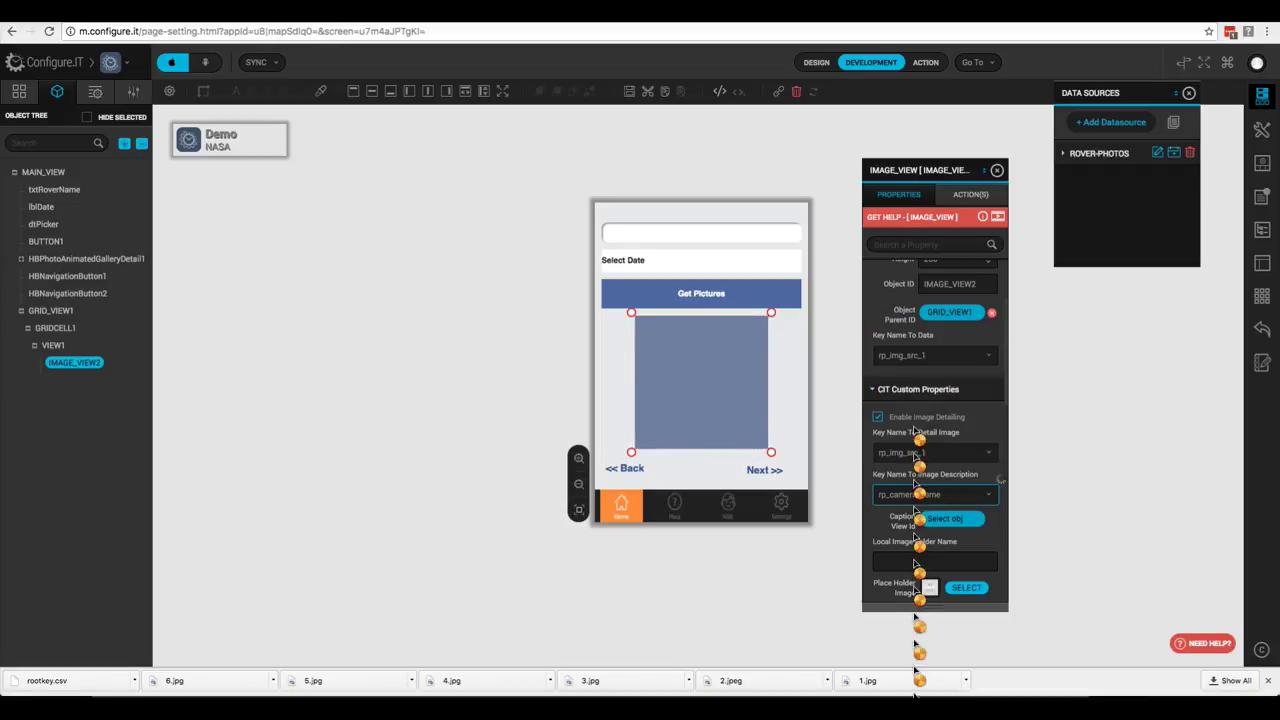
{"action": "scroll", "coordinate": [903, 446], "scroll_direction": "down", "scroll_amount": 3}
{"action": "scroll", "coordinate": [908, 480], "scroll_direction": "down", "scroll_amount": 2}
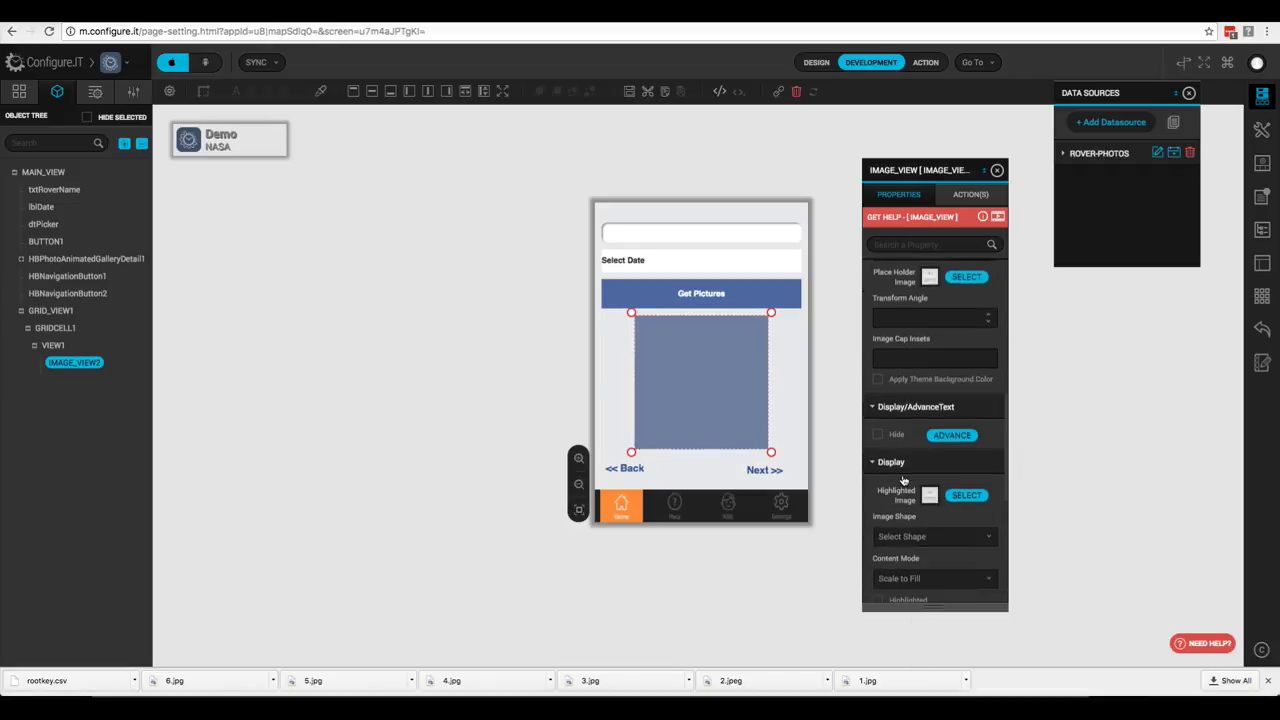
{"action": "scroll", "coordinate": [910, 520], "scroll_direction": "down", "scroll_amount": 2}
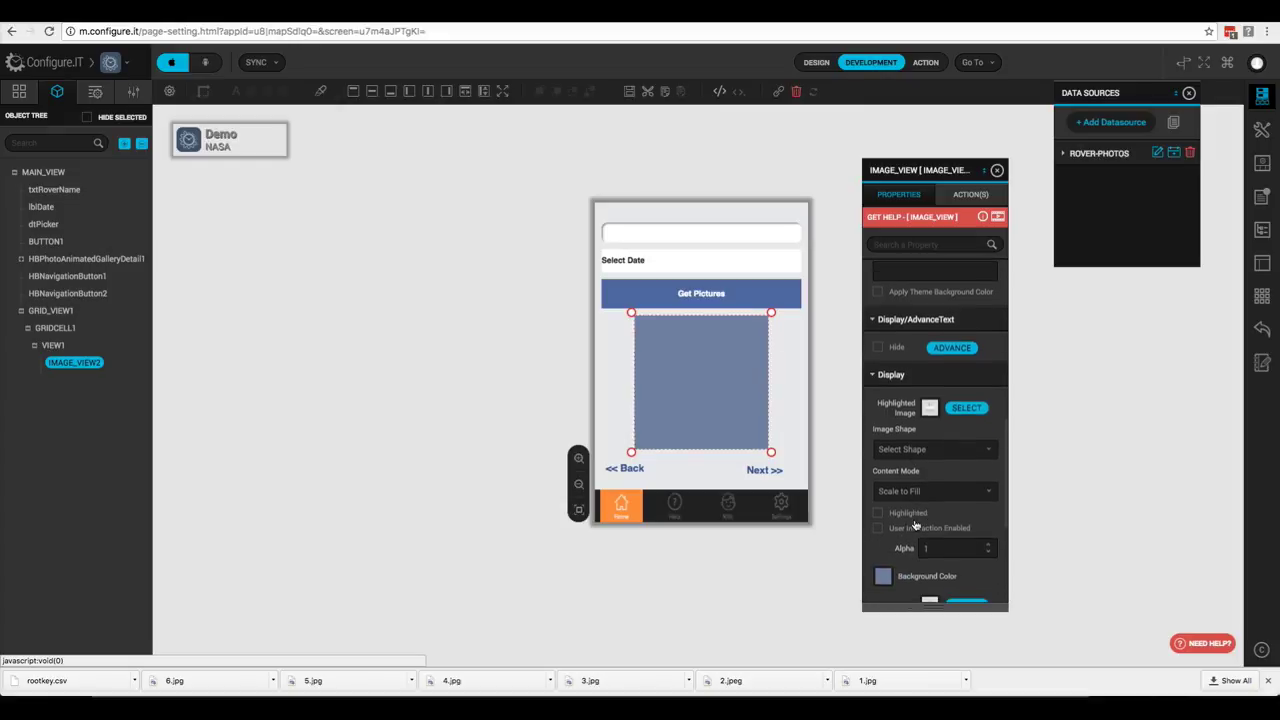